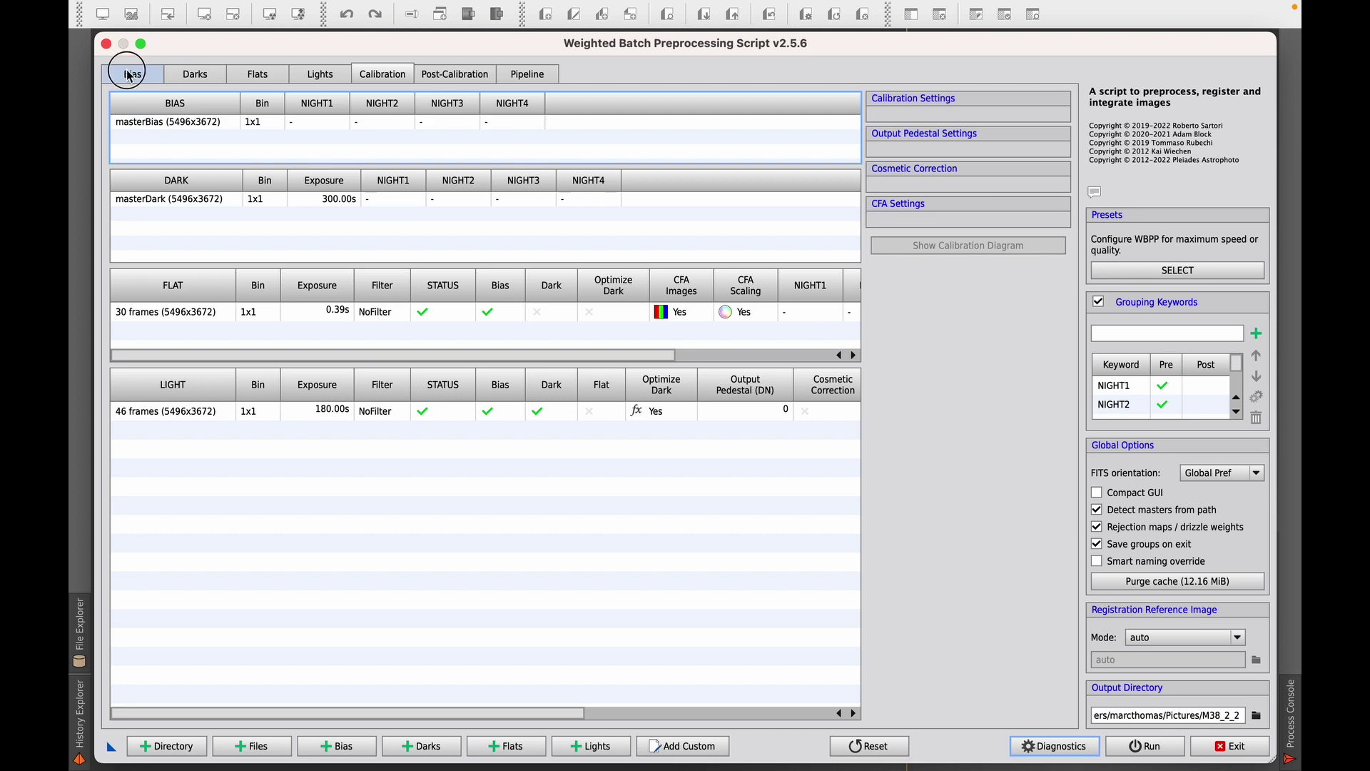
# Step: Review the loaded bias, dark, flat and light frames in the Weighted Batch Preprocessing script
pyautogui.click(132, 72)
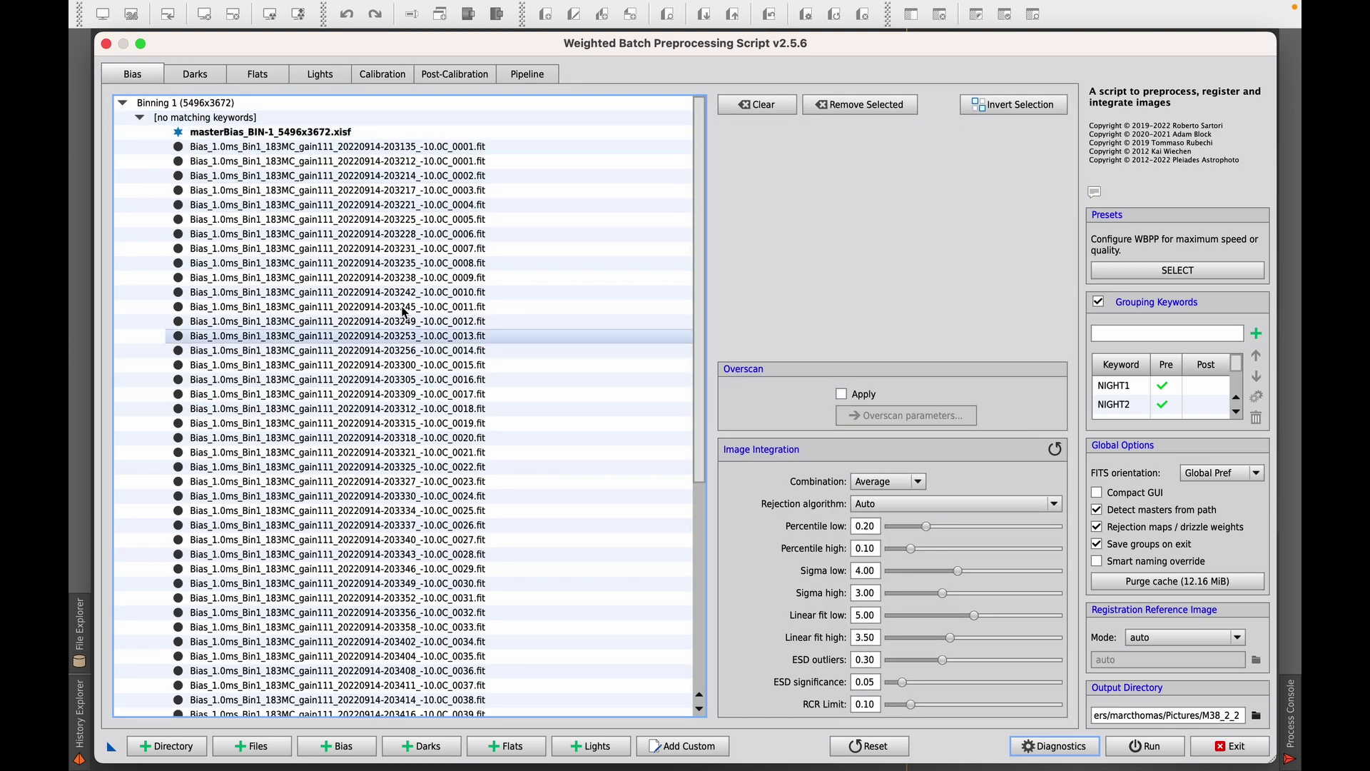
pyautogui.click(194, 73)
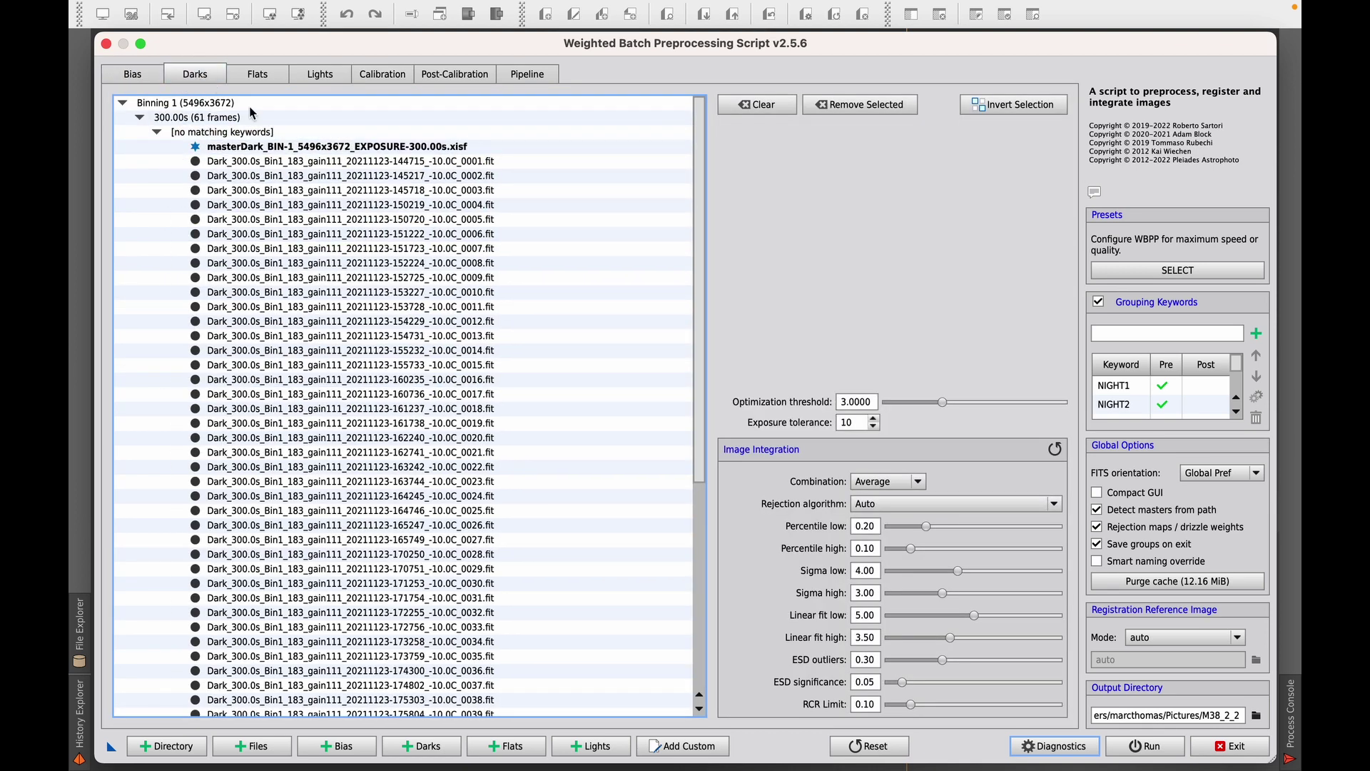
pyautogui.click(130, 76)
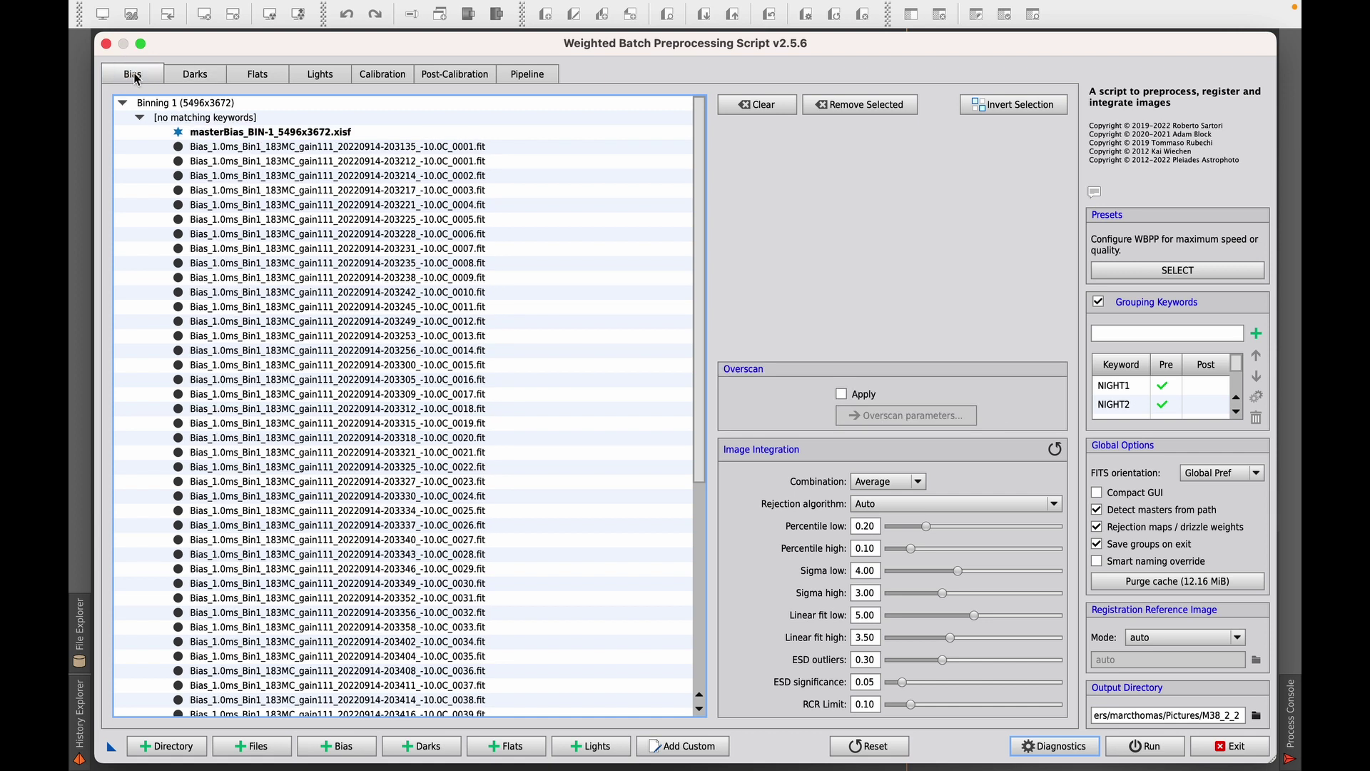
pyautogui.click(195, 74)
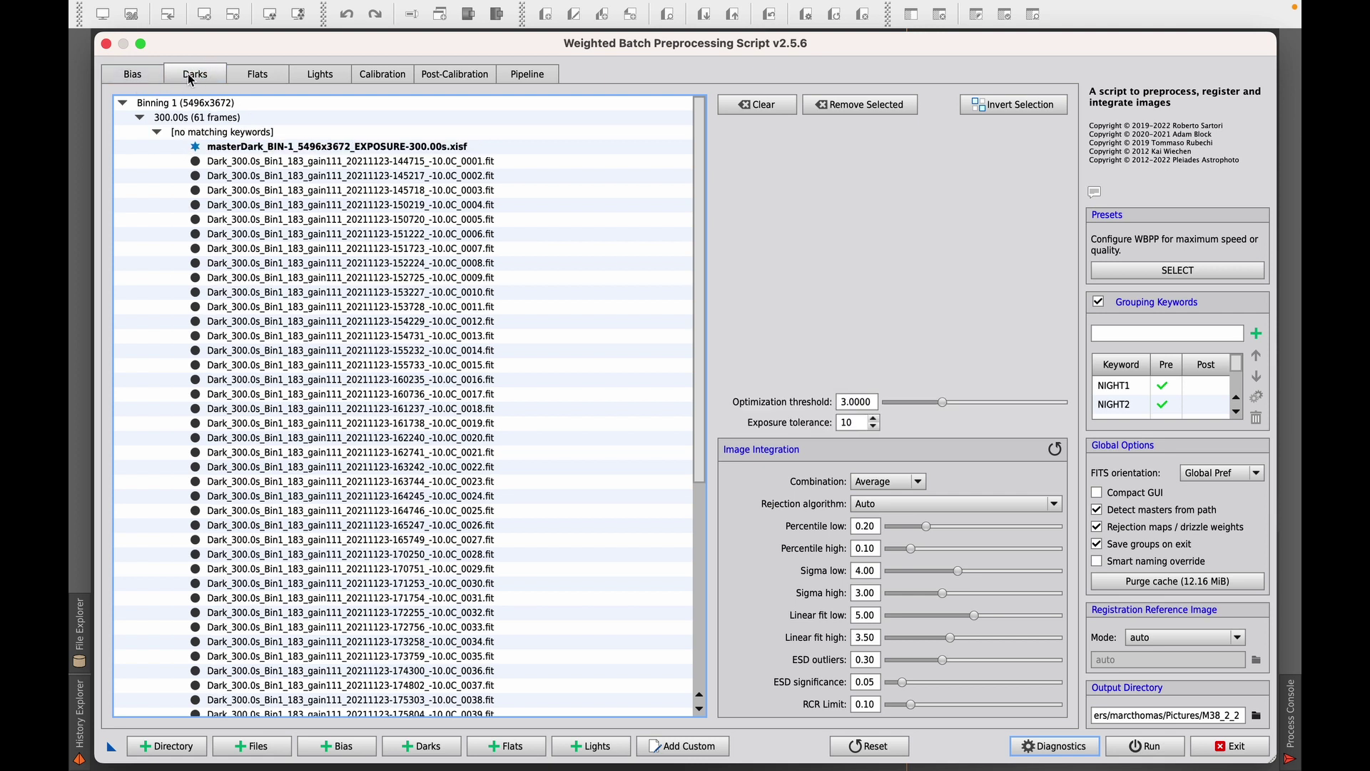
pyautogui.click(258, 74)
pyautogui.click(319, 74)
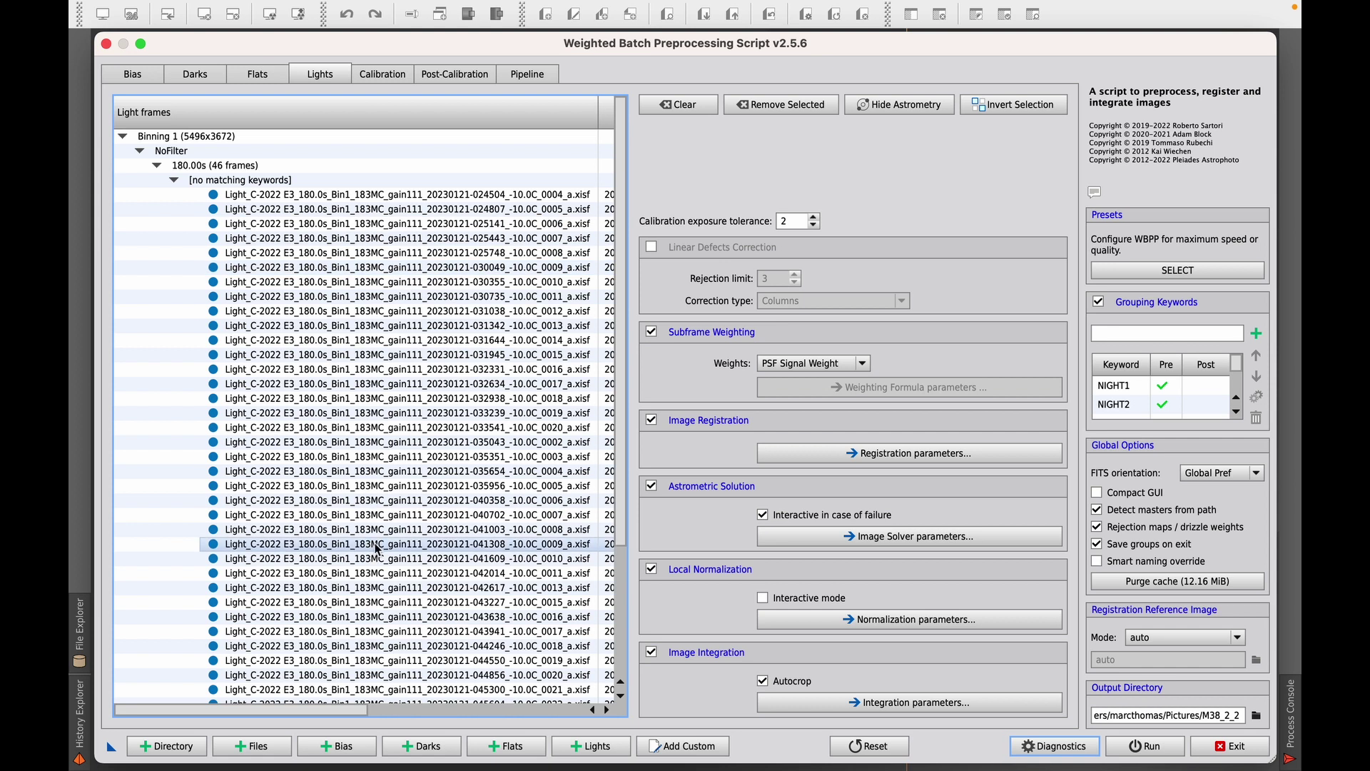
# Step: Examine the calibration settings matched to the 180-second light frames and the post-calibration configuration
pyautogui.click(384, 74)
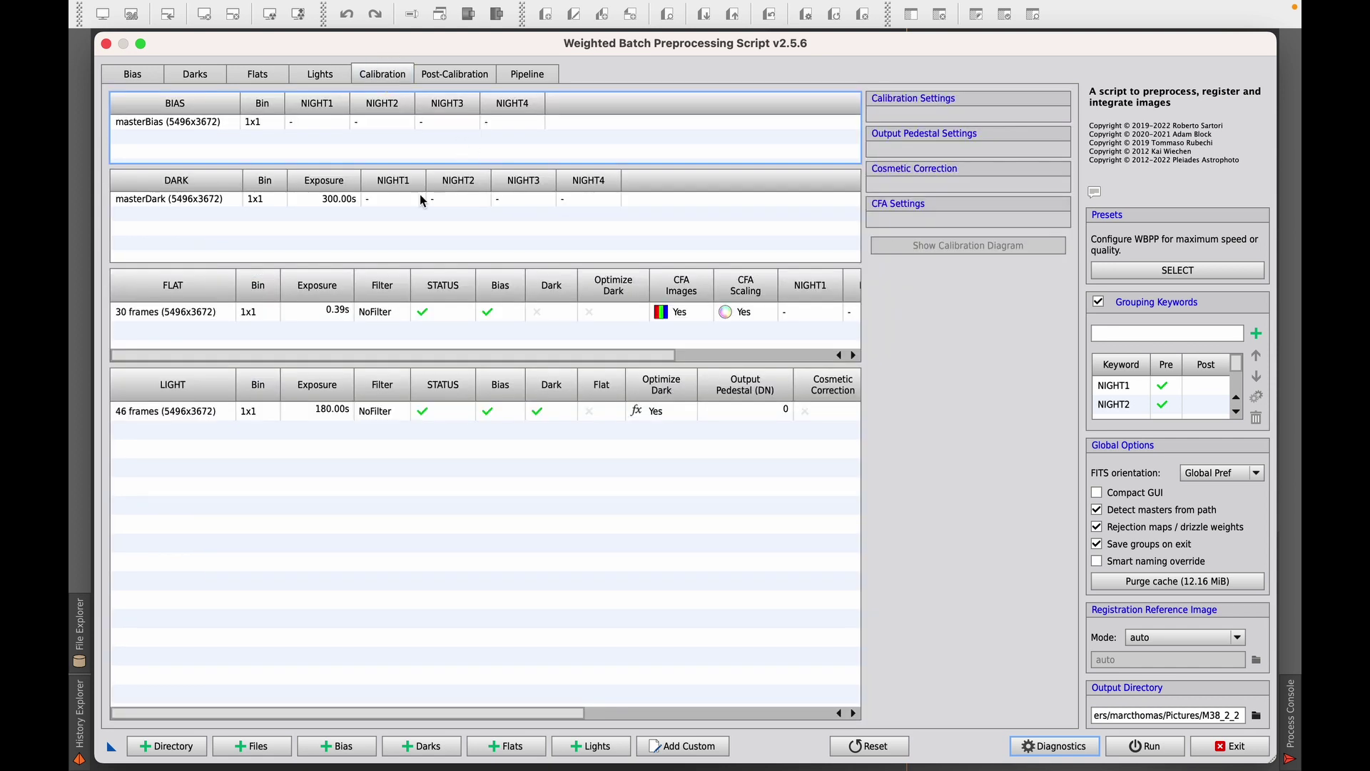
pyautogui.click(547, 411)
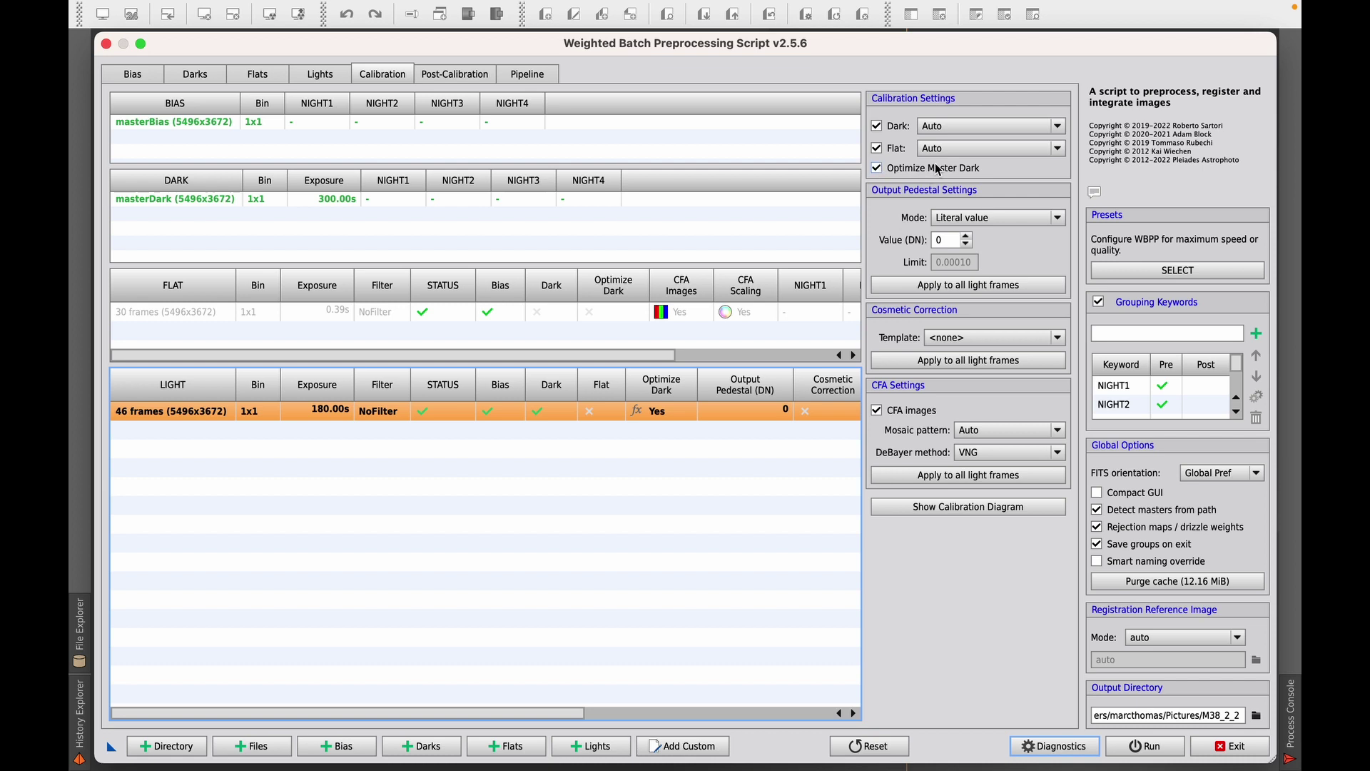
pyautogui.click(588, 412)
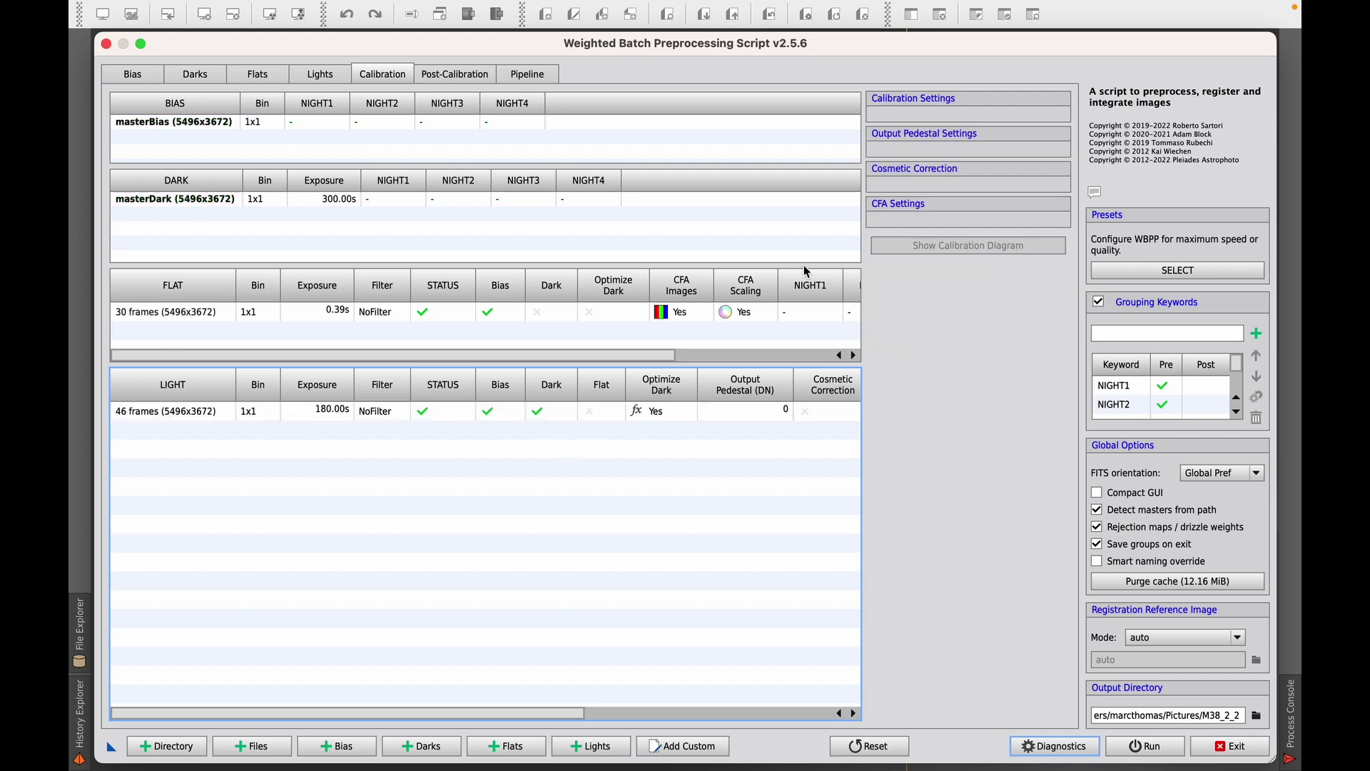
pyautogui.click(545, 409)
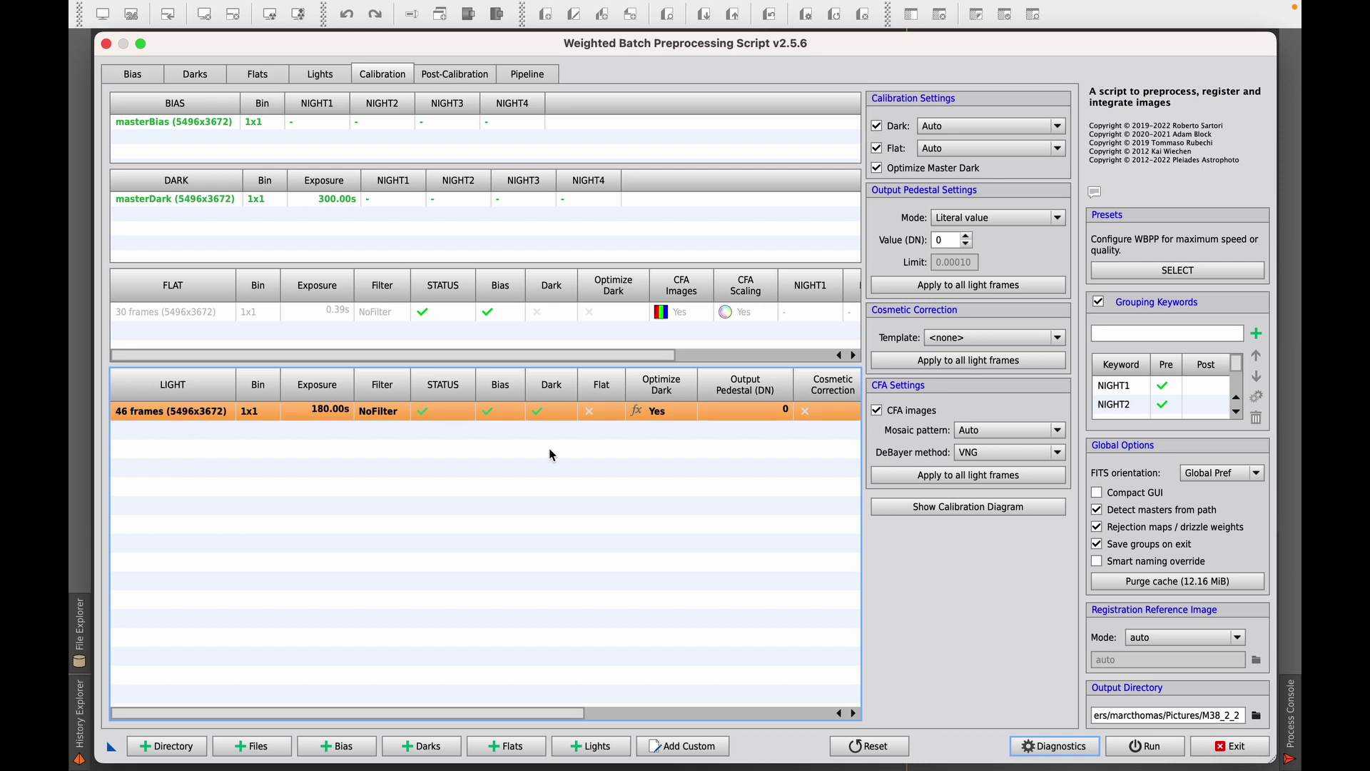
pyautogui.click(455, 74)
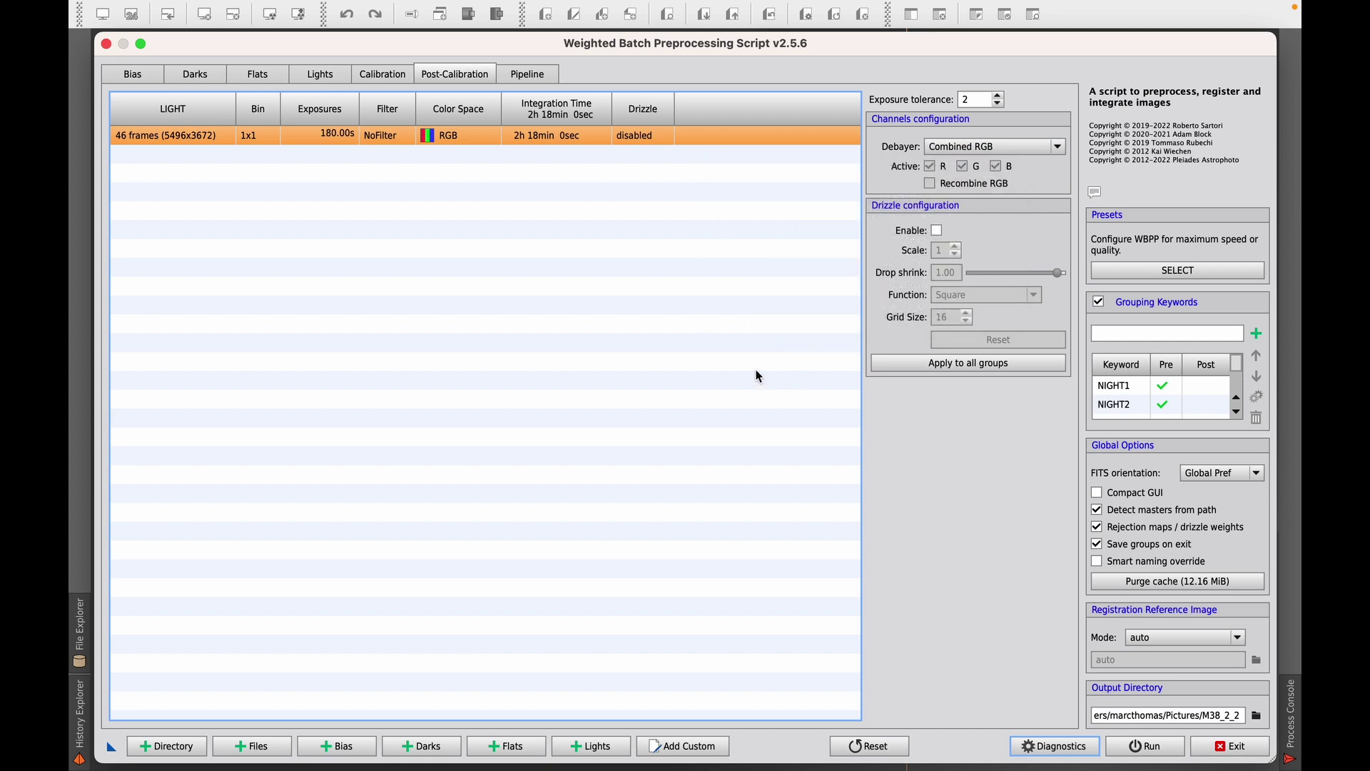
# Step: Set the preprocessing output directory to the Stacked folder inside the Comet folder
pyautogui.click(1257, 717)
pyautogui.click(188, 152)
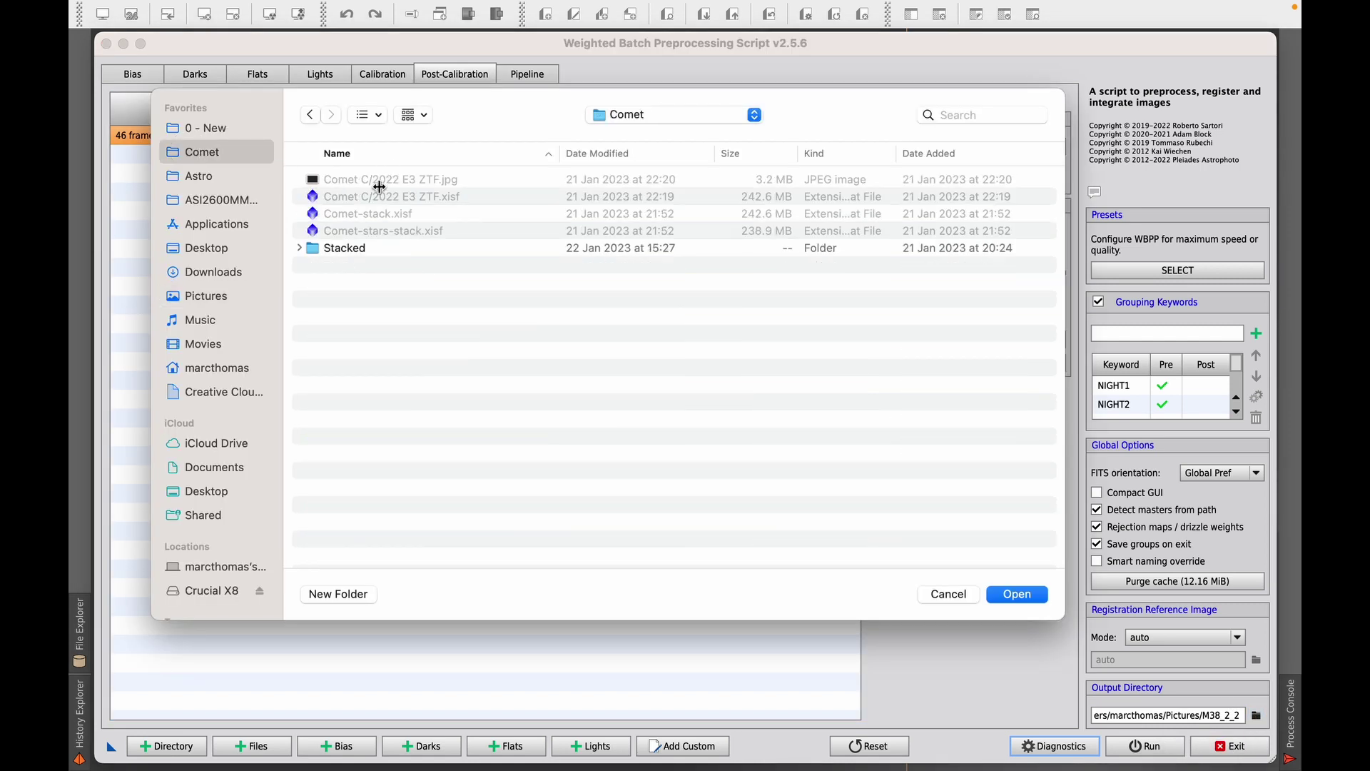
pyautogui.doubleClick(339, 248)
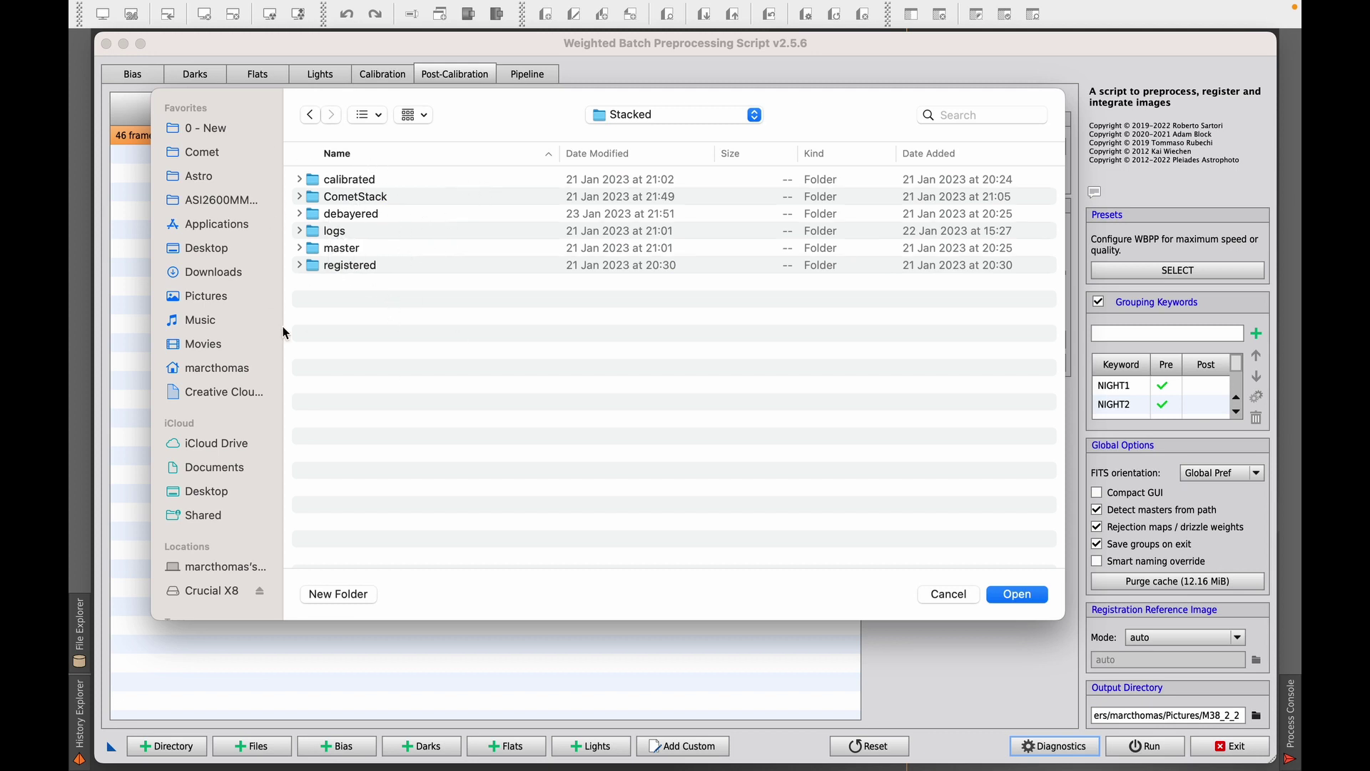
pyautogui.click(1030, 595)
# Step: Start the batch preprocessing run to view its diagnostic messages, and cancel it there
pyautogui.click(1149, 746)
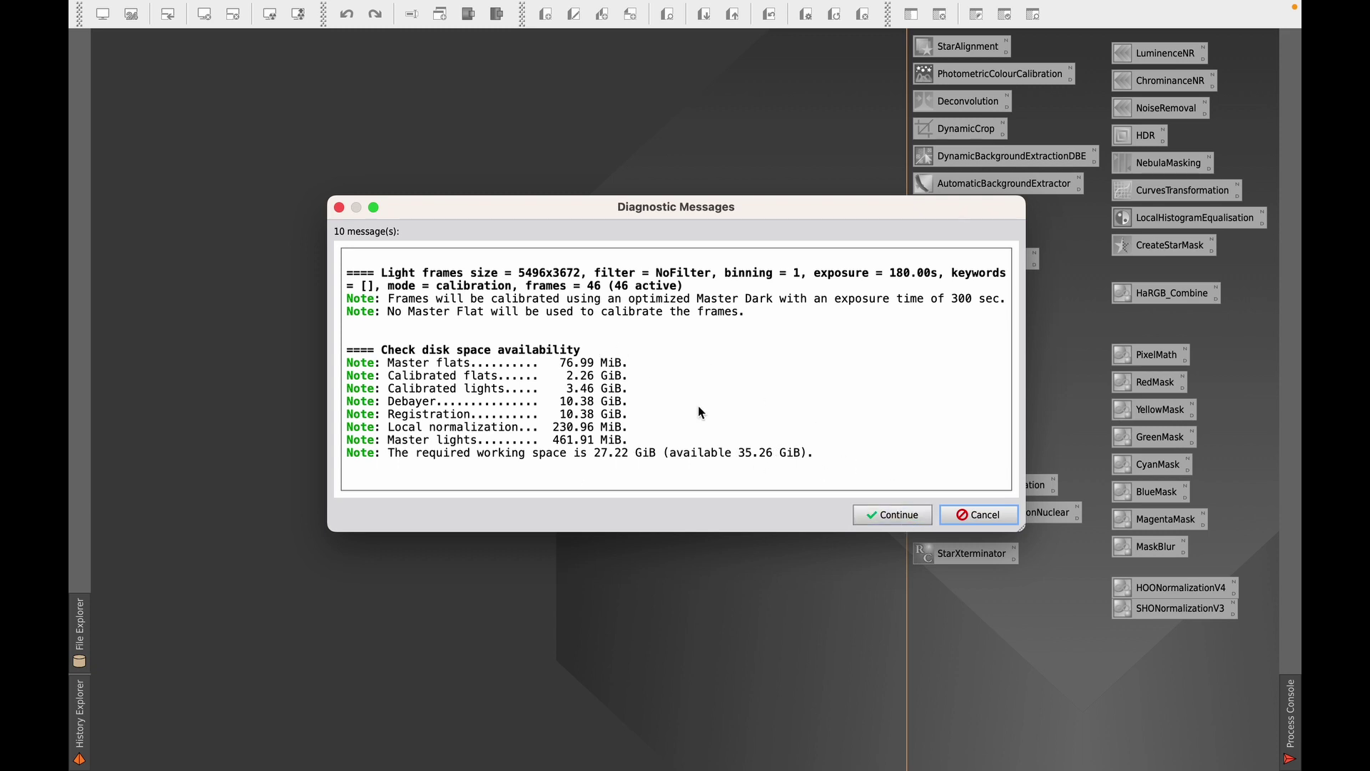
pyautogui.click(976, 515)
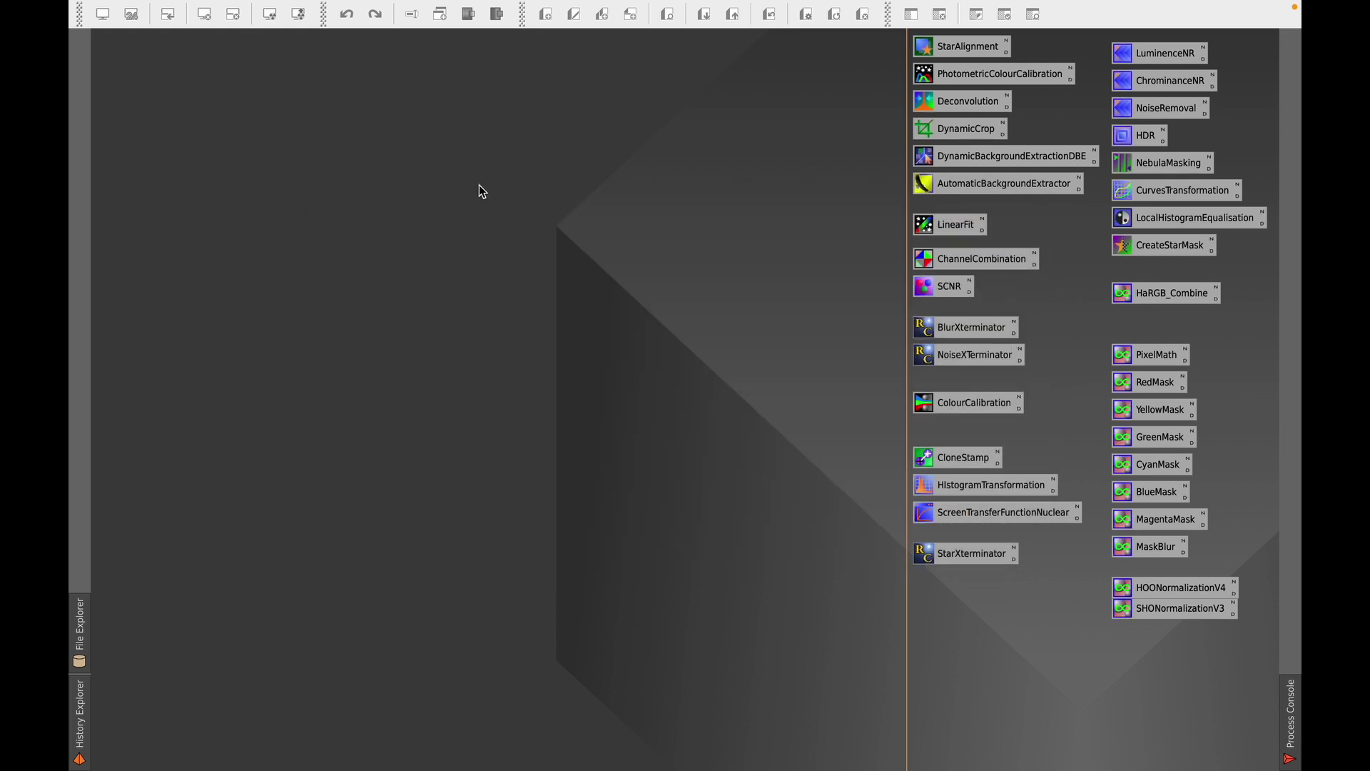
# Step: Open masterLight_BIN-1_5496x3672_EXPOSURE-180.00s_FILTER-NoFilter_RGB.xisf from the master folder inside Comet/Stacked
pyautogui.moveTo(120, 4)
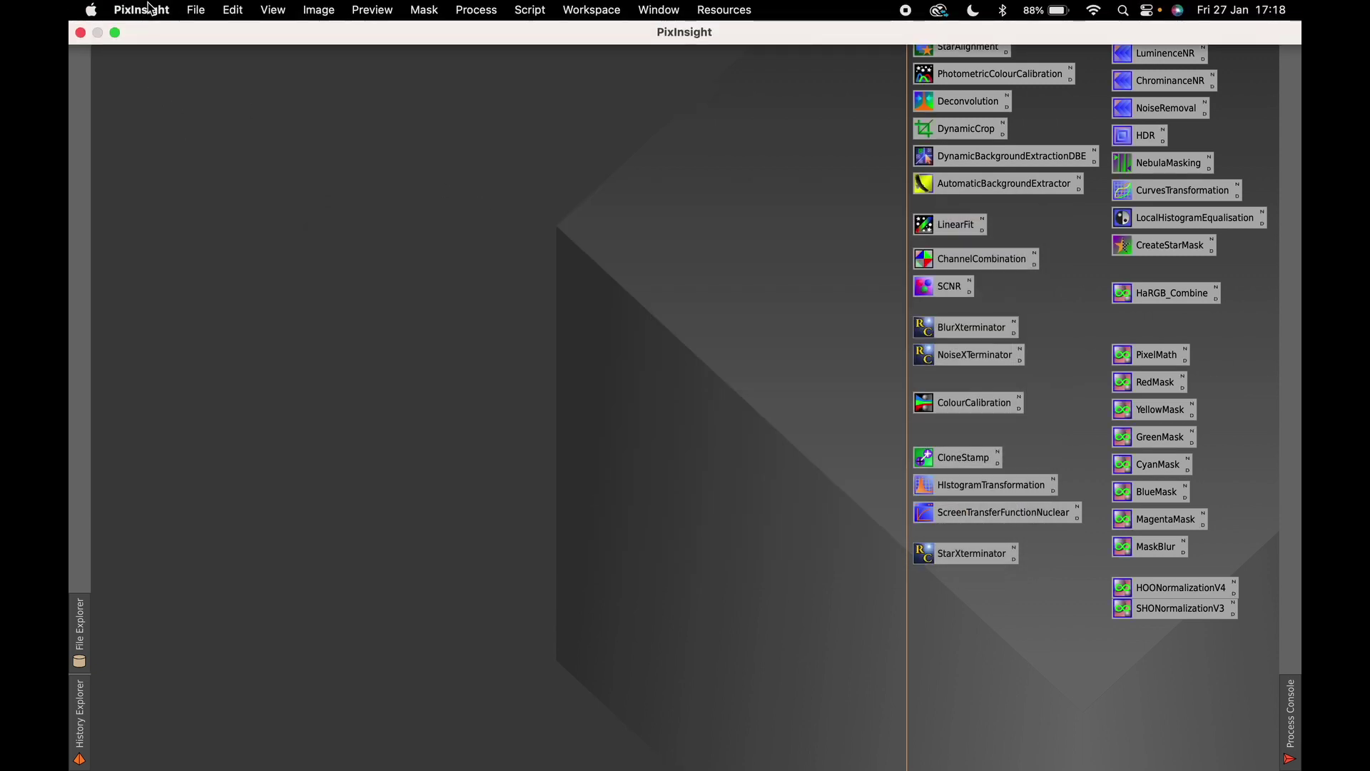
pyautogui.click(197, 10)
pyautogui.click(239, 37)
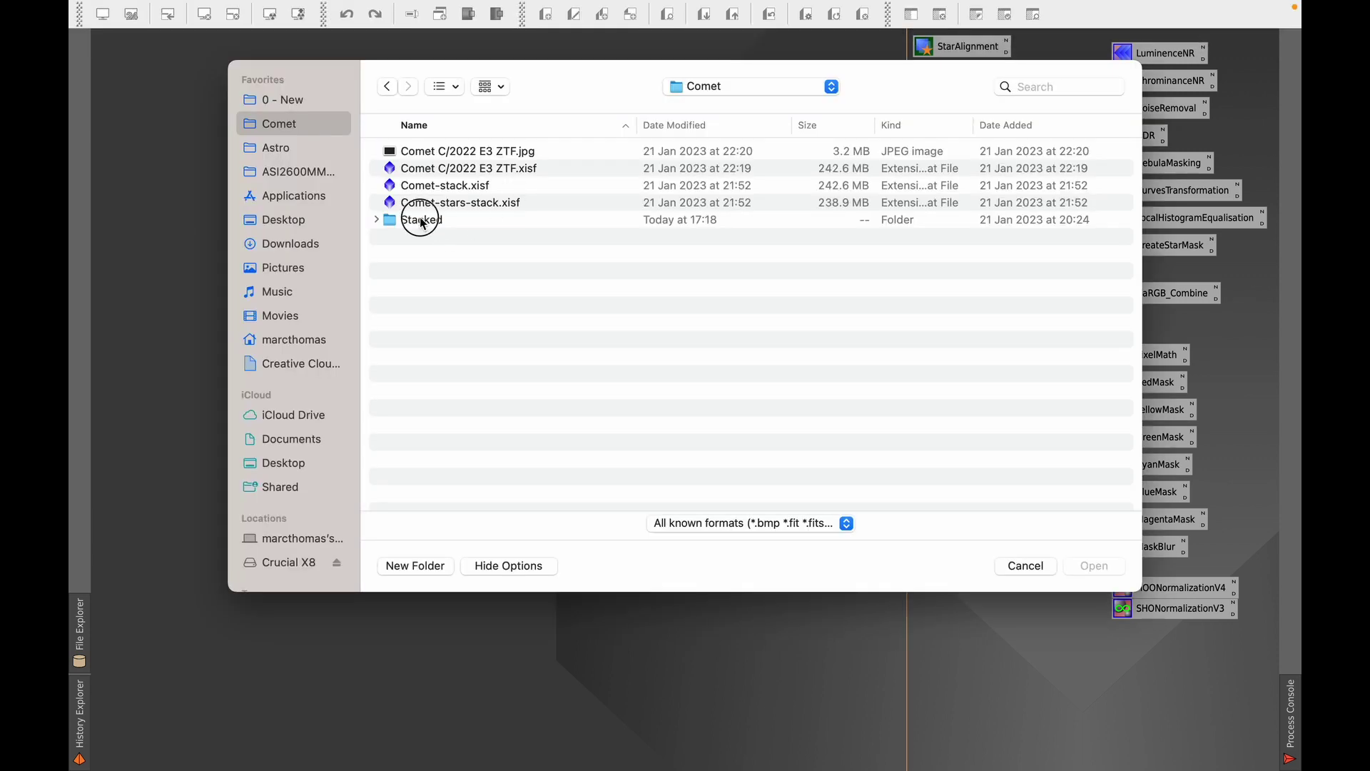
pyautogui.doubleClick(422, 220)
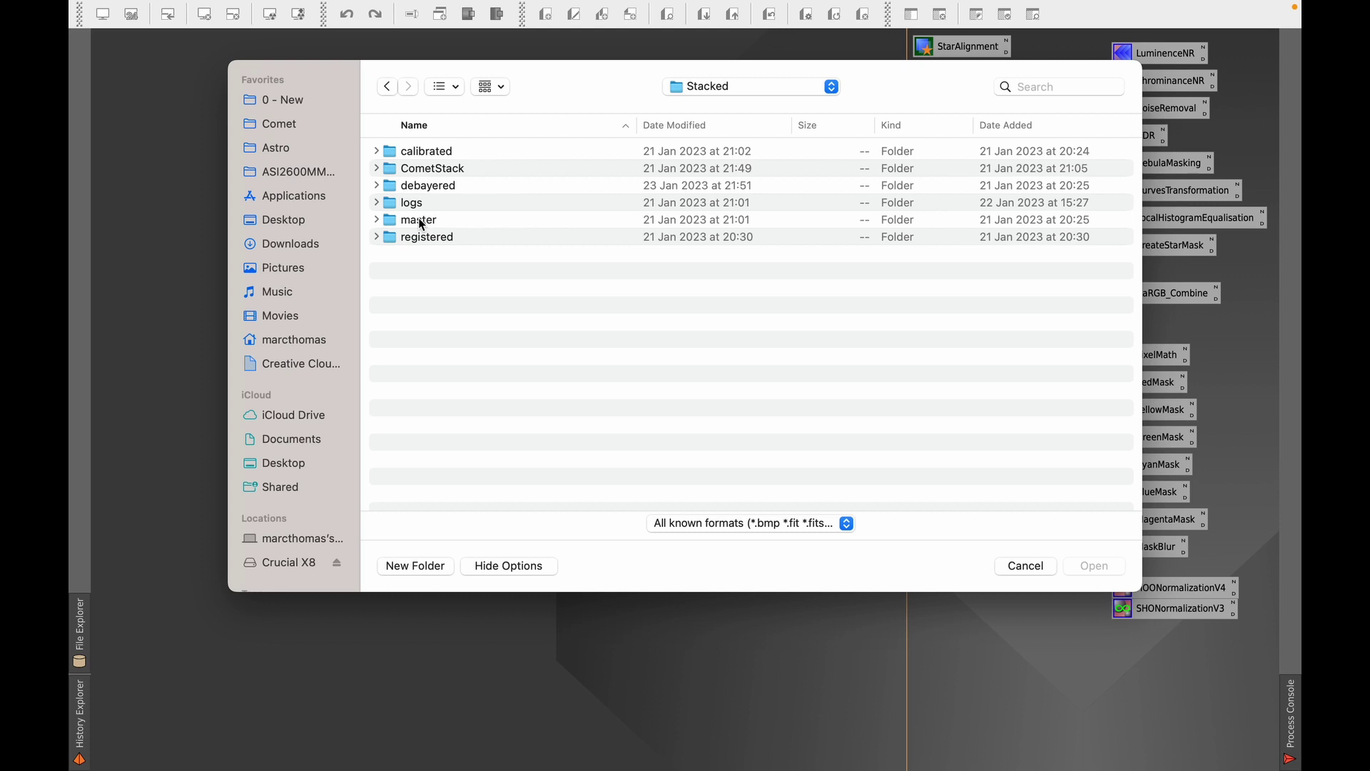
pyautogui.doubleClick(421, 222)
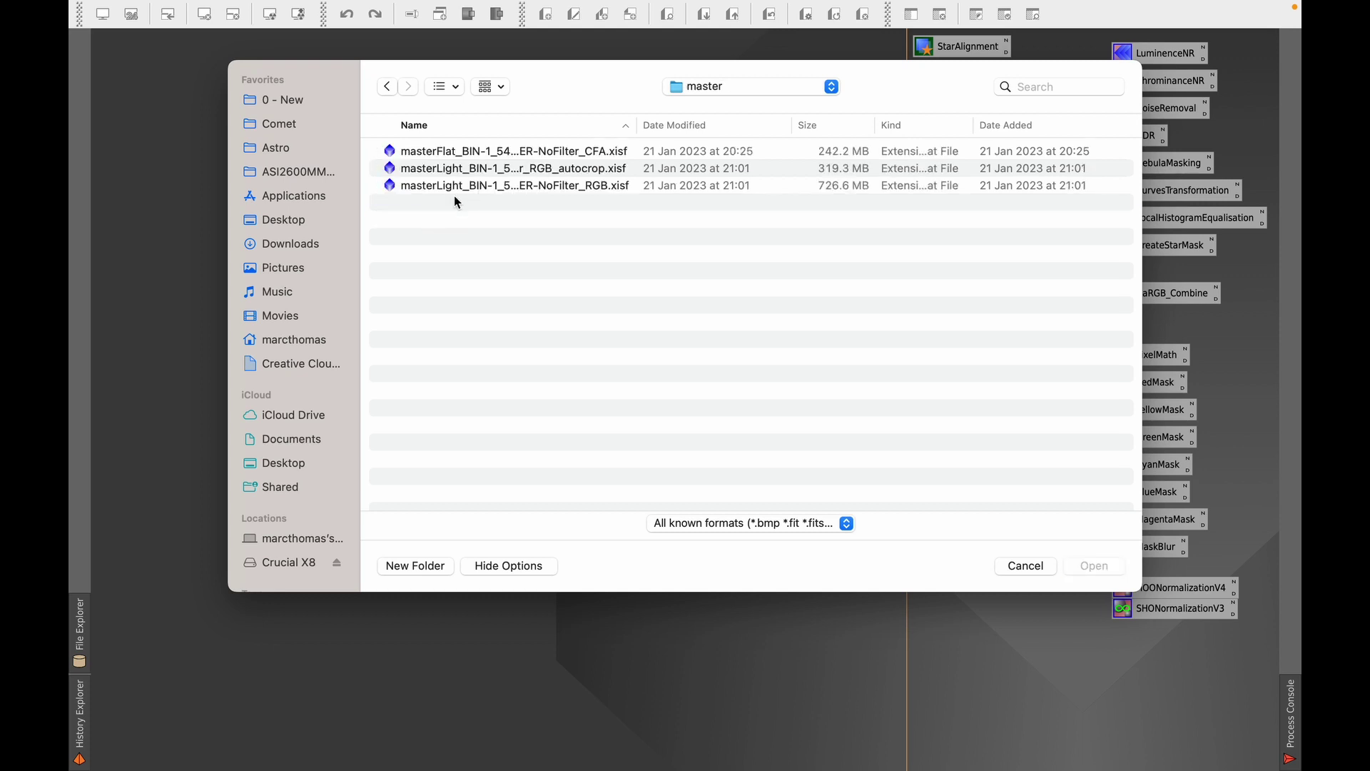
pyautogui.moveTo(635, 126); pyautogui.dragTo(913, 114)
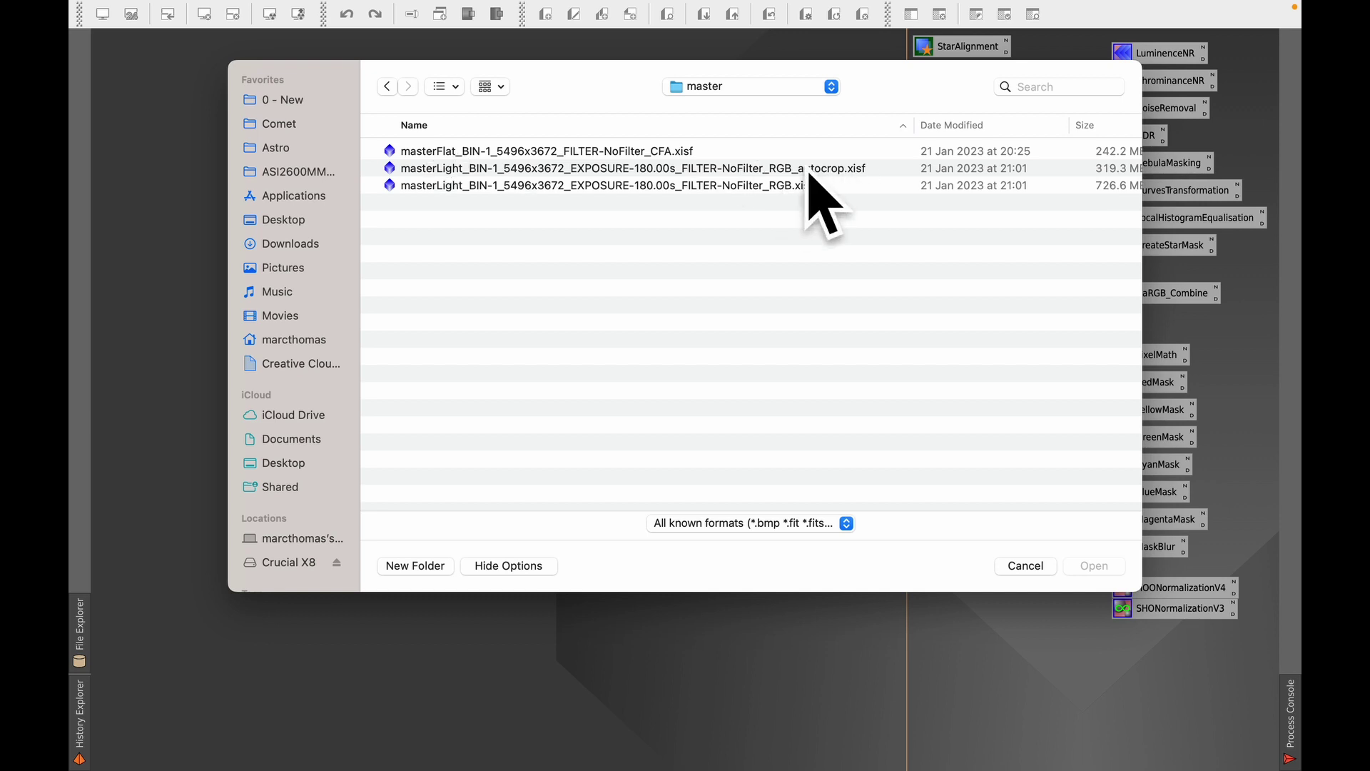
pyautogui.click(635, 187)
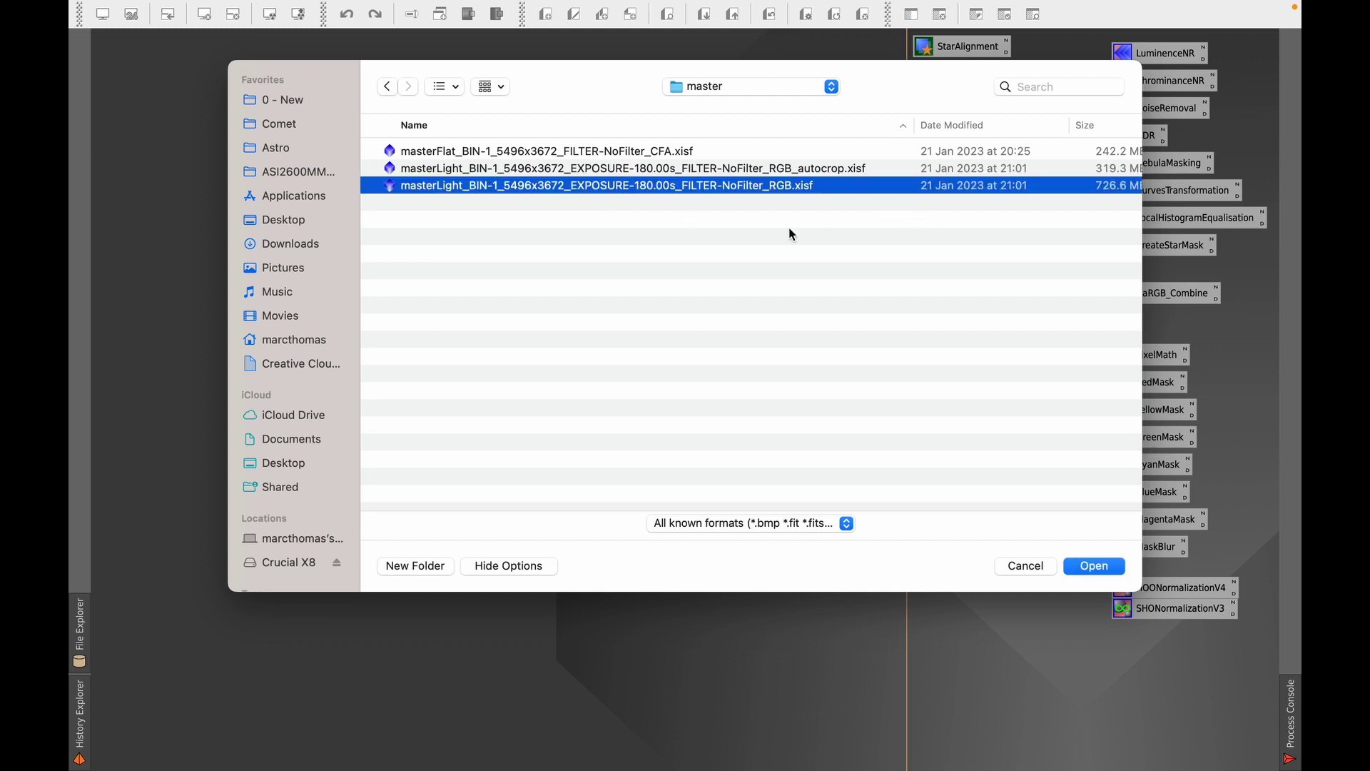
pyautogui.click(1094, 566)
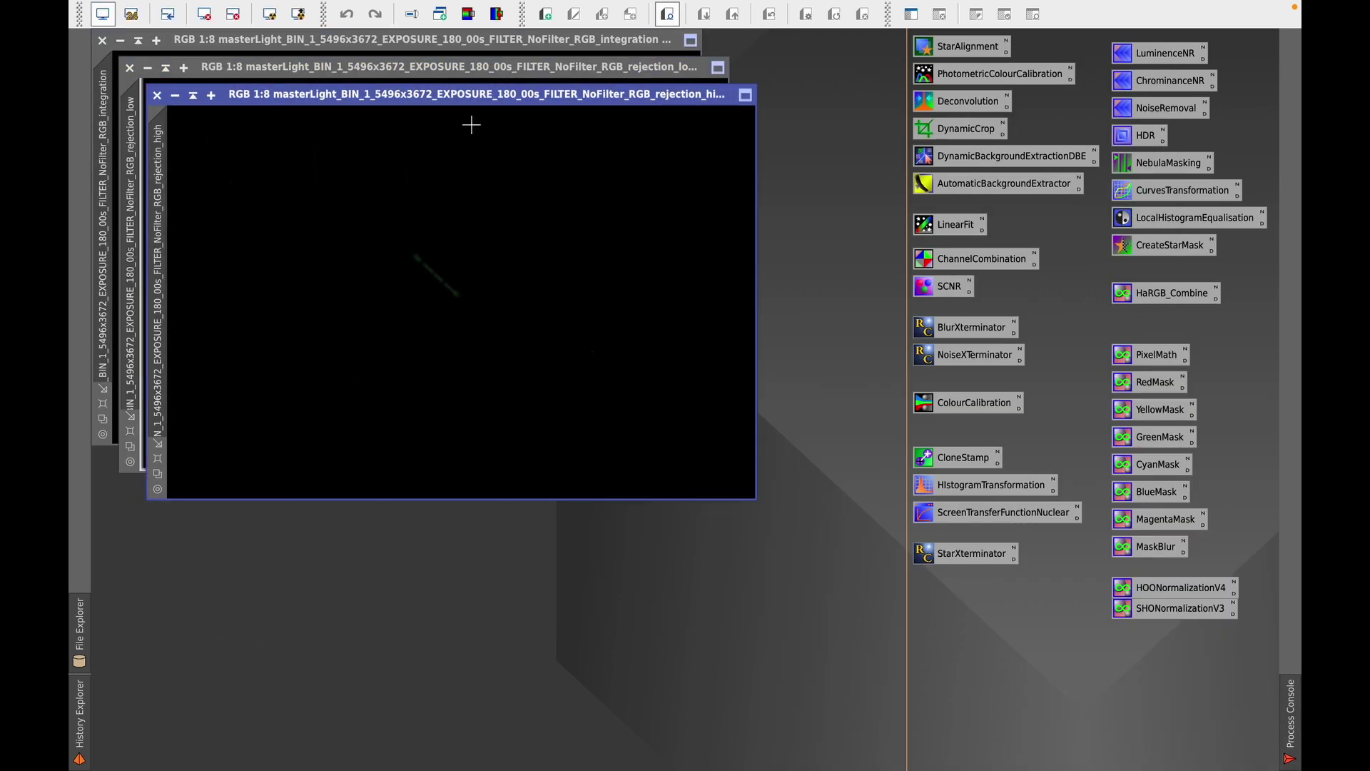
# Step: Close the rejection_high and rejection_low images and move the remaining integration image toward the middle of the workspace
pyautogui.click(157, 95)
pyautogui.click(129, 67)
pyautogui.moveTo(253, 43); pyautogui.dragTo(416, 162)
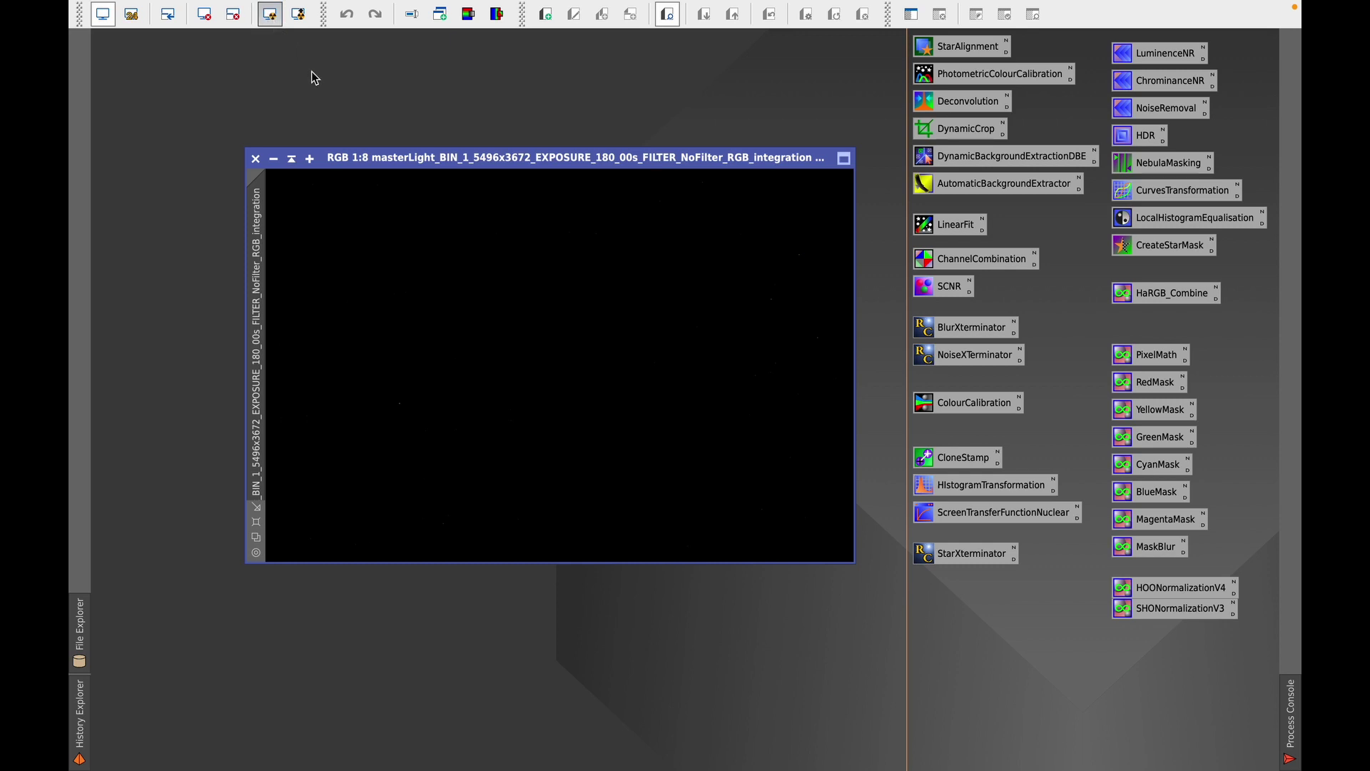
# Step: Apply an automatic screen stretch to the integration image and enlarge its window for inspection
pyautogui.hotkey('ctrl', 'a')
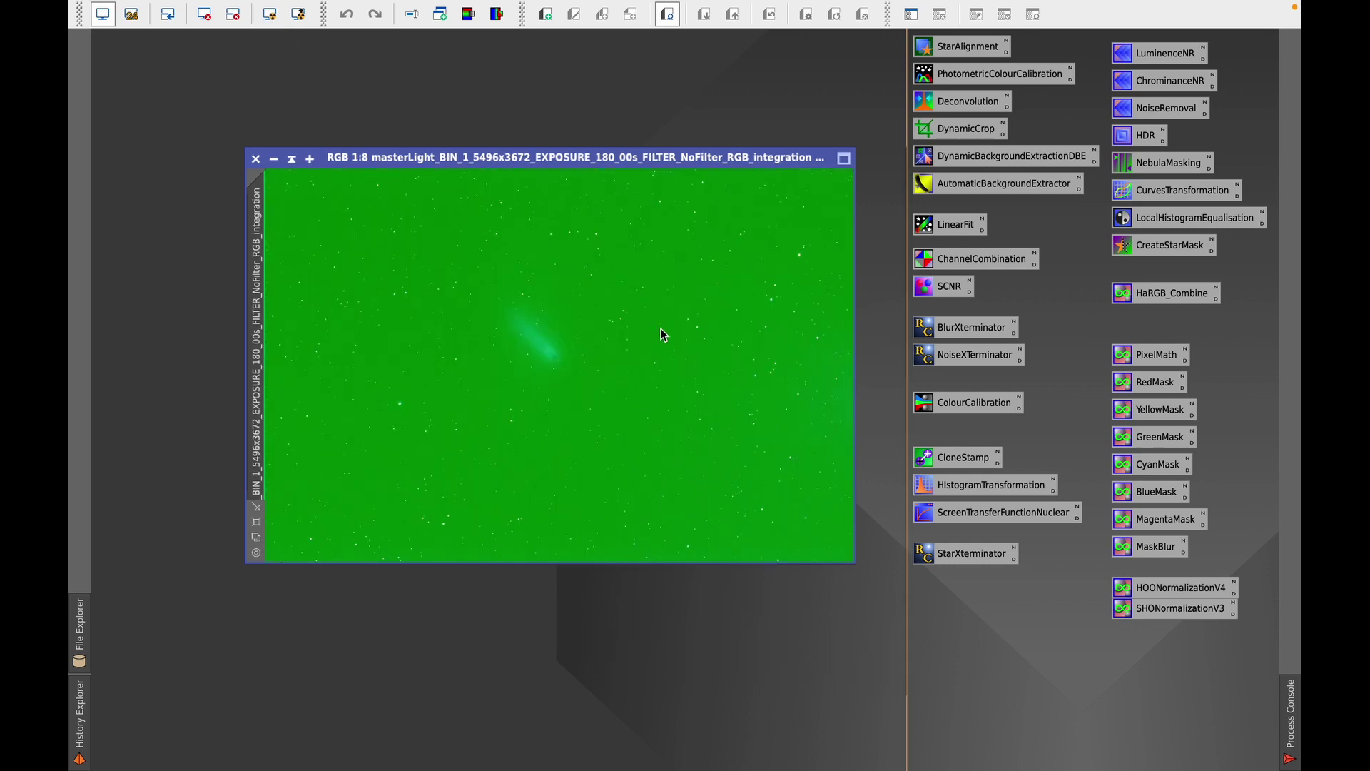
pyautogui.hotkey('ctrl', 'shift', 'z')
pyautogui.moveTo(511, 162); pyautogui.dragTo(530, 110)
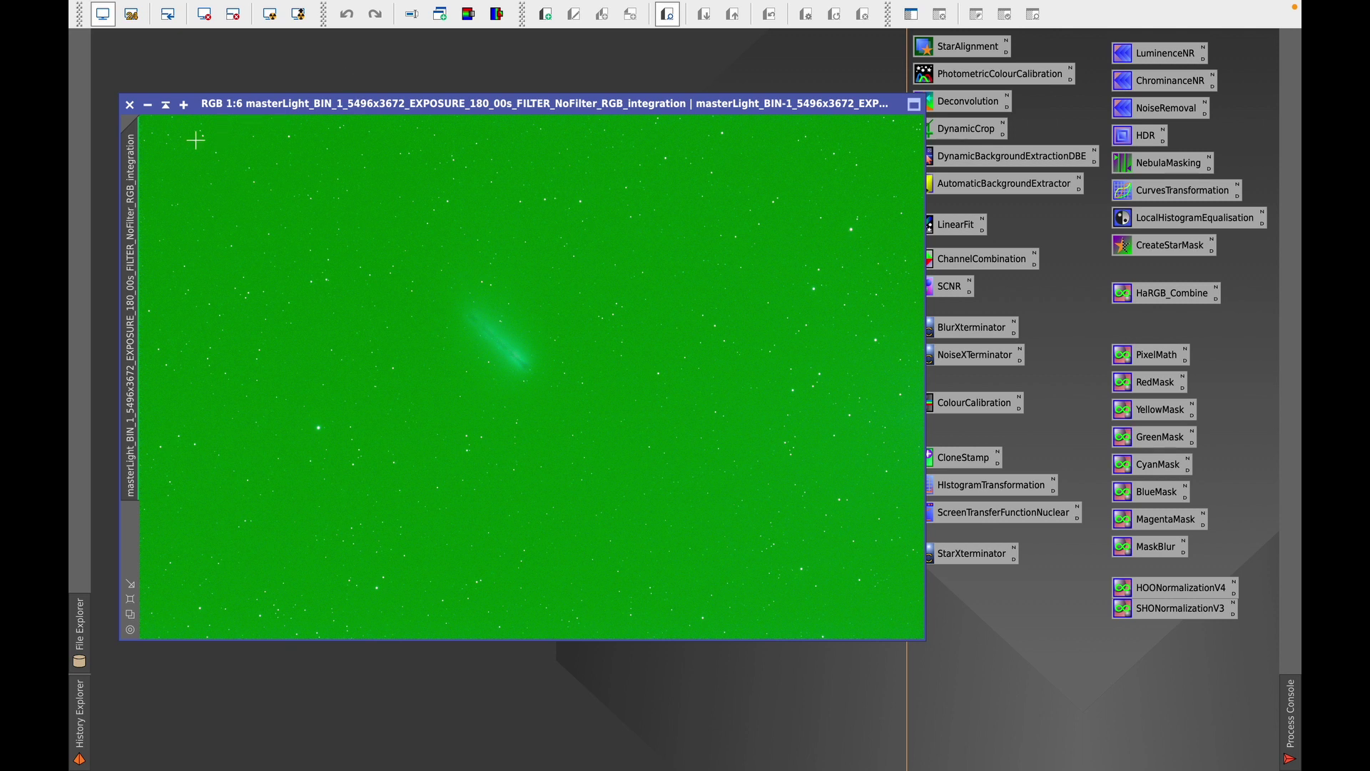
# Step: Collapse the integration image to its title bar, place it out of the way, and open the CometAlignment process
pyautogui.click(167, 107)
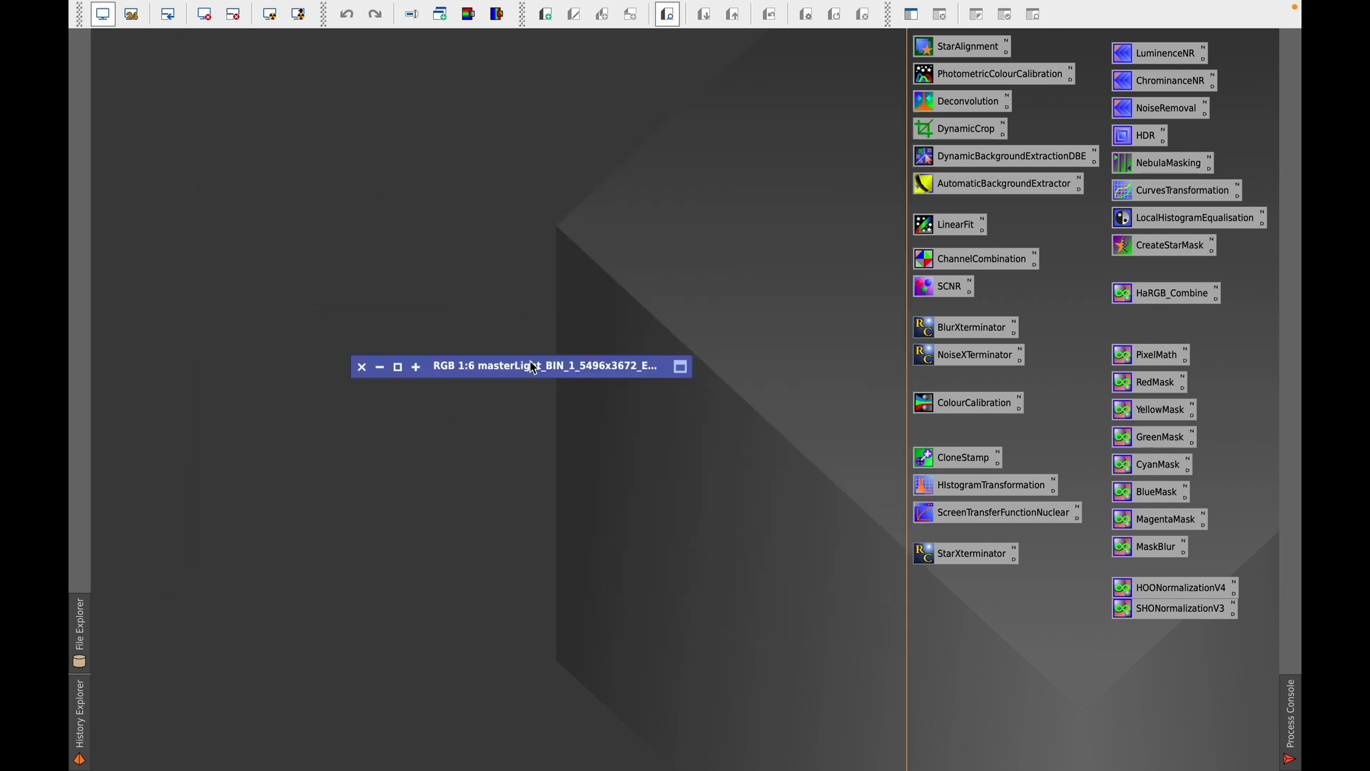
pyautogui.moveTo(535, 370); pyautogui.dragTo(326, 107)
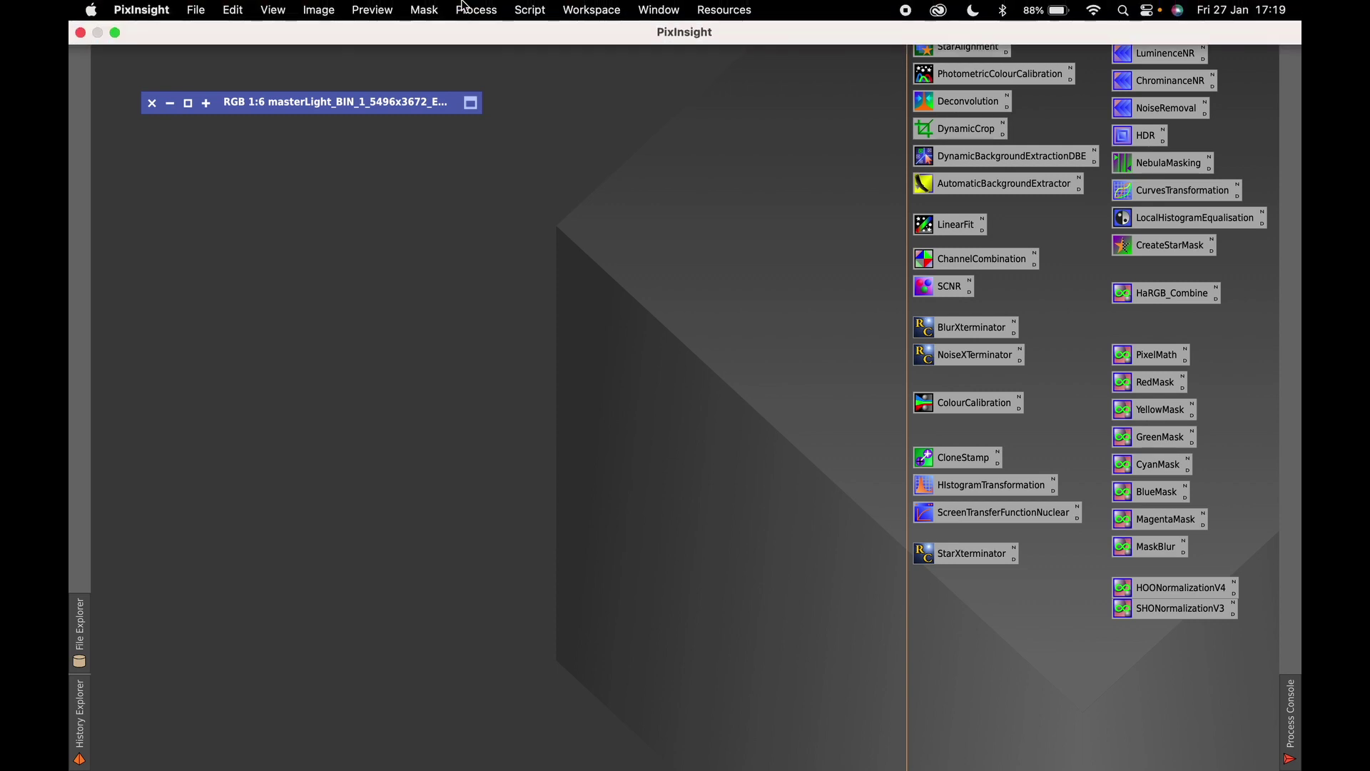
pyautogui.click(490, 8)
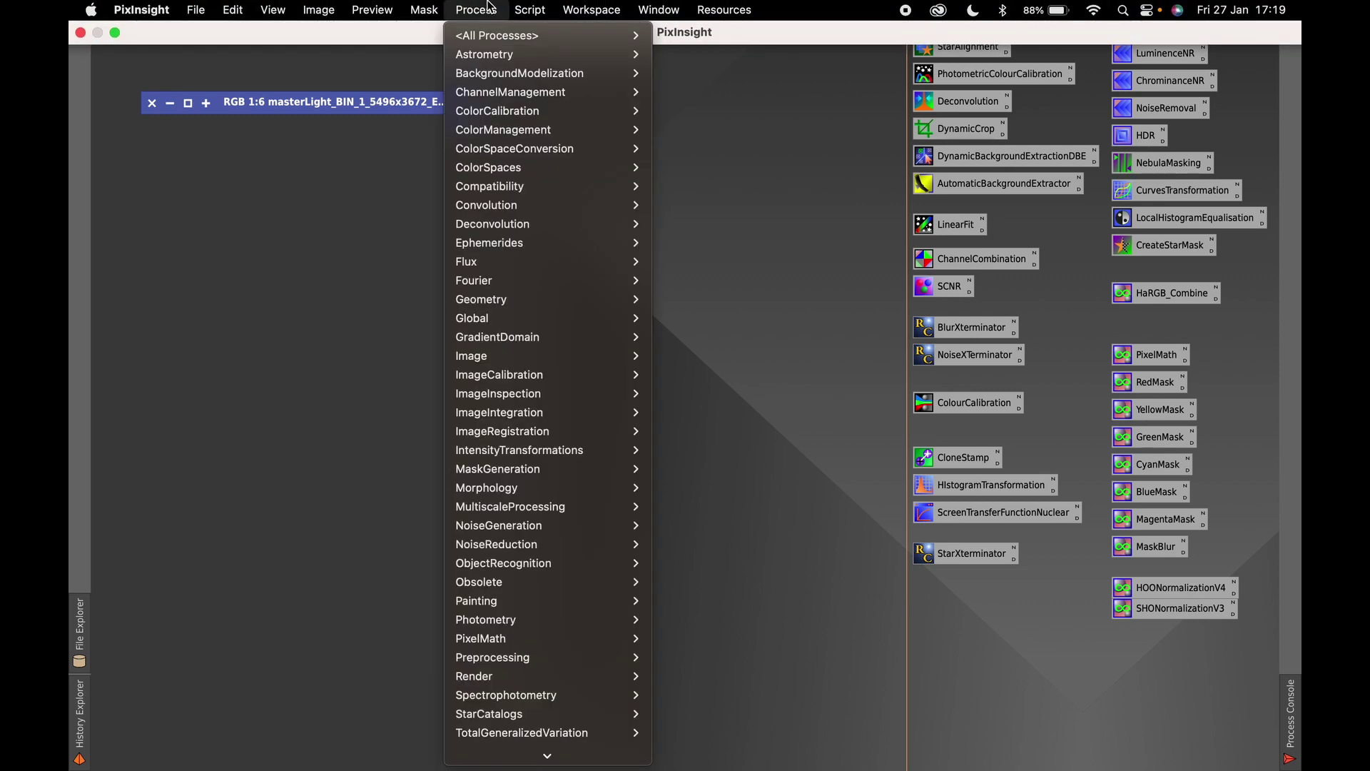
pyautogui.moveTo(496, 36)
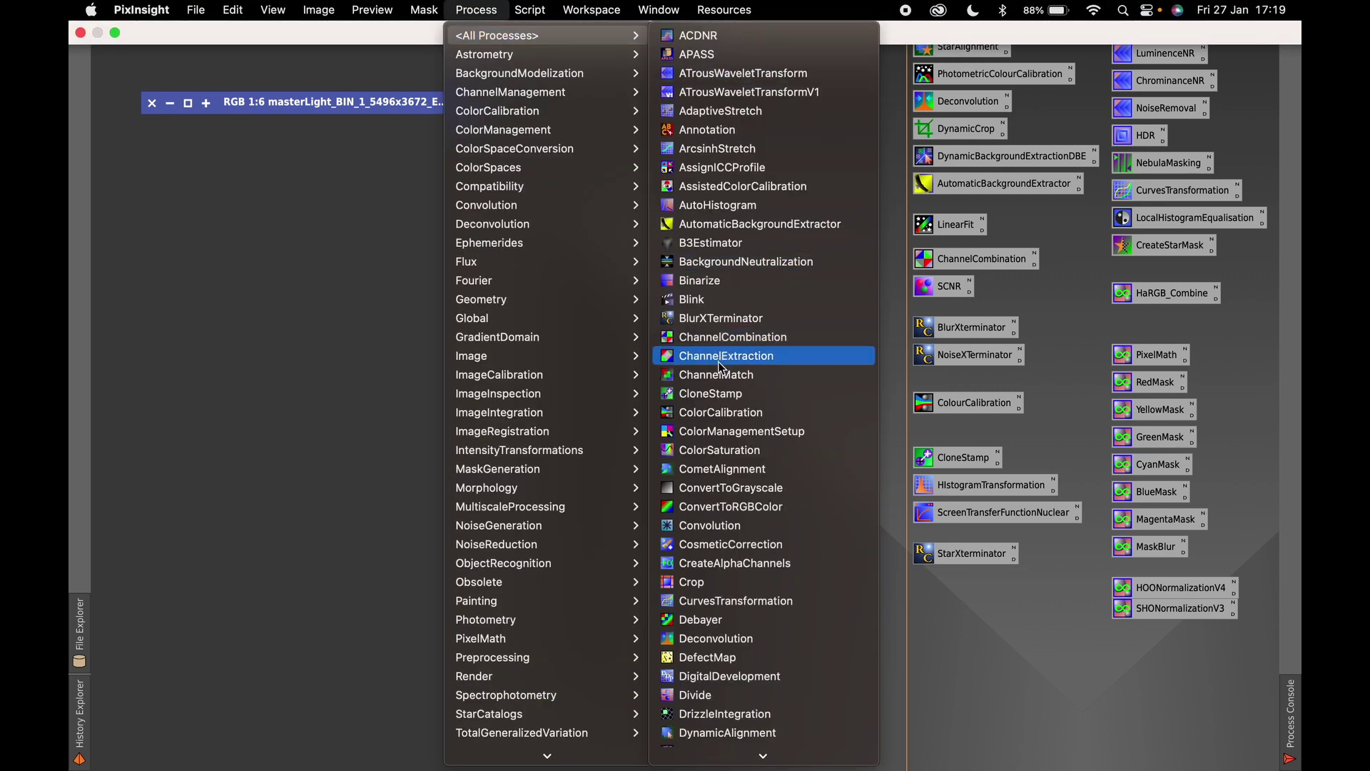
pyautogui.click(772, 471)
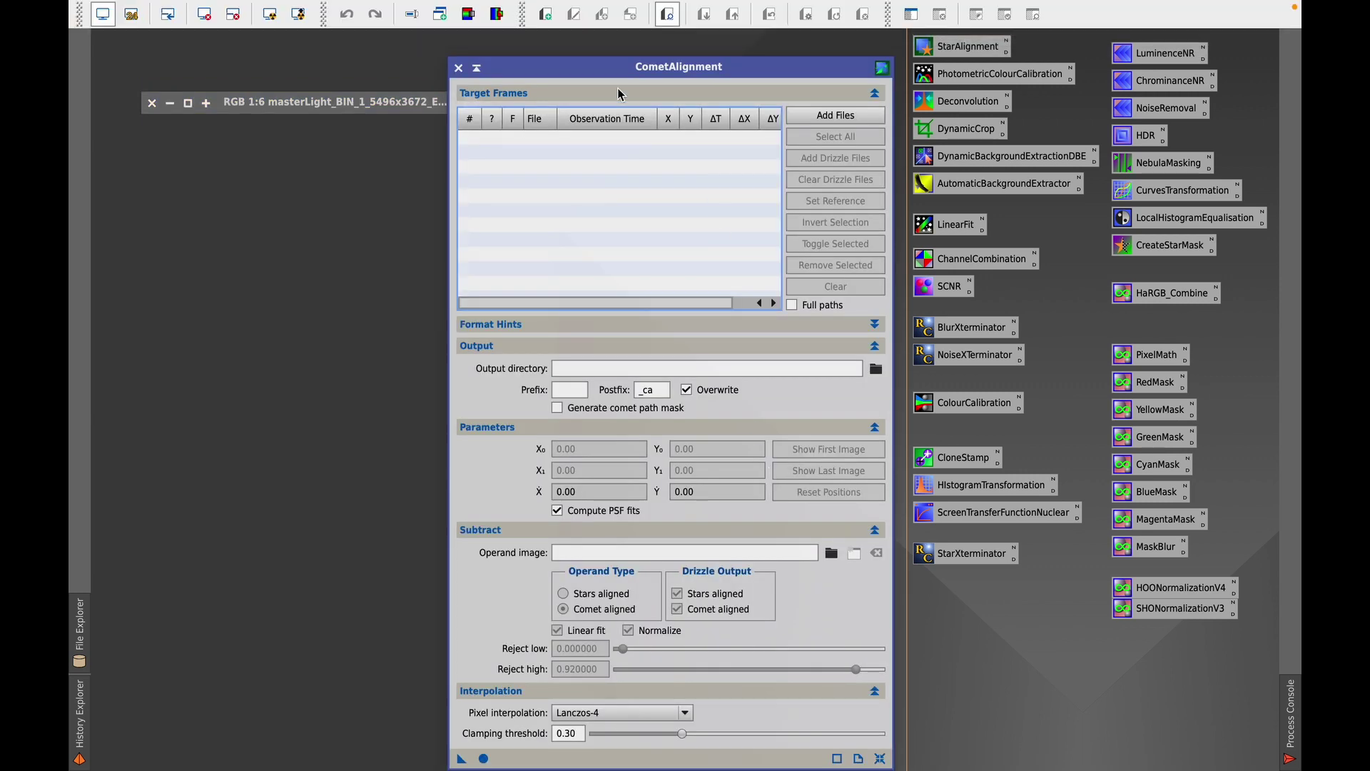
pyautogui.click(604, 67)
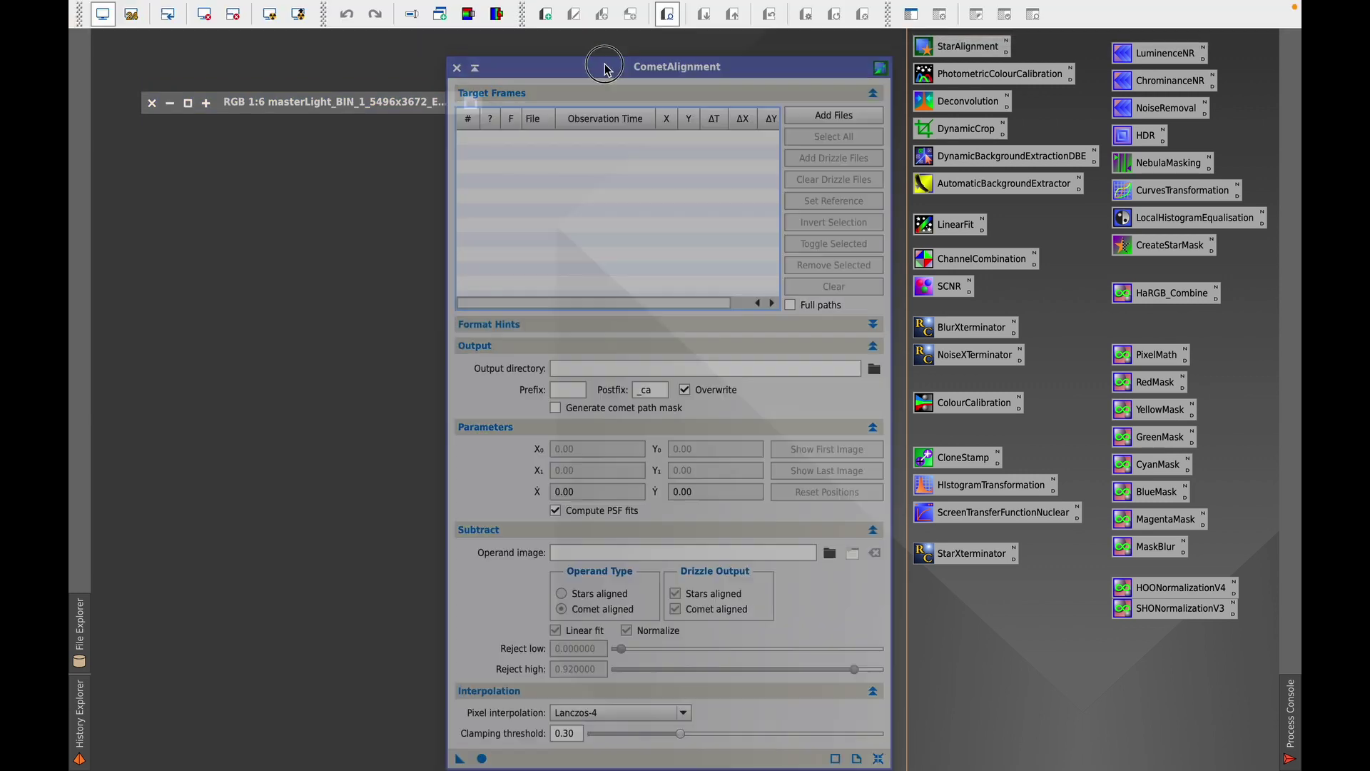
pyautogui.moveTo(605, 68); pyautogui.dragTo(578, 40)
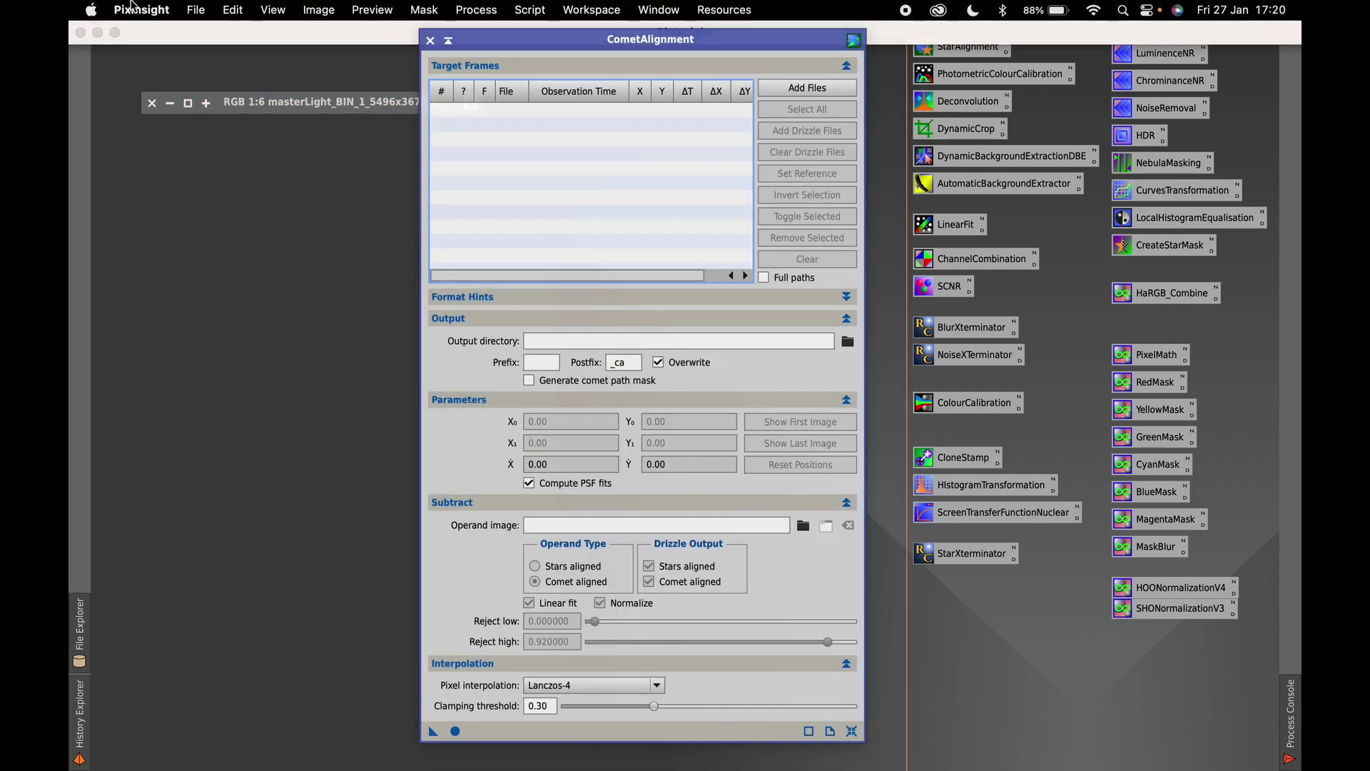
# Step: Check the installed PixInsight version in the program's About information, and close it to return to CometAlignment
pyautogui.click(142, 10)
pyautogui.click(172, 34)
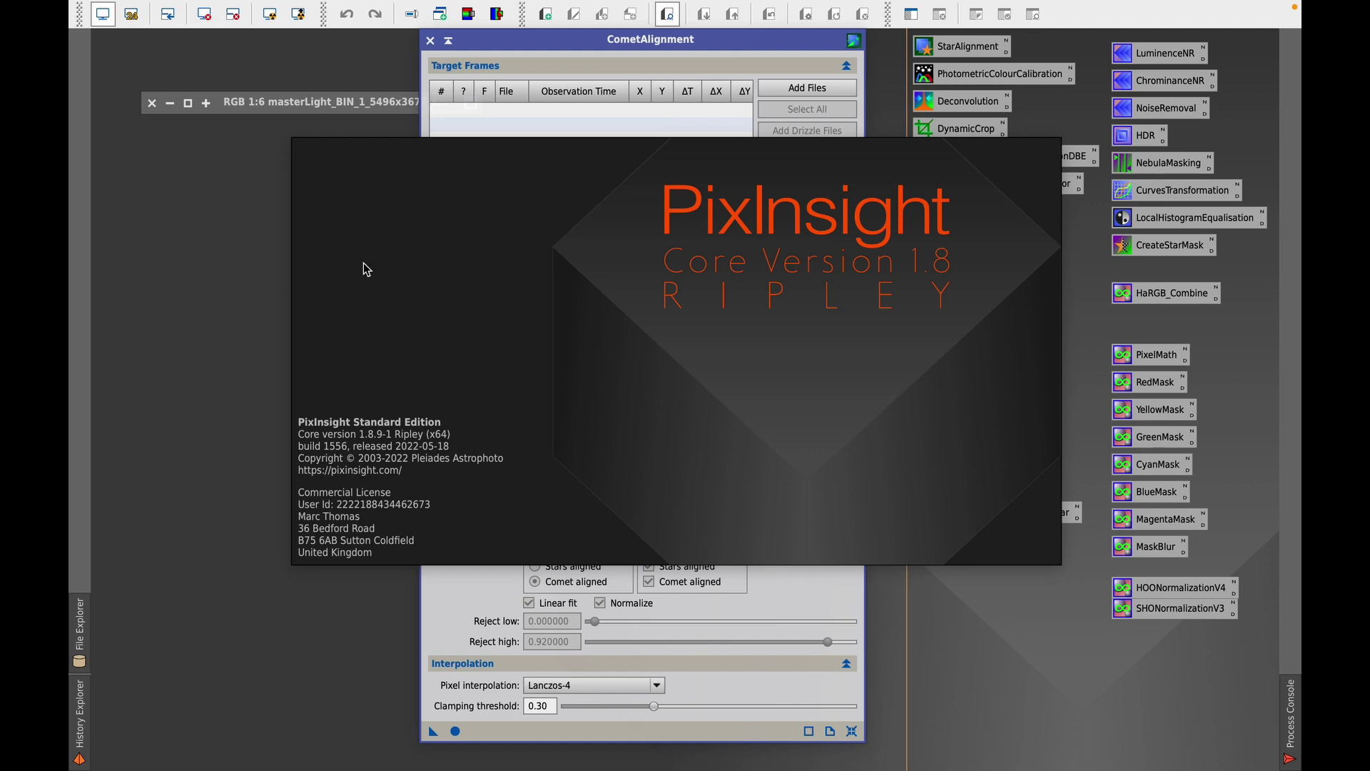
pyautogui.click(832, 298)
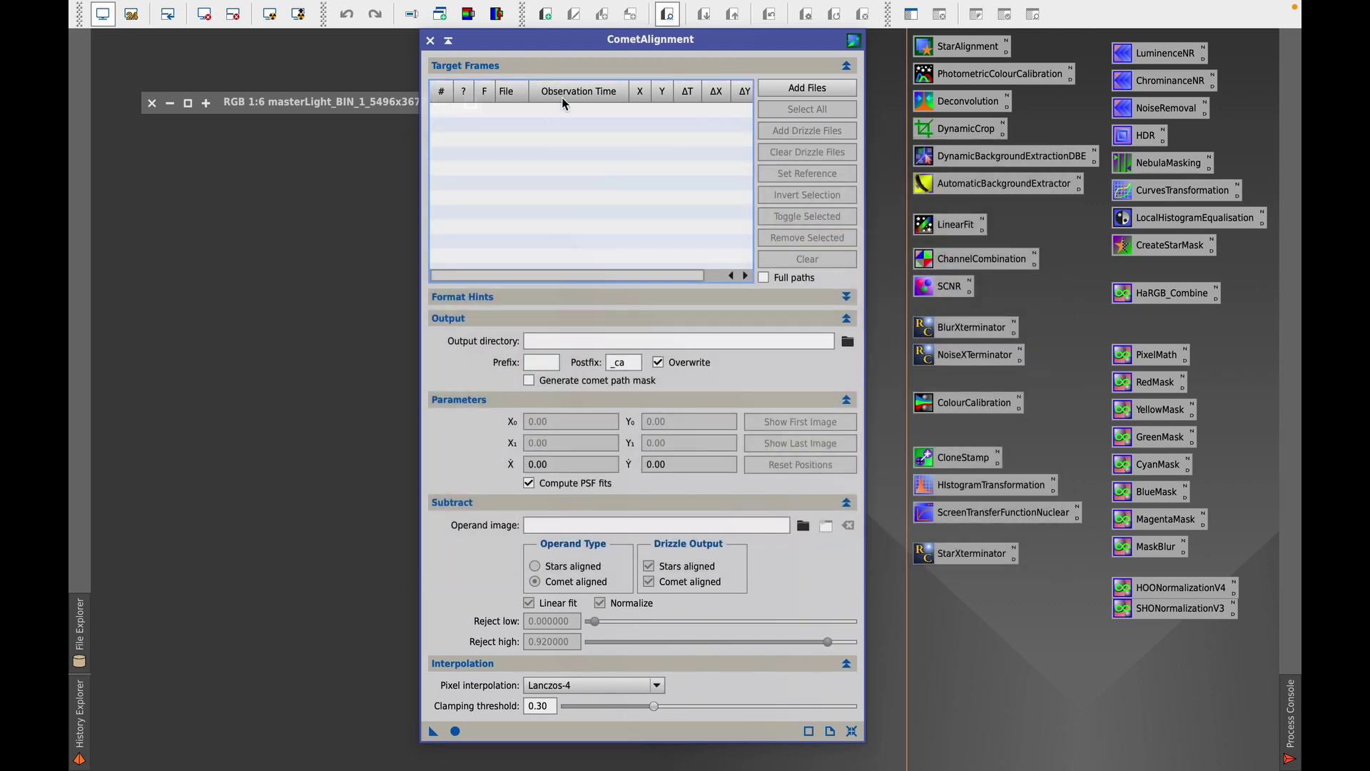
pyautogui.moveTo(564, 39); pyautogui.dragTo(566, 44)
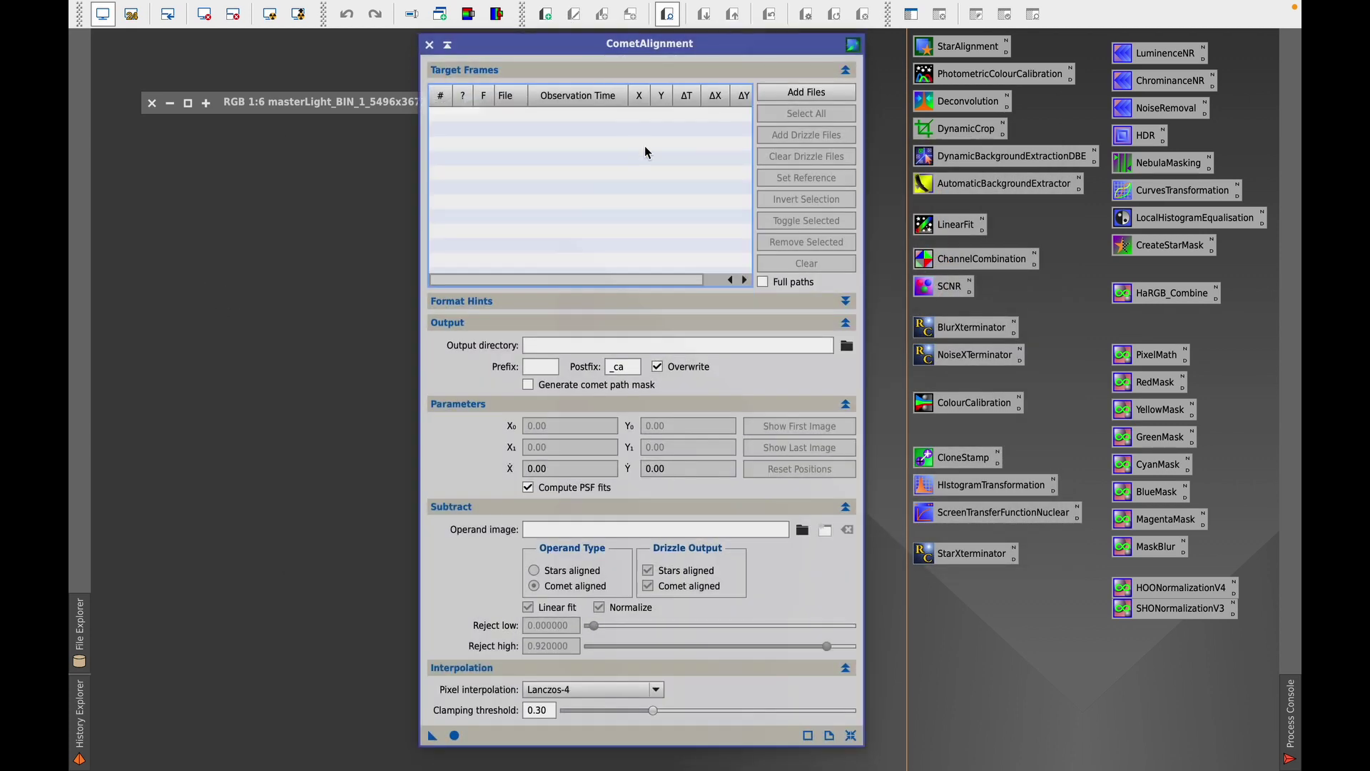
# Step: Switch to Safari to view the PixInsight forum announcement of CometAlignment module version 1.3.5
pyautogui.press('super+Tab')
pyautogui.press('super+Tab')
pyautogui.press('super+Tab')
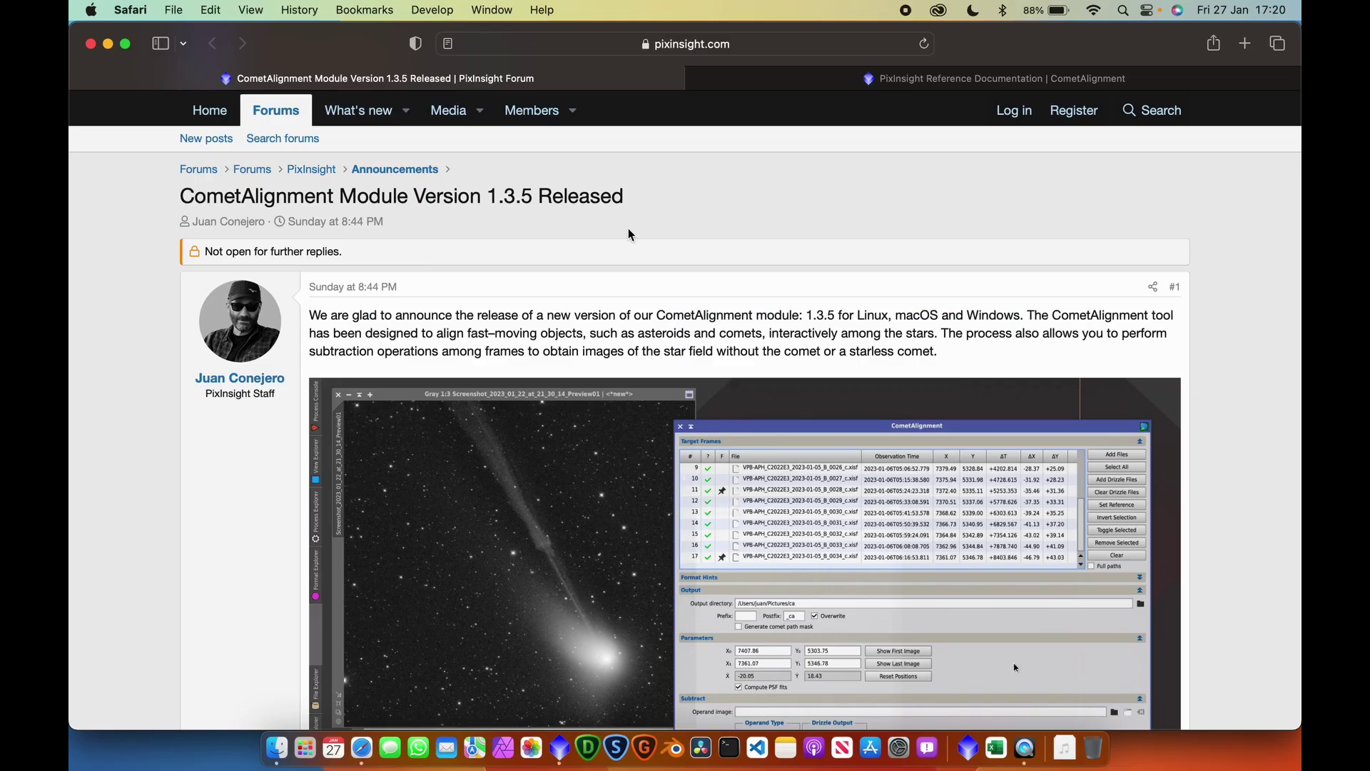
# Step: Review the new features in the CometAlignment 1.3.5 forum announcement and skim the CometAlignment reference documentation
pyautogui.scroll(-4, 628, 233)
pyautogui.scroll(-10, 631, 233)
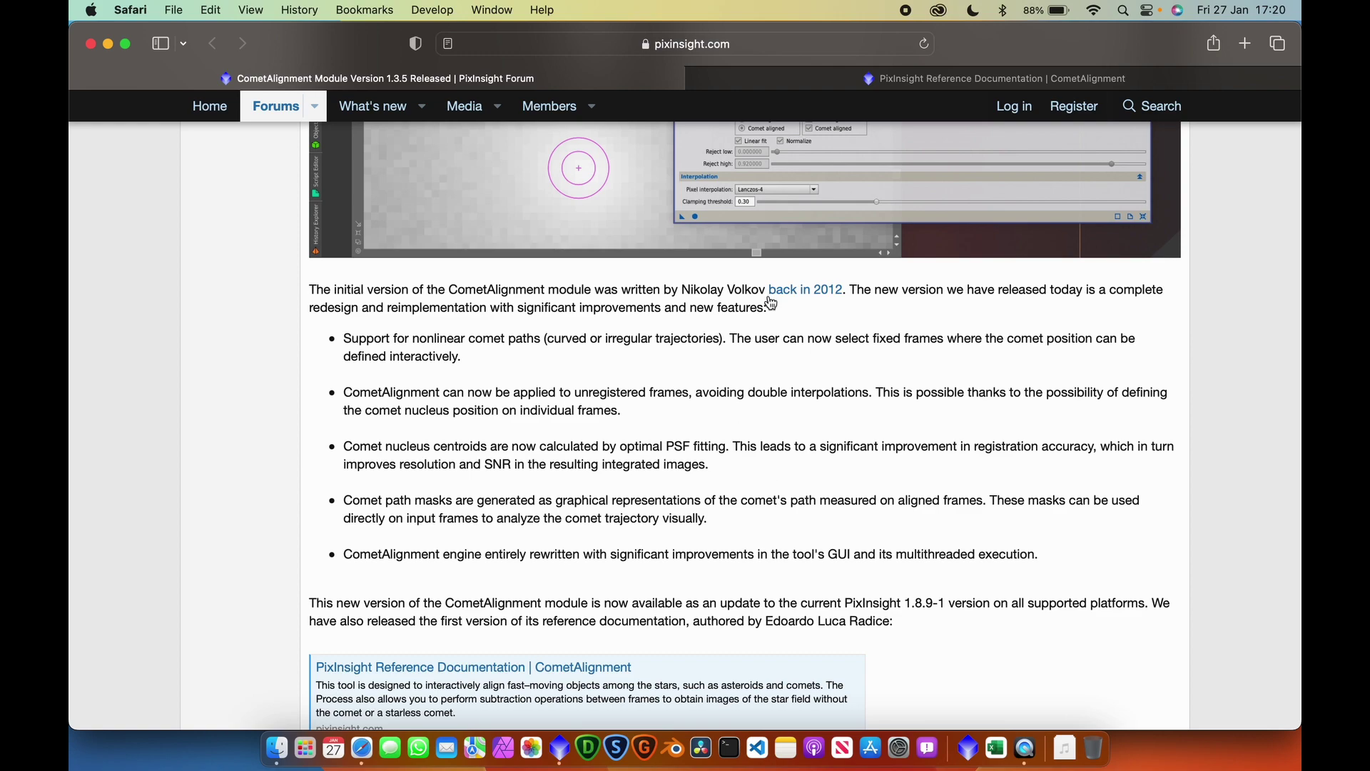
pyautogui.click(795, 78)
pyautogui.scroll(-15, 604, 475)
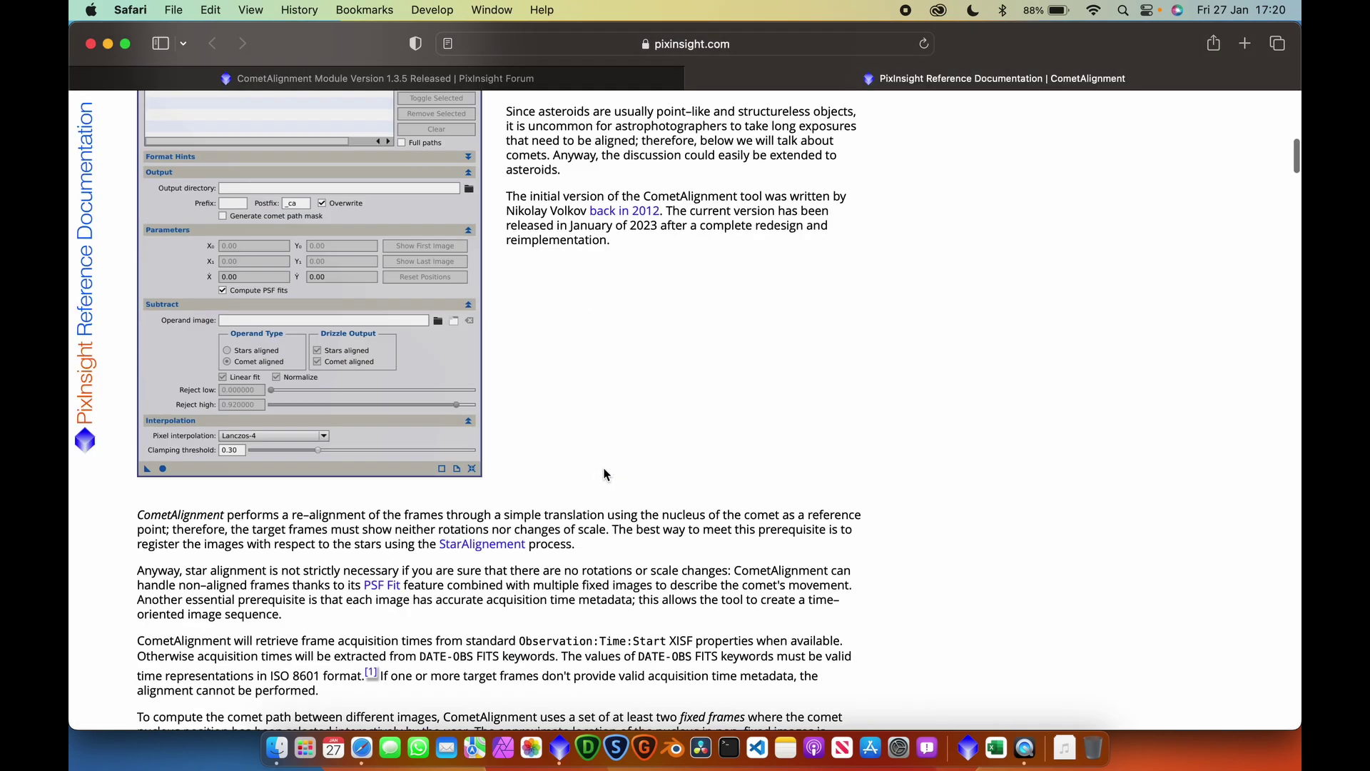
pyautogui.scroll(-20, 605, 474)
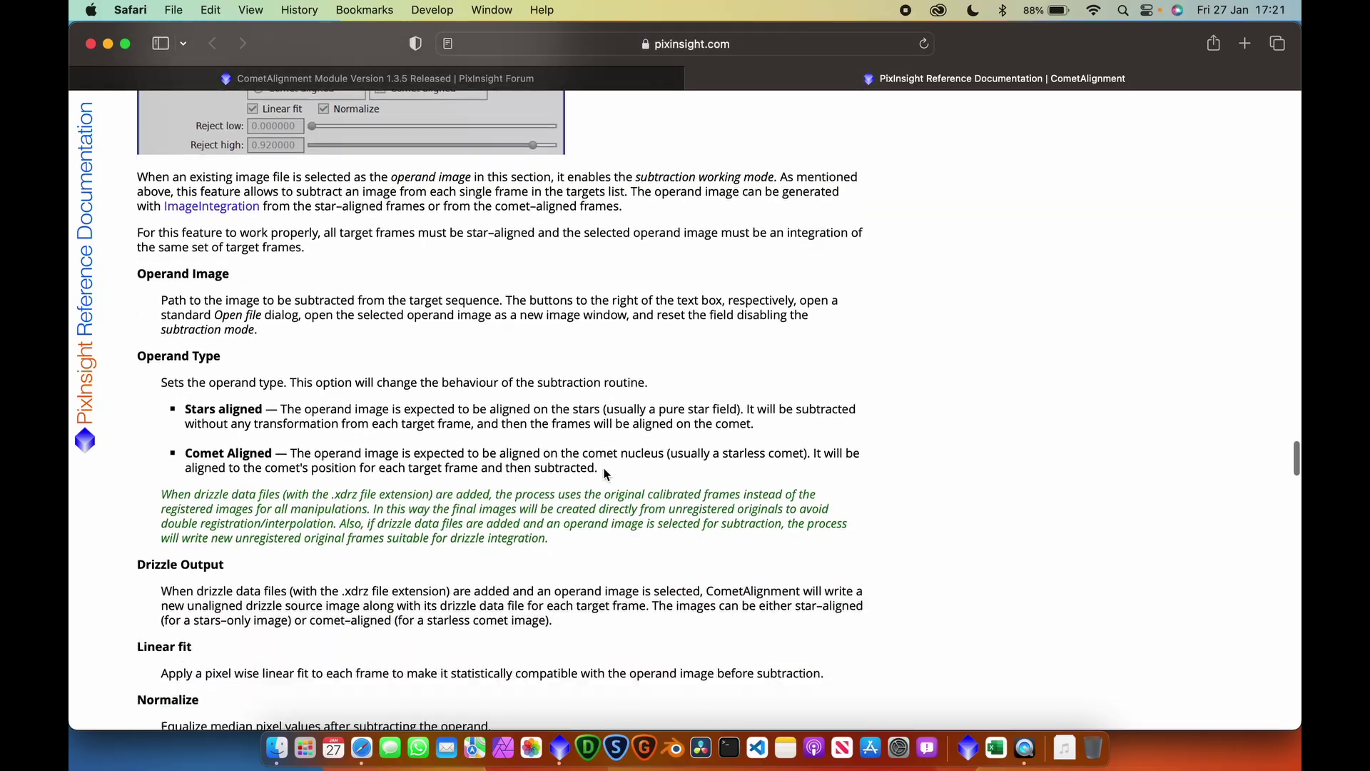
pyautogui.scroll(-20, 604, 475)
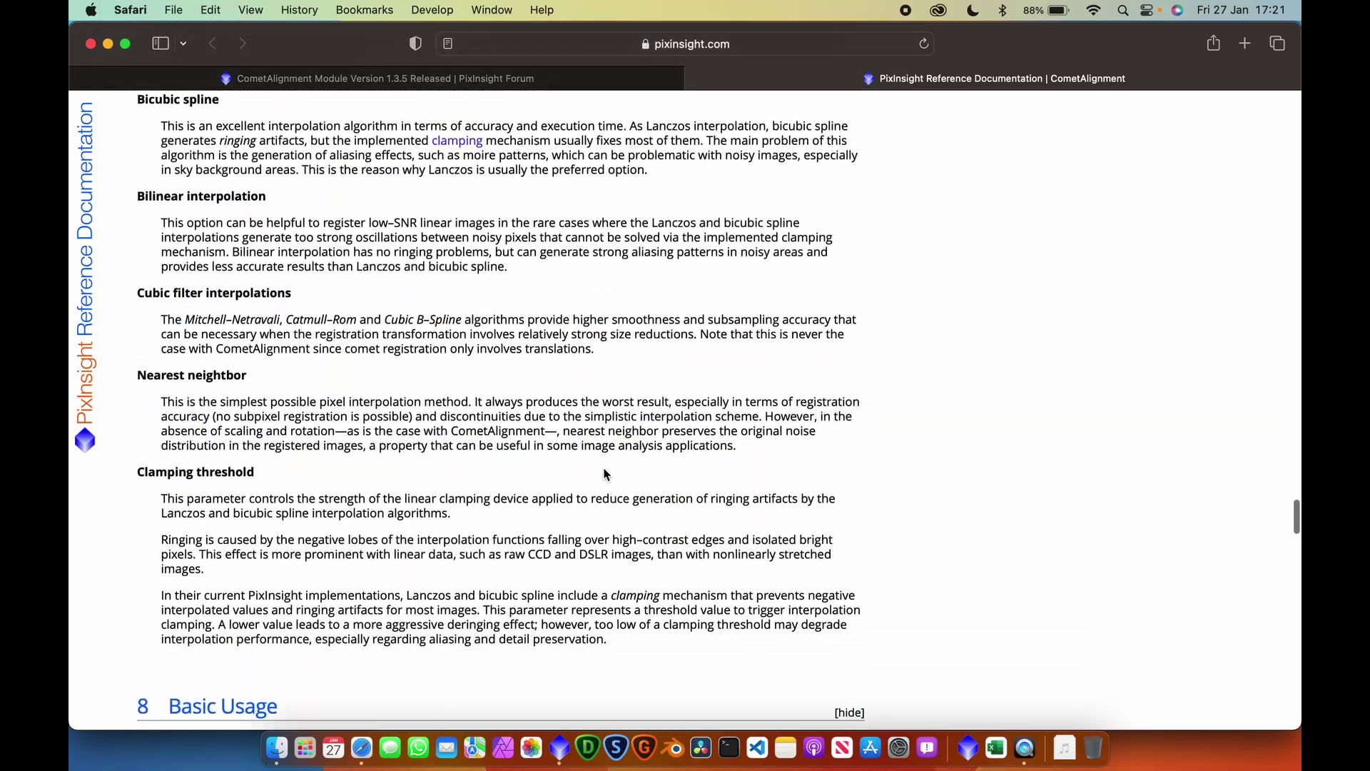
pyautogui.scroll(20, 604, 474)
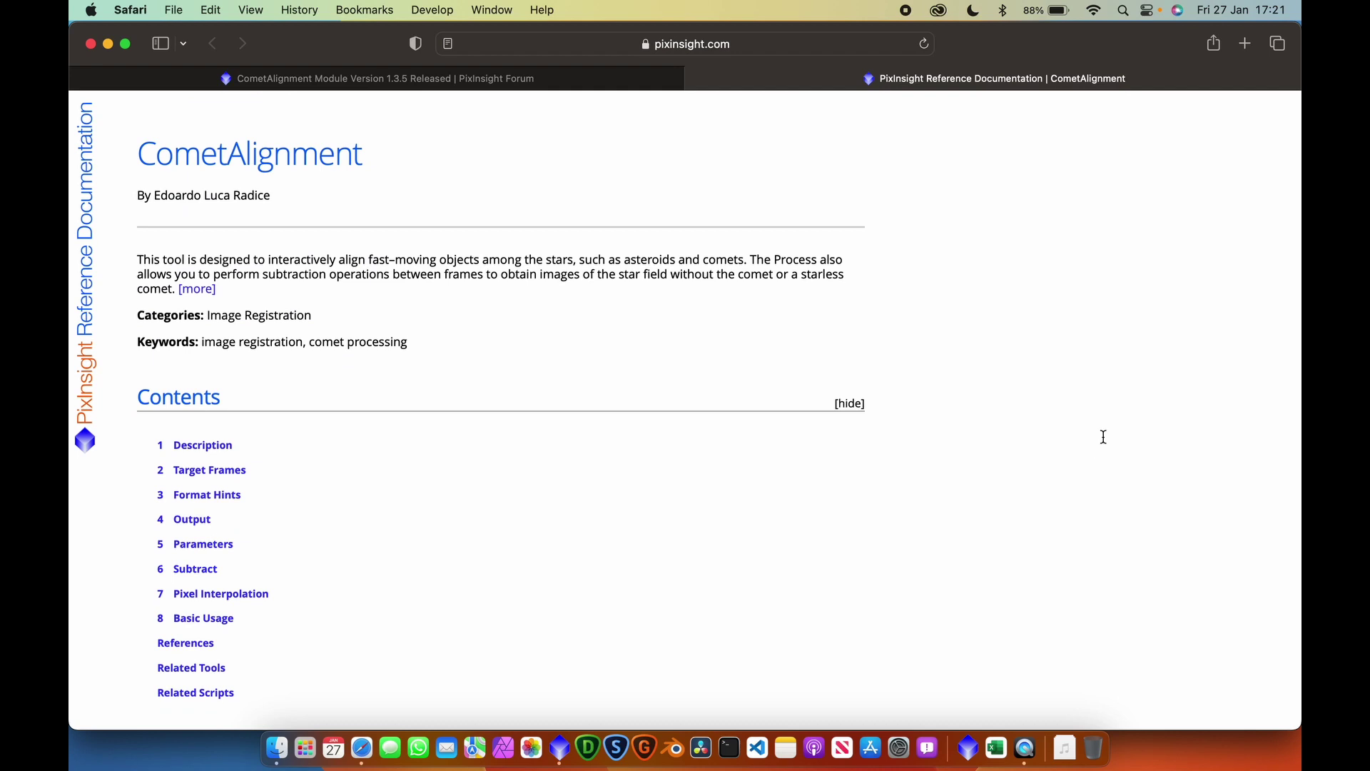
# Step: Switch back to PixInsight and browse for CometAlignment target frames in the debayered Light_BIN-1 folder under Comet > Stacked
pyautogui.press('super+Tab')
pyautogui.press('super+Tab')
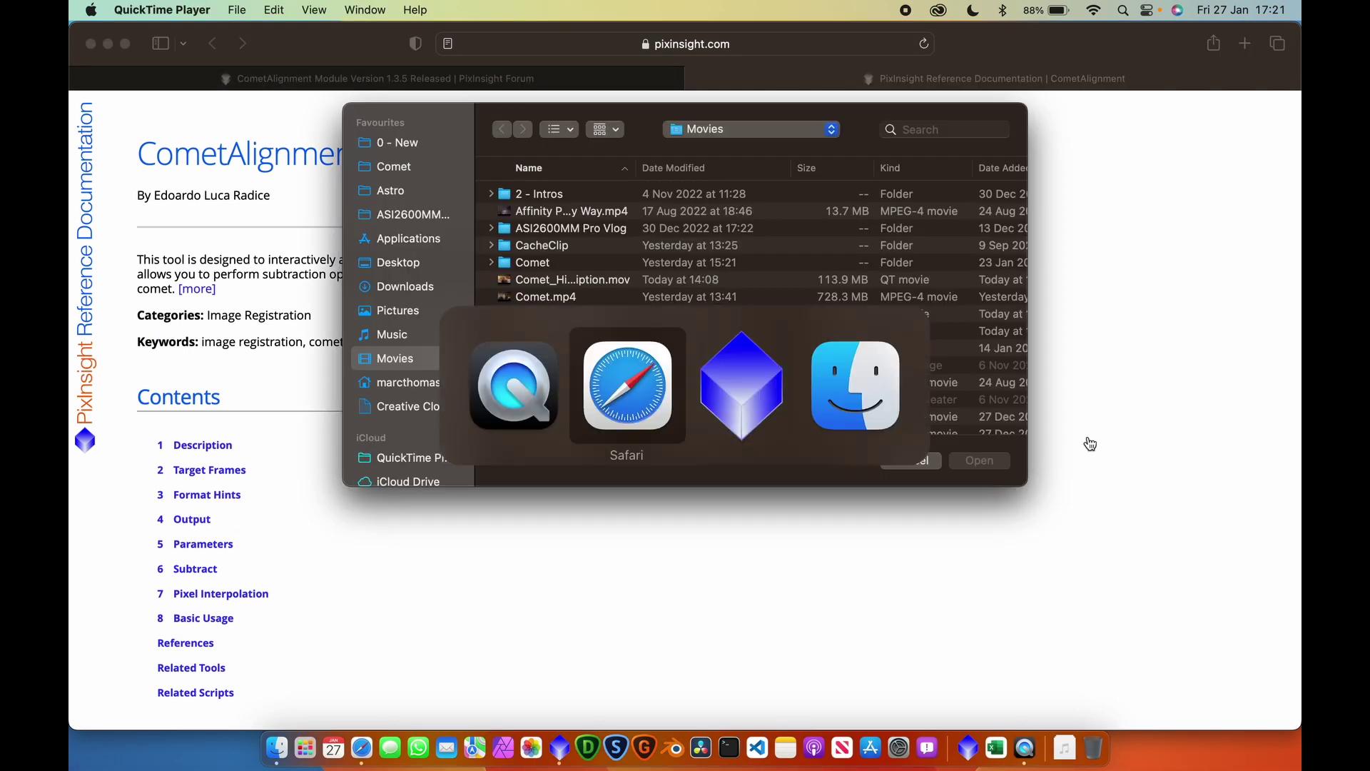
pyautogui.press('super+Tab')
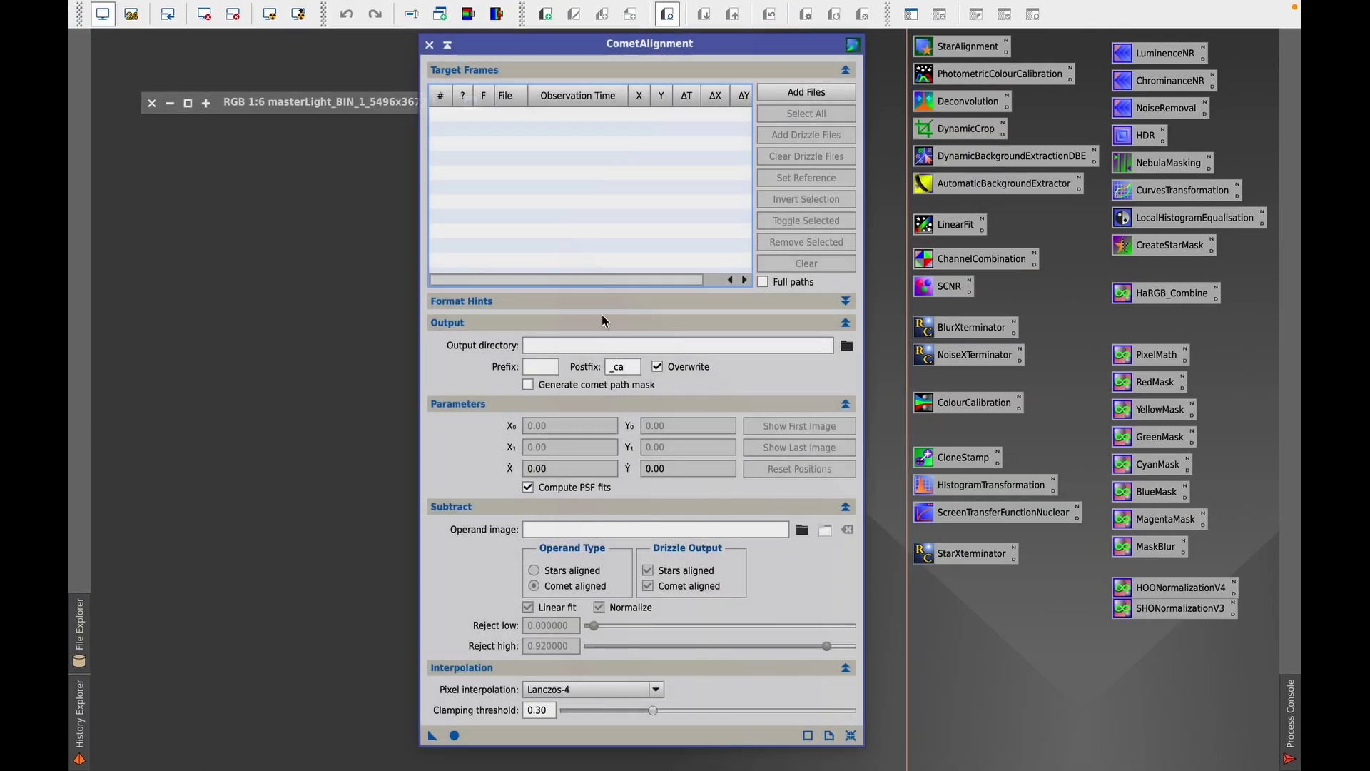
pyautogui.click(802, 93)
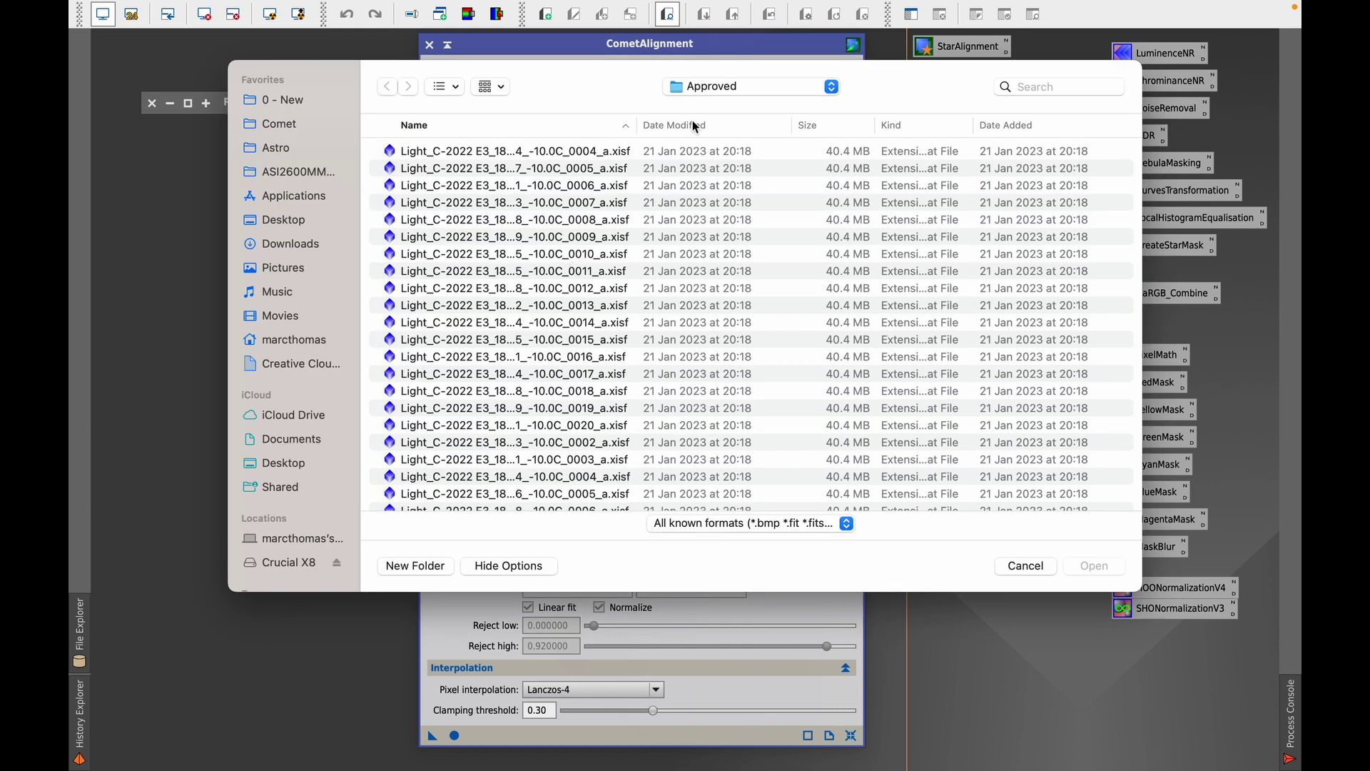
pyautogui.click(735, 91)
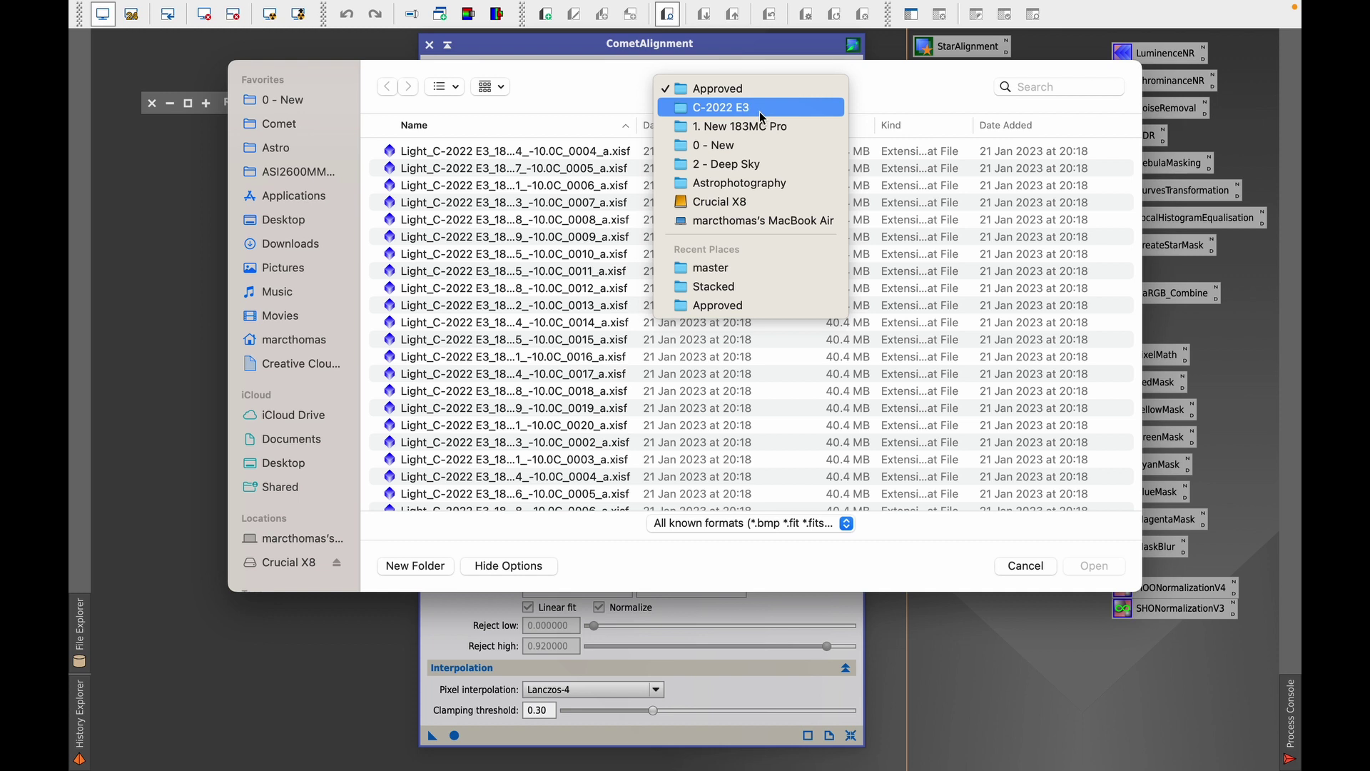
pyautogui.click(275, 124)
pyautogui.click(275, 124)
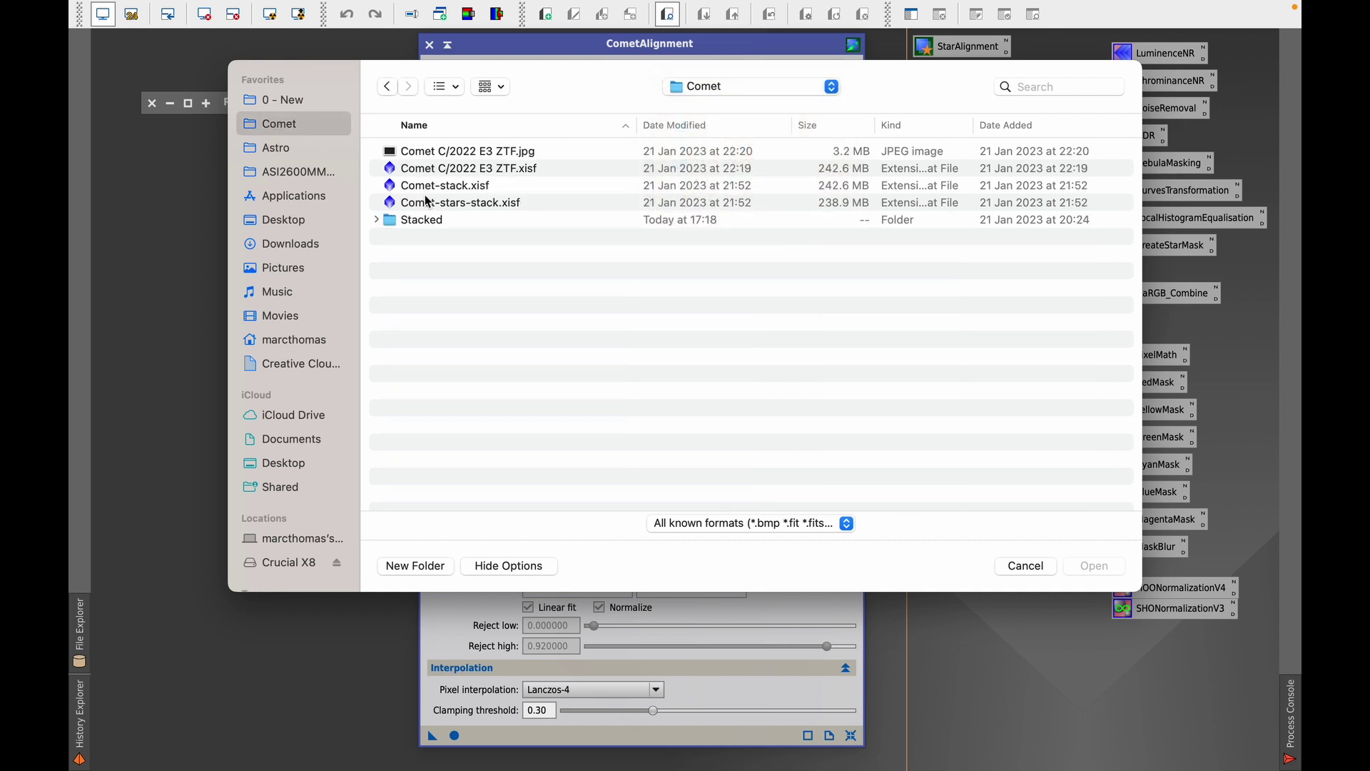
pyautogui.doubleClick(422, 221)
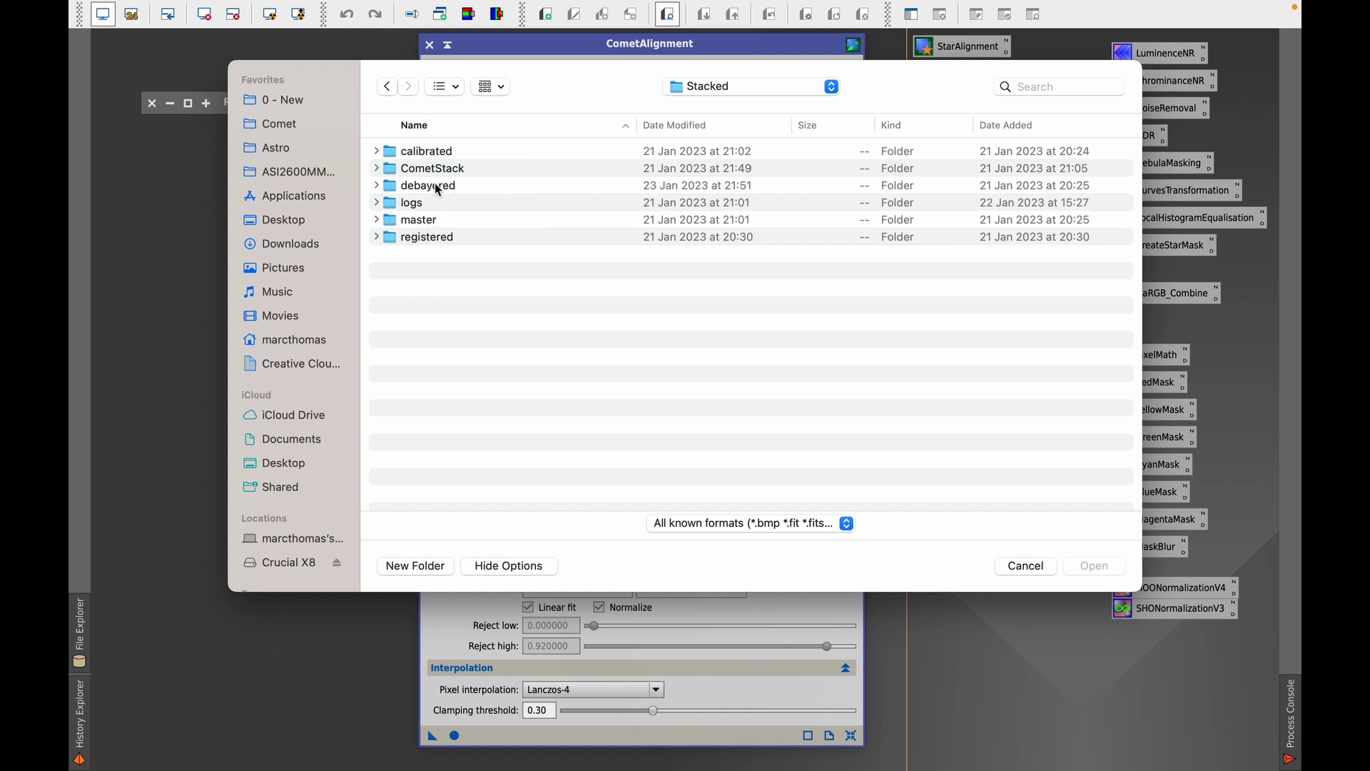
pyautogui.doubleClick(431, 187)
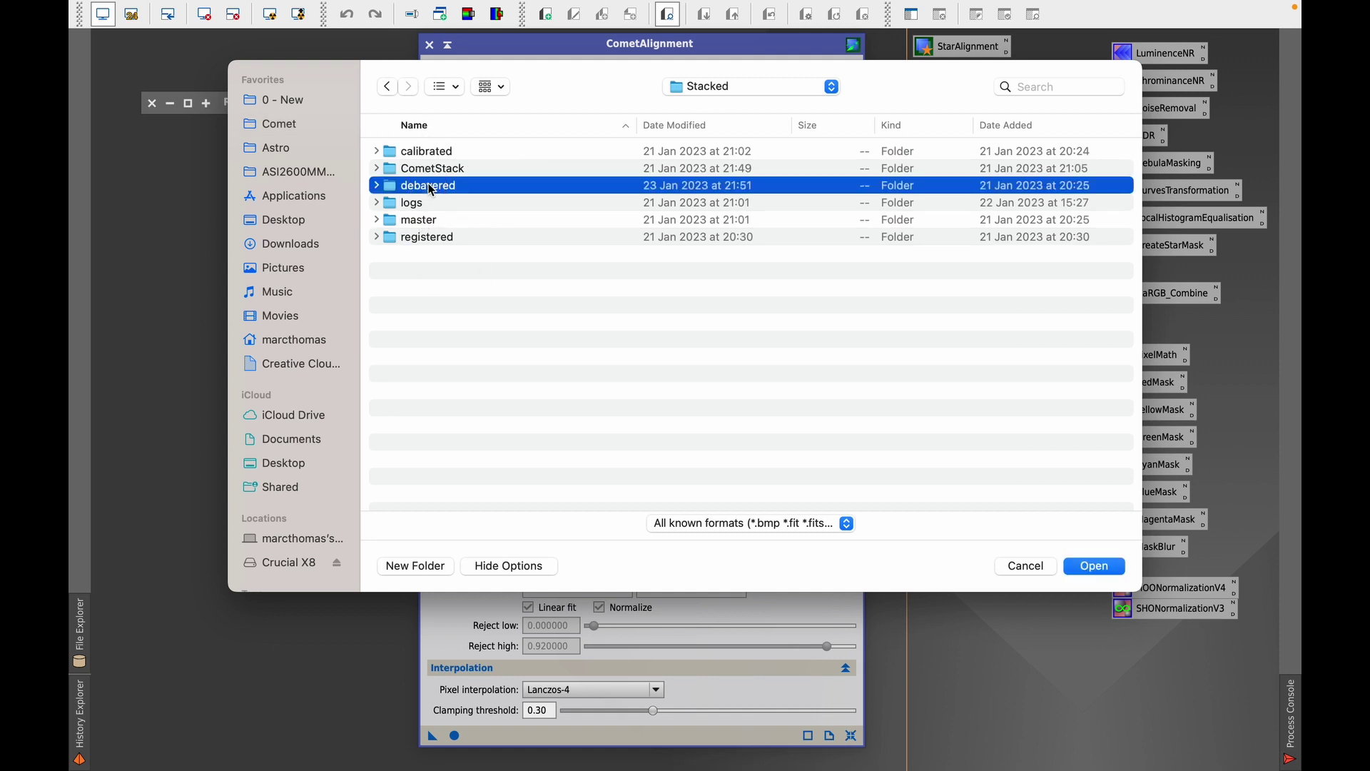
pyautogui.doubleClick(408, 150)
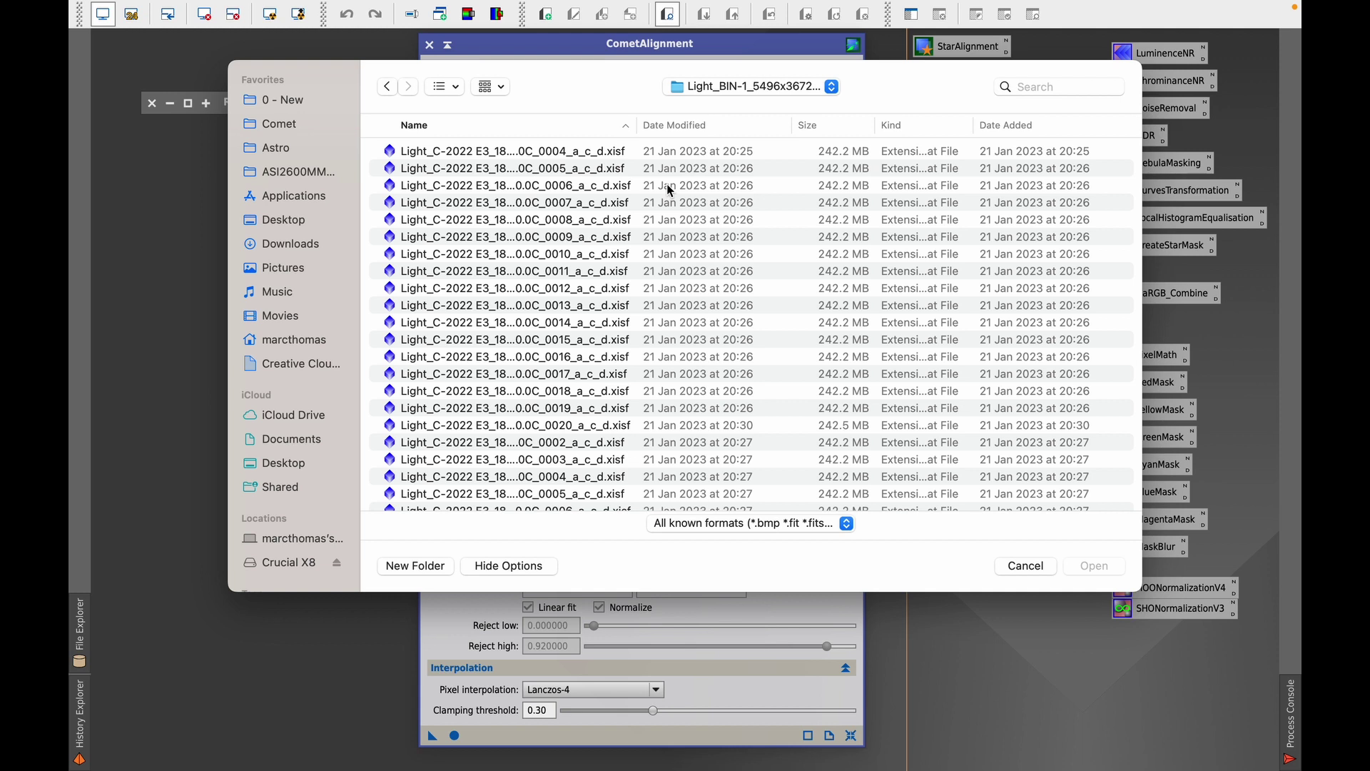
# Step: Add the debayered light frames, from the folder's first file through the last 0015_a_c_d file, as target frames
pyautogui.click(583, 158)
pyautogui.scroll(-3, 598, 284)
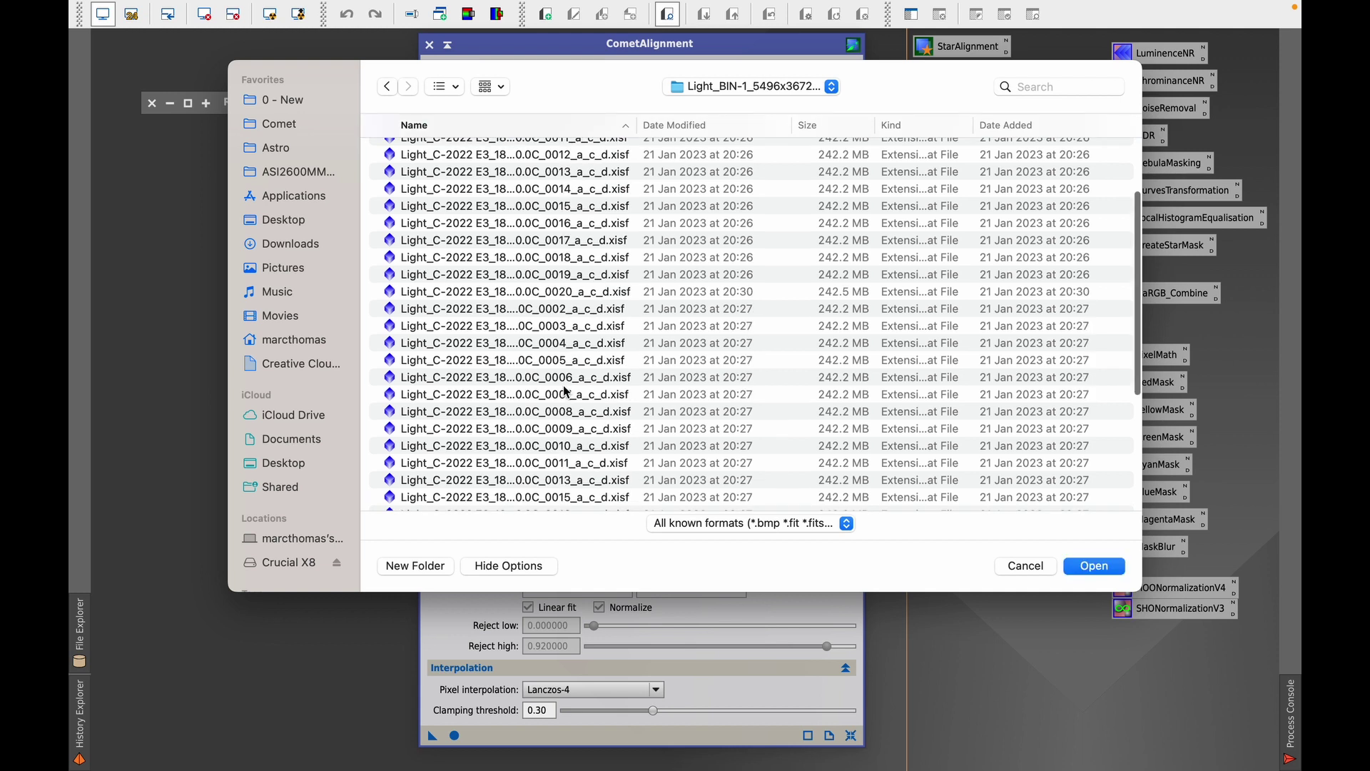
pyautogui.keyDown('shift'); pyautogui.click(595, 496); pyautogui.keyUp('shift')
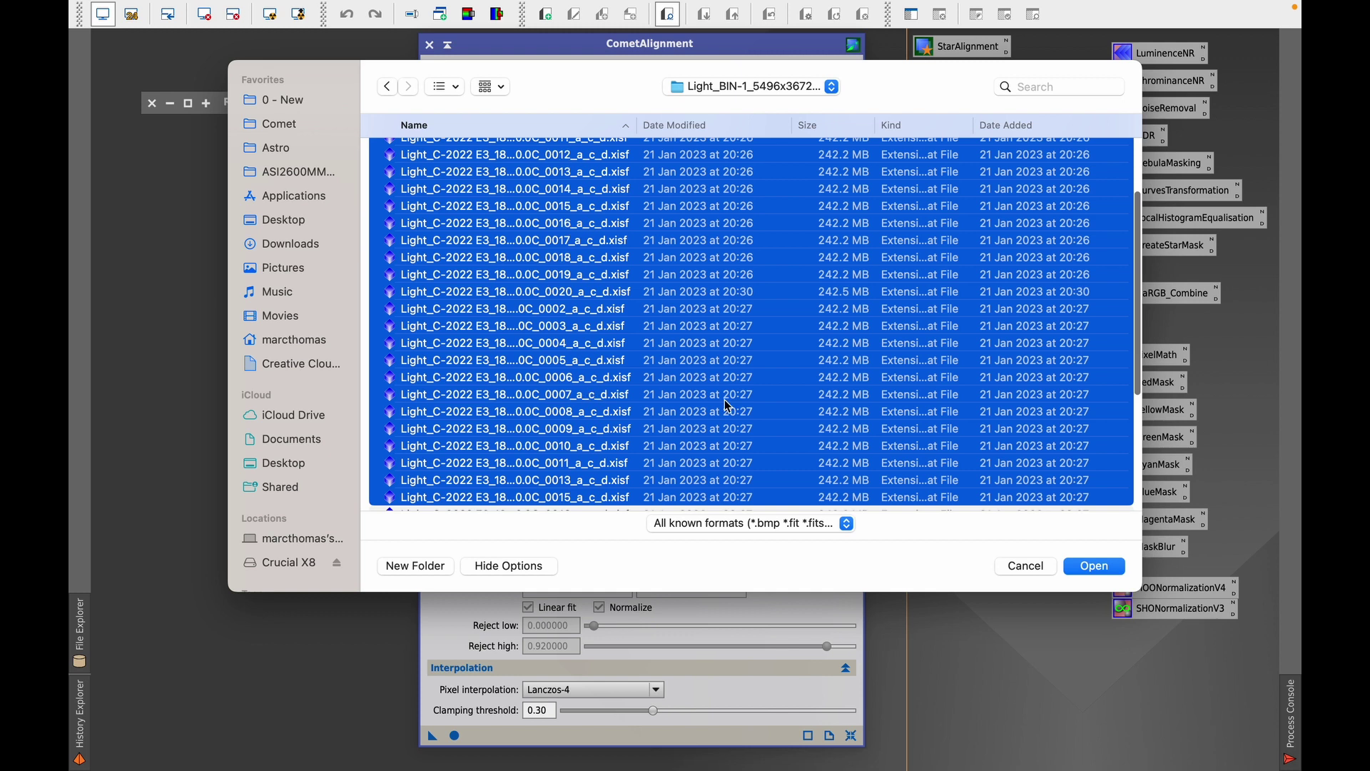
pyautogui.click(1092, 566)
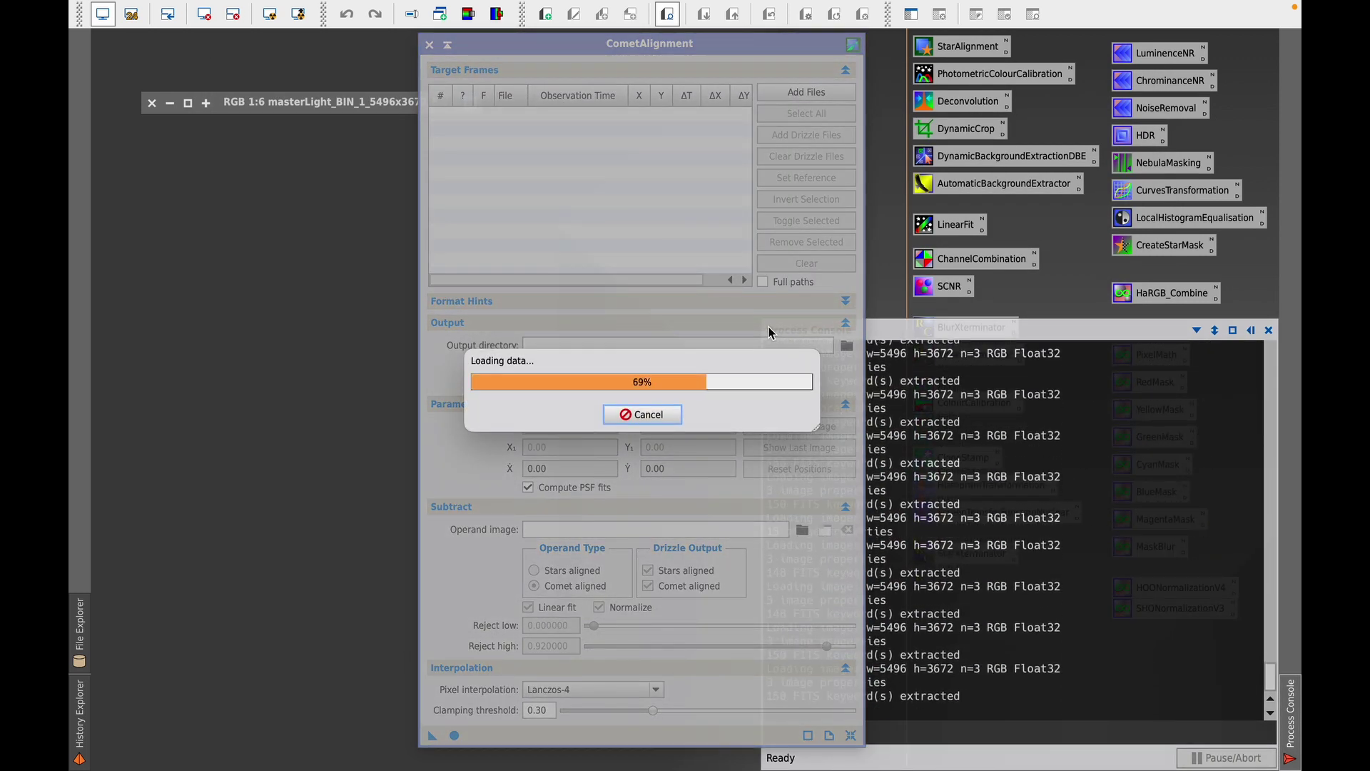
# Step: Open the first target frame beside the CometAlignment window and apply an automatic screen stretch to it
pyautogui.click(599, 48)
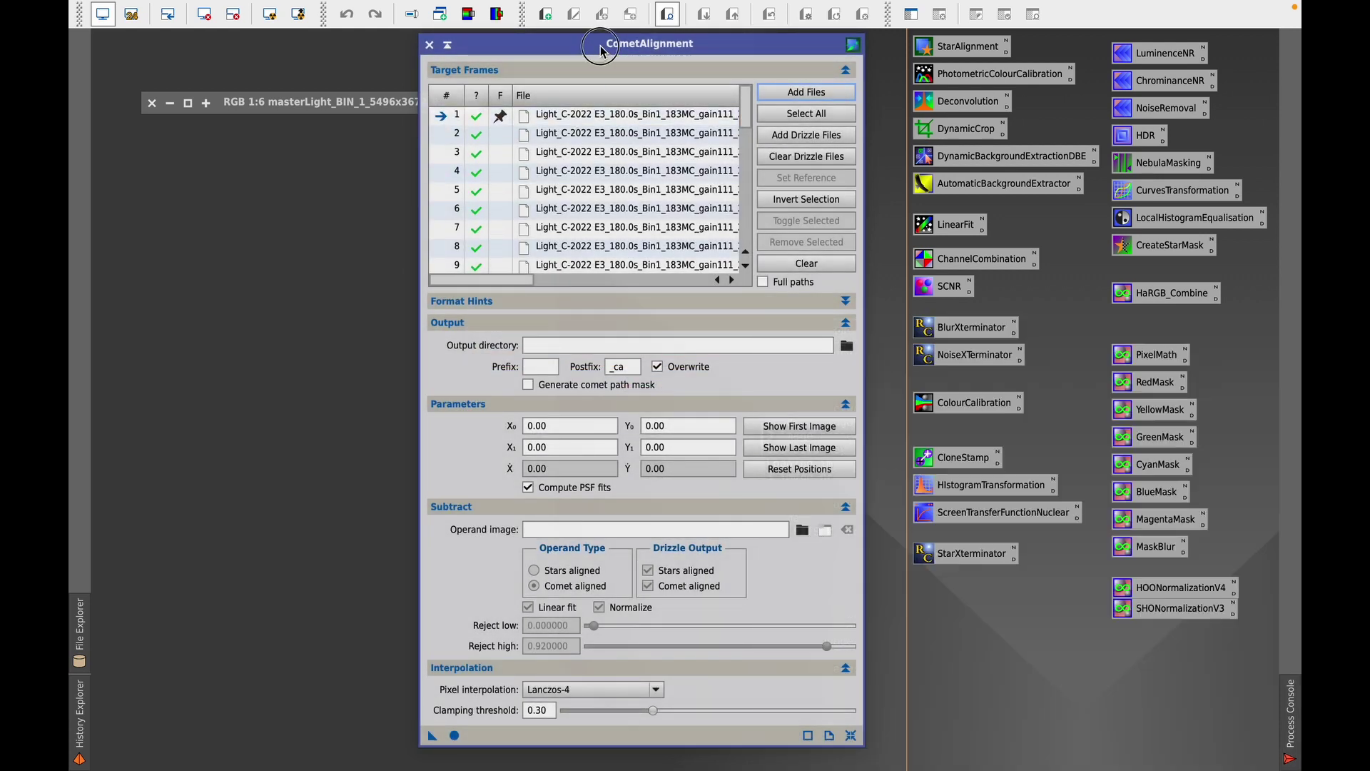
pyautogui.moveTo(600, 49); pyautogui.dragTo(723, 44)
pyautogui.click(708, 113)
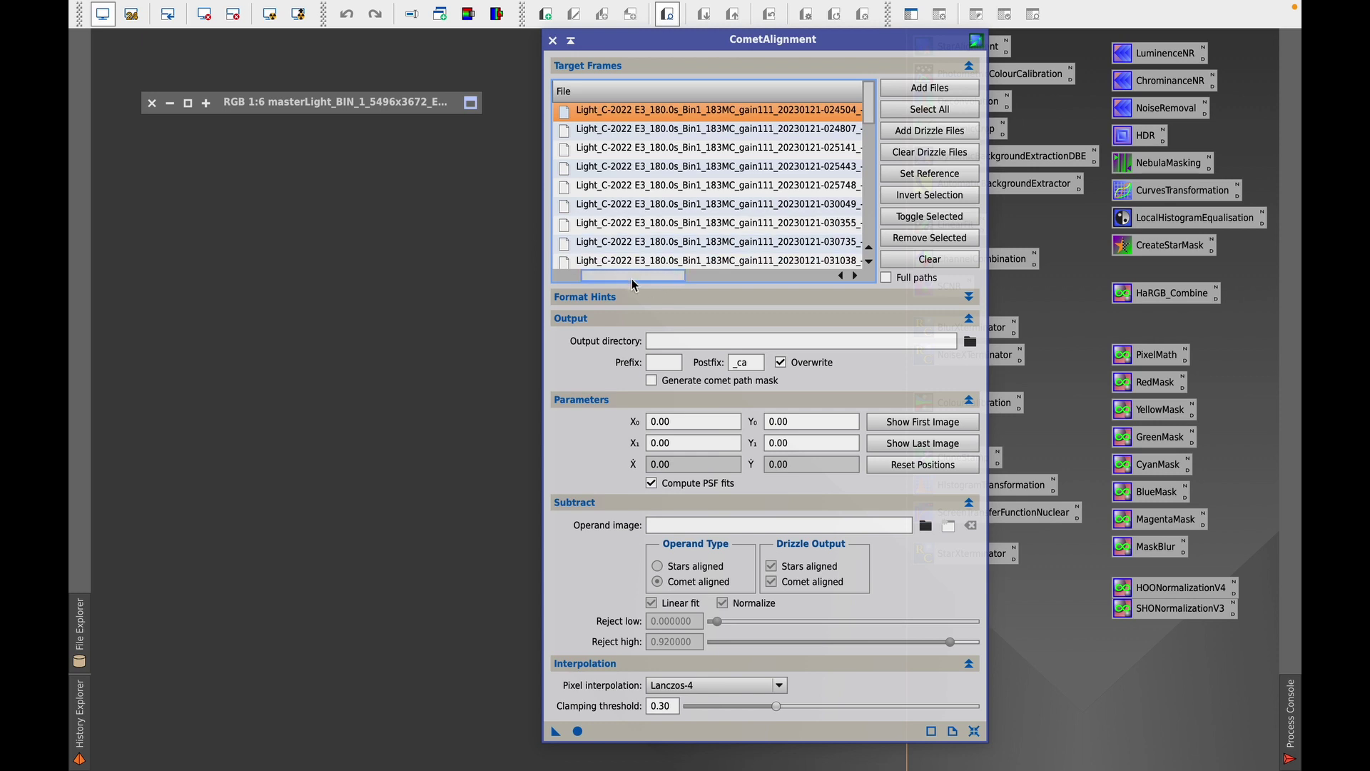
pyautogui.moveTo(633, 276); pyautogui.dragTo(603, 276)
pyautogui.doubleClick(654, 111)
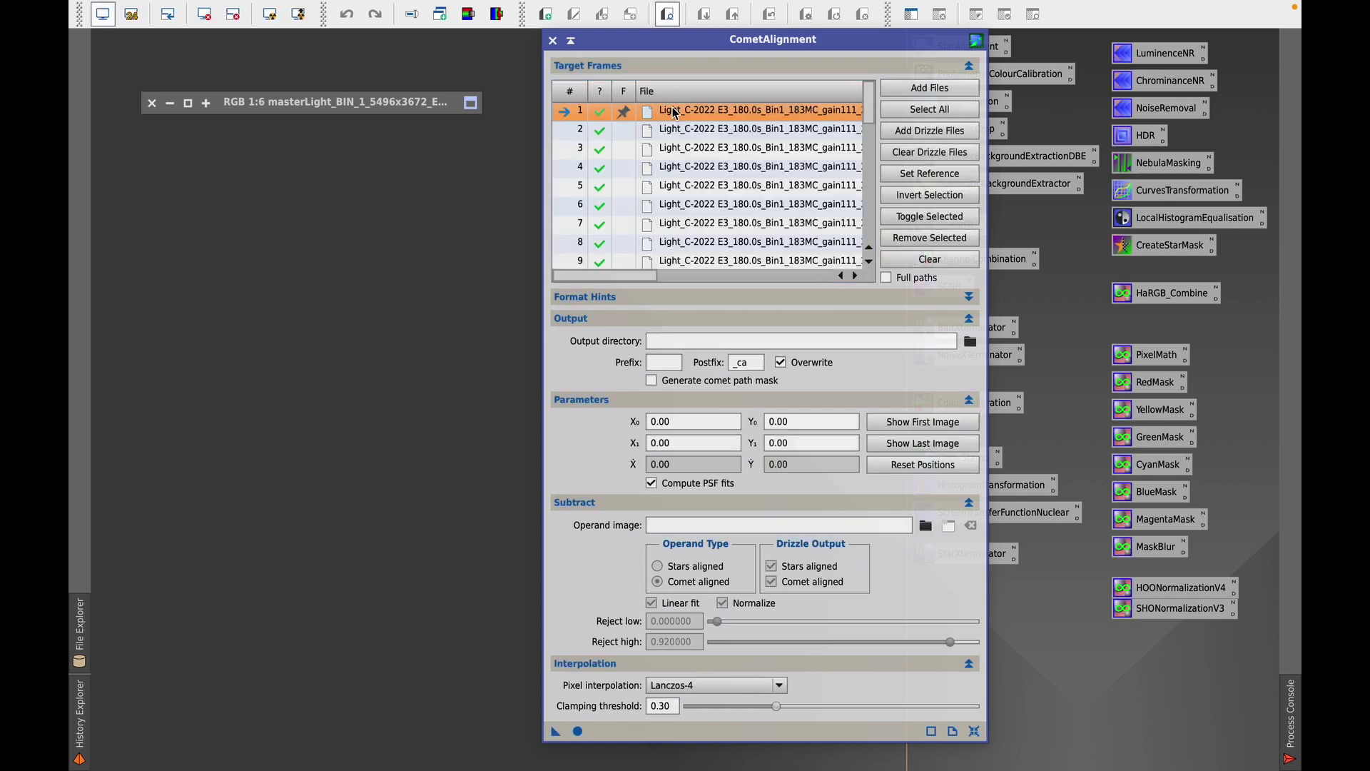
pyautogui.moveTo(693, 44); pyautogui.dragTo(953, 44)
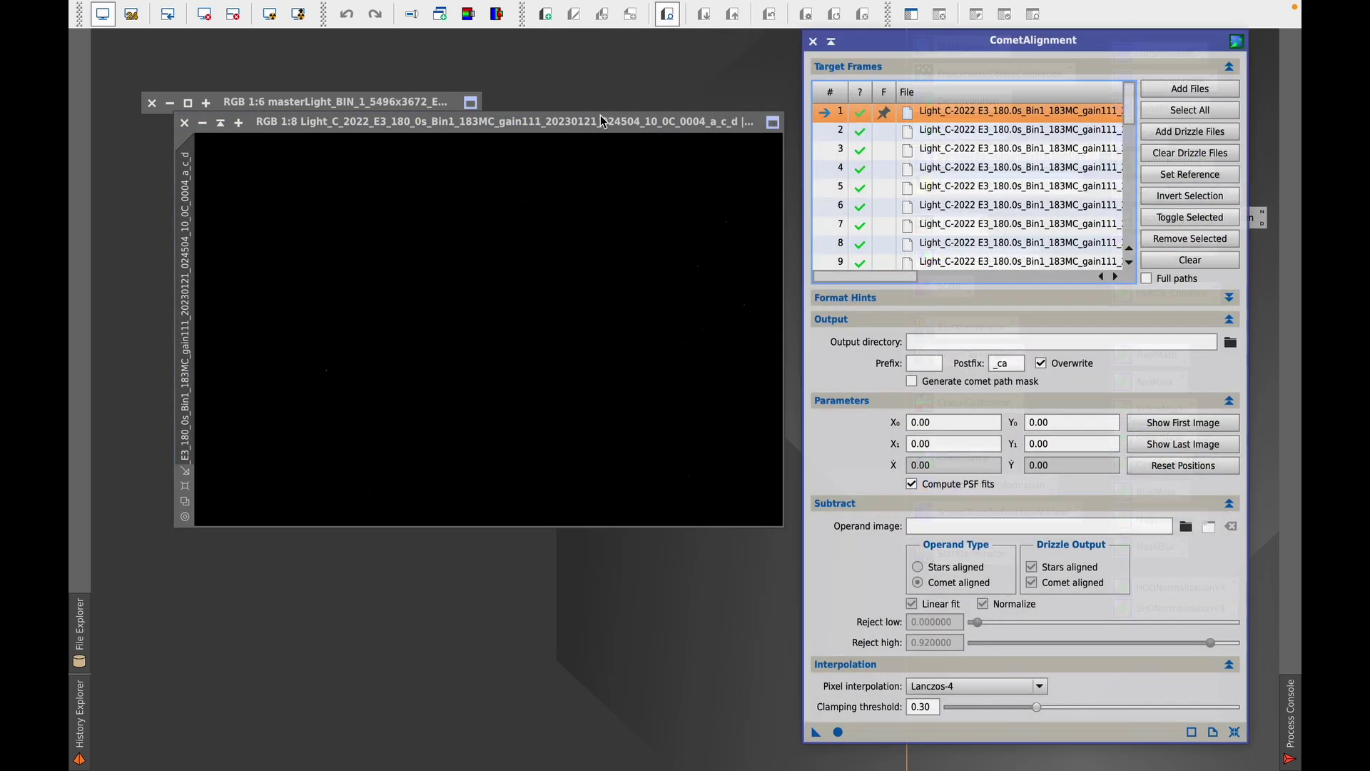
pyautogui.moveTo(585, 123); pyautogui.dragTo(569, 137)
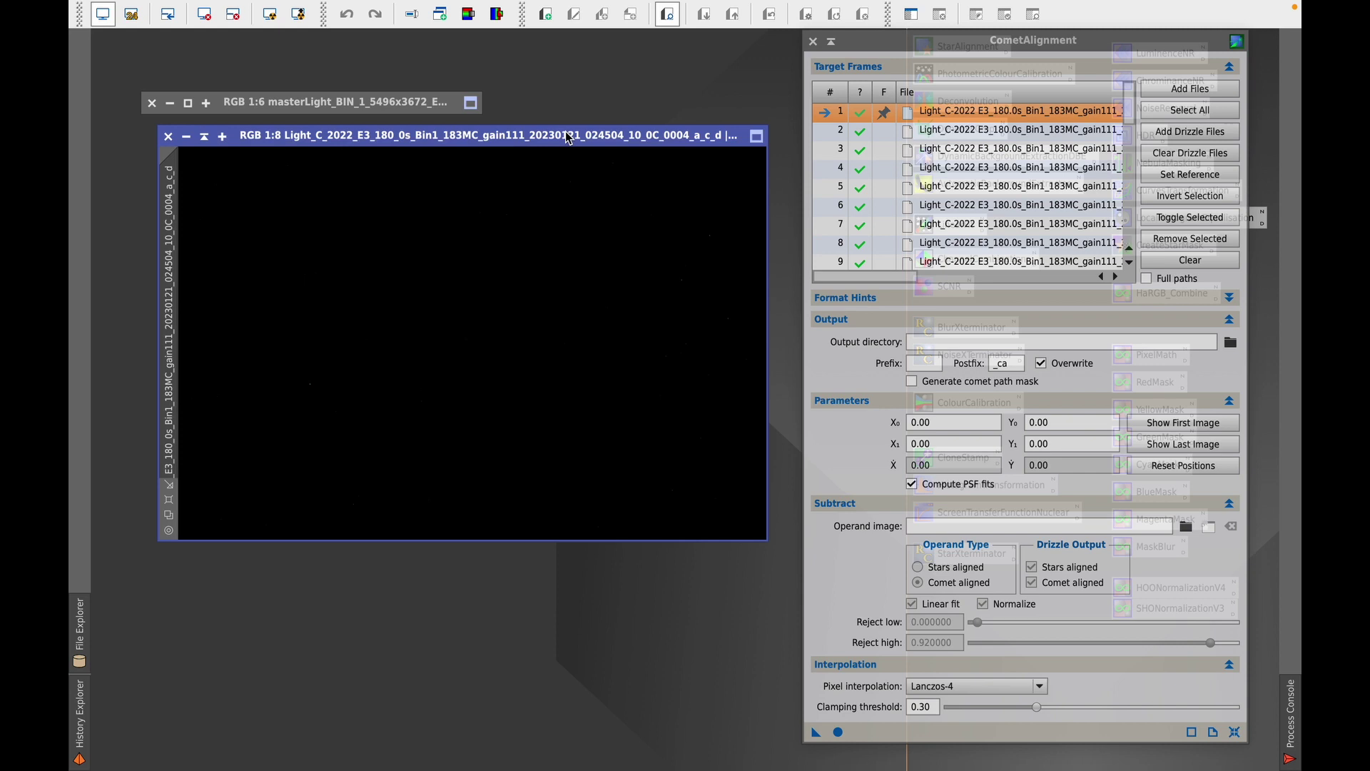
pyautogui.click(269, 14)
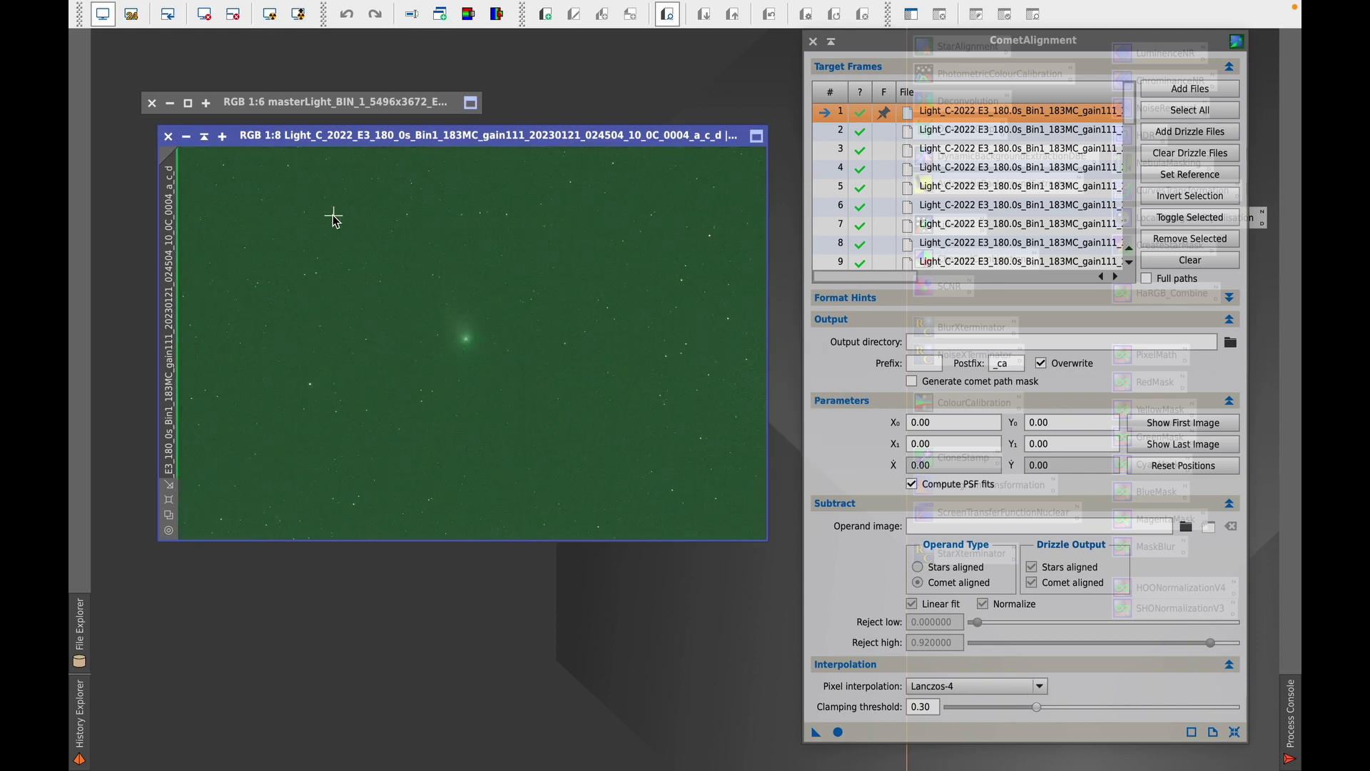
# Step: Mark the comet nucleus in the first frame at about X 2690, Y 1798, and check the marker up close
pyautogui.click(465, 342)
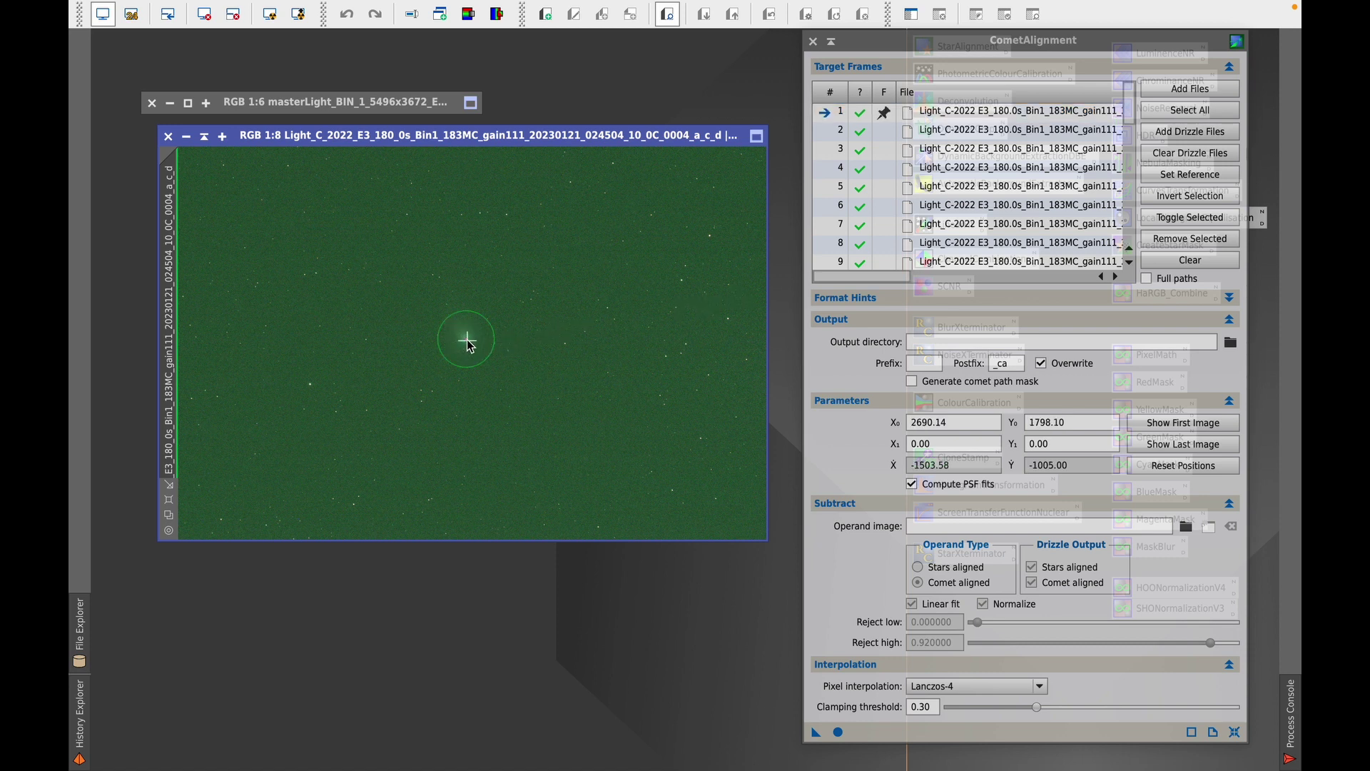
pyautogui.scroll(8, 467, 339)
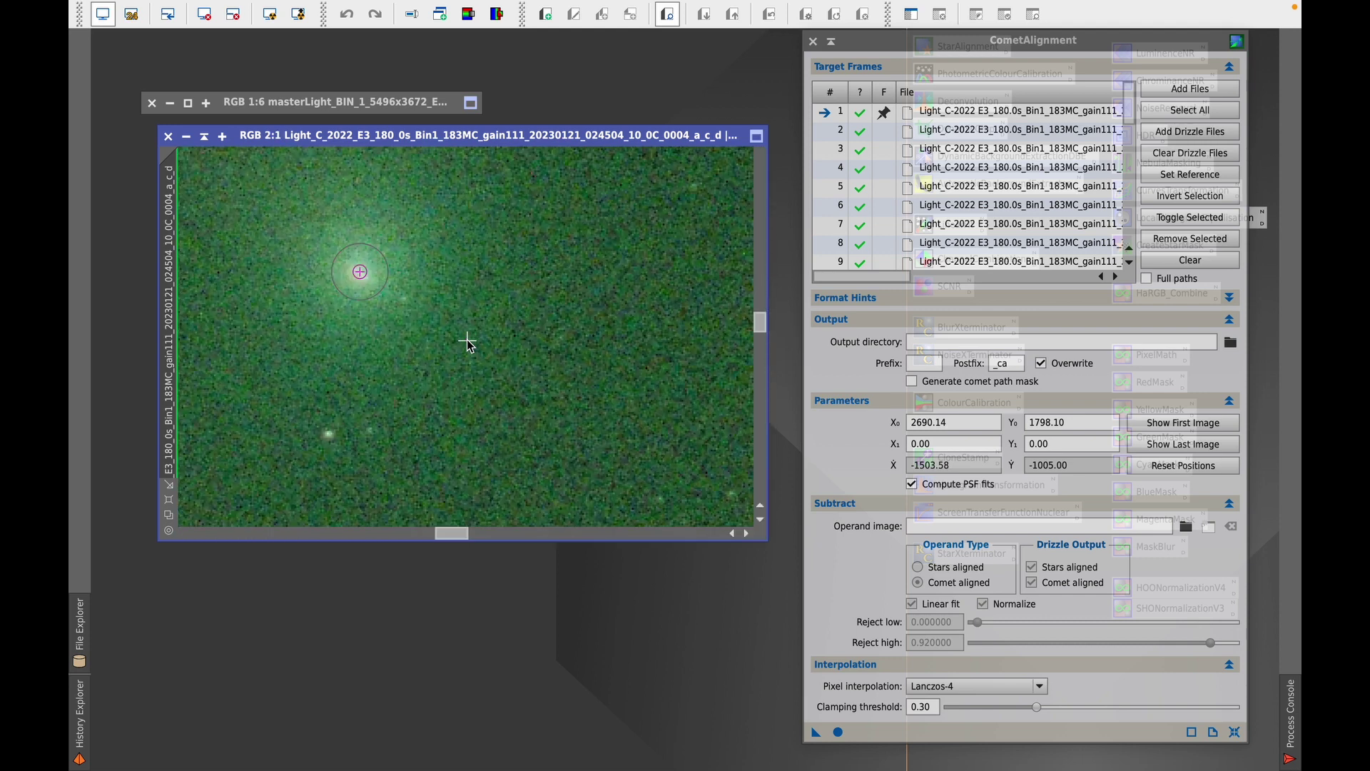
pyautogui.moveTo(451, 533)
pyautogui.mouseDown()
pyautogui.moveTo(429, 536)
pyautogui.moveTo(450, 536)
pyautogui.mouseUp()
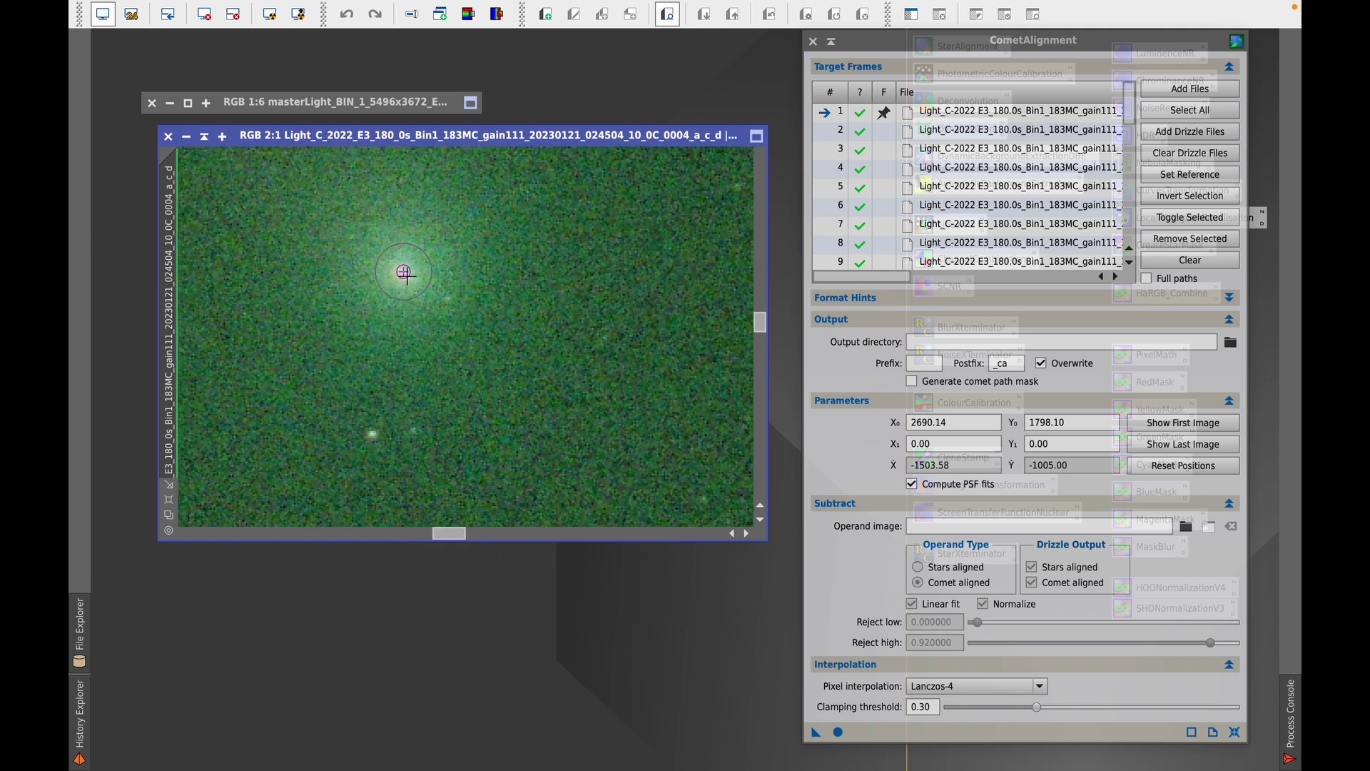
pyautogui.click(441, 297)
pyautogui.click(403, 274)
# Step: Open the last target frame, number 29, and apply an automatic screen stretch to it
pyautogui.moveTo(1130, 97); pyautogui.dragTo(1128, 219)
pyautogui.click(937, 246)
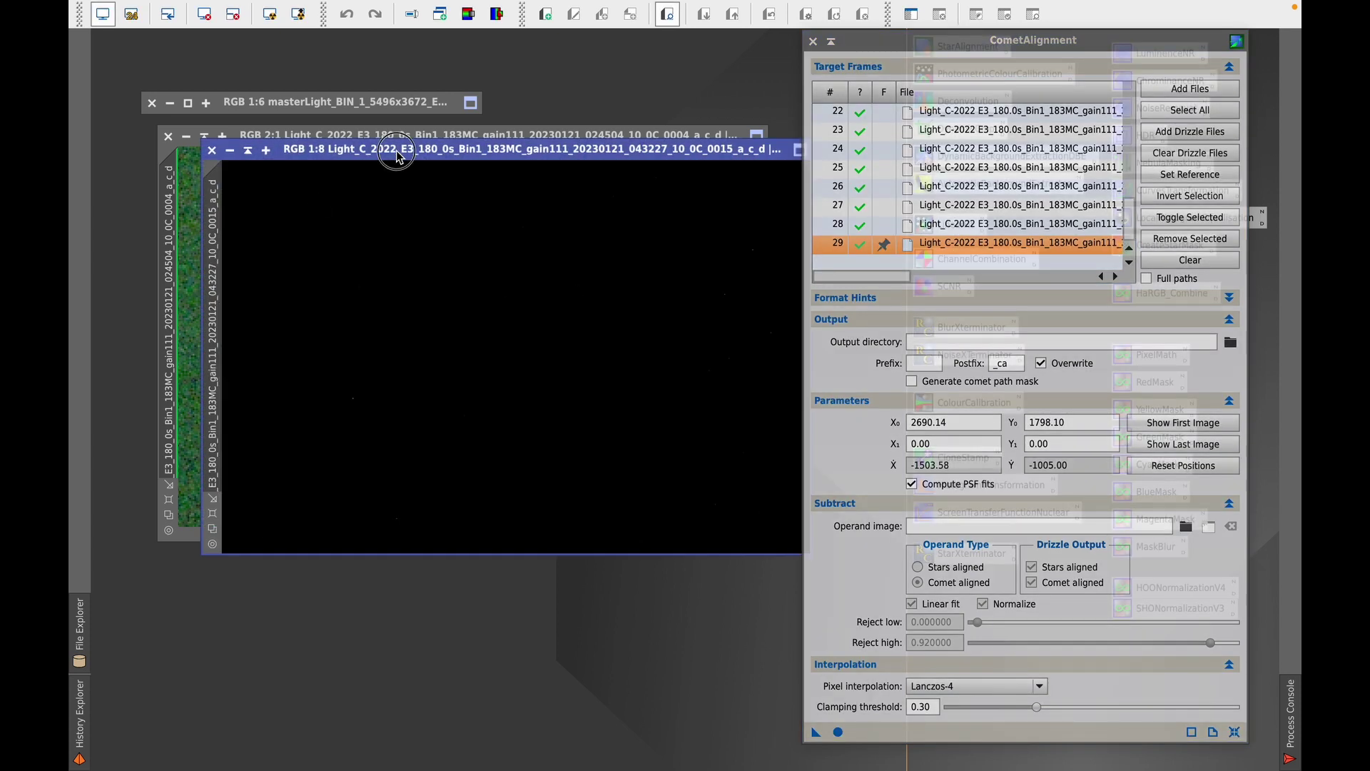
pyautogui.moveTo(397, 152); pyautogui.dragTo(337, 184)
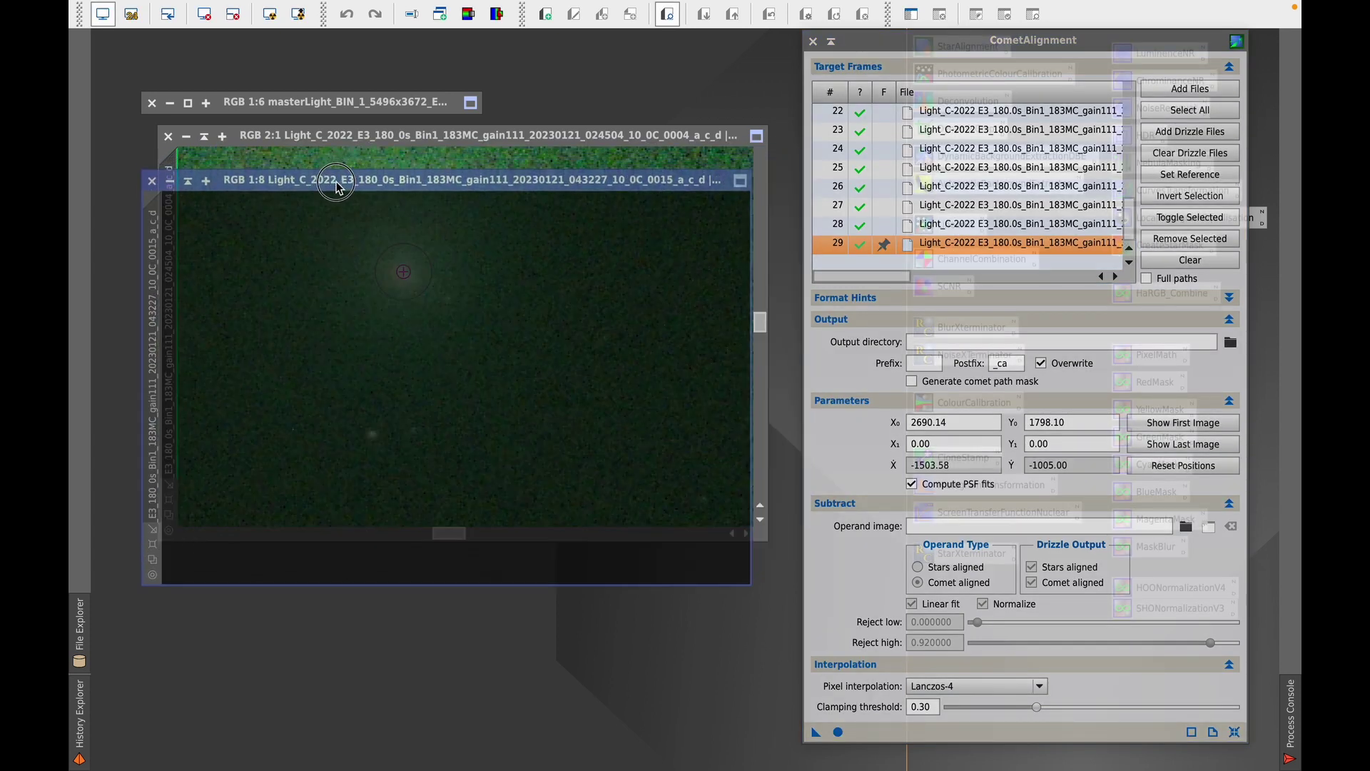
pyautogui.click(270, 15)
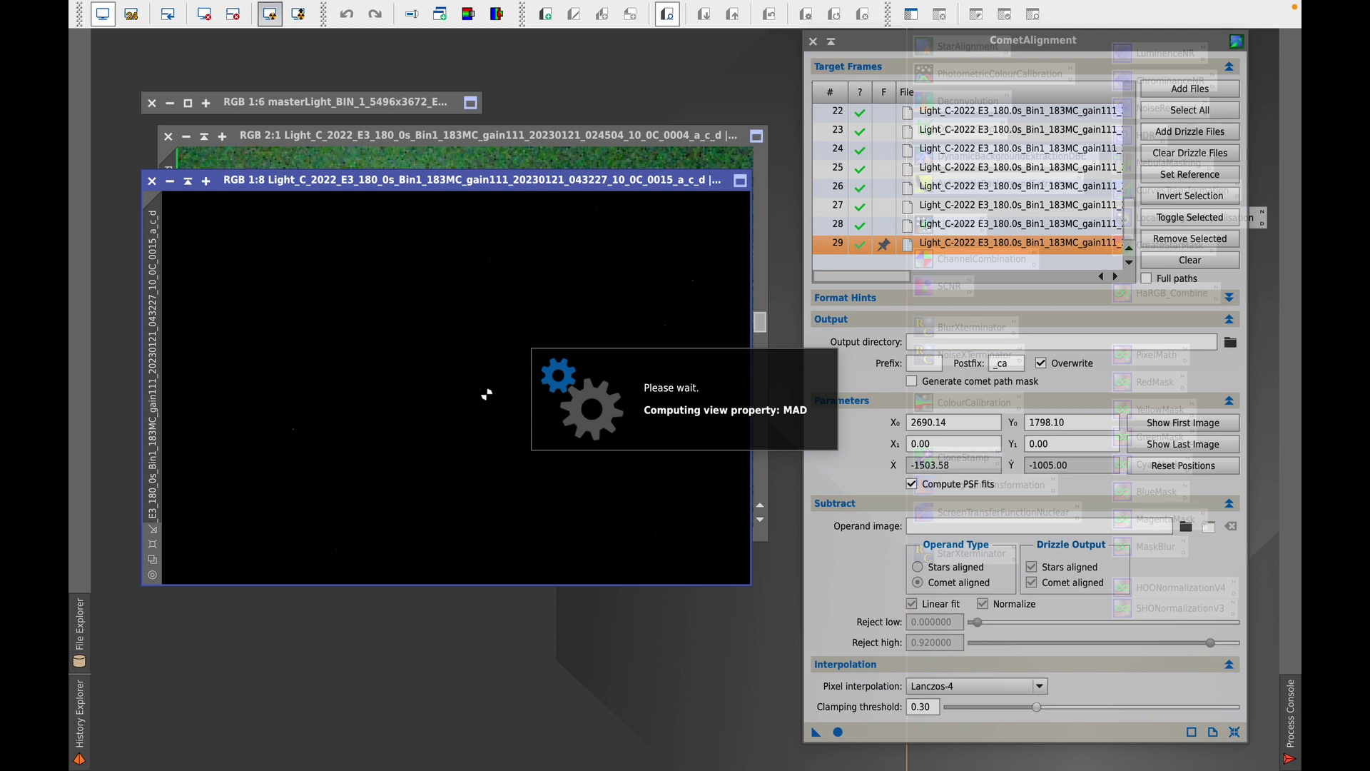
# Step: Mark the comet nucleus in the last frame at about X 2452, Y 1590
pyautogui.scroll(7, 421, 362)
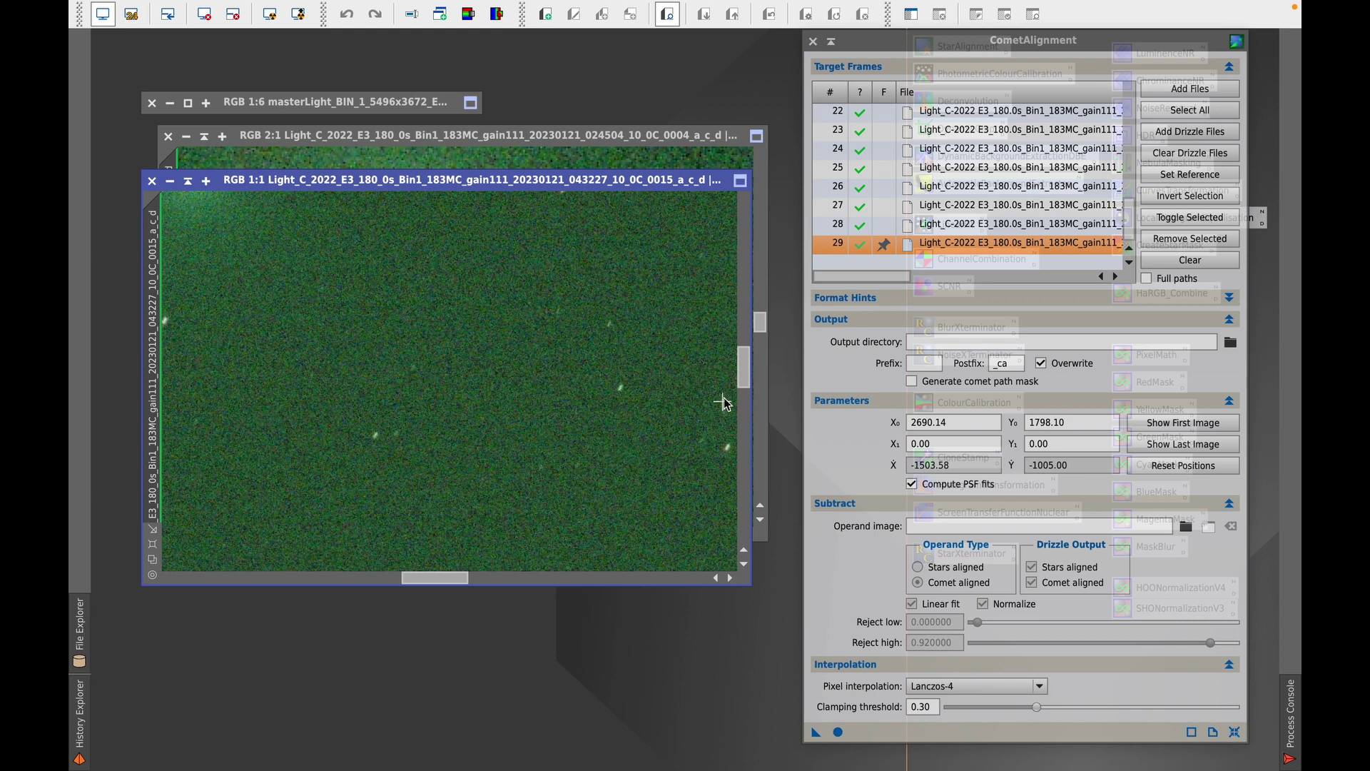
pyautogui.moveTo(360, 288); pyautogui.dragTo(603, 468)
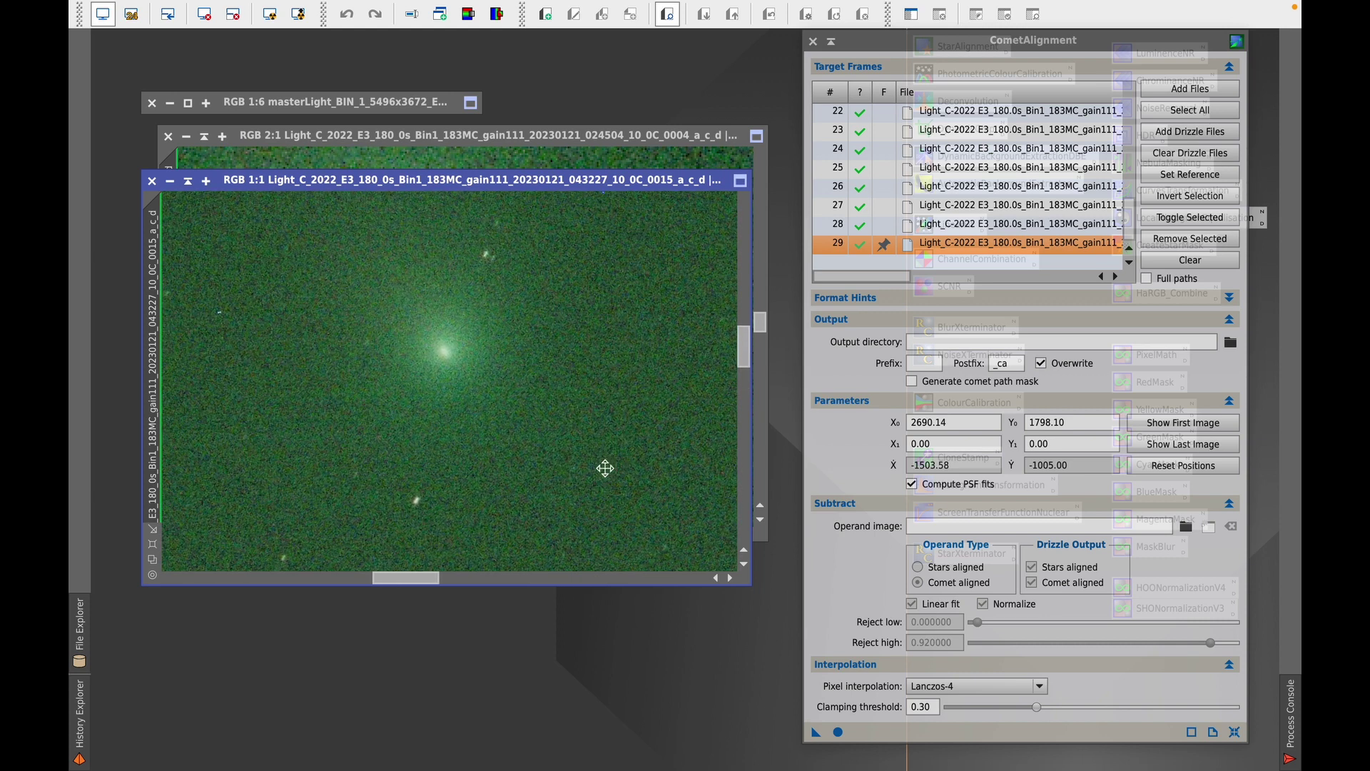
pyautogui.click(443, 351)
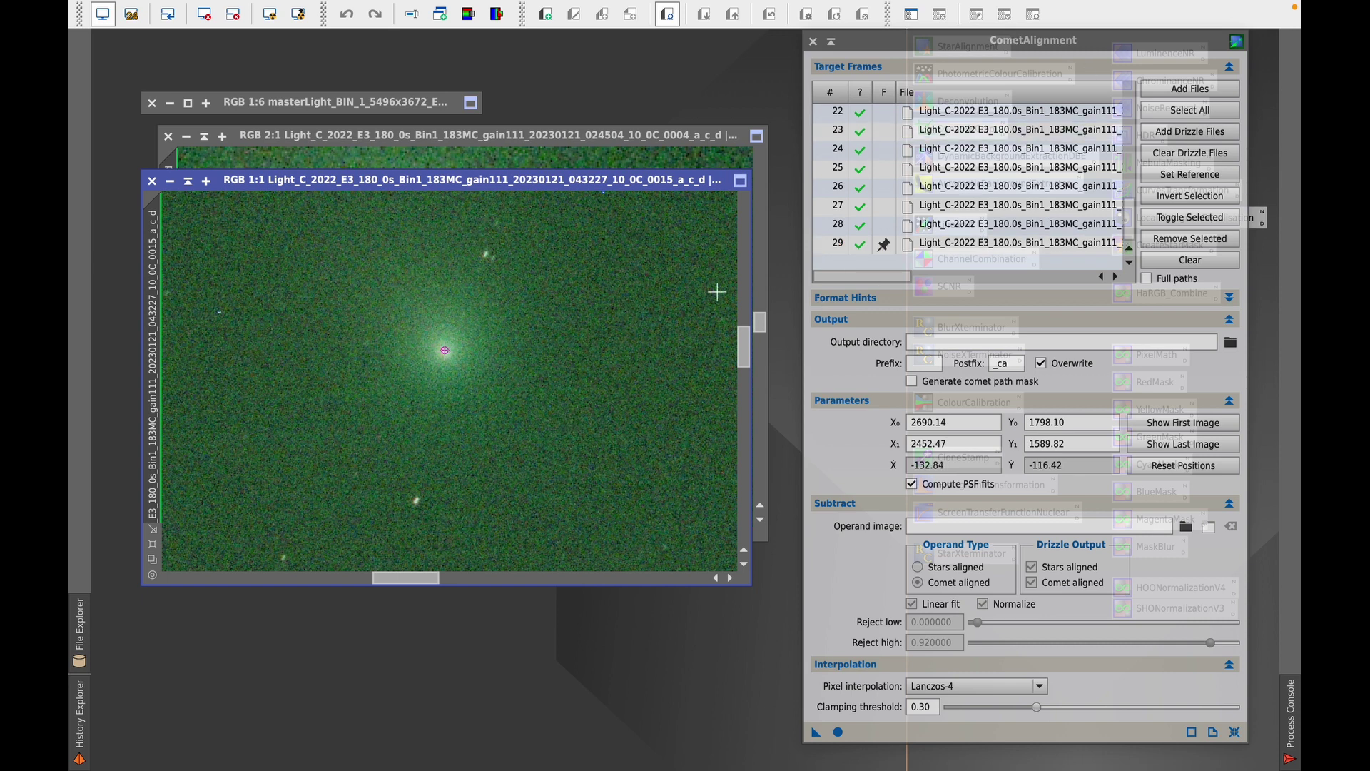
# Step: Set the output directory to a new CometAlignment folder inside Stacked, and run the comet alignment, closing the process window when finished
pyautogui.click(1231, 344)
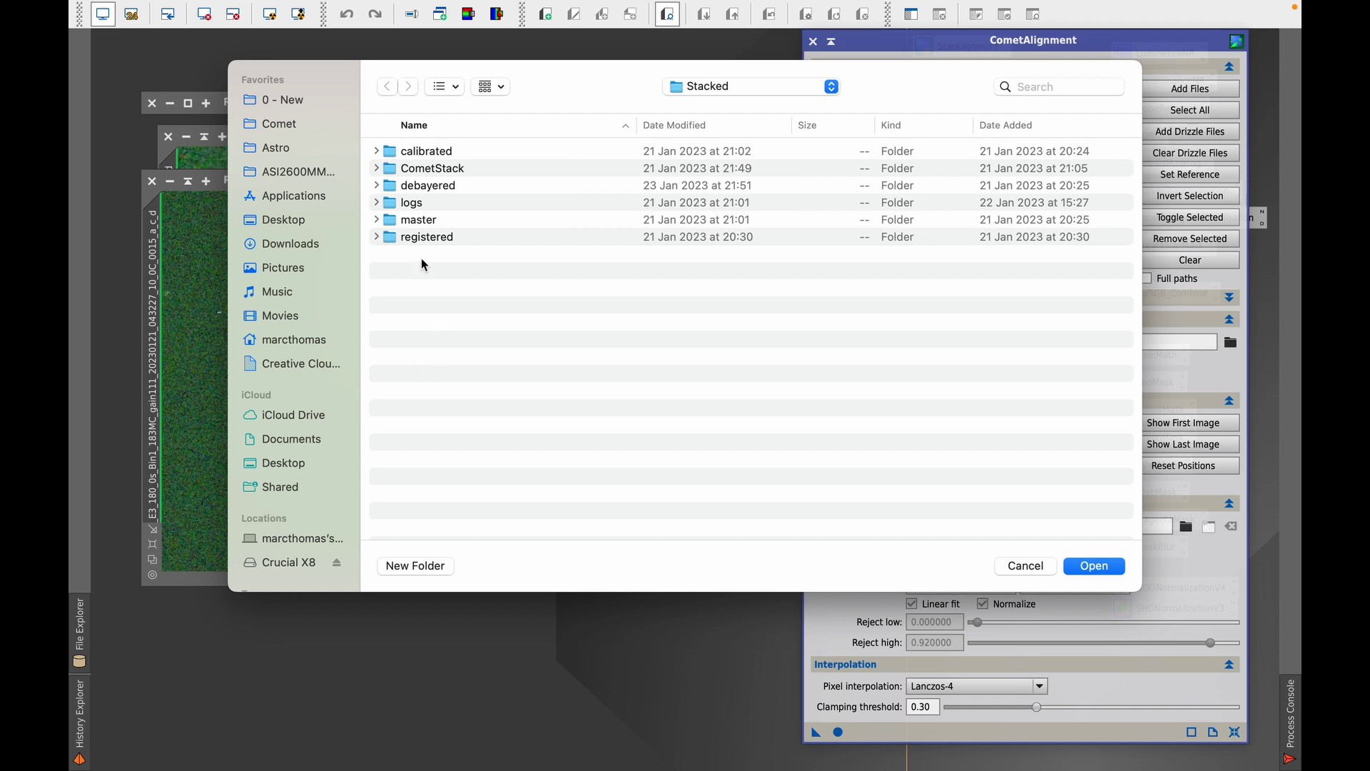
pyautogui.click(415, 565)
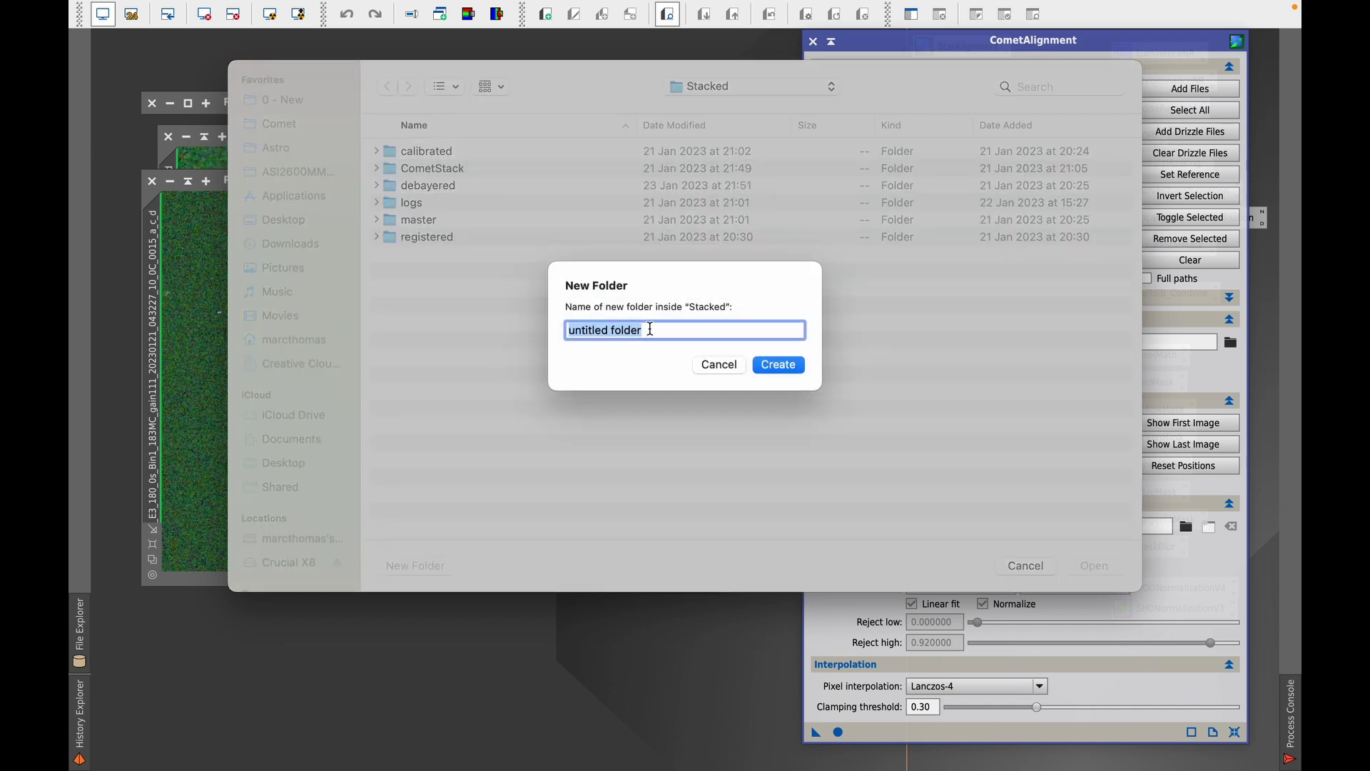
pyautogui.write('CometAlignment')
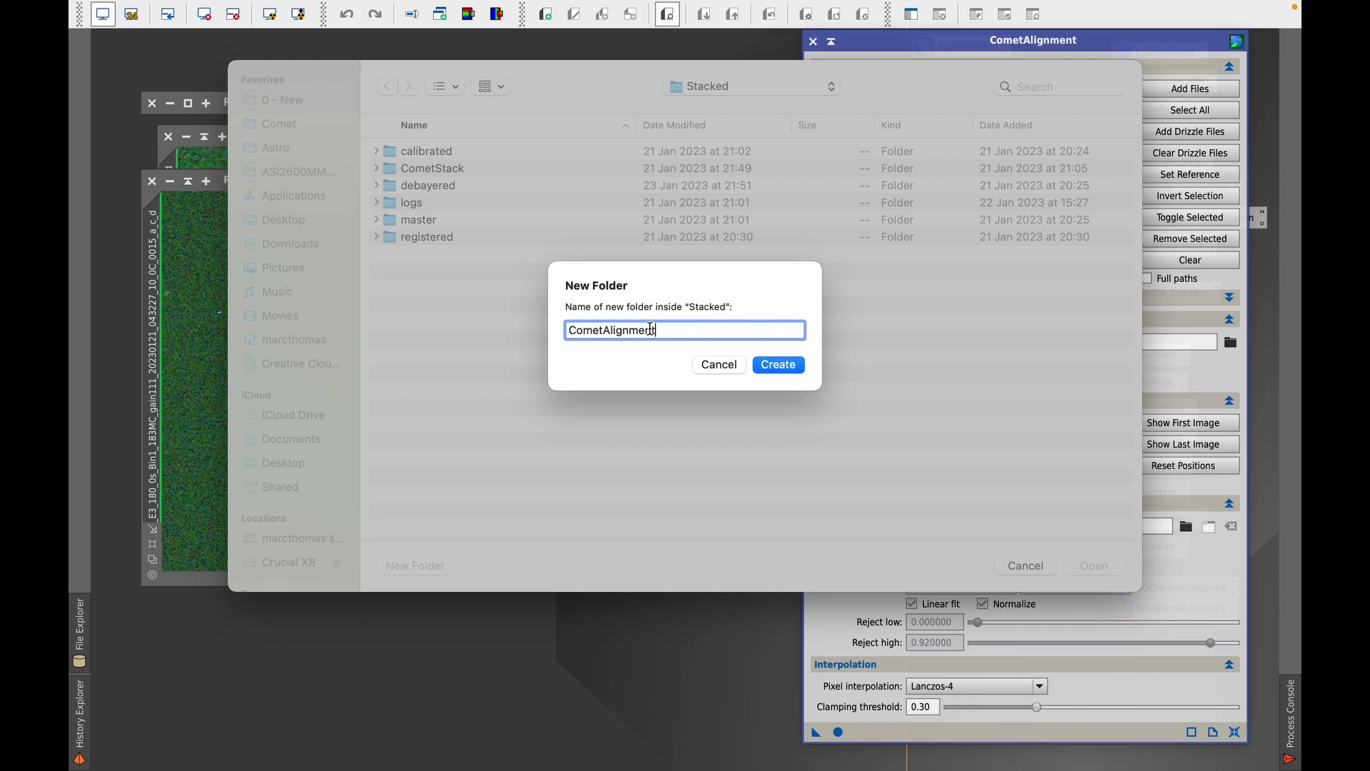
pyautogui.click(777, 365)
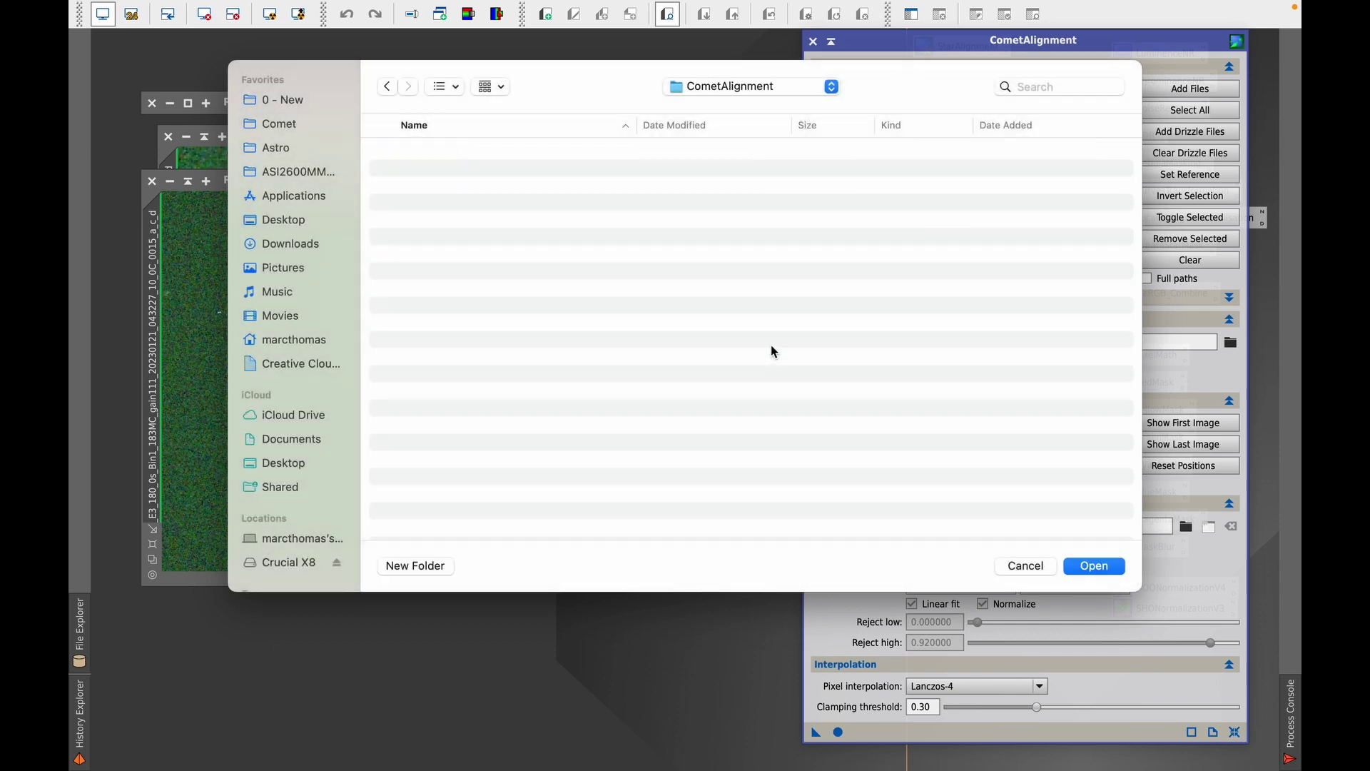
pyautogui.click(1094, 566)
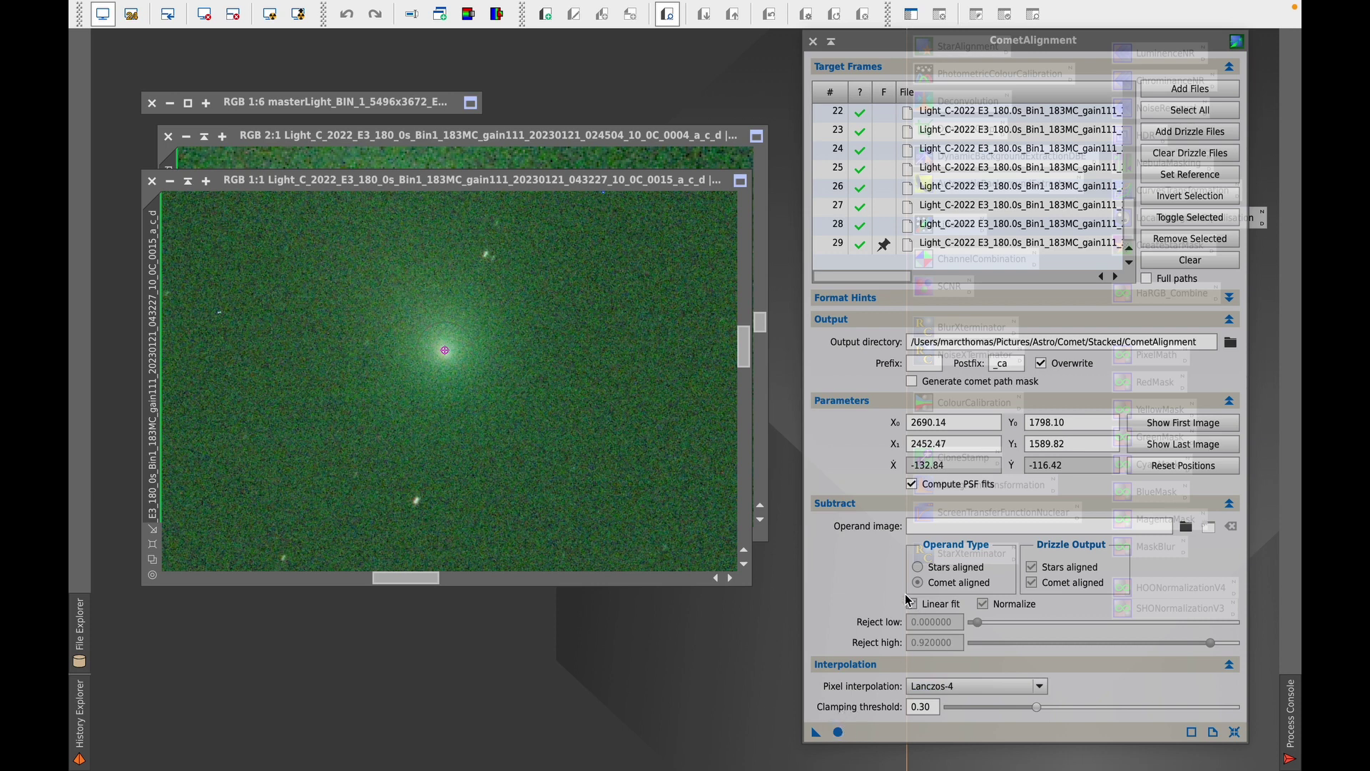
pyautogui.click(839, 732)
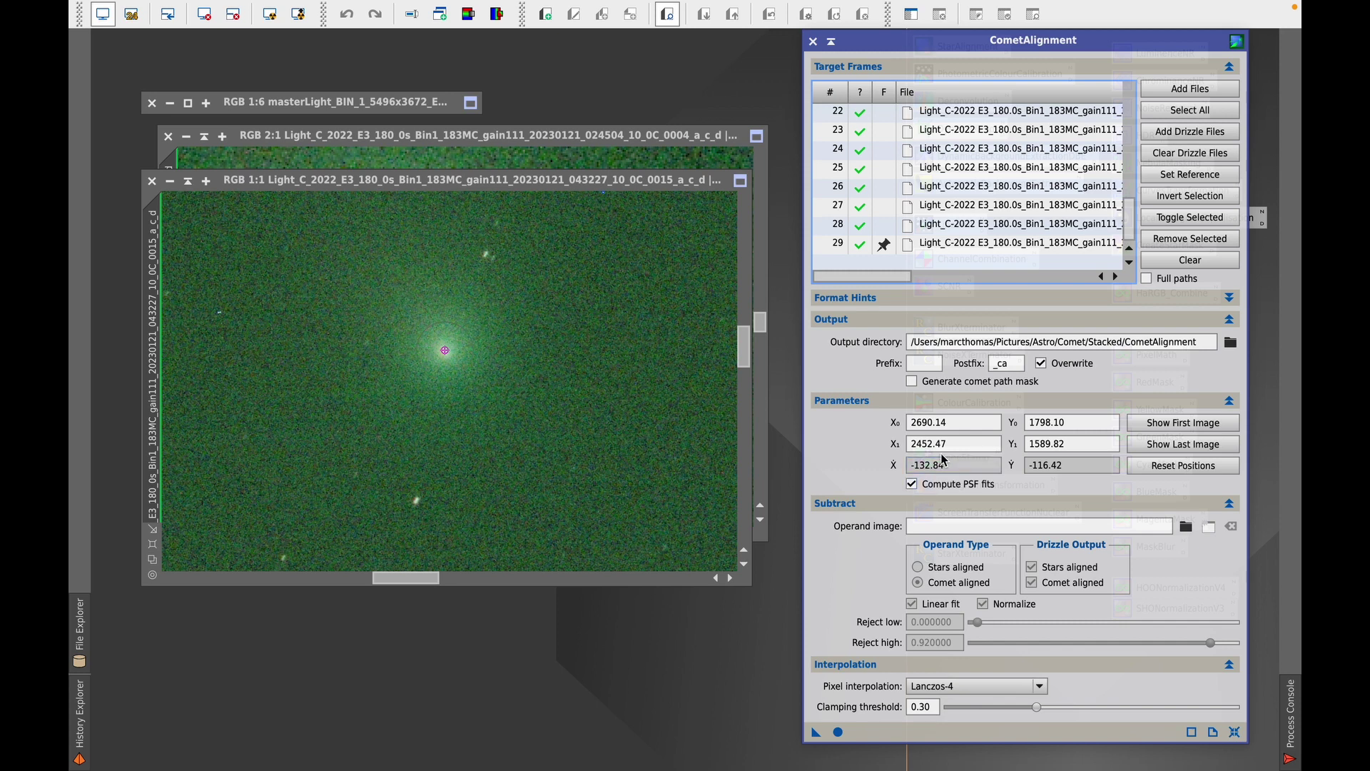
pyautogui.click(813, 41)
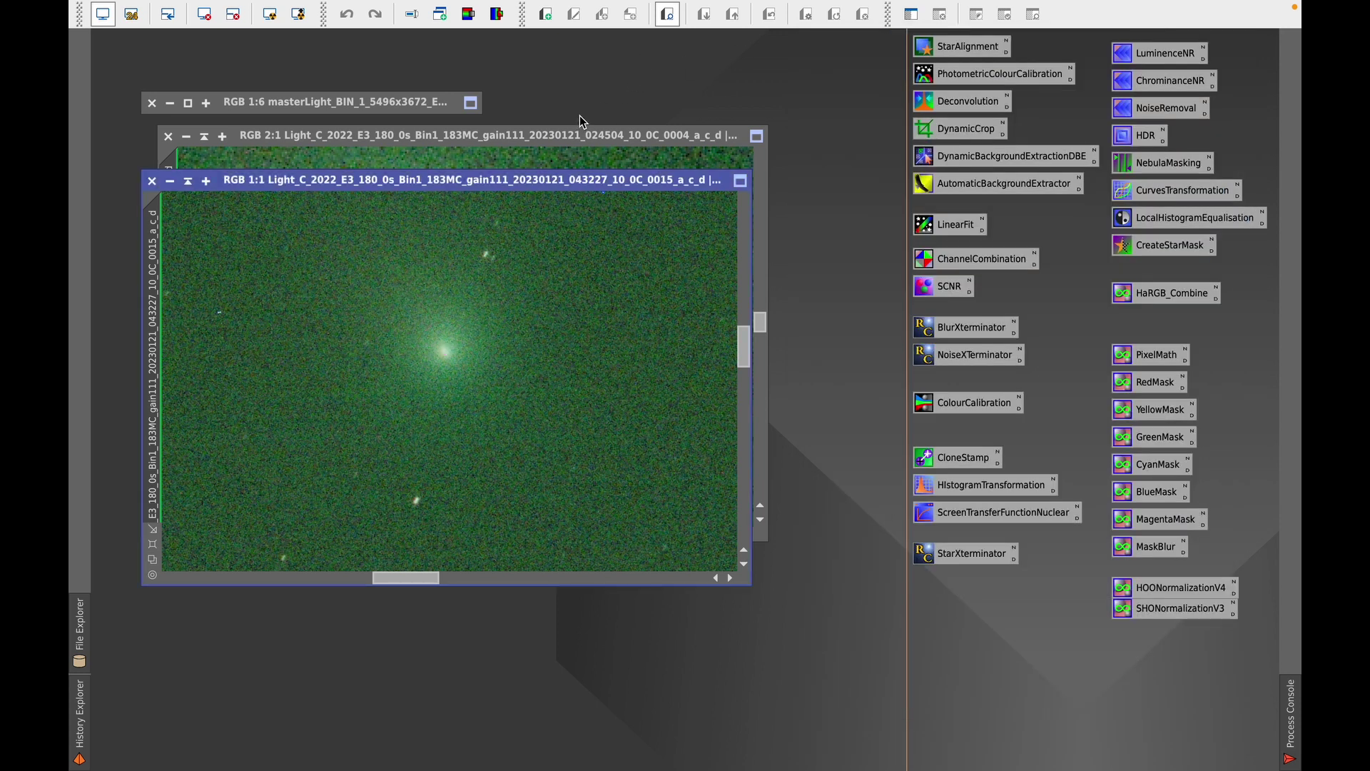
# Step: Switch to Finder and examine the aligned frames saved in the CometAlignment folder inside Stacked
pyautogui.press('super+Tab')
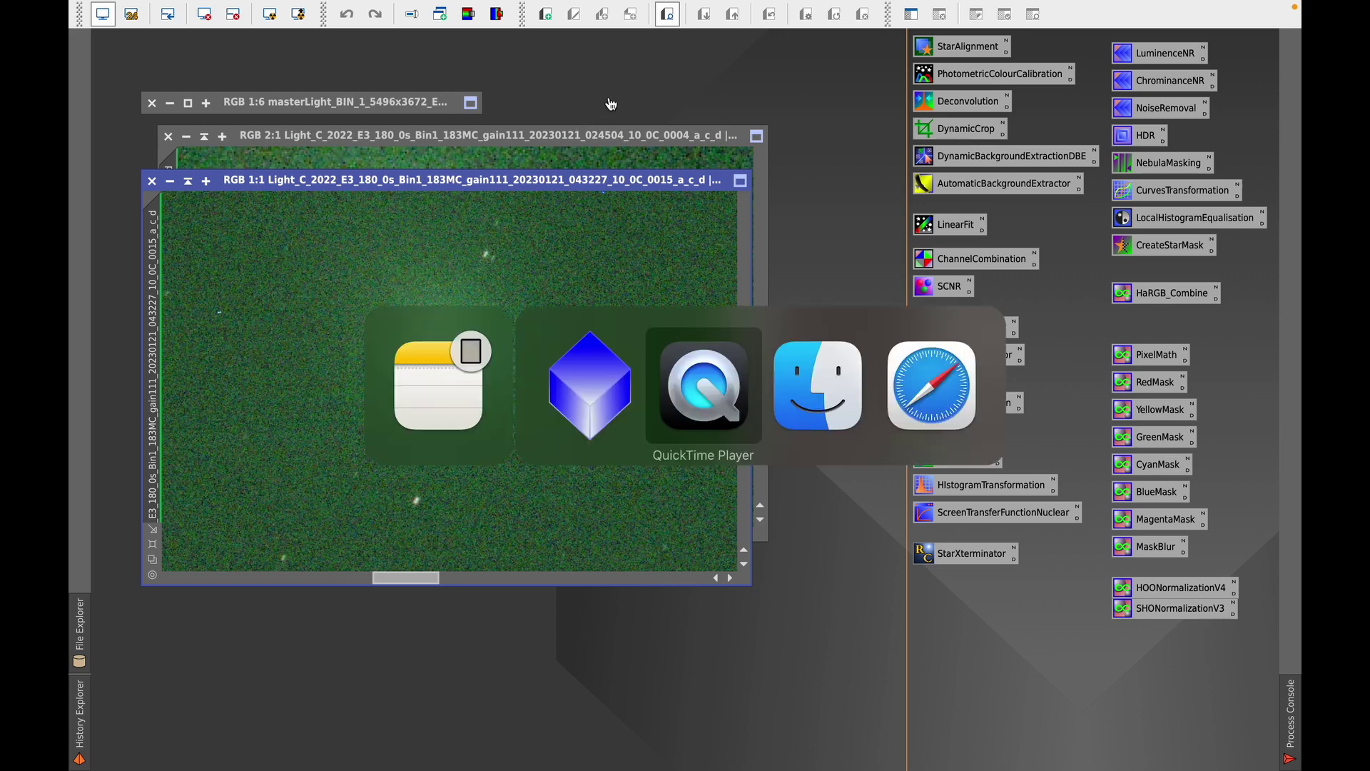
pyautogui.press('super+Tab')
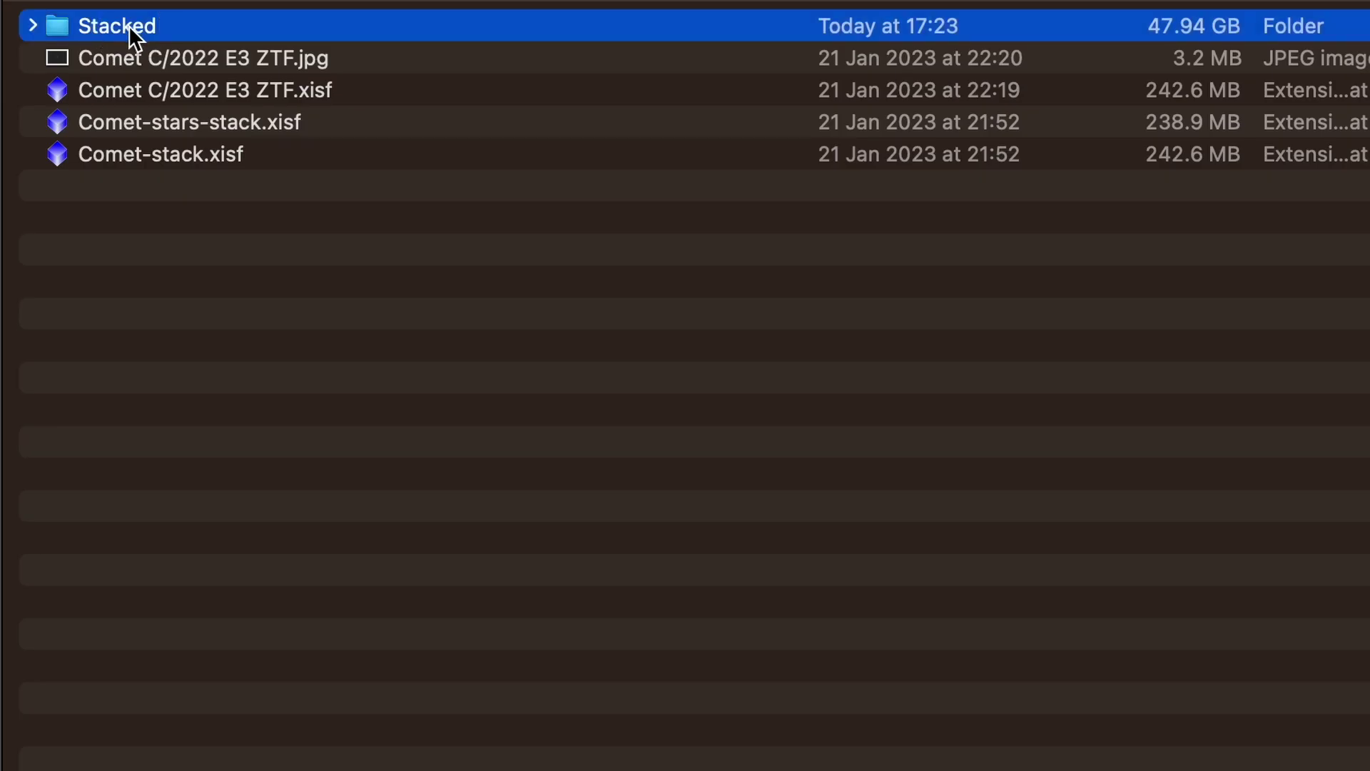
pyautogui.doubleClick(129, 24)
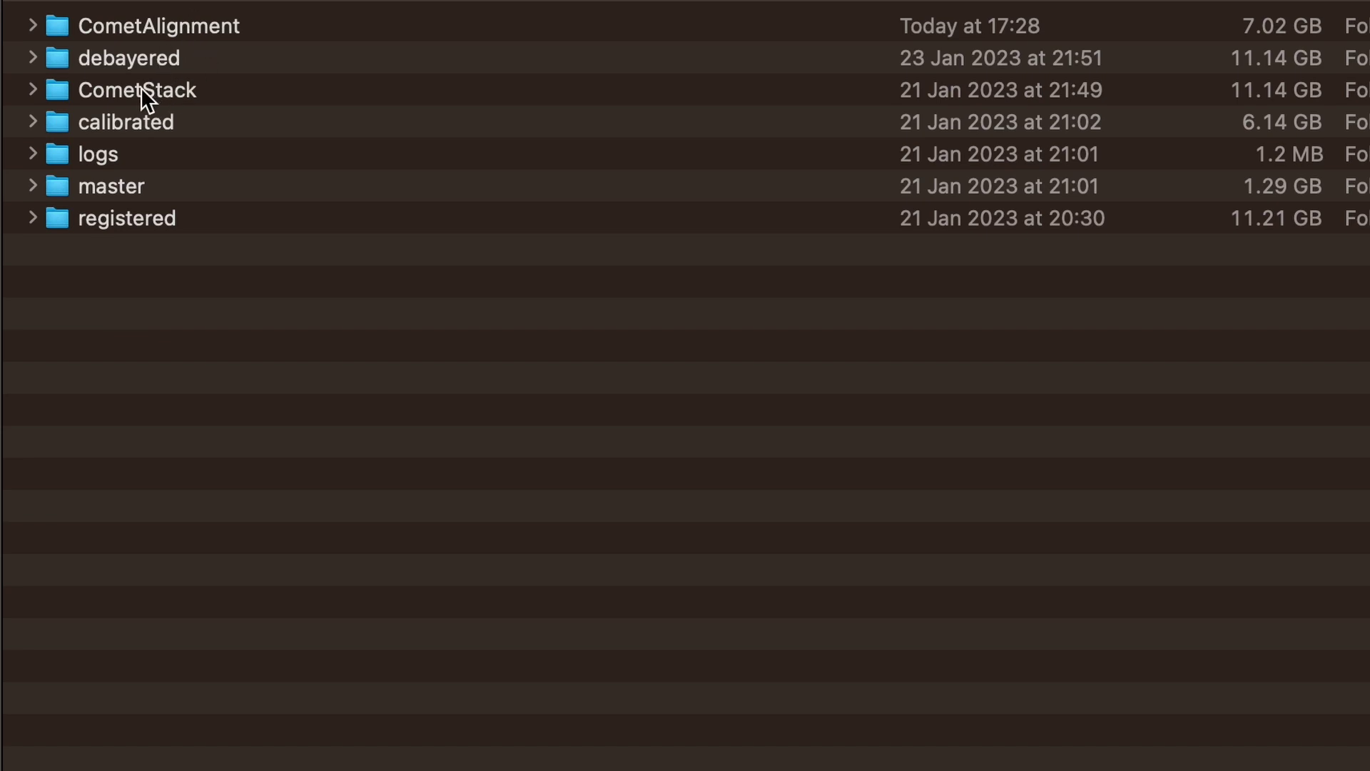
pyautogui.doubleClick(119, 27)
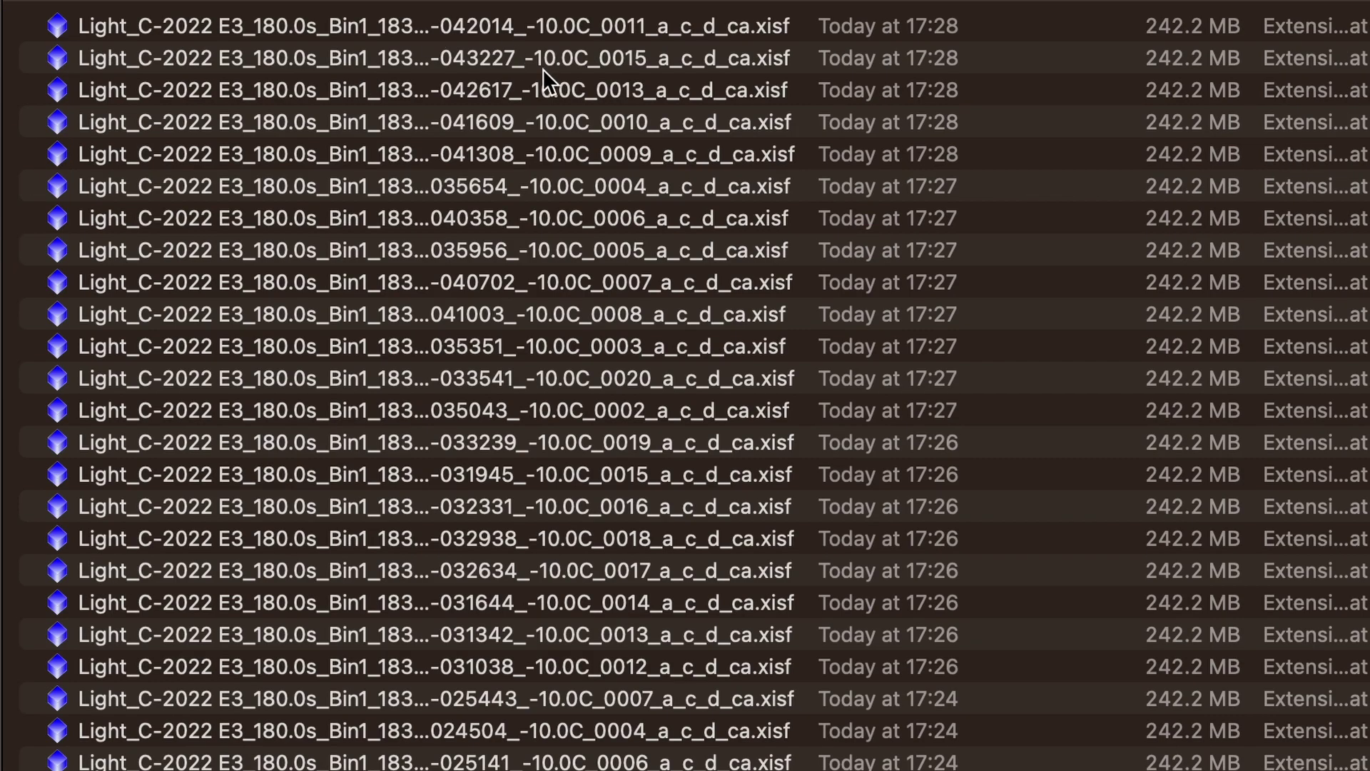
pyautogui.scroll(-2, 477, 159)
pyautogui.scroll(2, 480, 152)
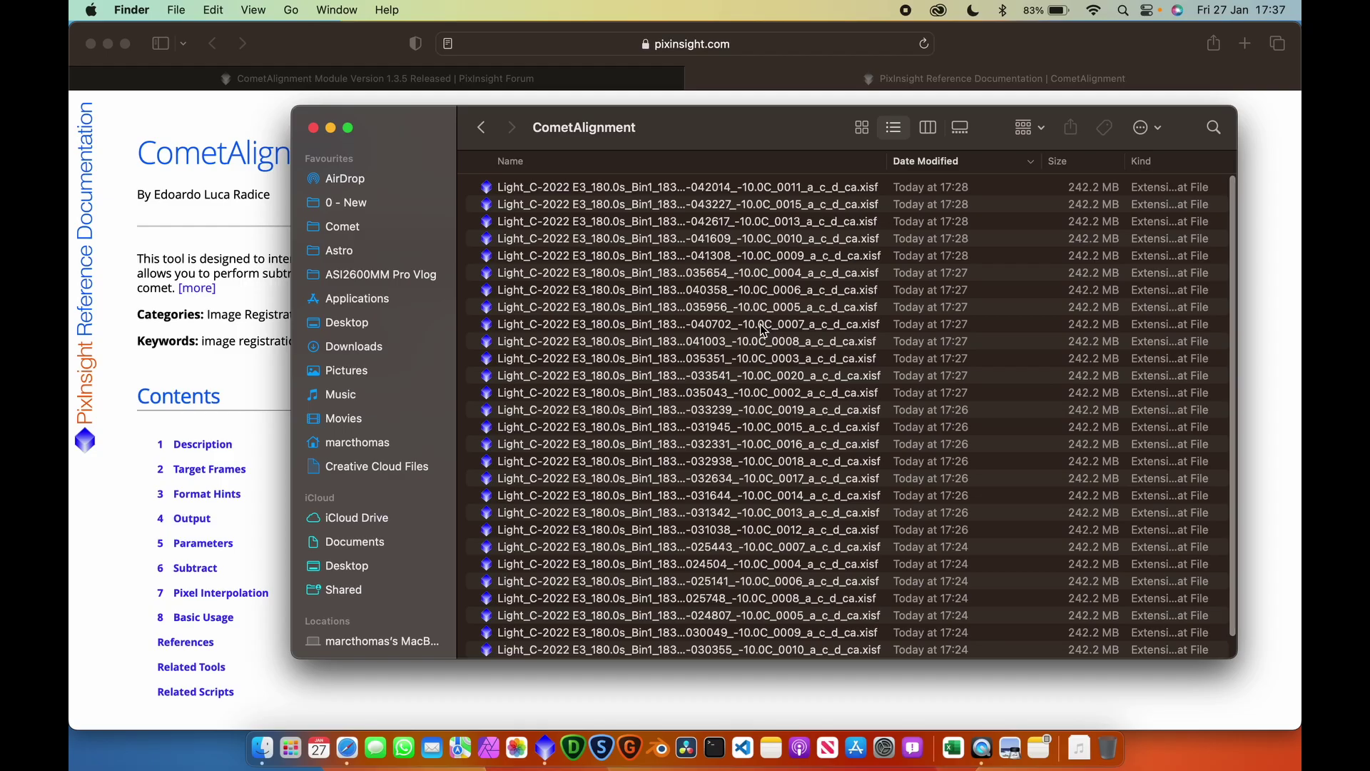
# Step: Switch back to PixInsight and open the ImageIntegration process, moving its window closer to the open images
pyautogui.press('super+Tab')
pyautogui.press('super+Tab')
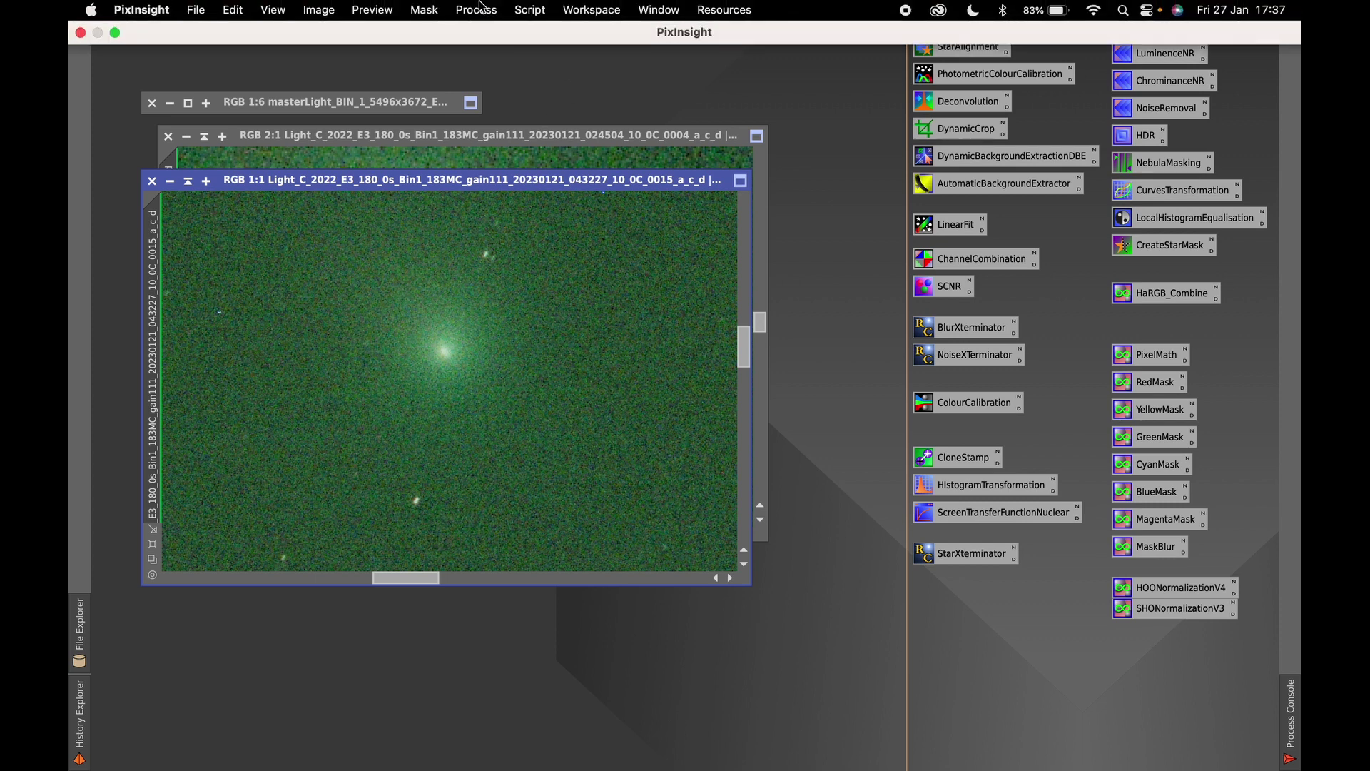
pyautogui.click(476, 9)
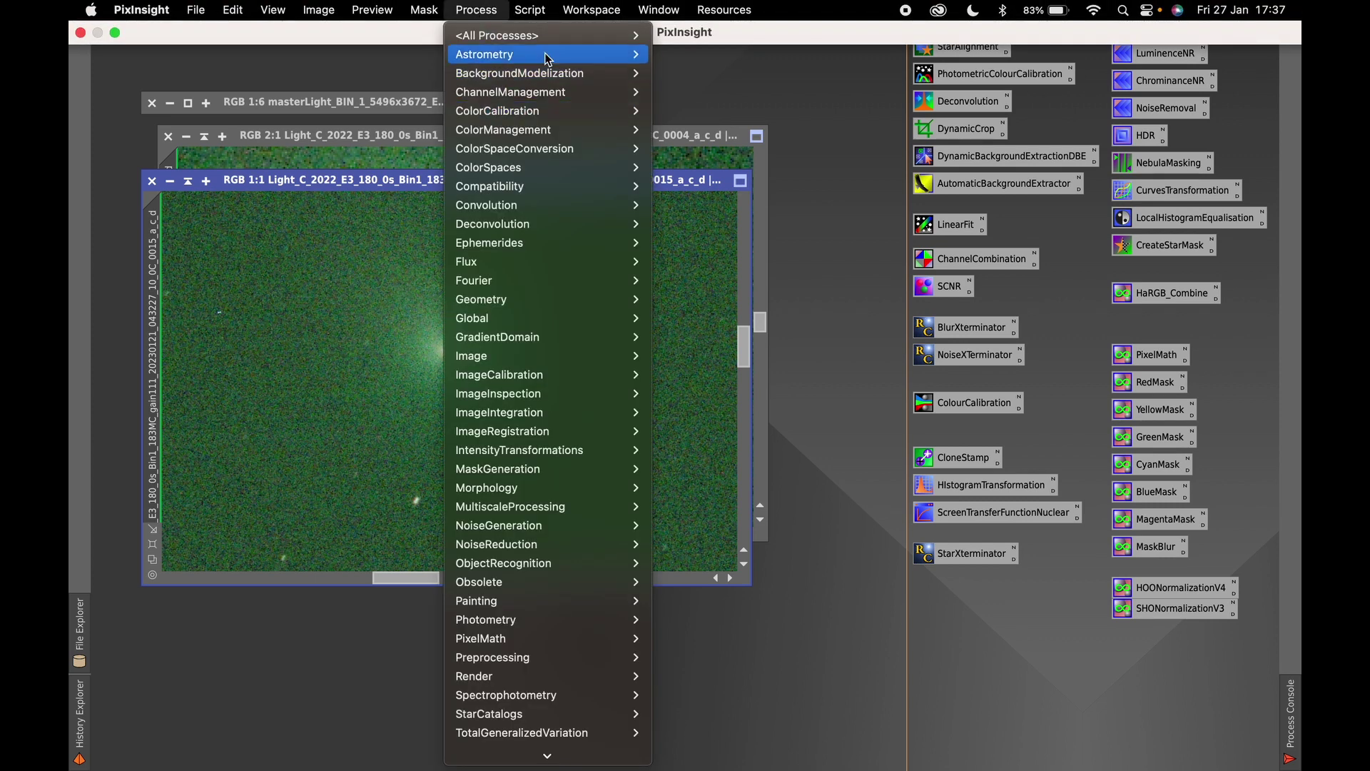
pyautogui.moveTo(550, 35)
pyautogui.moveTo(536, 414)
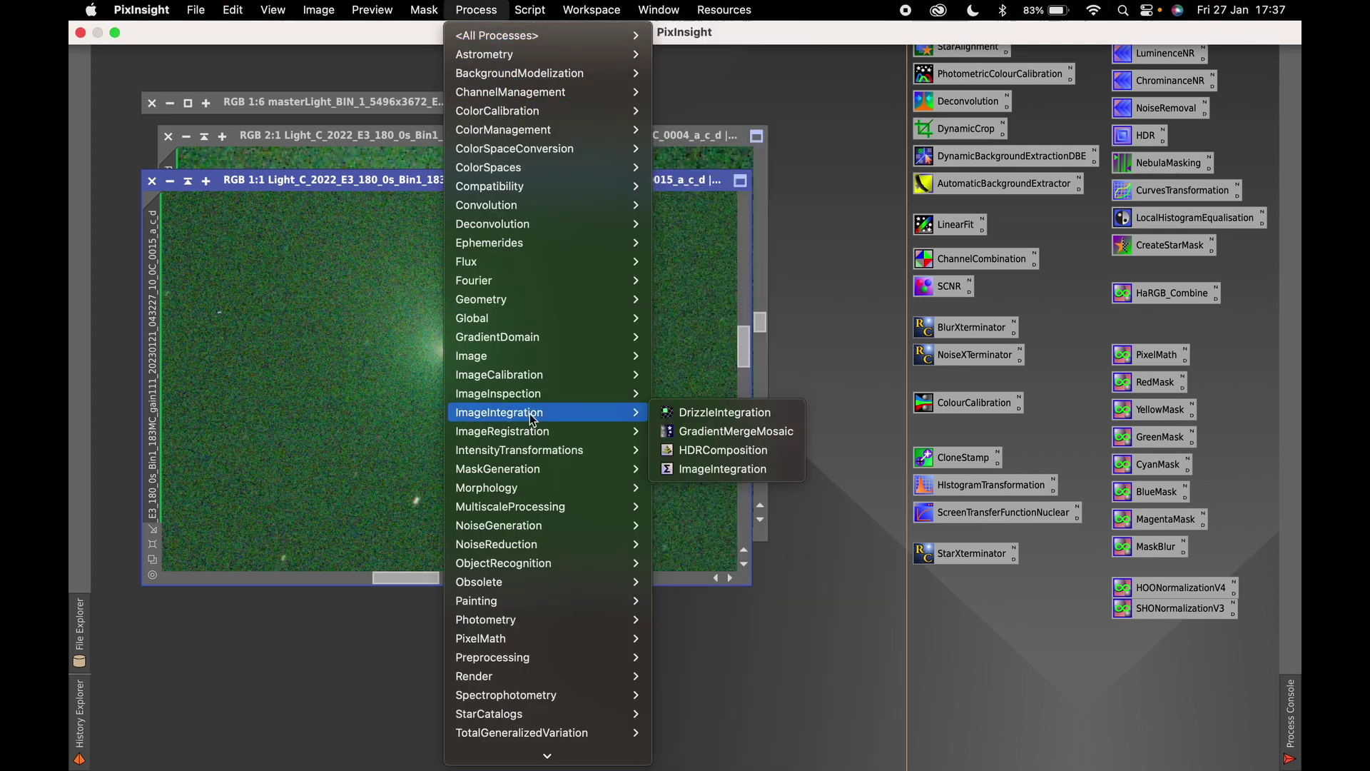
pyautogui.click(724, 469)
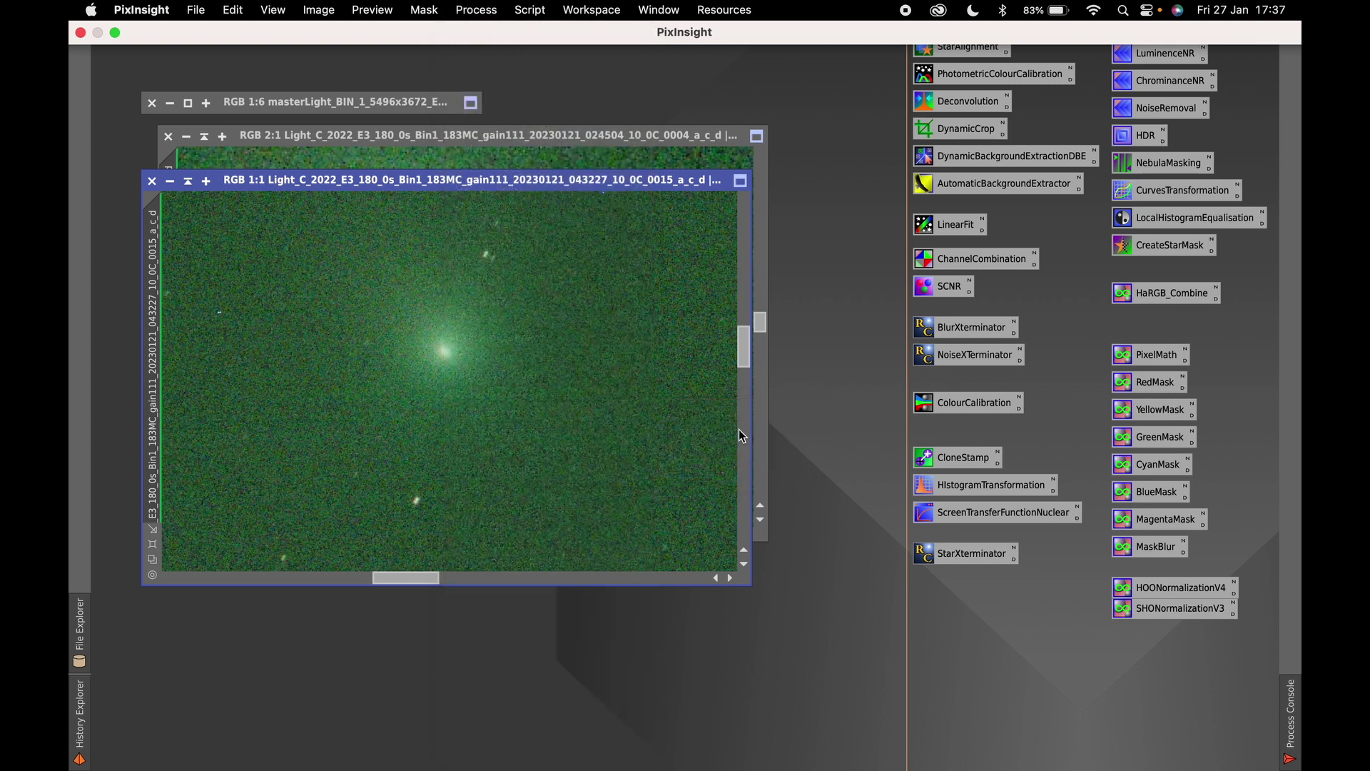
pyautogui.moveTo(1147, 30); pyautogui.dragTo(978, 28)
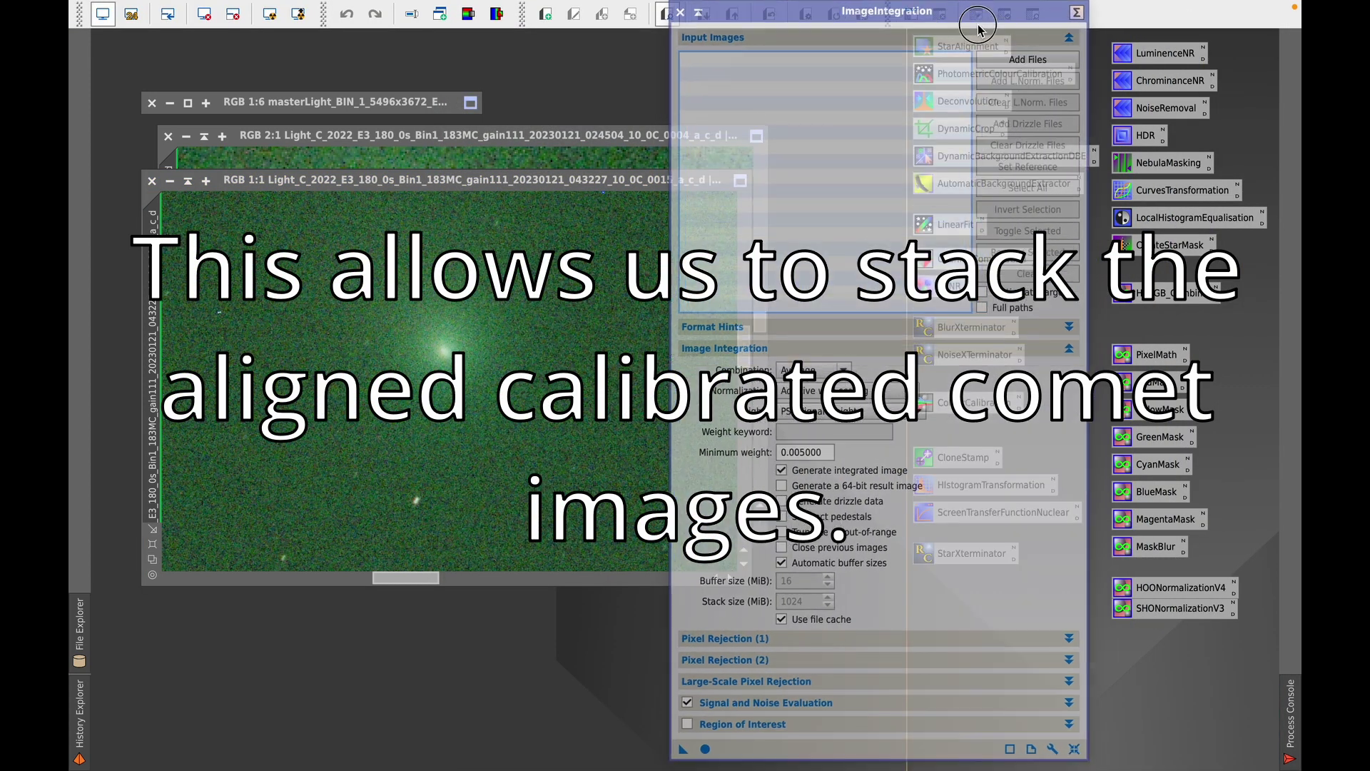
# Step: Add all the aligned frames from the Comet/Stacked/CometAlignment folder as input images for the integration
pyautogui.click(1017, 61)
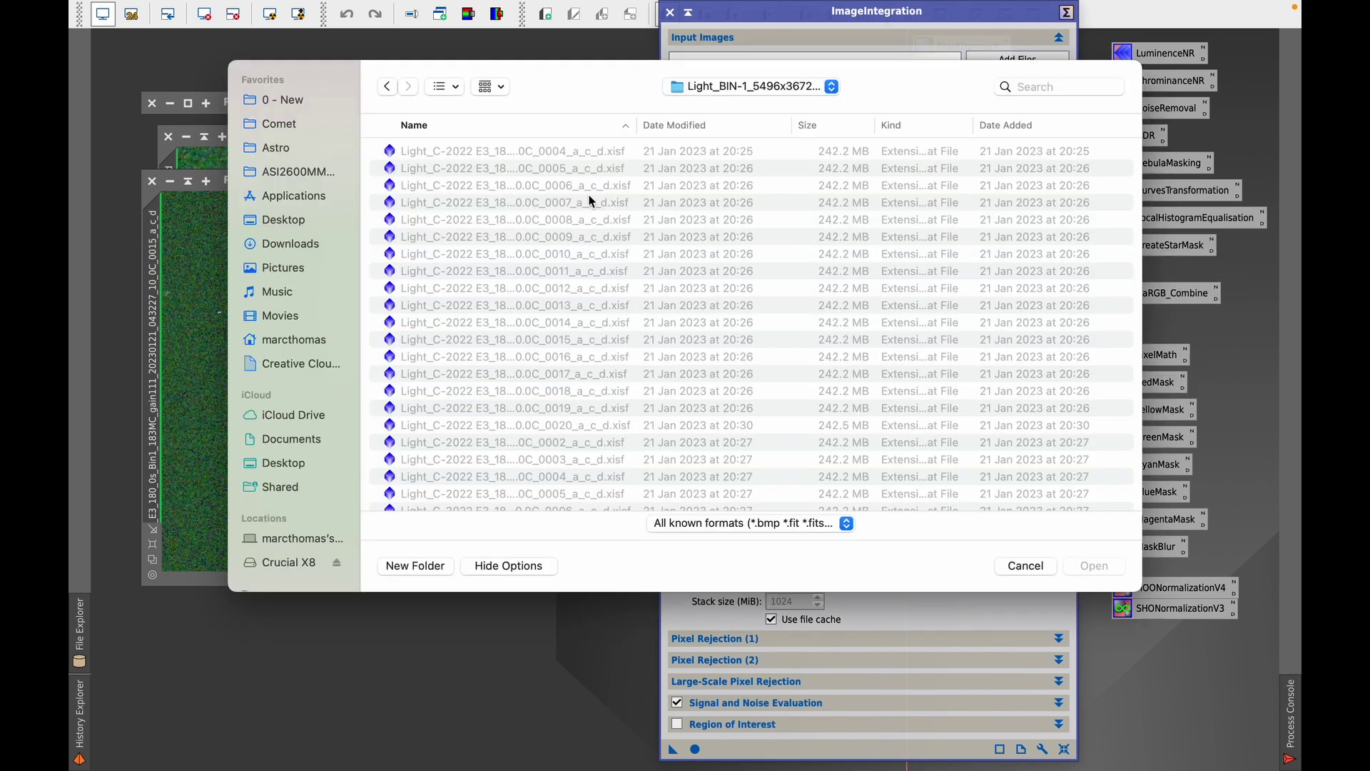
pyautogui.click(286, 124)
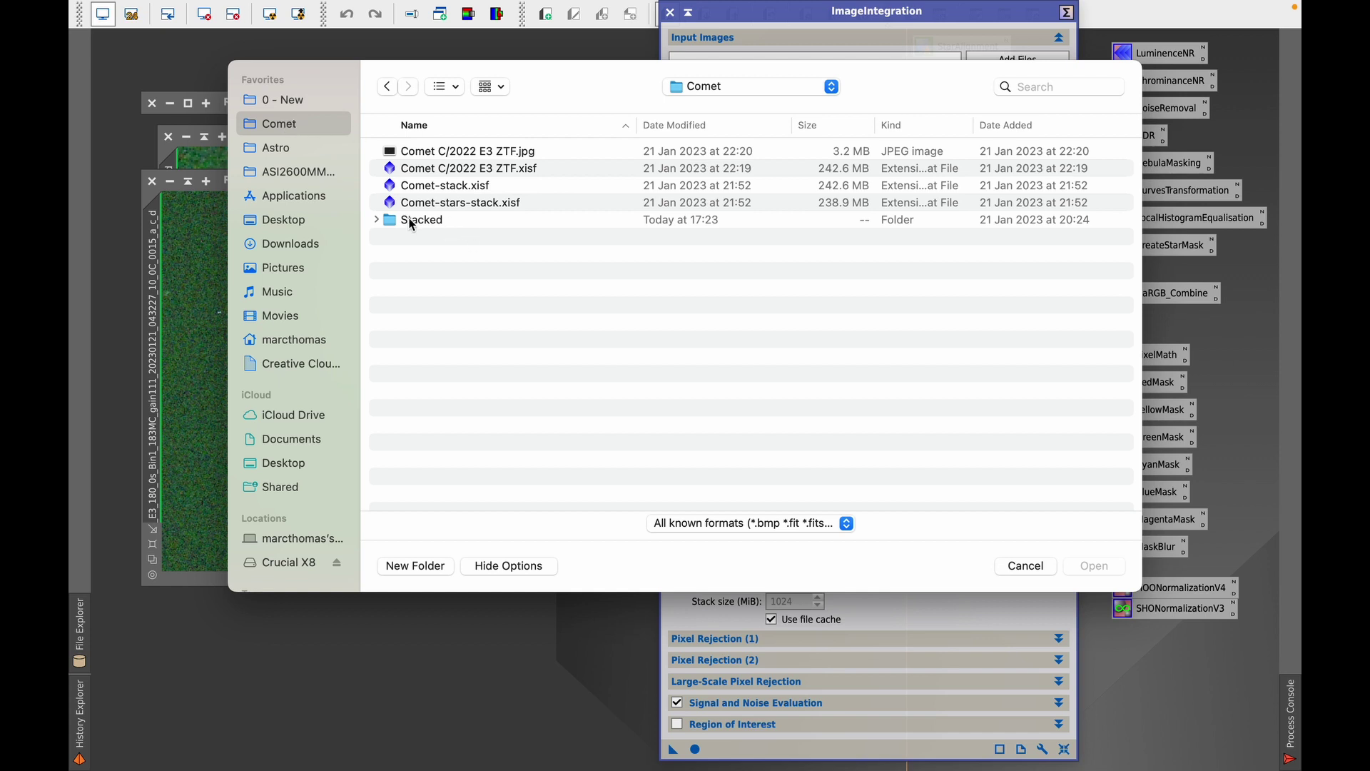
pyautogui.doubleClick(411, 220)
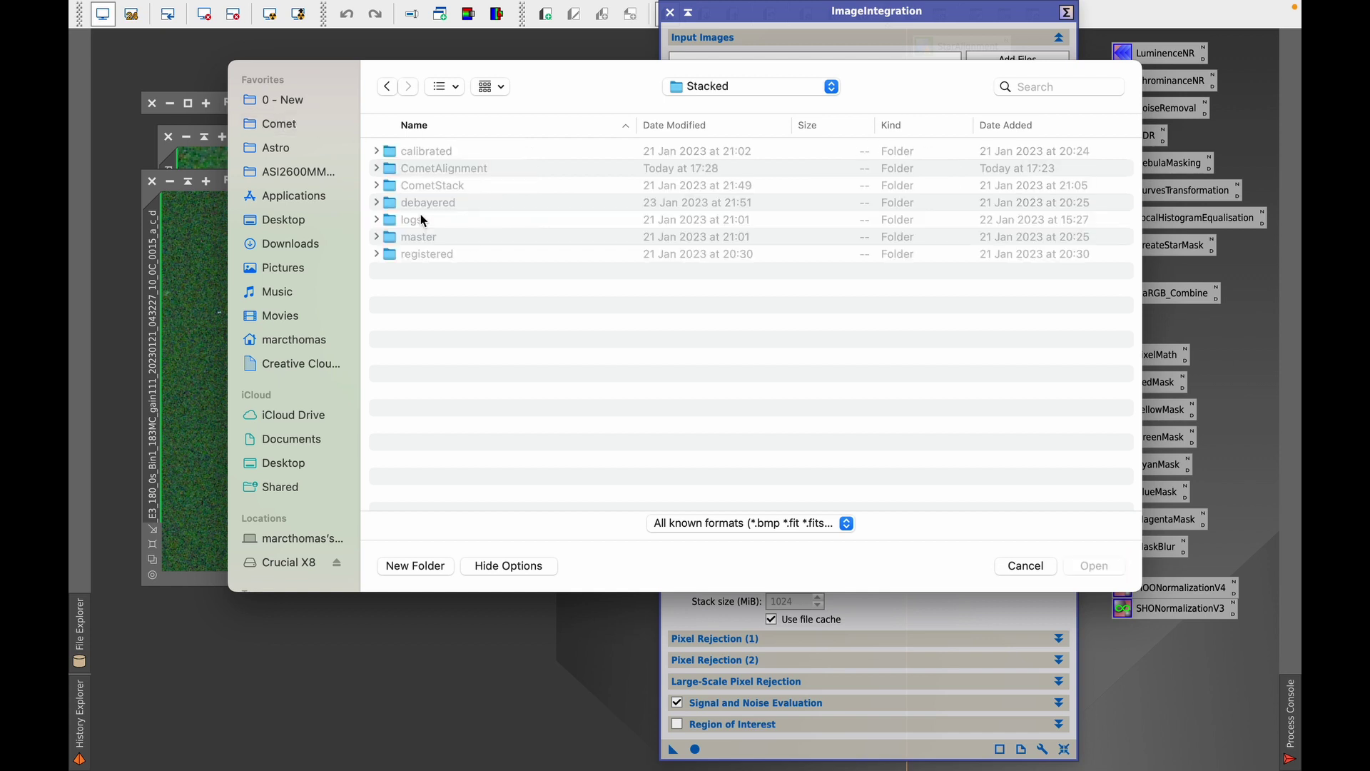
pyautogui.doubleClick(451, 172)
pyautogui.click(460, 151)
pyautogui.scroll(-5, 584, 311)
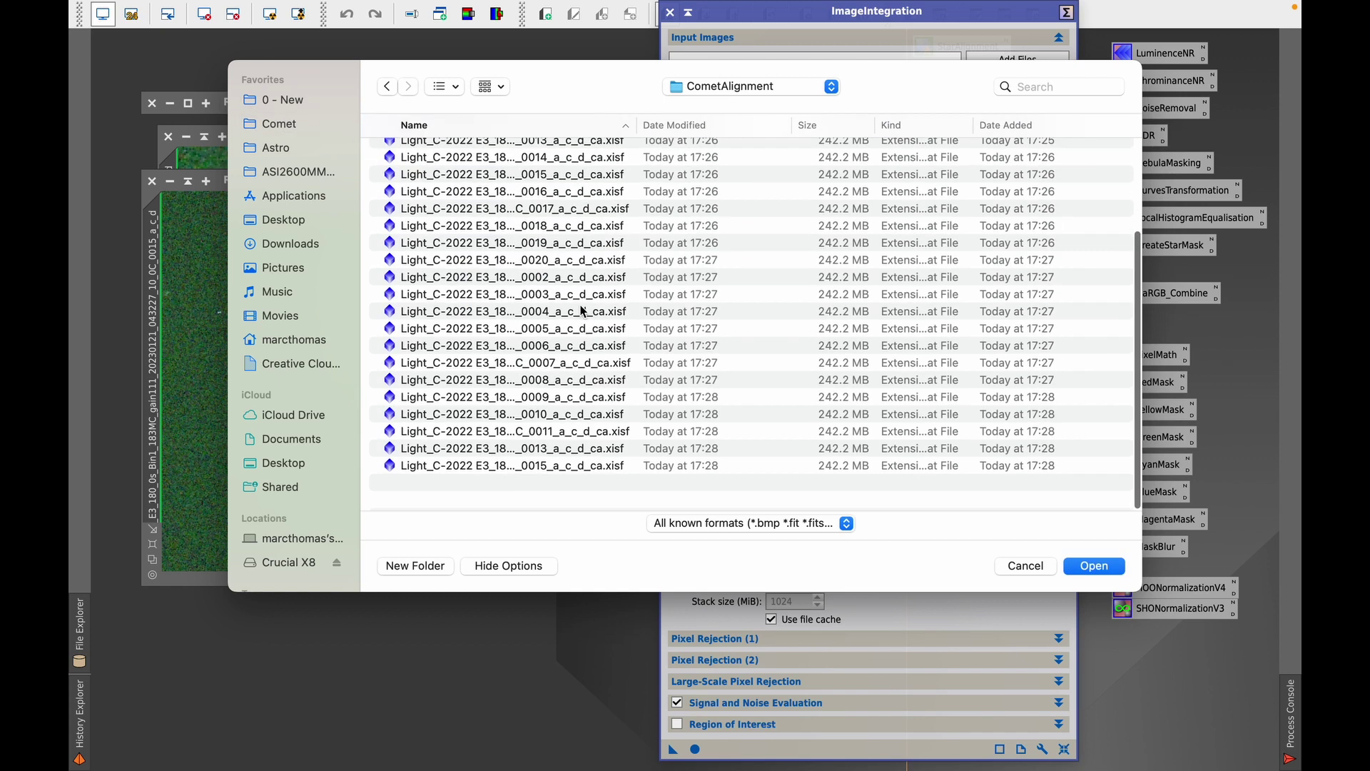
pyautogui.press('super+a')
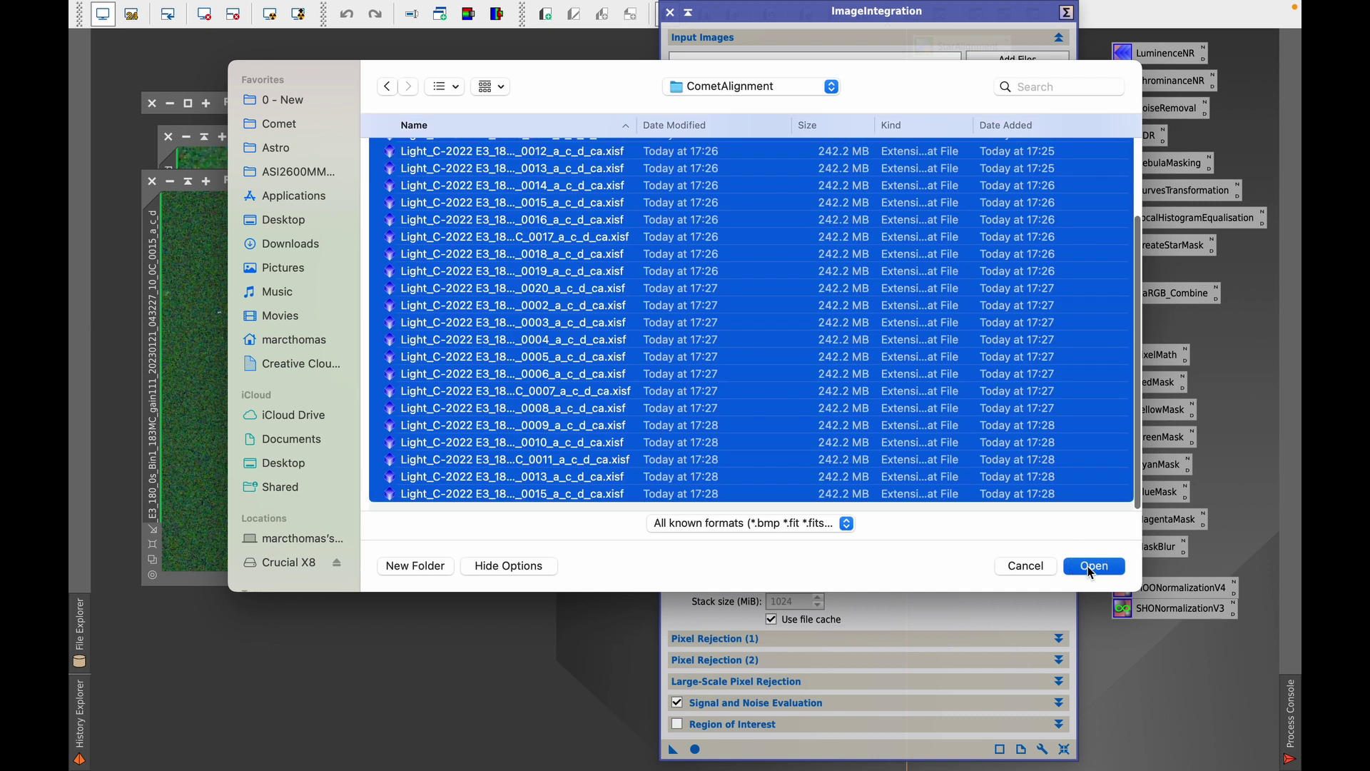
pyautogui.click(1092, 566)
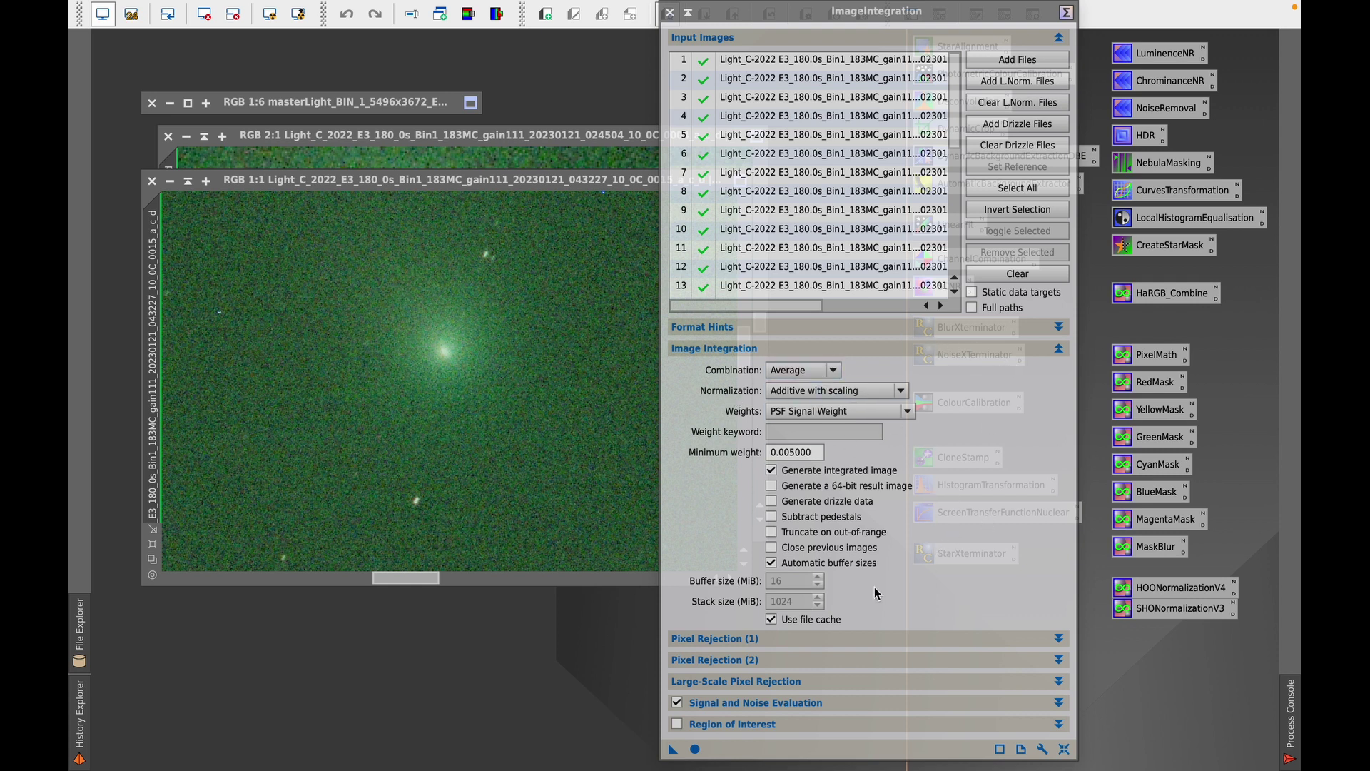
# Step: Set the pixel rejection algorithm to Winsorized Sigma Clipping and run the integration, closing the process window when finished
pyautogui.click(832, 638)
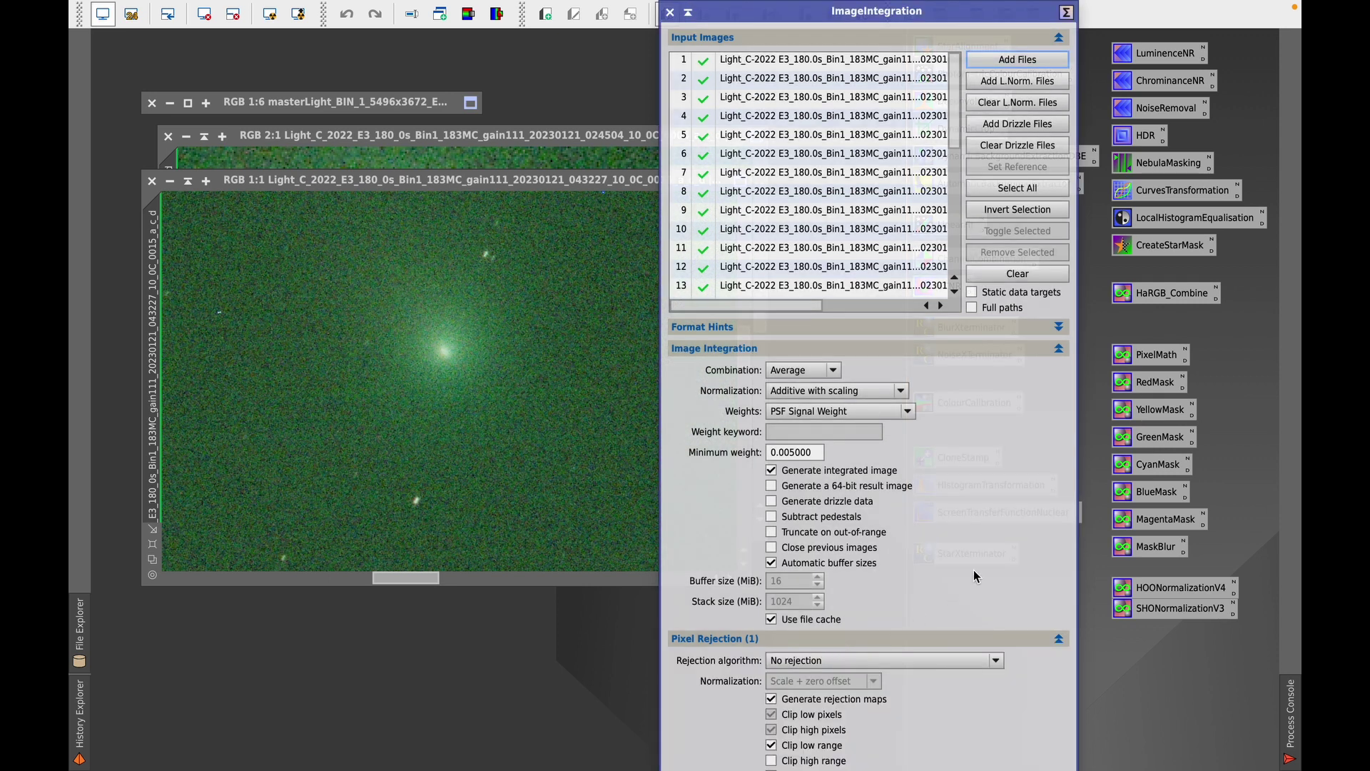
pyautogui.click(965, 351)
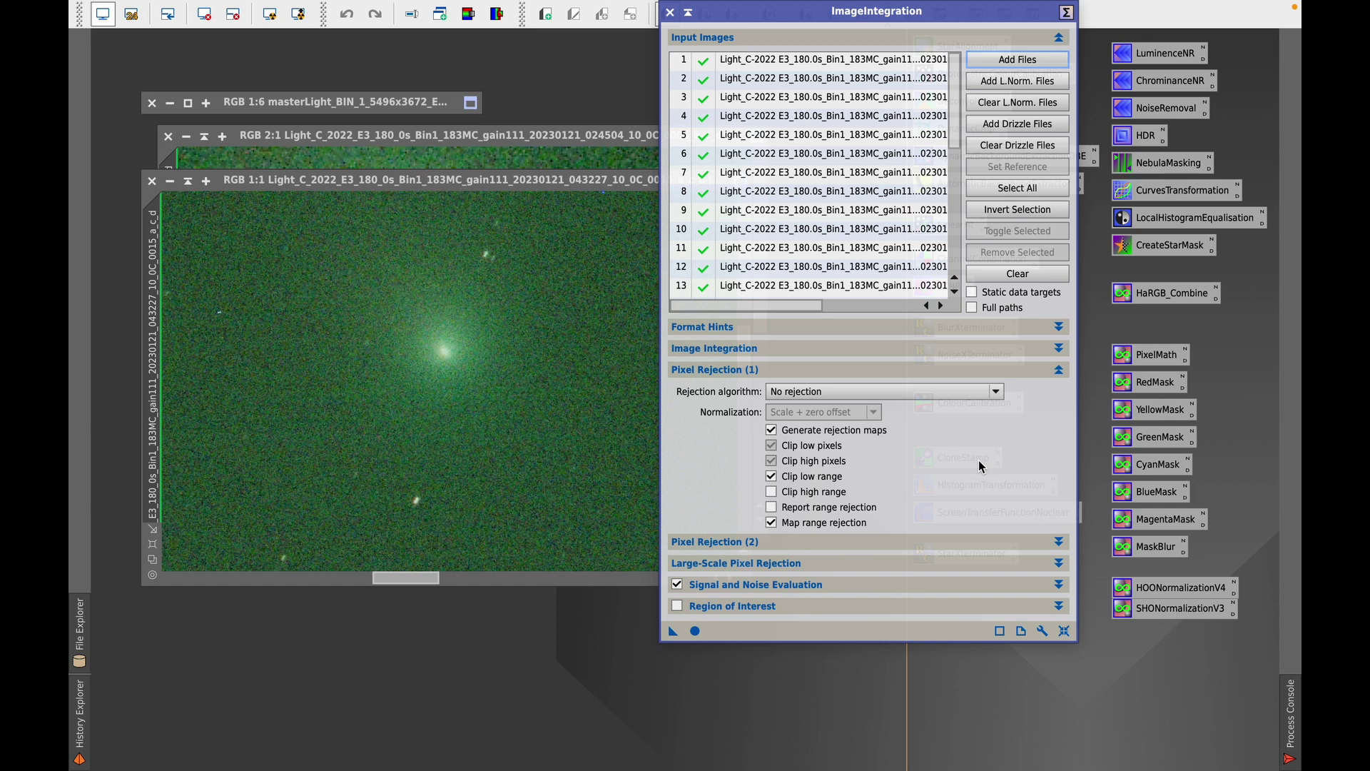
pyautogui.click(897, 391)
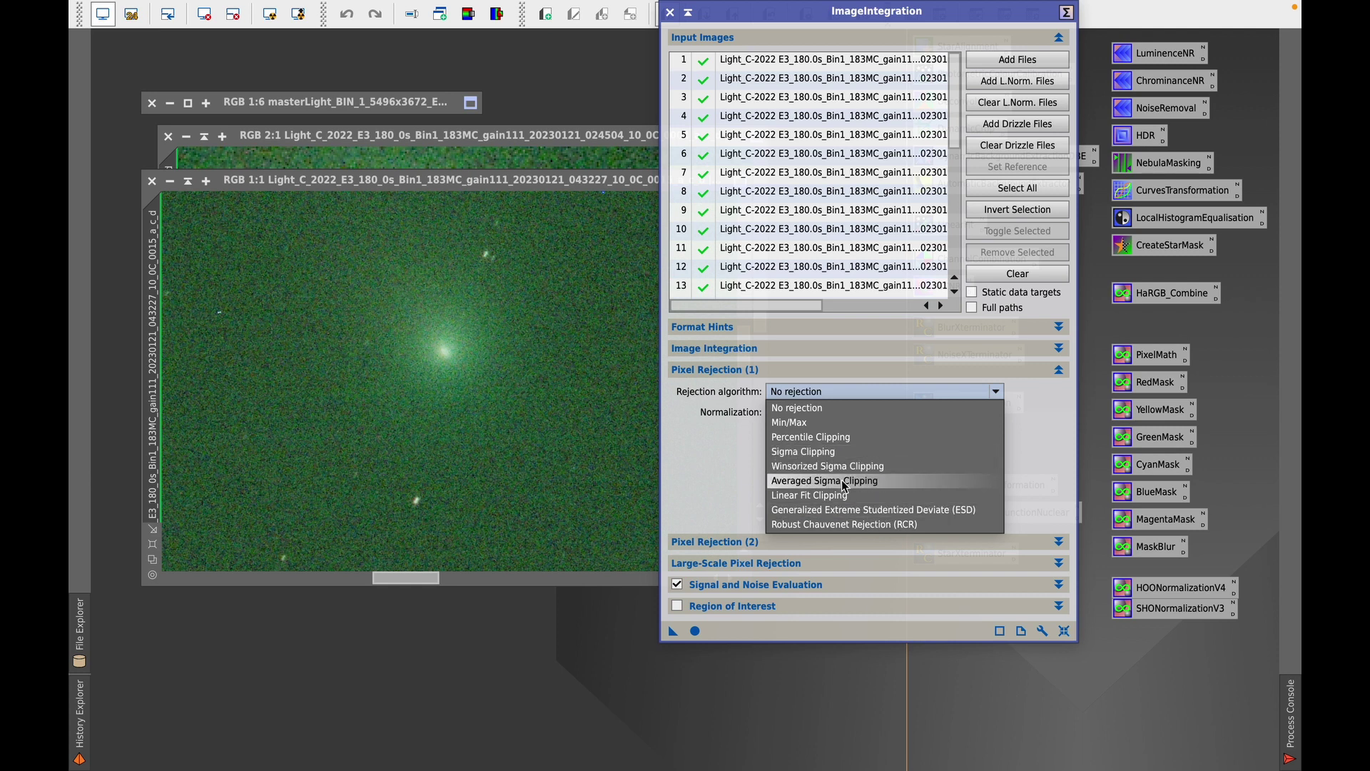
pyautogui.click(901, 465)
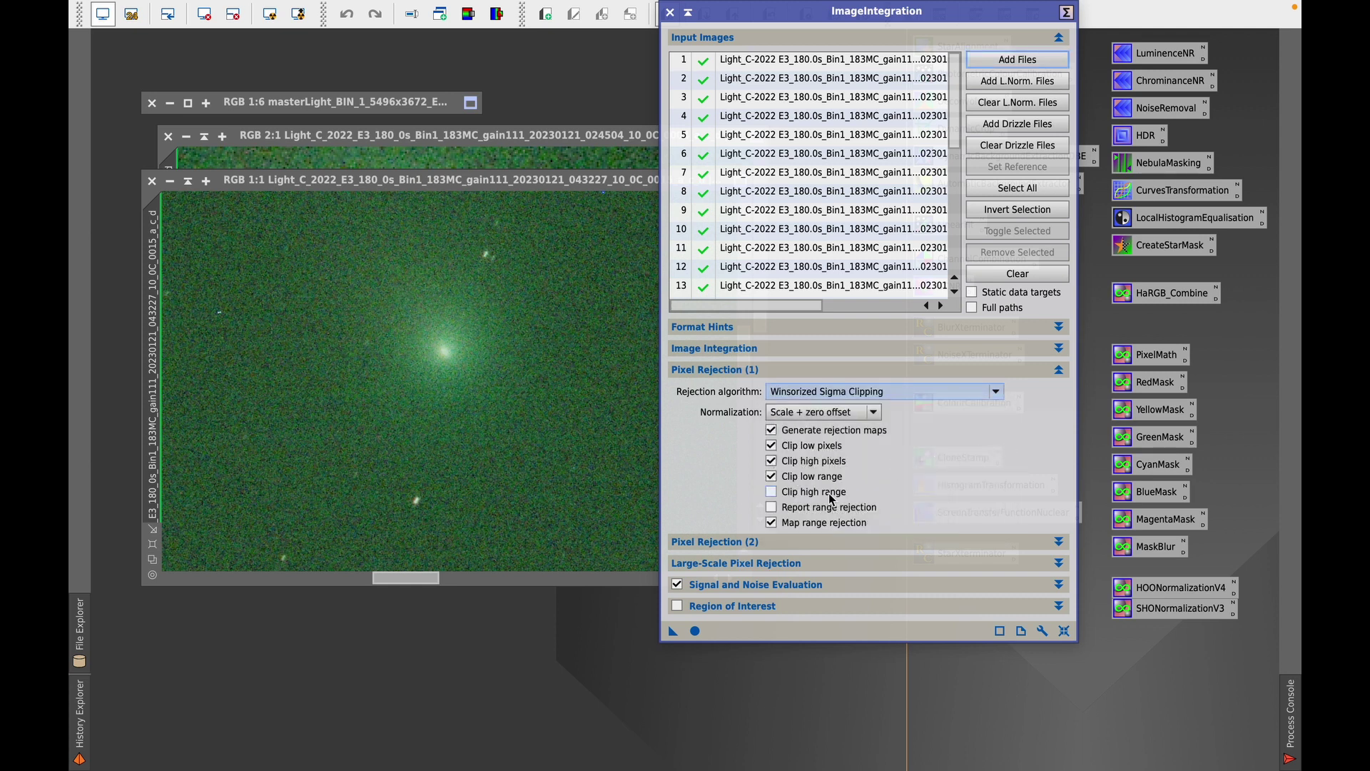
pyautogui.click(696, 632)
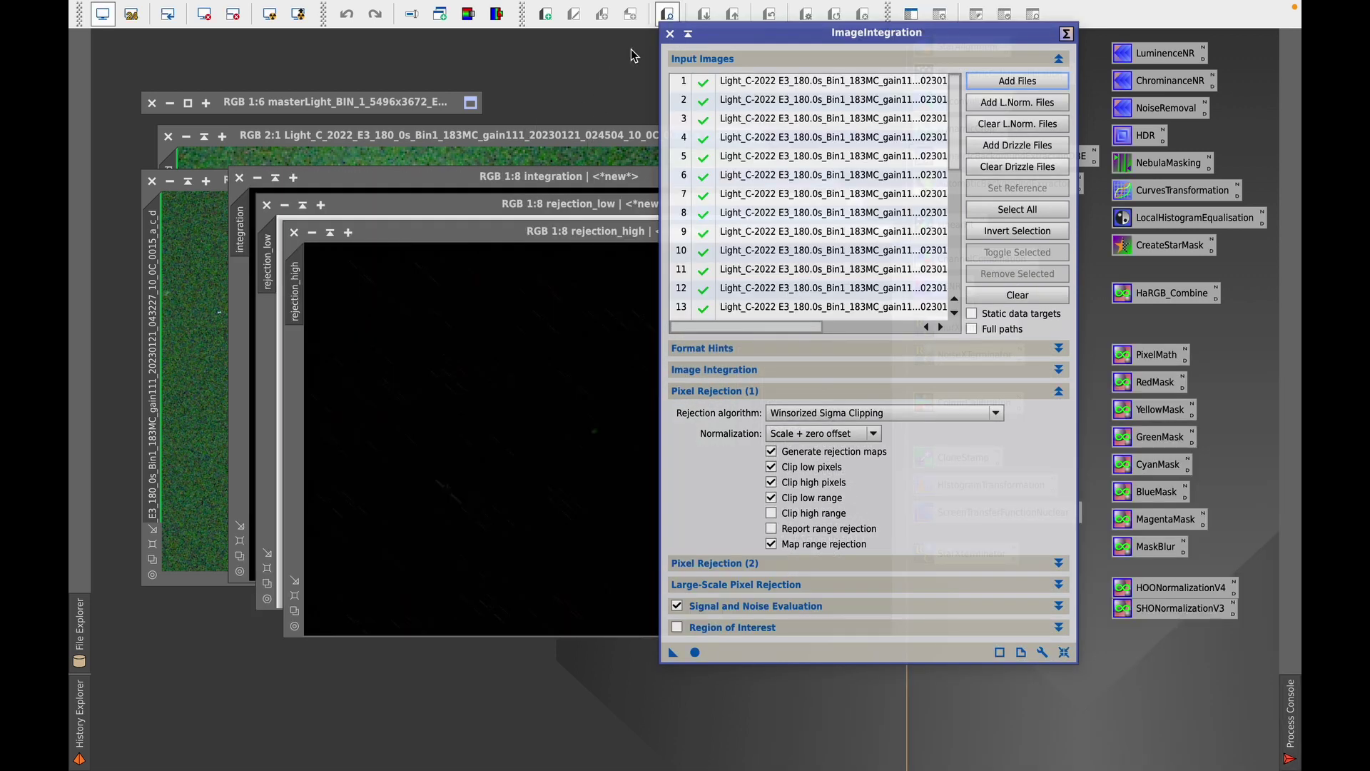
pyautogui.click(671, 34)
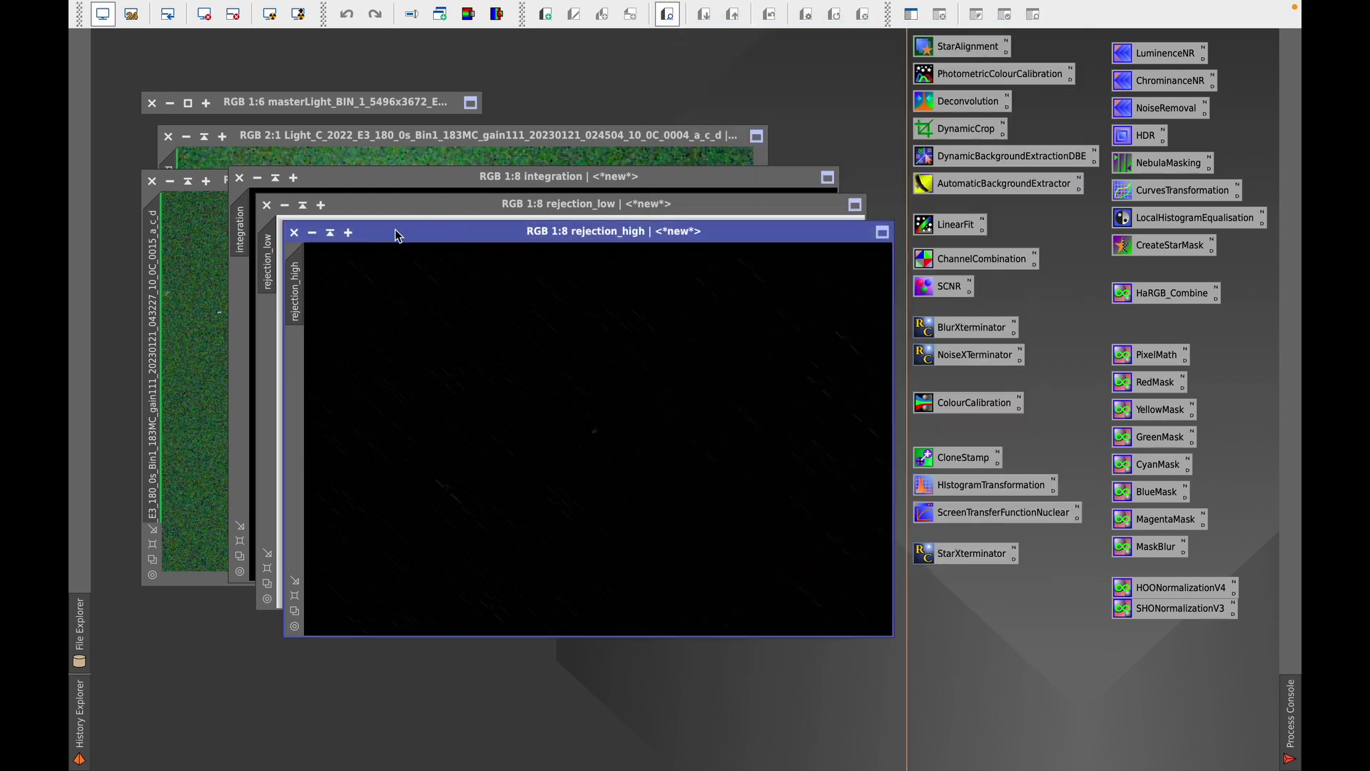
# Step: Close the rejection_high and rejection_low map images without keeping them
pyautogui.moveTo(397, 235); pyautogui.dragTo(444, 283)
pyautogui.click(342, 278)
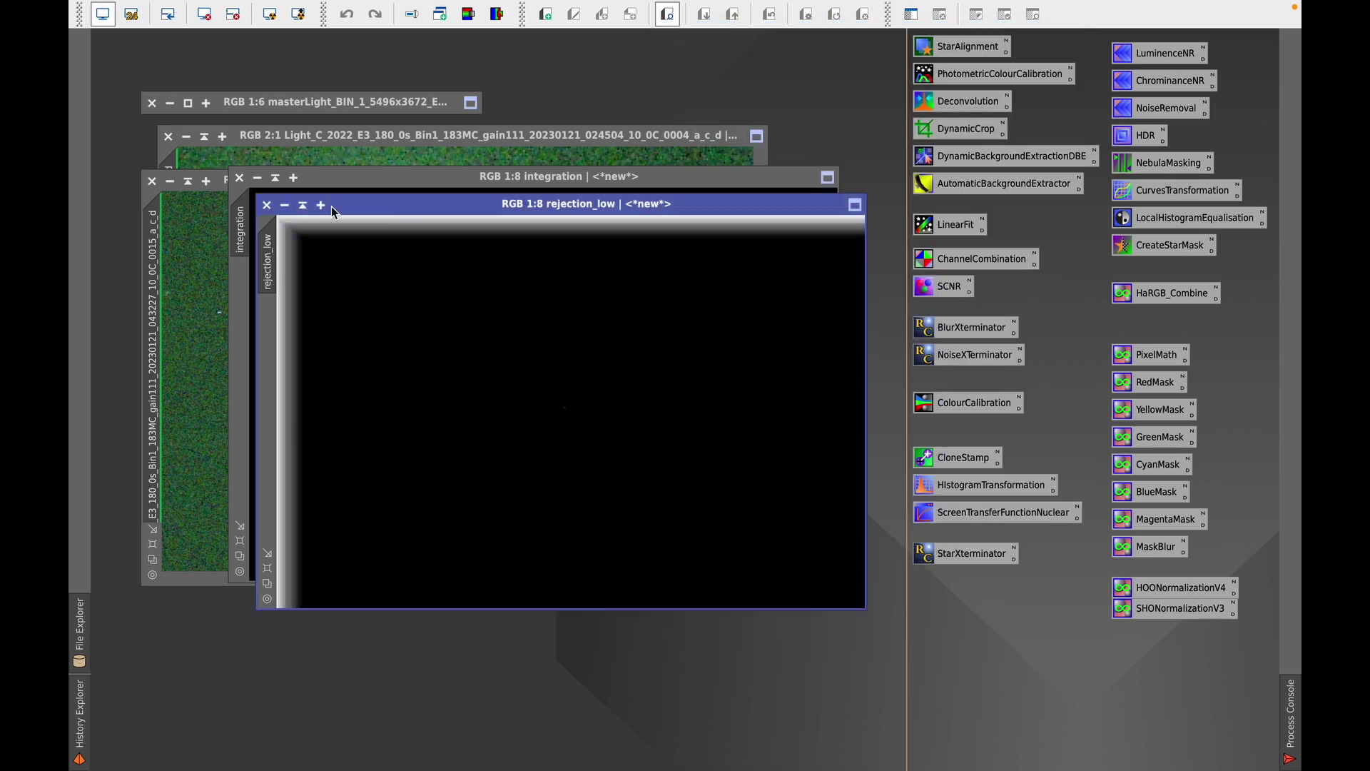
pyautogui.click(267, 205)
# Step: Apply an automatic screen stretch to the integration image and move it clear of the single light frames
pyautogui.moveTo(410, 178); pyautogui.dragTo(452, 220)
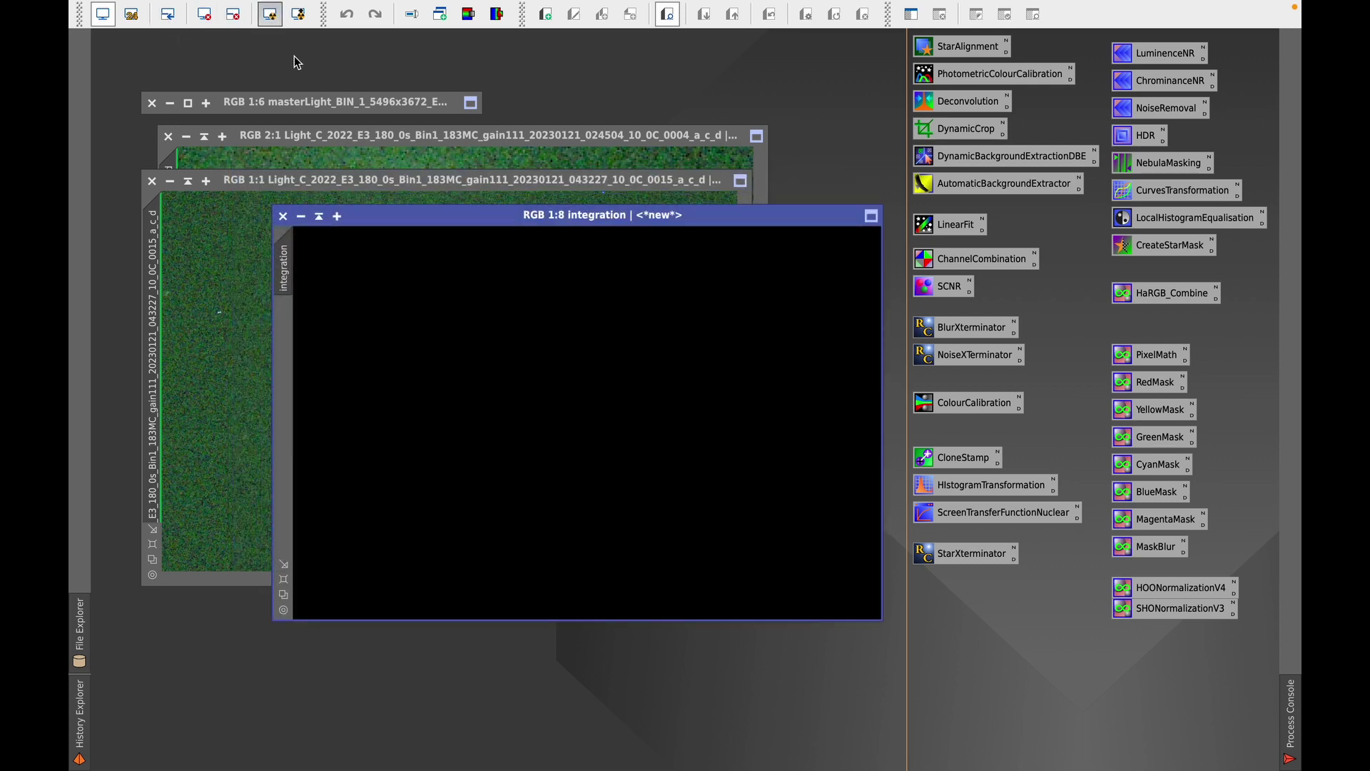
pyautogui.hotkey('ctrl', 'a')
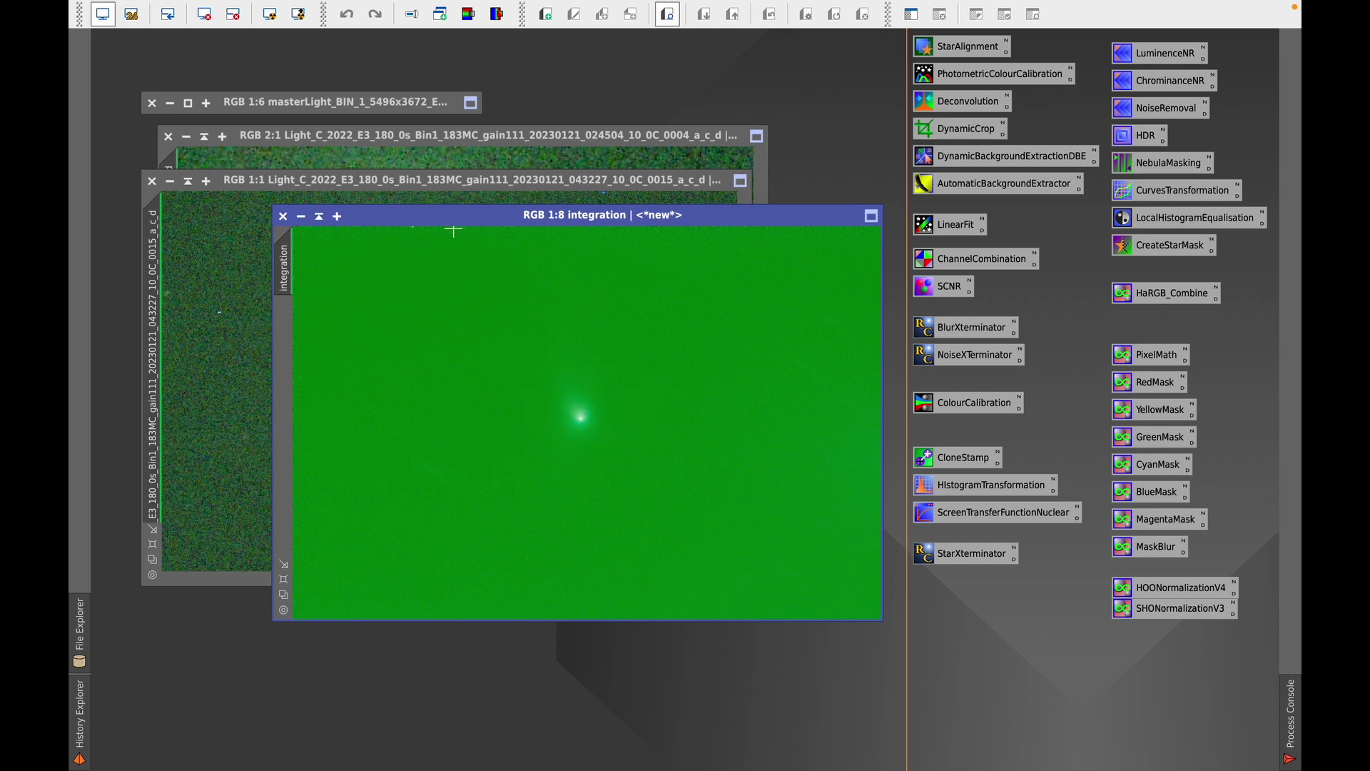
pyautogui.moveTo(399, 214); pyautogui.dragTo(399, 304)
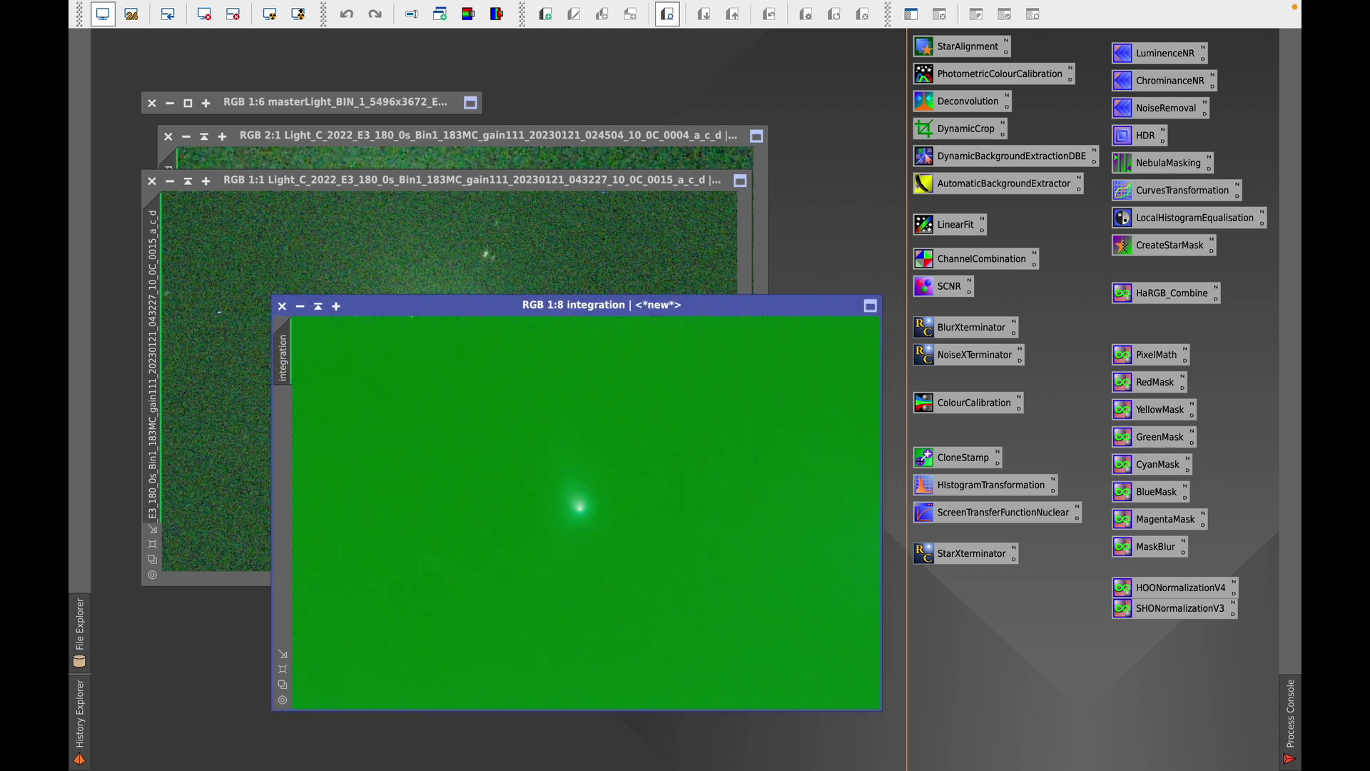
# Step: Close the first and last single light frames and reposition the integration image below the collapsed masterLight image
pyautogui.click(152, 182)
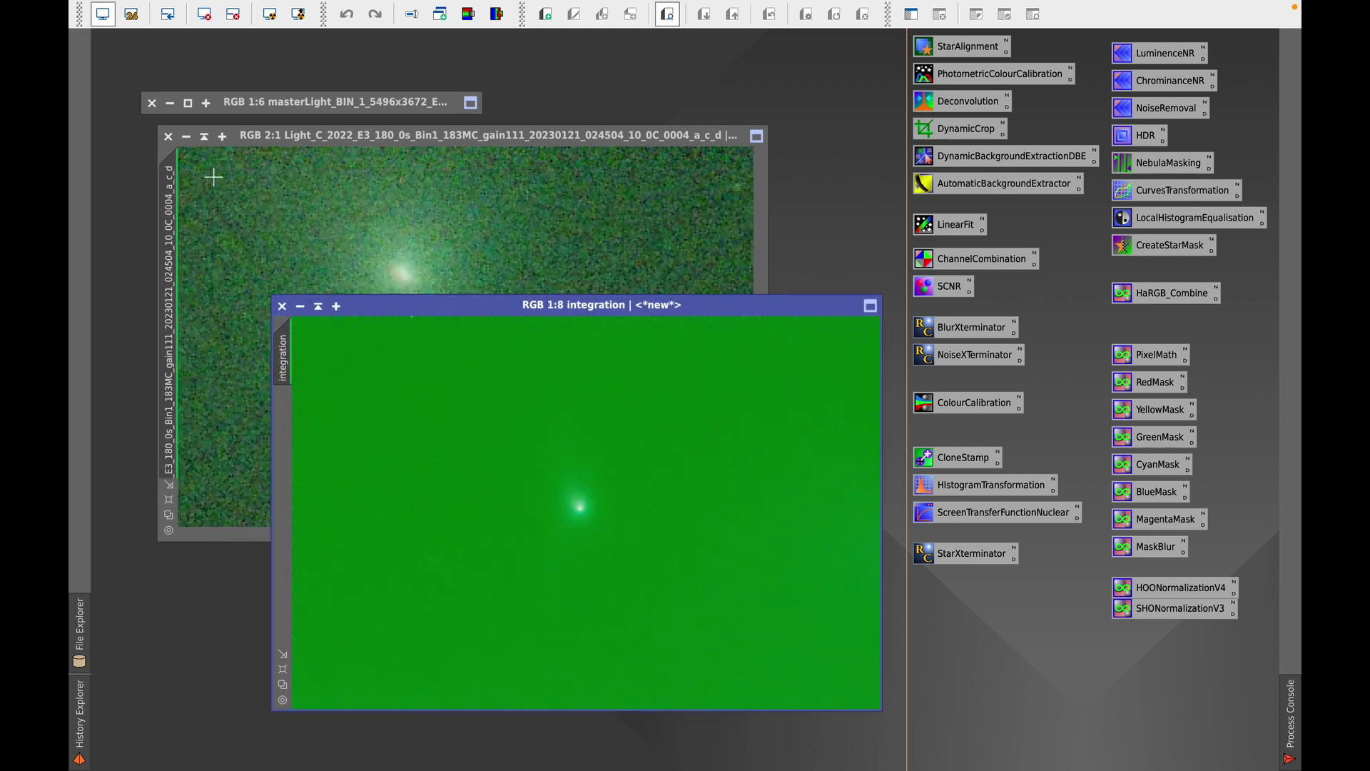
pyautogui.click(169, 137)
pyautogui.moveTo(447, 309); pyautogui.dragTo(348, 227)
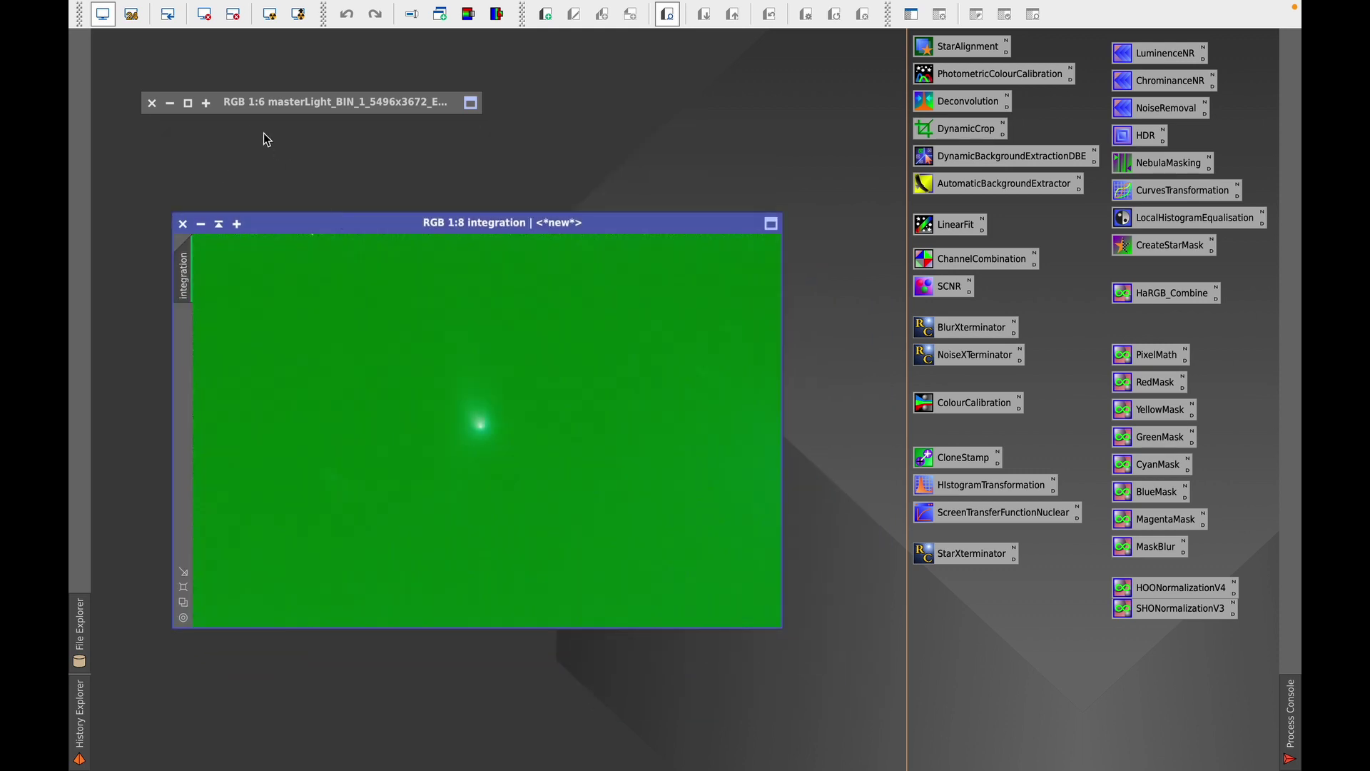
# Step: Restore the collapsed masterLight image and change its identifier to Comet_Stars
pyautogui.click(187, 103)
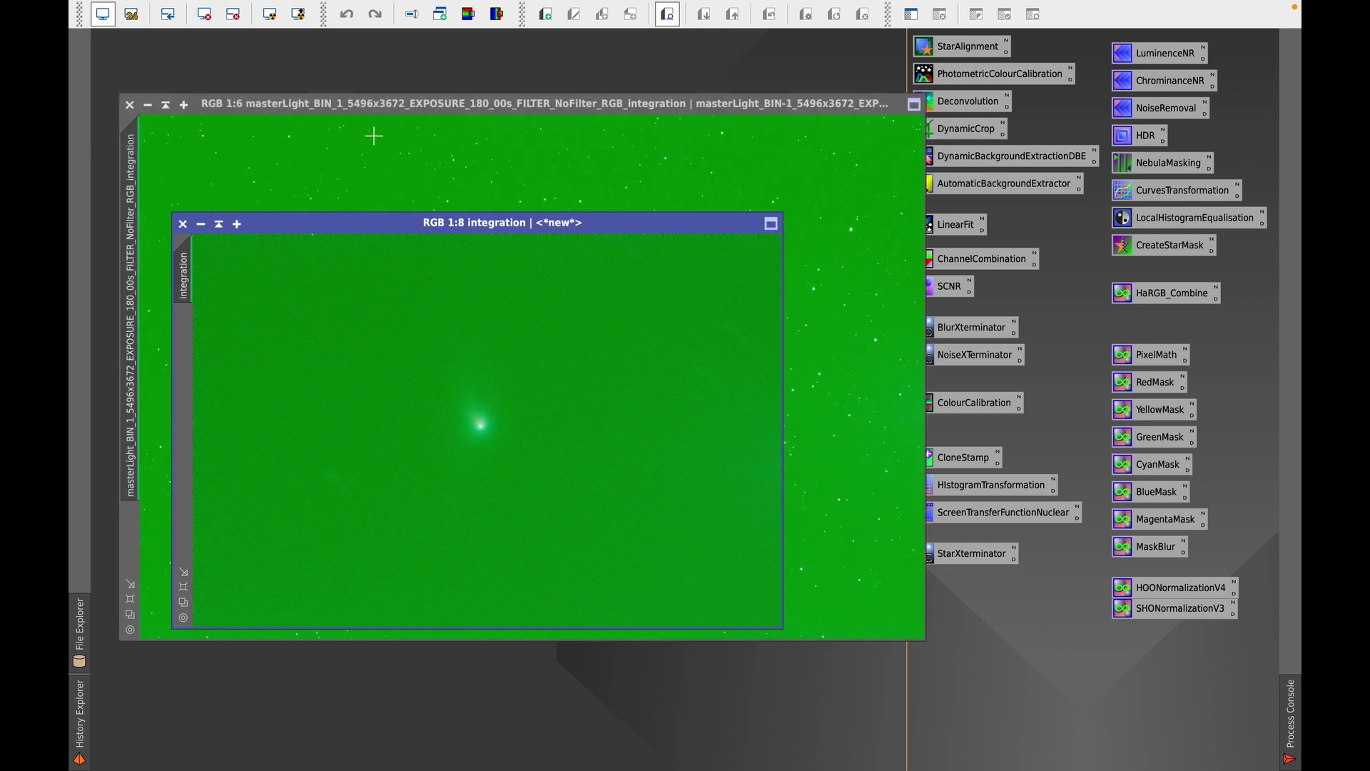
pyautogui.moveTo(384, 105); pyautogui.dragTo(464, 80)
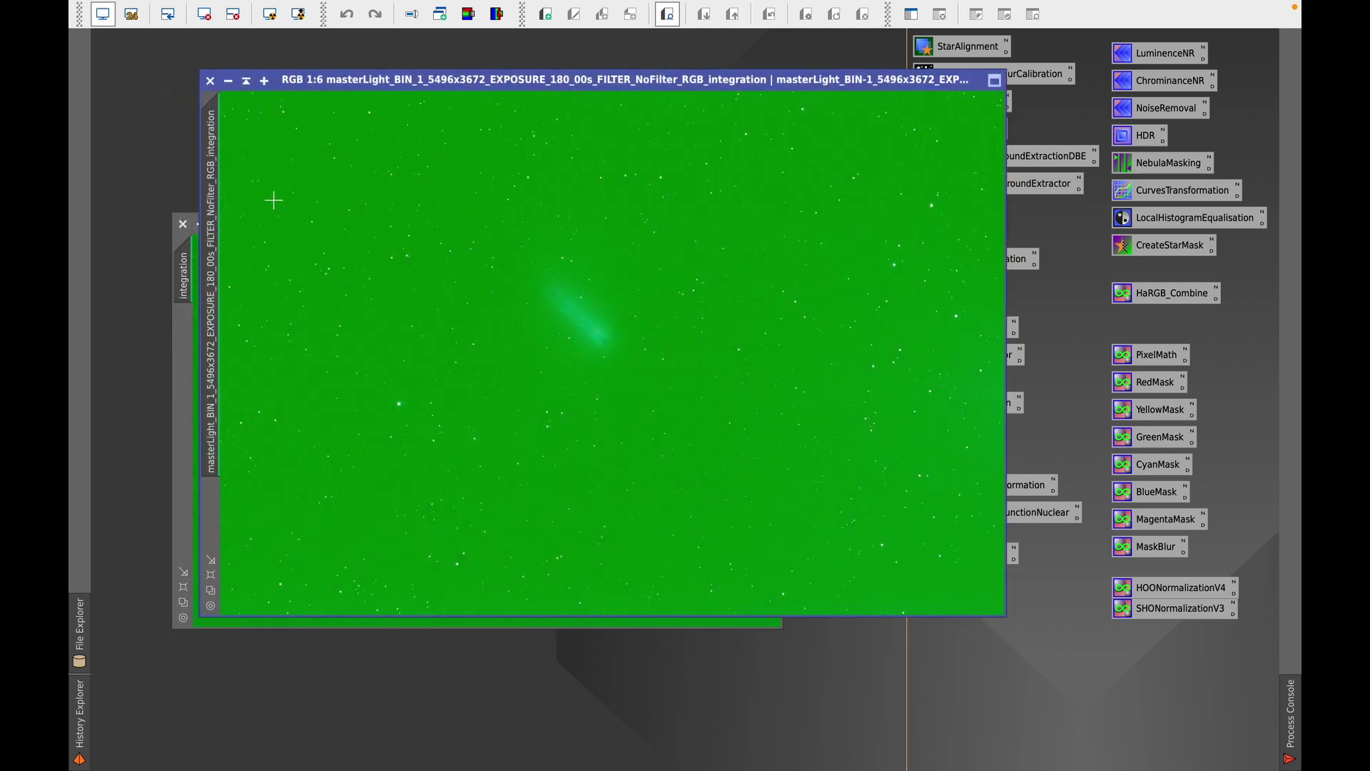
pyautogui.doubleClick(213, 171)
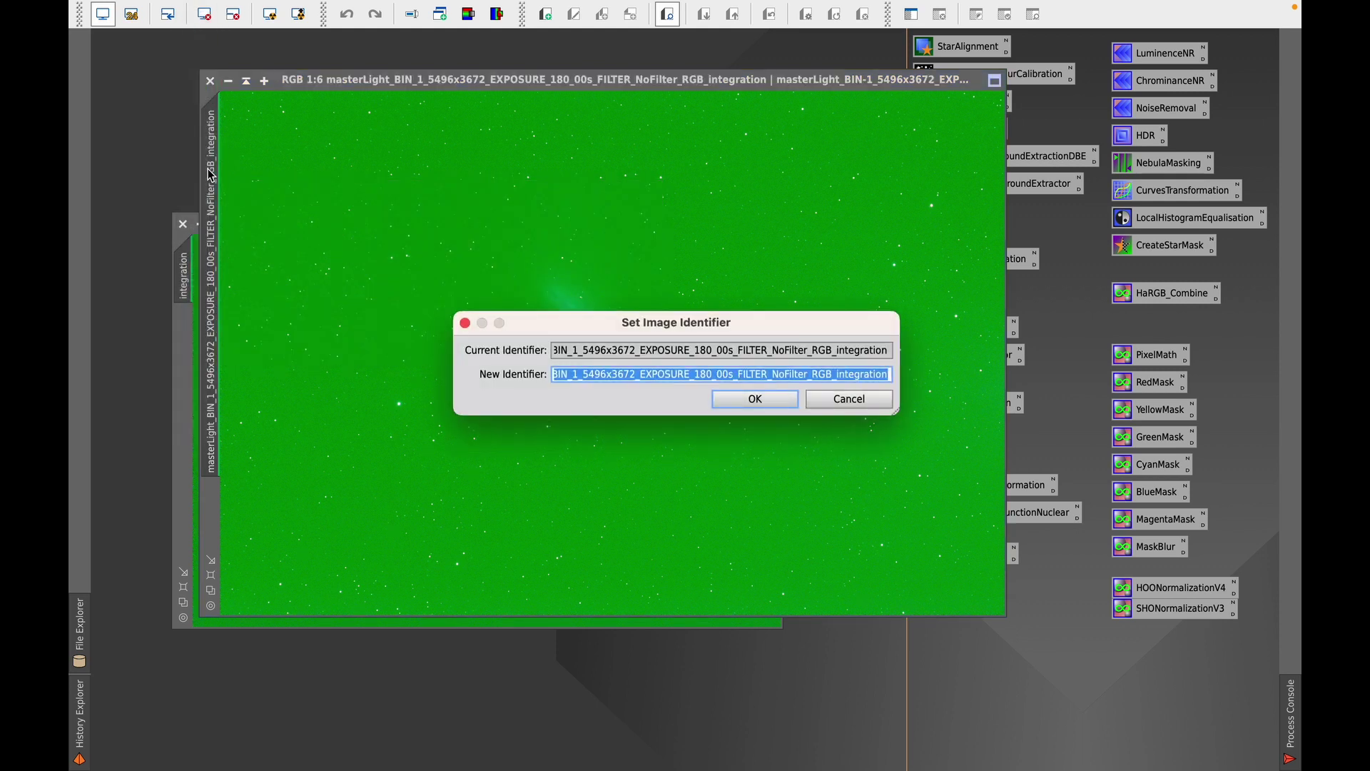
pyautogui.write('Comet_Star')
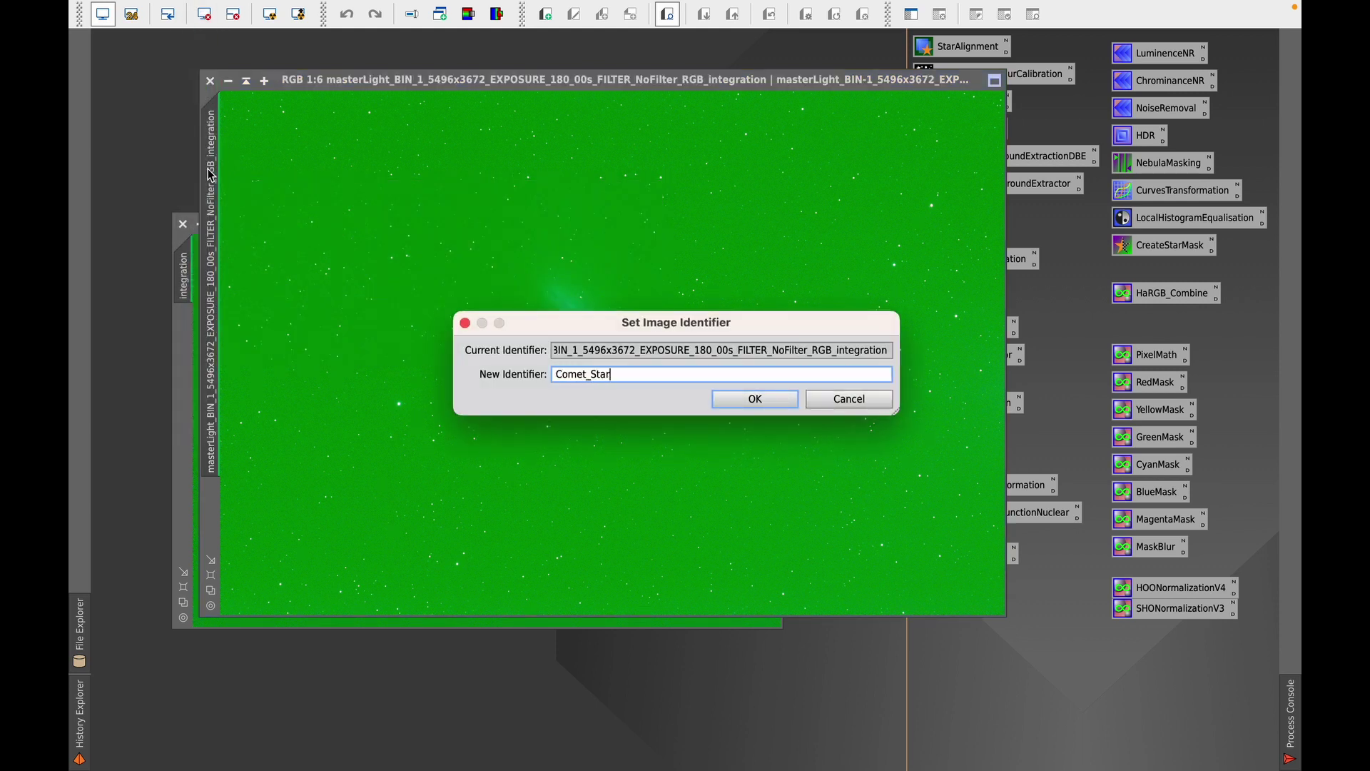
pyautogui.write('s')
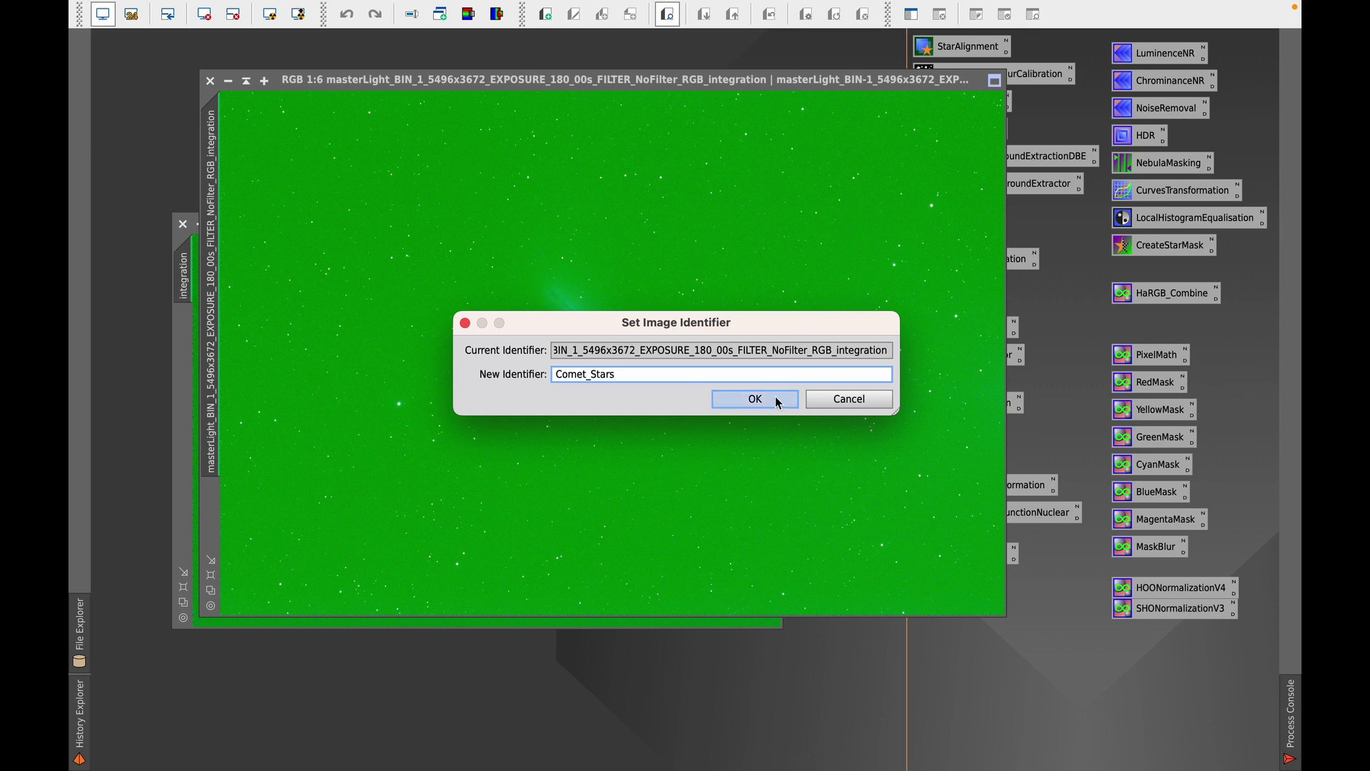
pyautogui.click(753, 399)
# Step: Change the integration image's identifier to Comet and move it off the Comet_Stars image
pyautogui.doubleClick(182, 278)
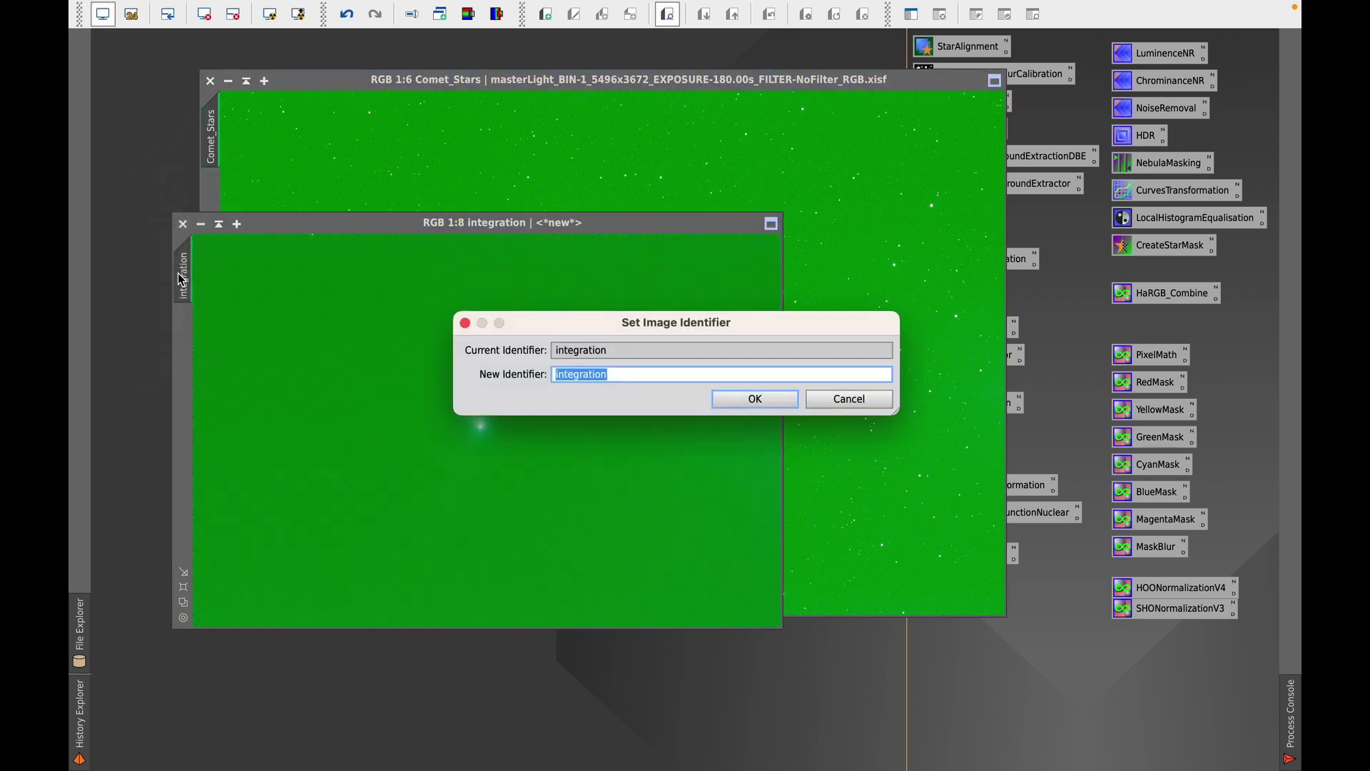
pyautogui.write('Comet')
pyautogui.click(767, 401)
pyautogui.scroll(-1, 370, 199)
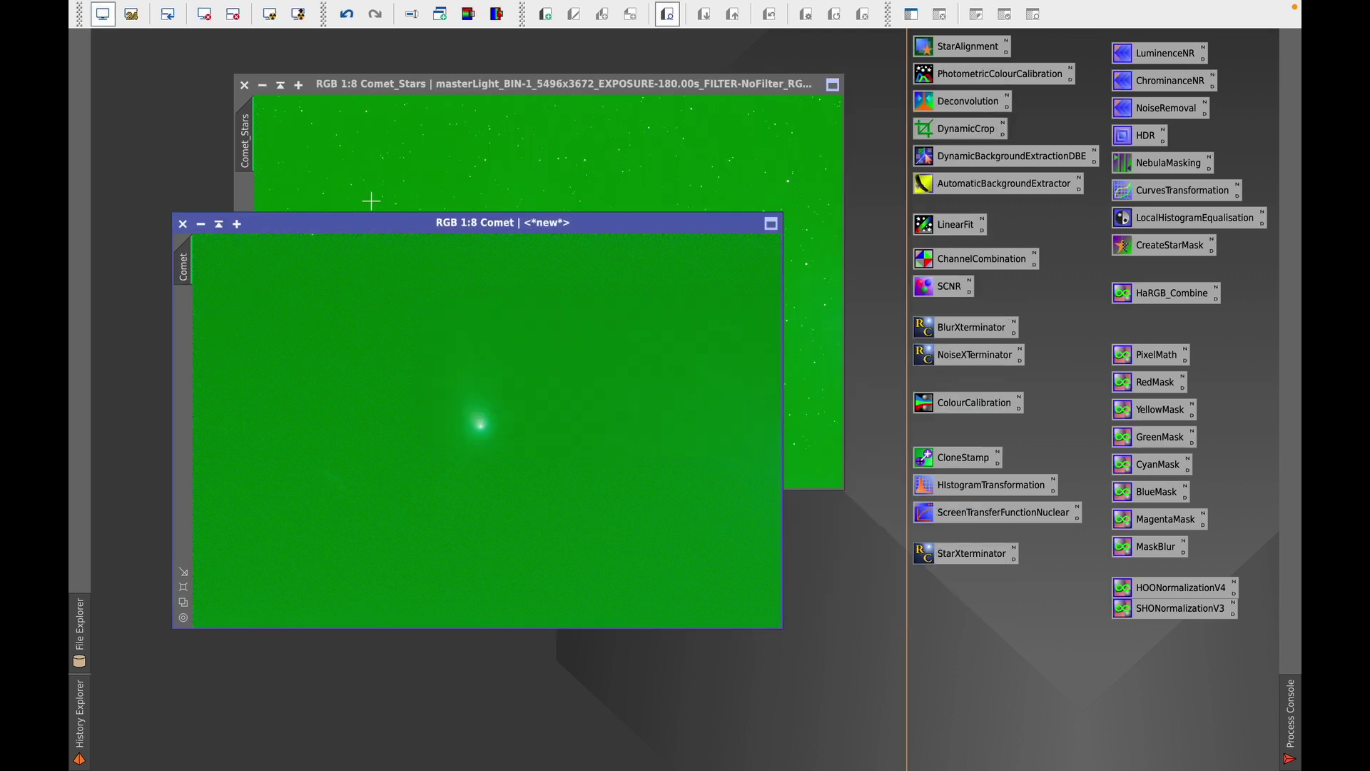
pyautogui.moveTo(374, 228); pyautogui.dragTo(485, 239)
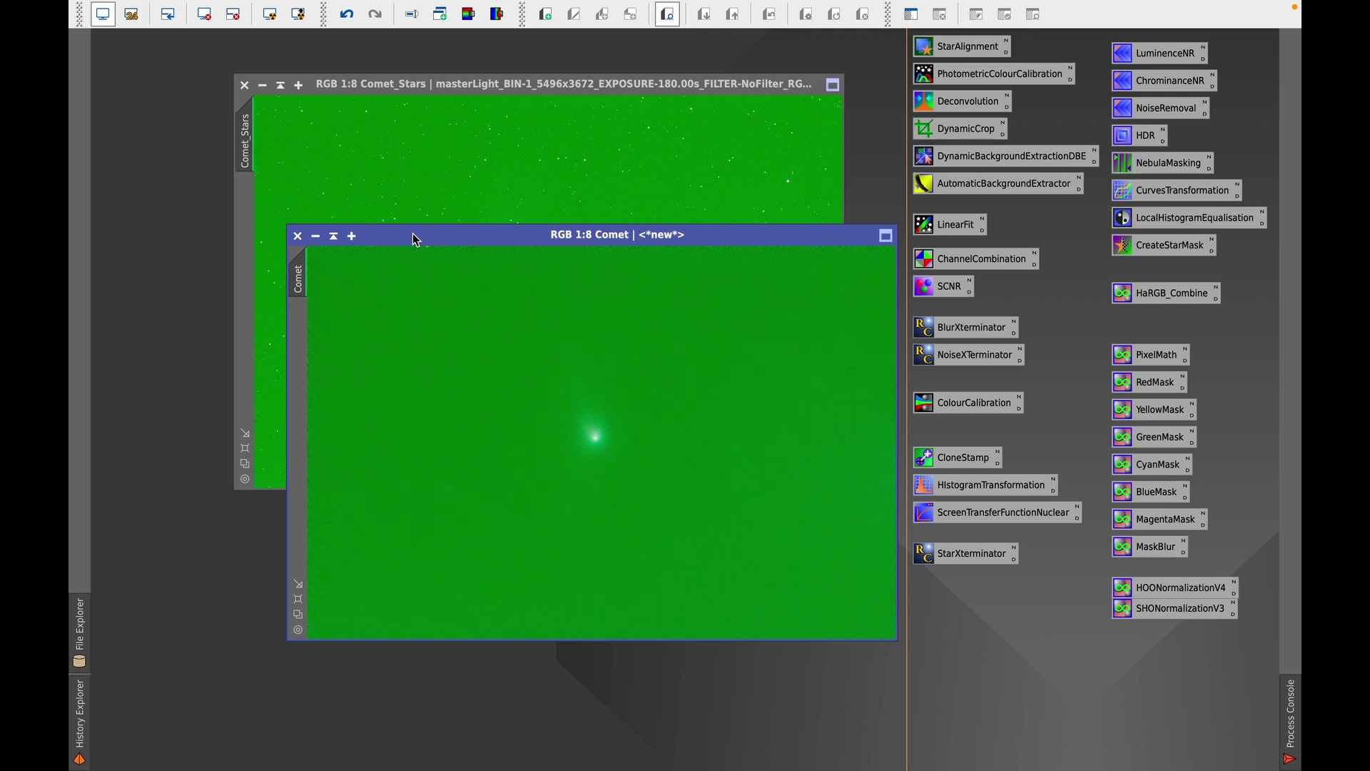
# Step: Start saving the Comet image under a new file, choosing the Comet folder and the XISF format
pyautogui.click(196, 9)
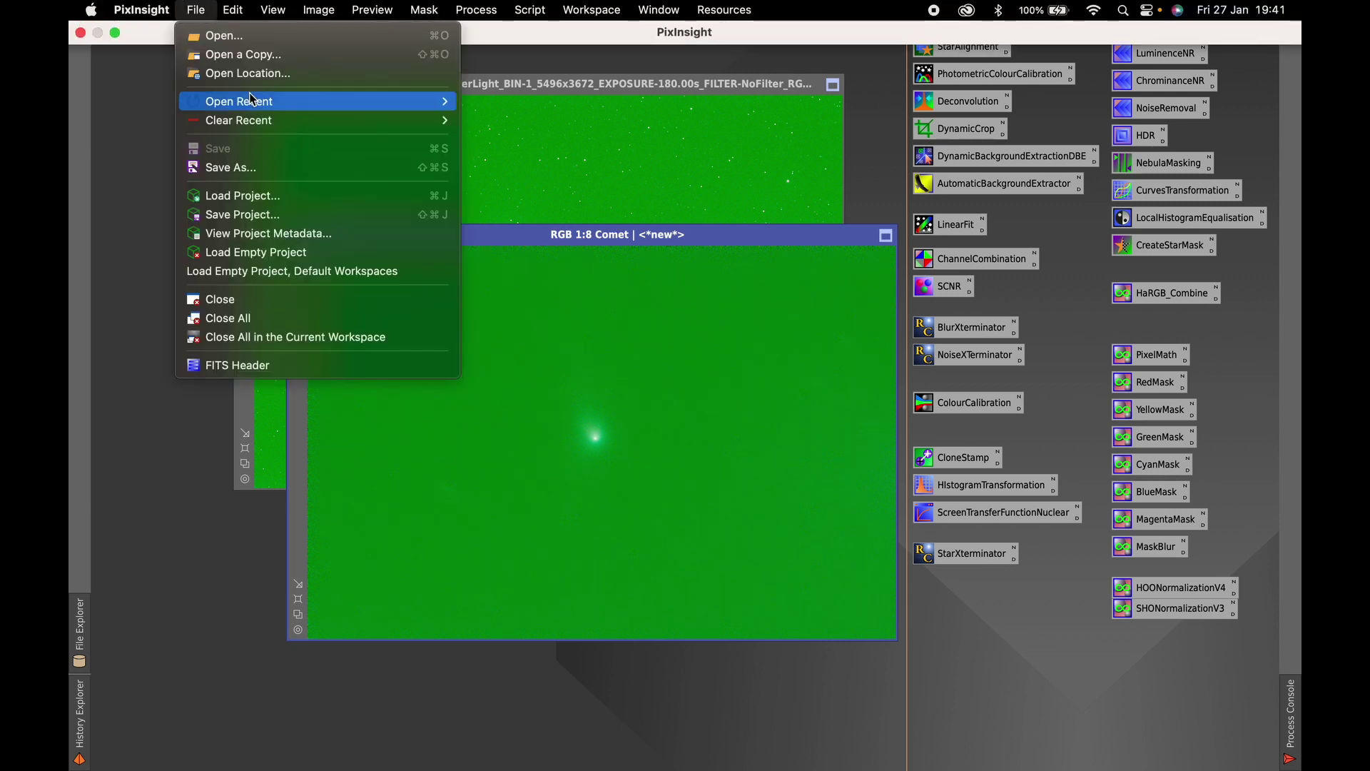
pyautogui.click(250, 167)
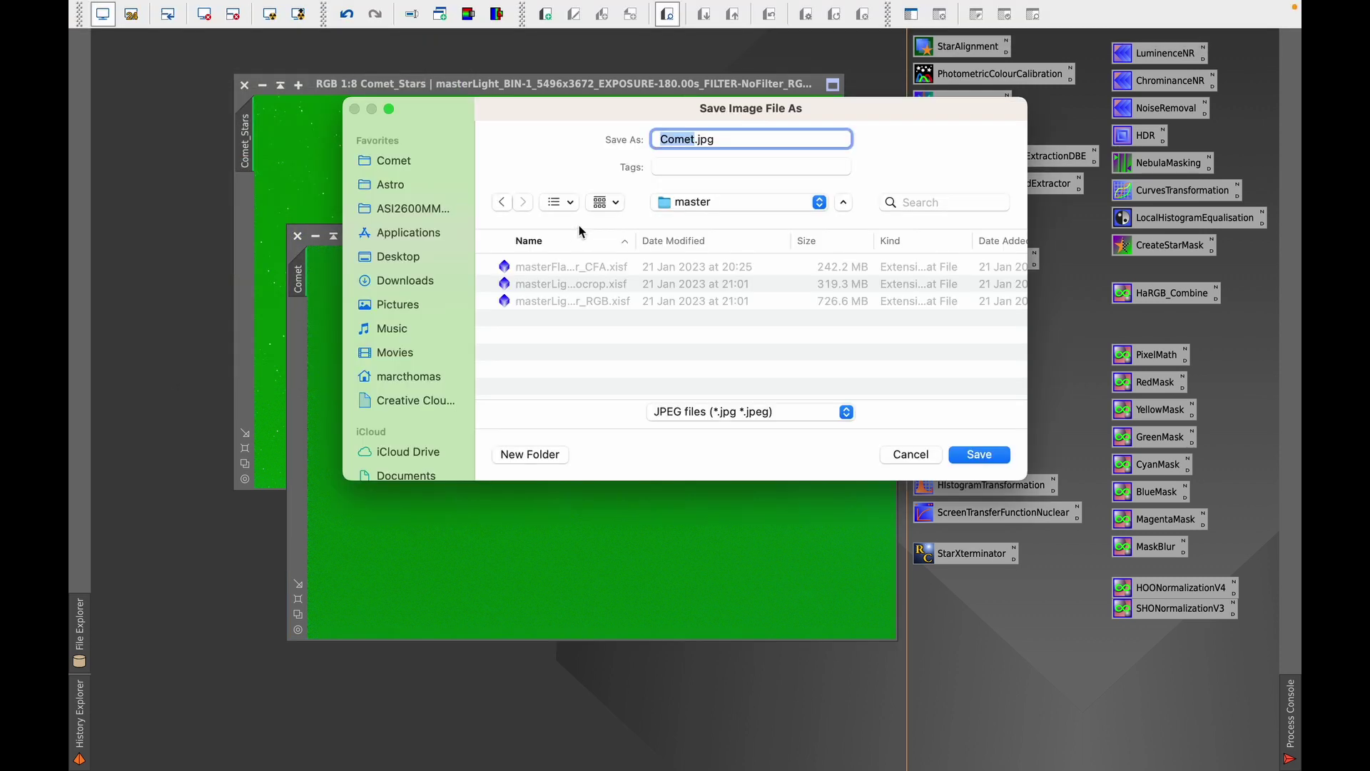
pyautogui.click(711, 206)
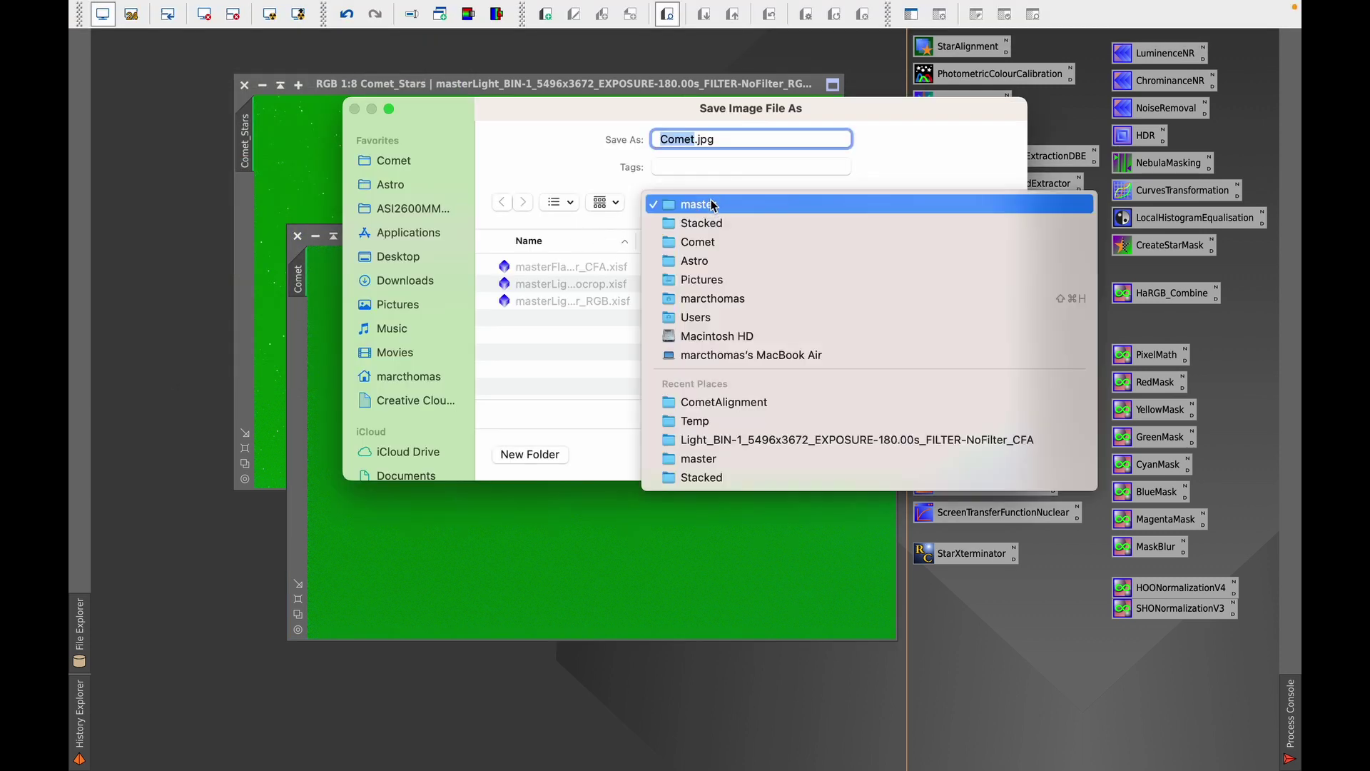
pyautogui.click(728, 241)
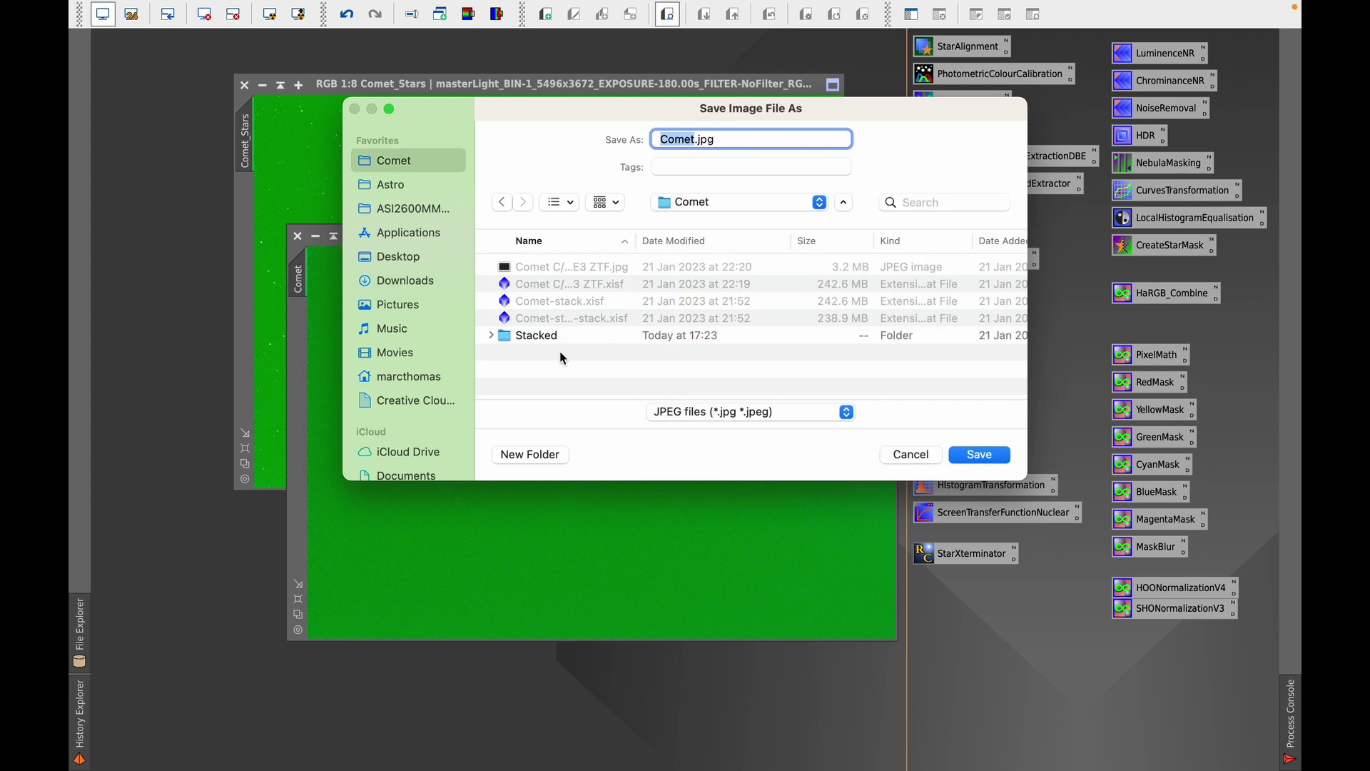
pyautogui.click(753, 412)
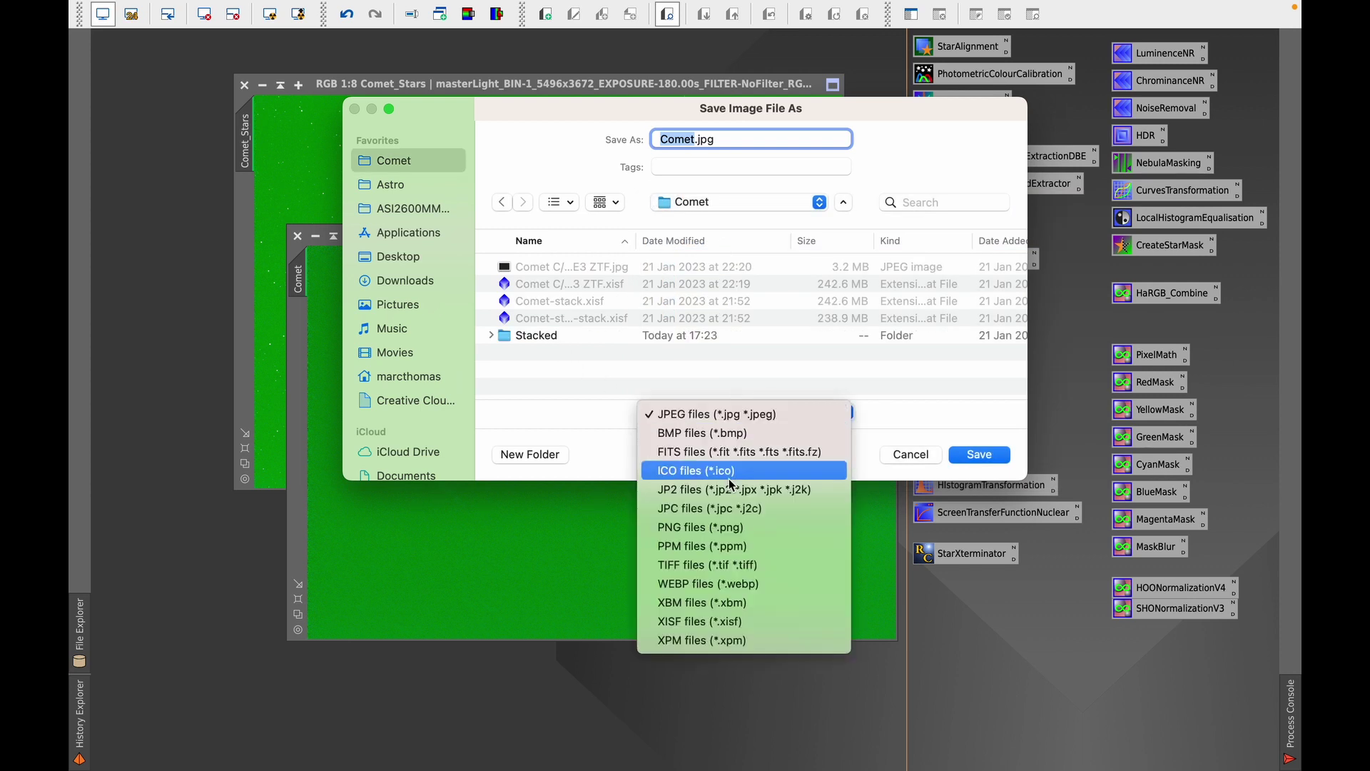
pyautogui.click(725, 622)
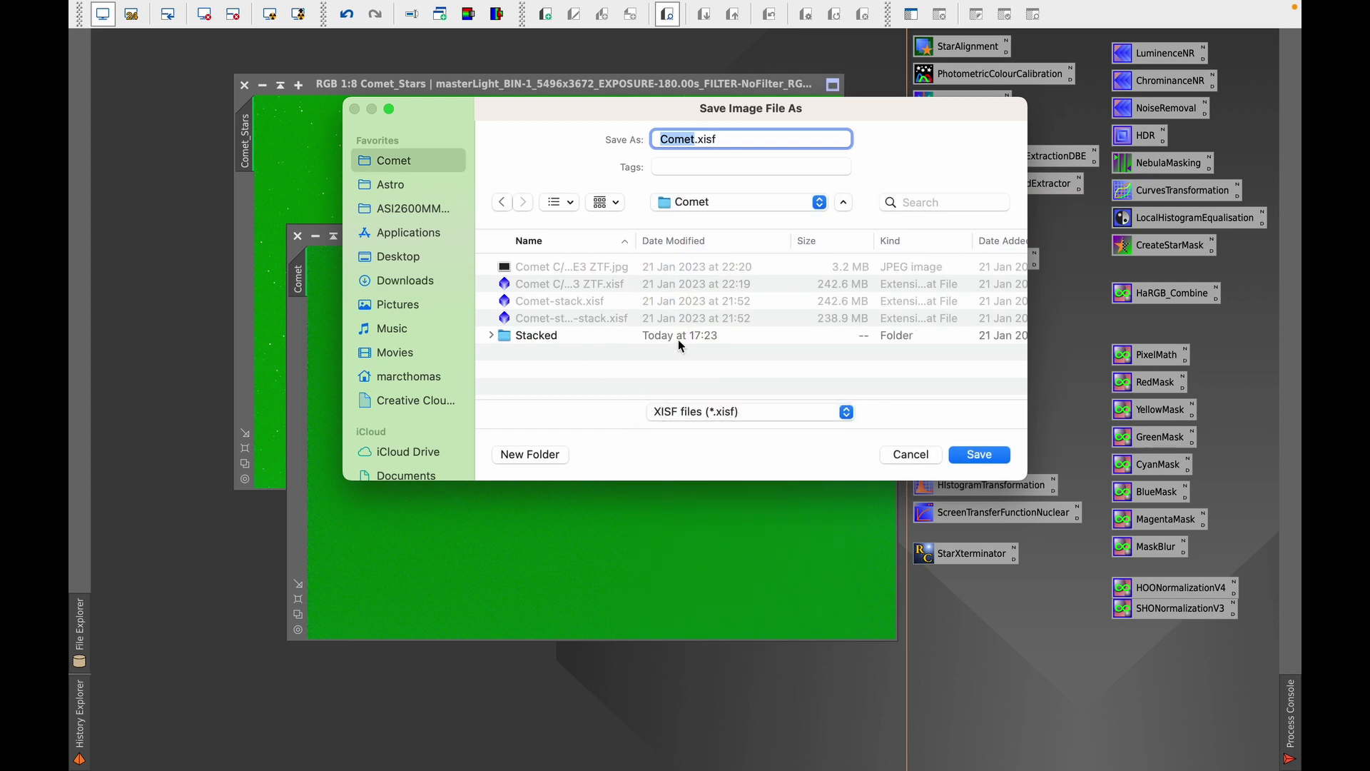
# Step: Create a folder named Video and save Comet.xisf in it, accepting the 32-bit floating point XISF options
pyautogui.click(538, 462)
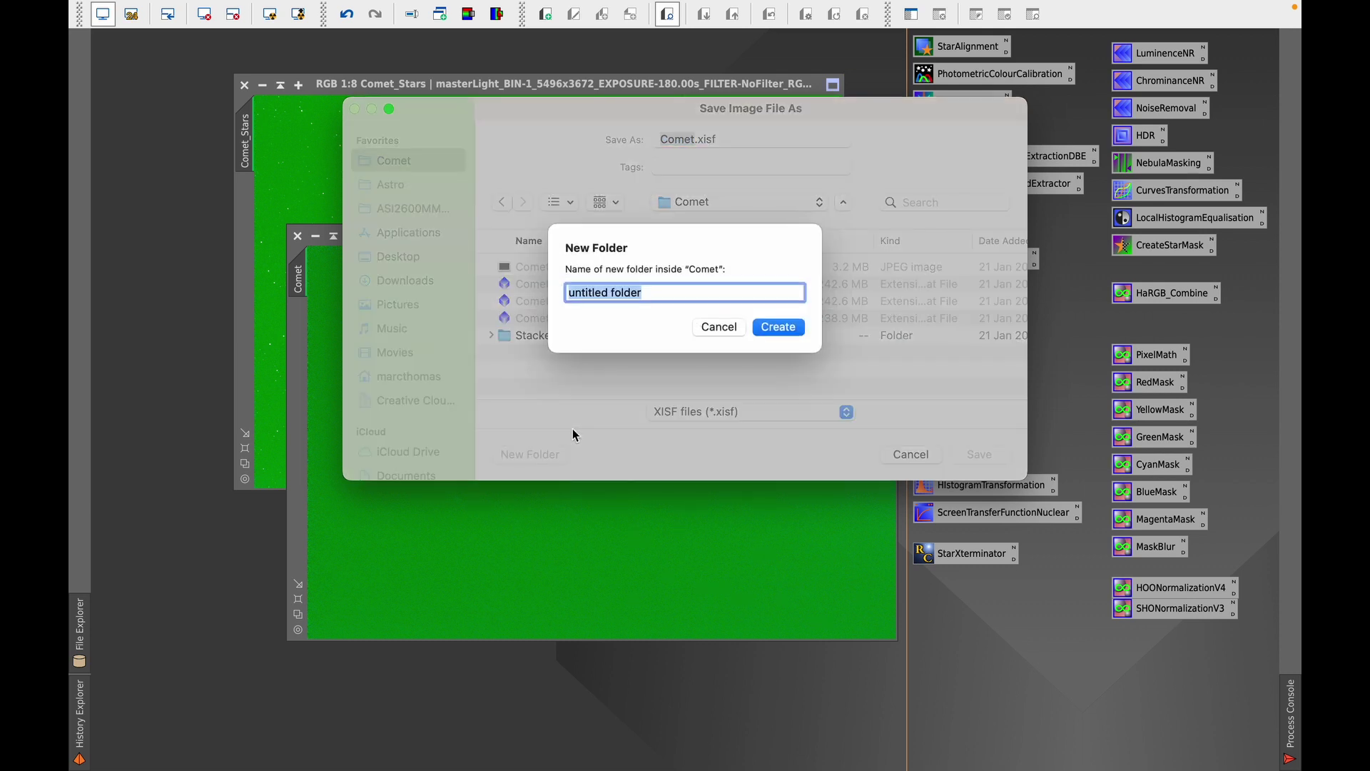
pyautogui.write('Video')
pyautogui.press('Return')
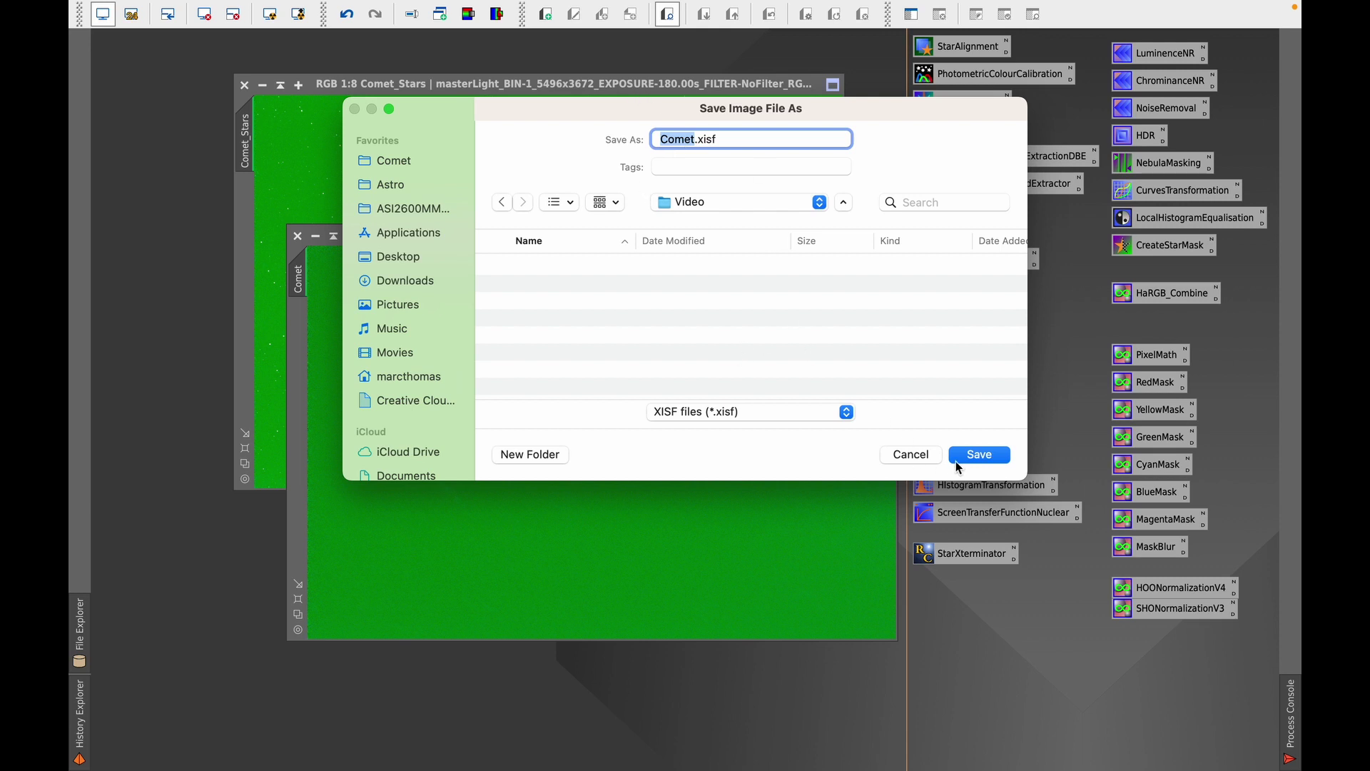
pyautogui.click(978, 455)
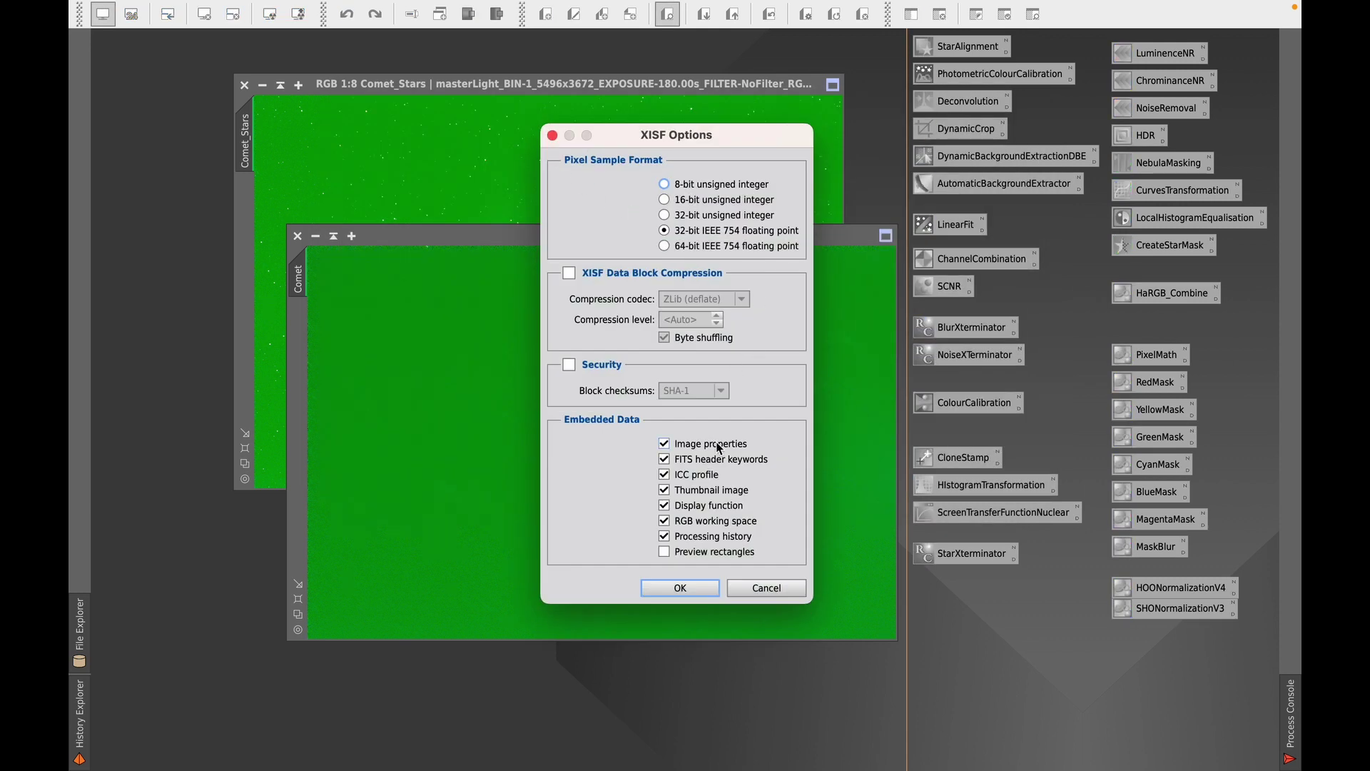
pyautogui.click(683, 587)
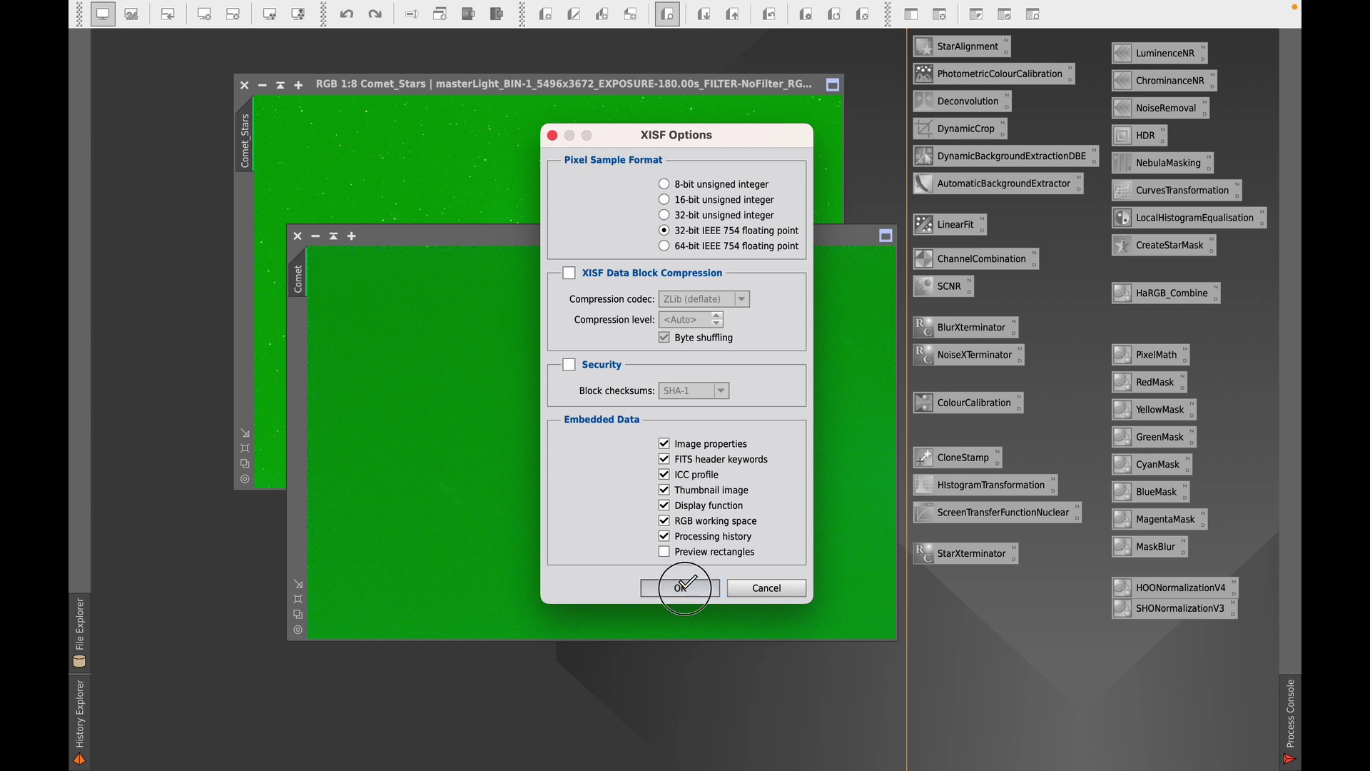
# Step: Start saving the Comet_Stars image under a new file, choosing the Video folder inside Comet
pyautogui.click(421, 84)
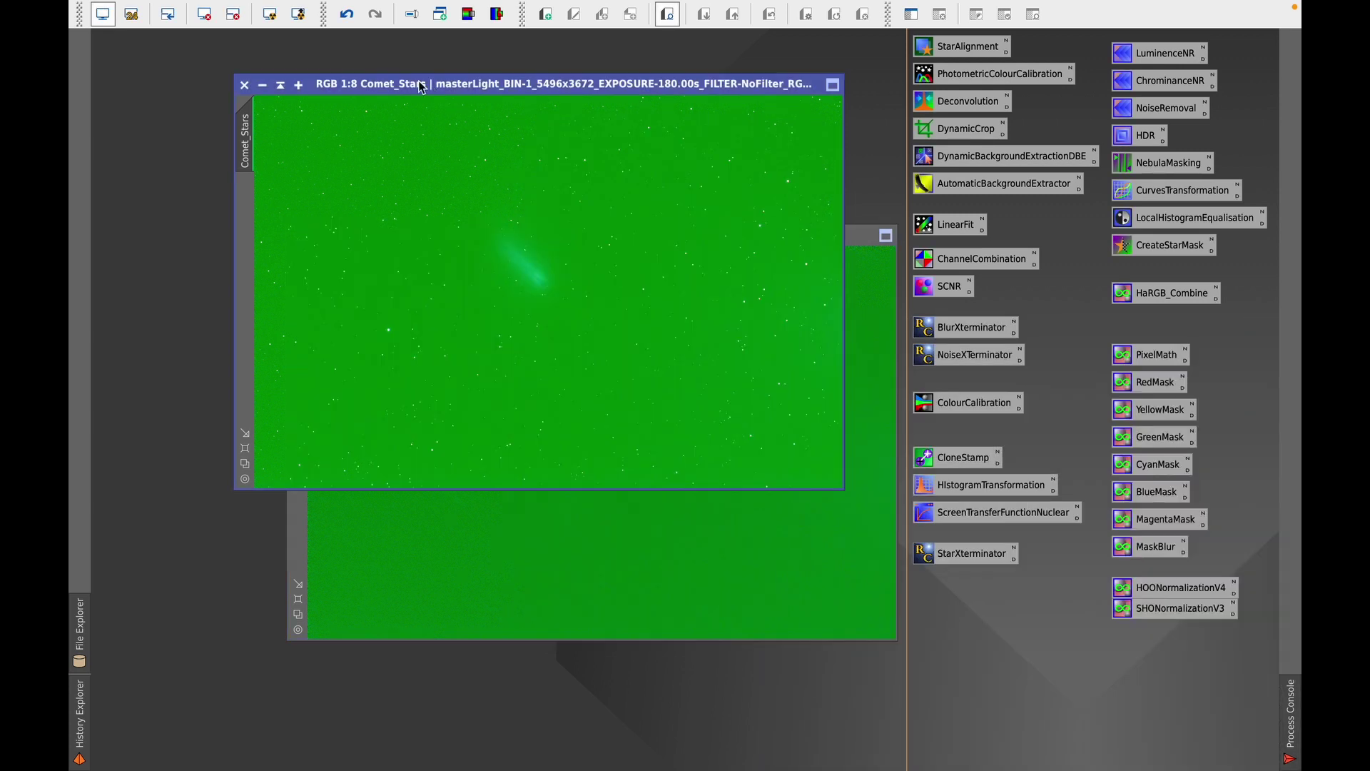
pyautogui.moveTo(141, 3)
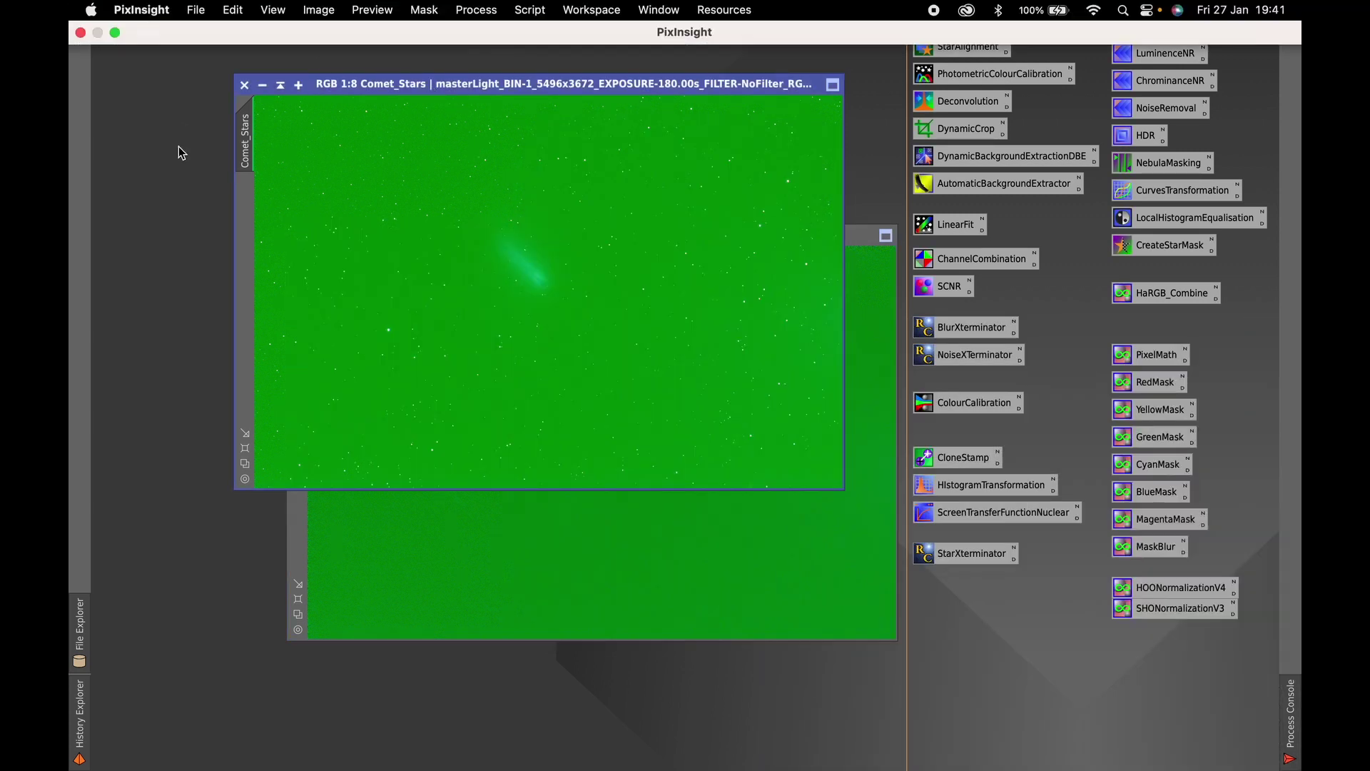
pyautogui.click(193, 9)
pyautogui.click(260, 165)
pyautogui.click(702, 202)
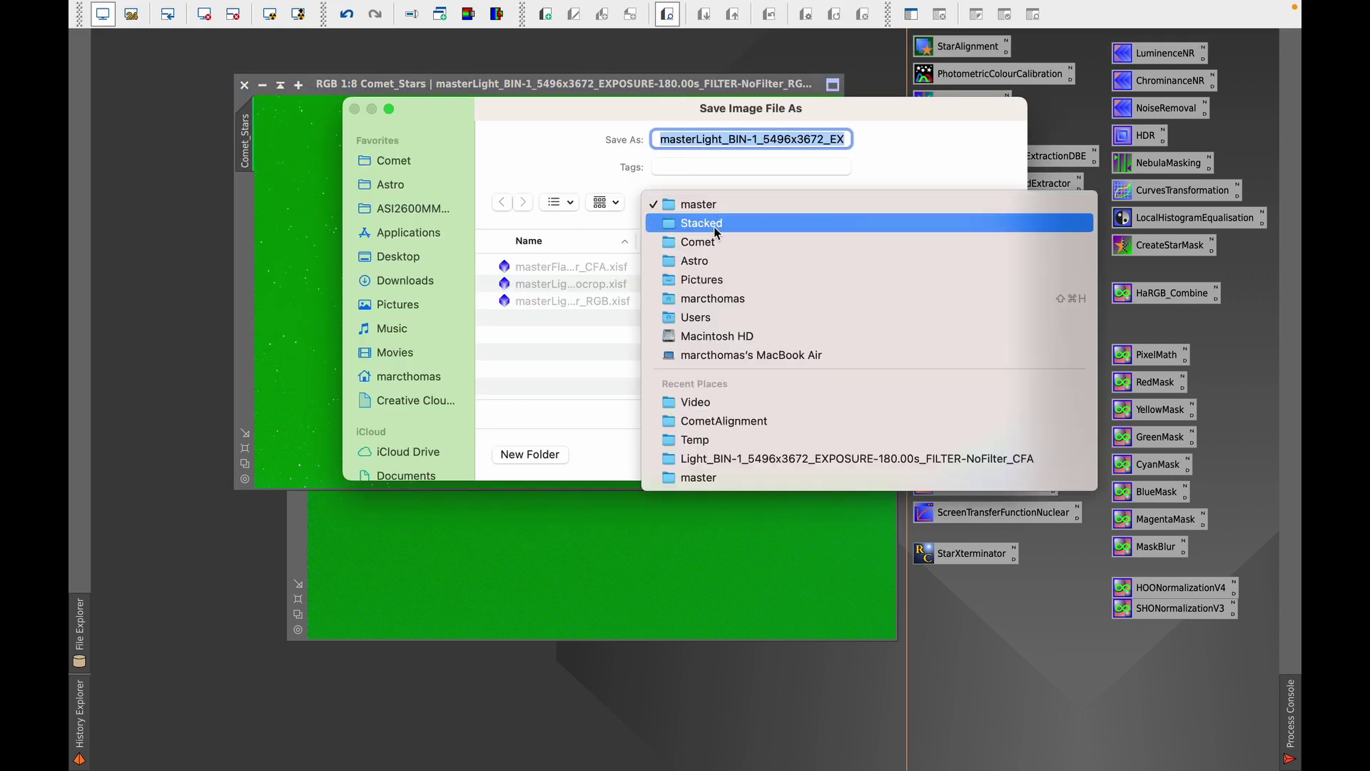
pyautogui.click(713, 240)
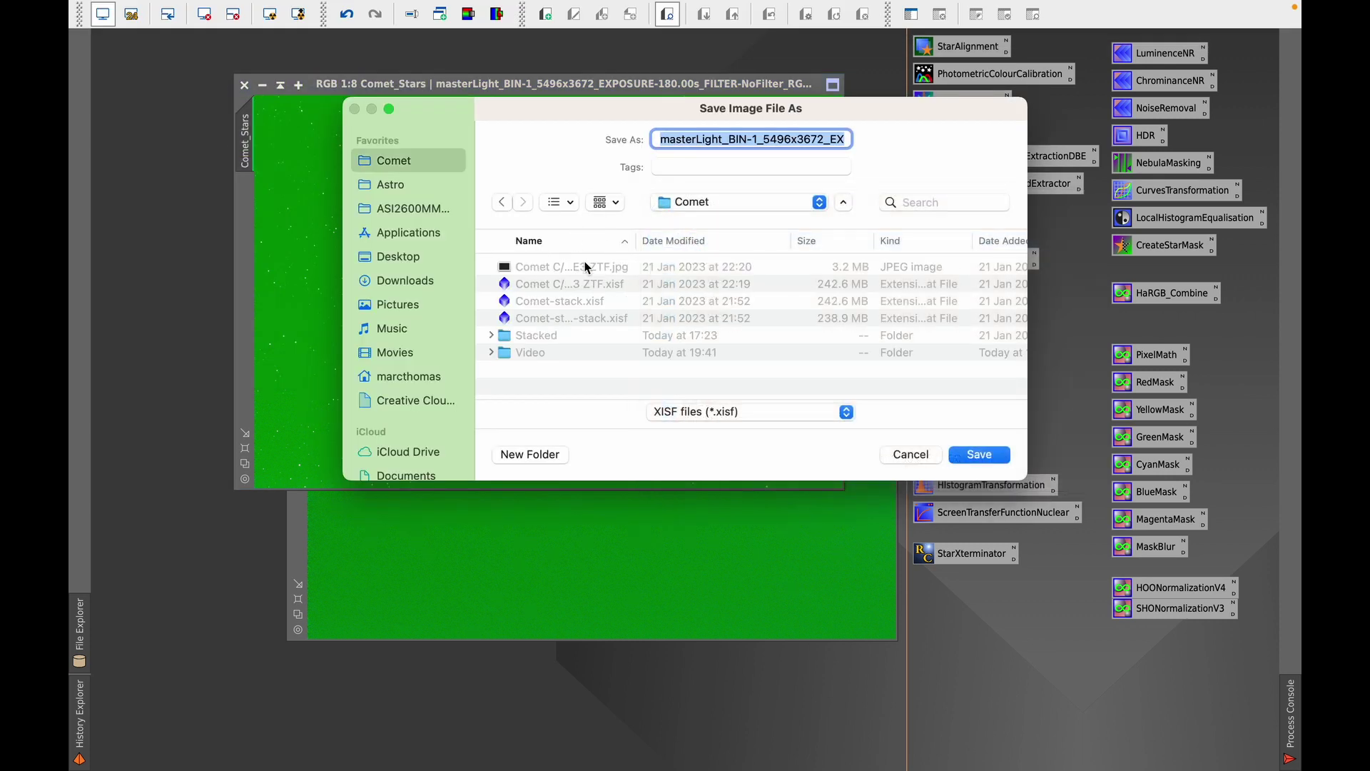
pyautogui.doubleClick(528, 353)
# Step: Name the file Comet_Stars and save it as XISF, accepting the 32-bit floating point options
pyautogui.click(771, 139)
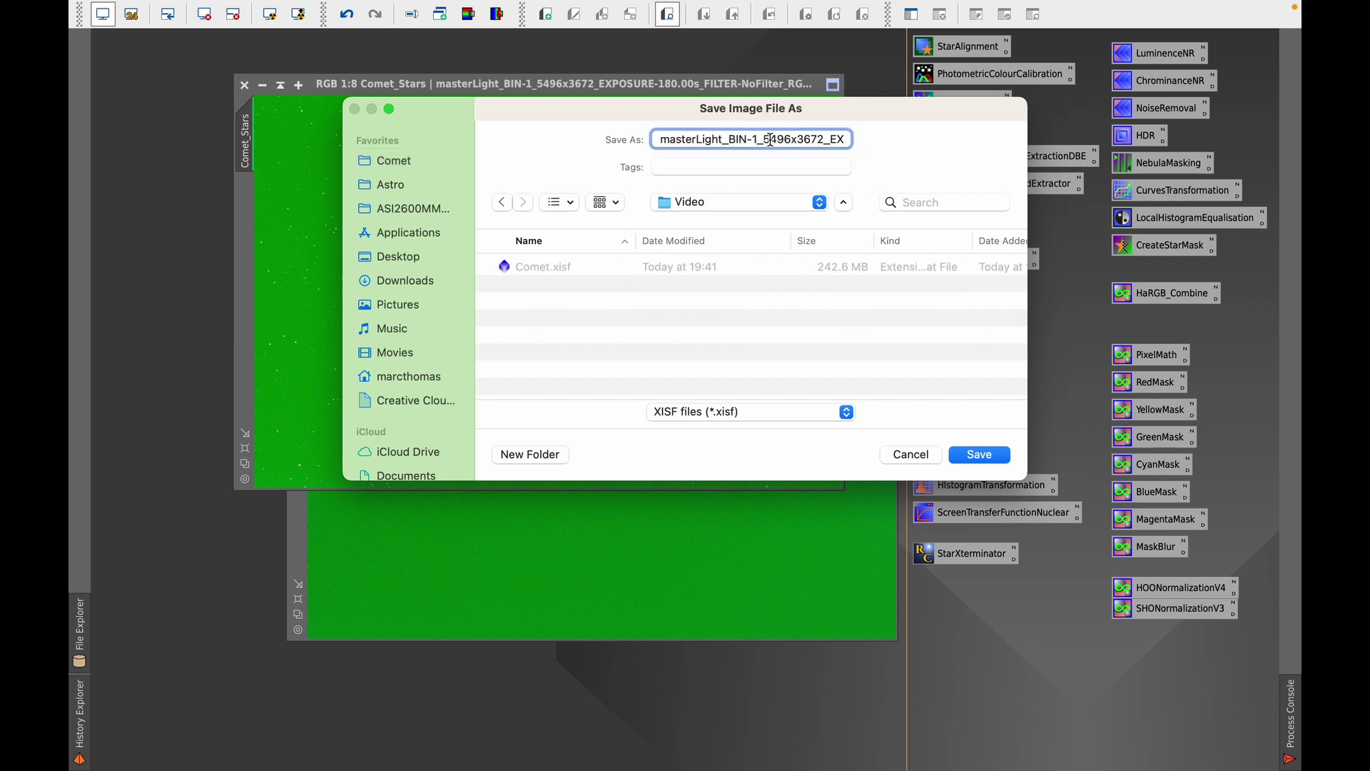
pyautogui.press('super+Right')
pyautogui.press('Left')
pyautogui.press('Left')
pyautogui.press('Left')
pyautogui.press('Left')
pyautogui.press('super+a')
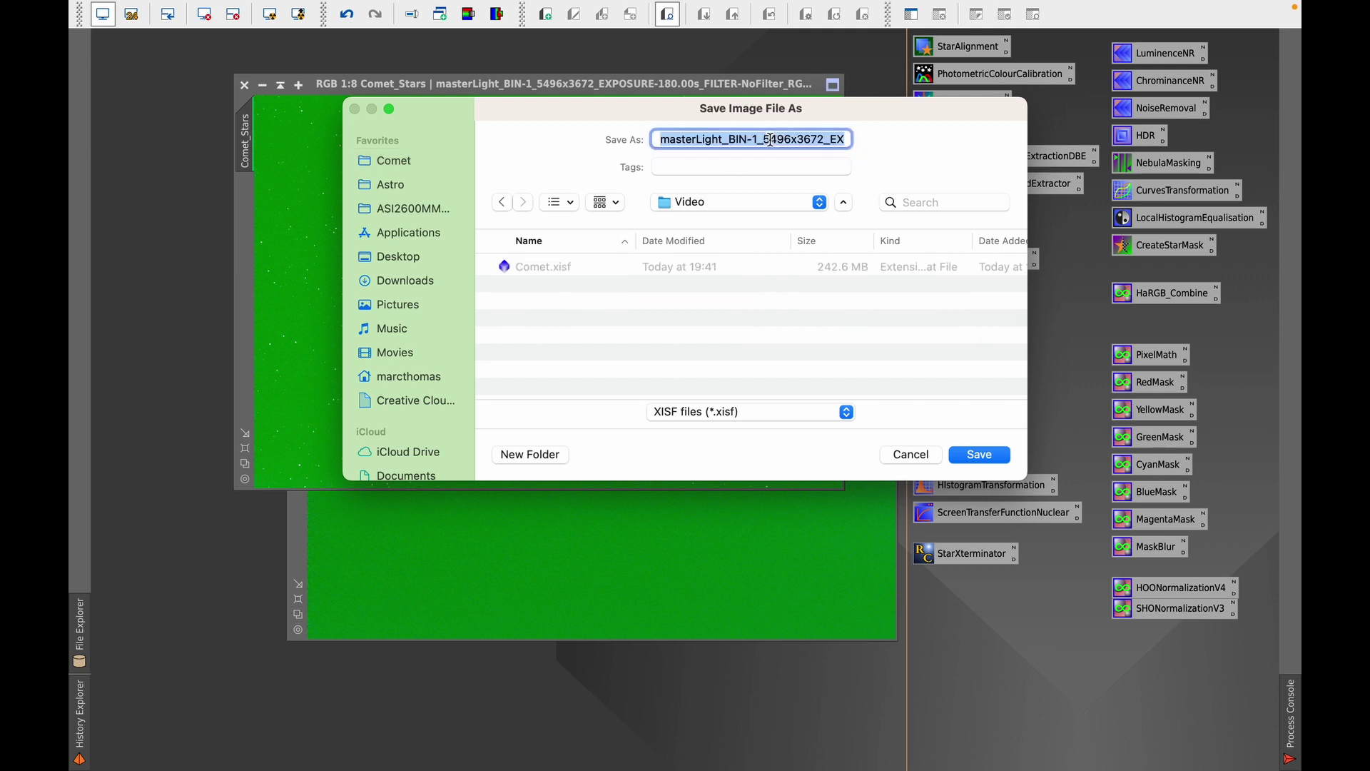
pyautogui.write('Comet_Sta')
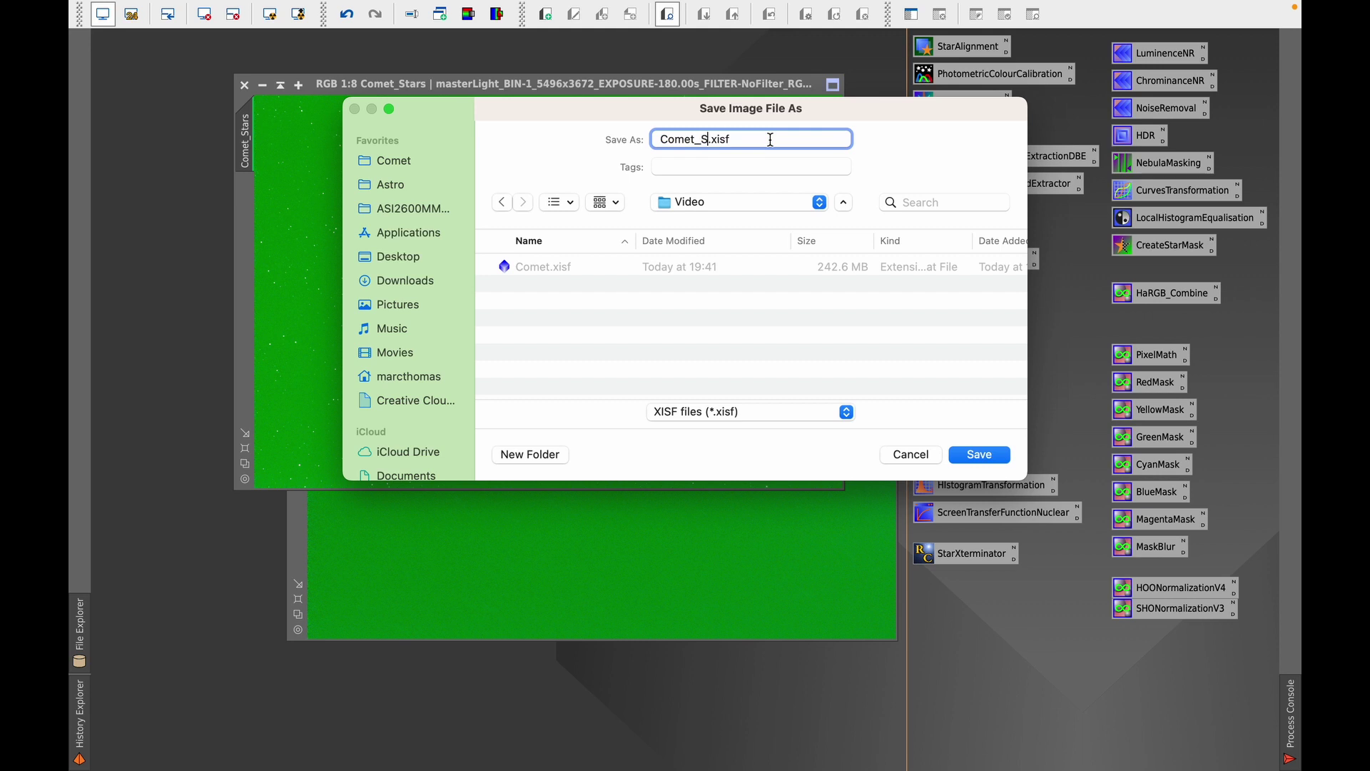
pyautogui.write('rs')
pyautogui.press('Return')
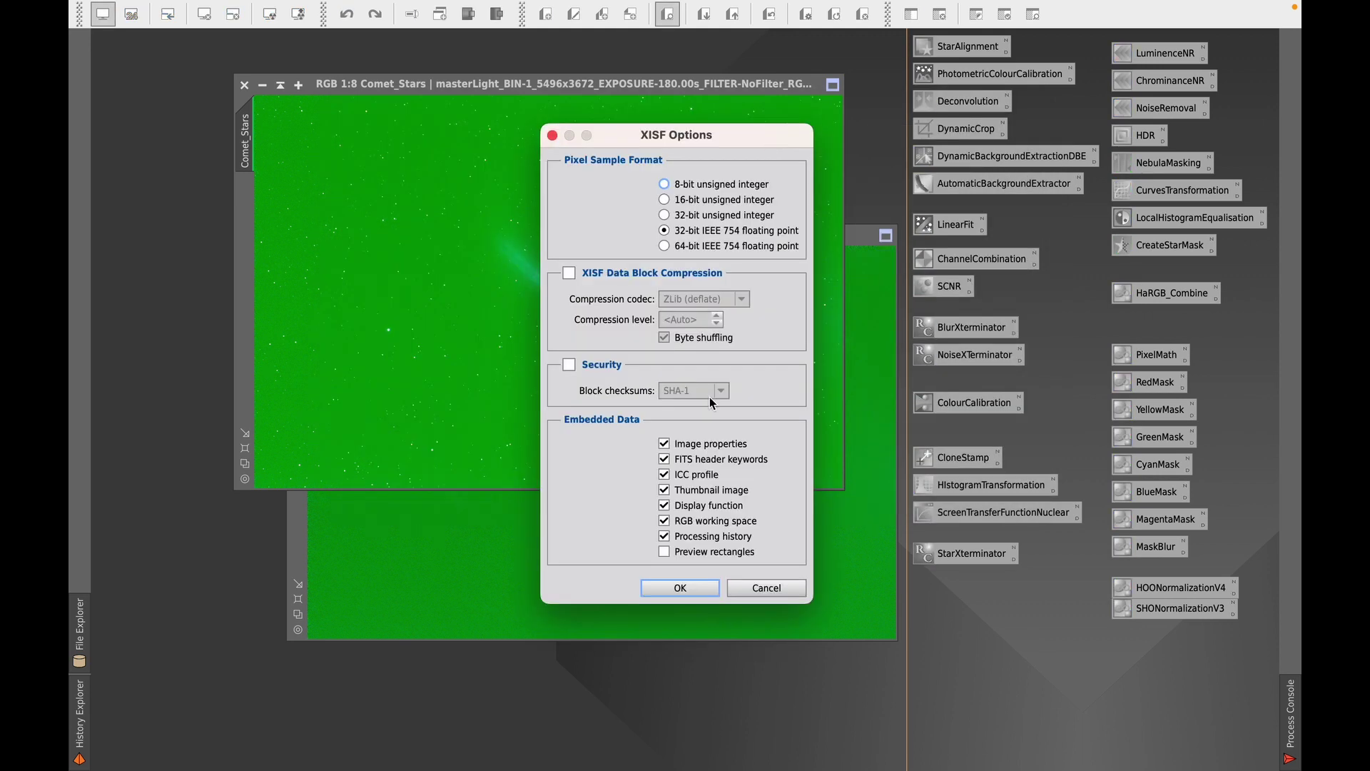
pyautogui.click(671, 586)
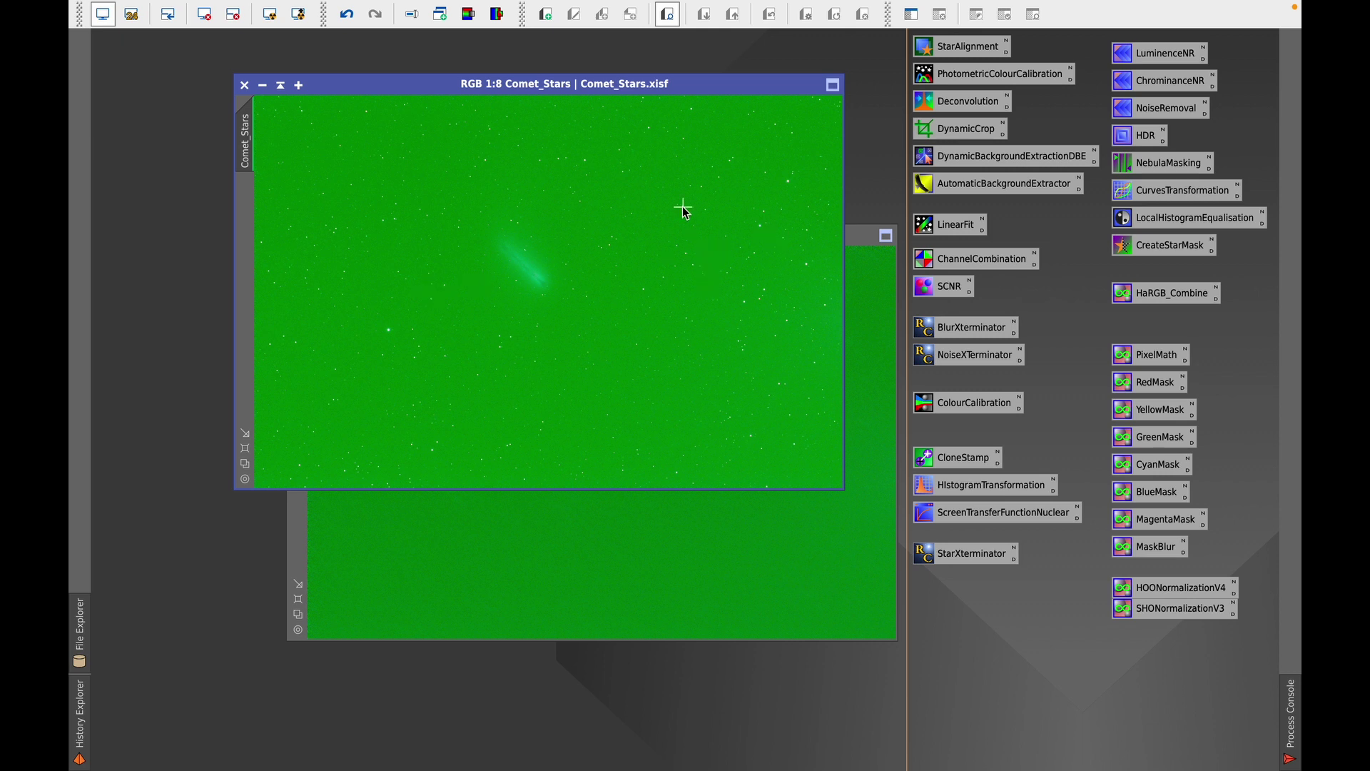
# Step: Arrange the Comet_Stars and Comet image windows so both are accessible, and start DynamicCrop on the Comet image
pyautogui.moveTo(575, 85); pyautogui.dragTo(468, 67)
pyautogui.moveTo(772, 236); pyautogui.dragTo(740, 147)
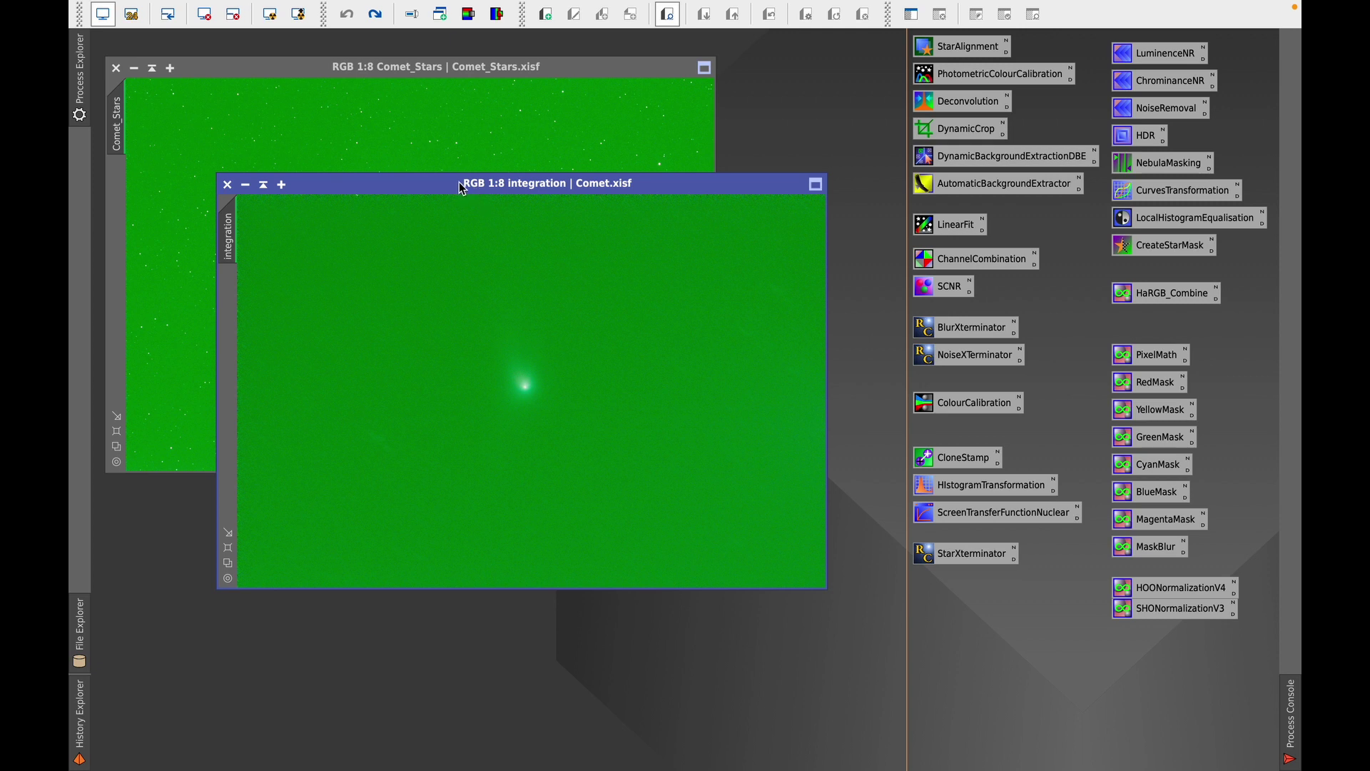
pyautogui.doubleClick(967, 130)
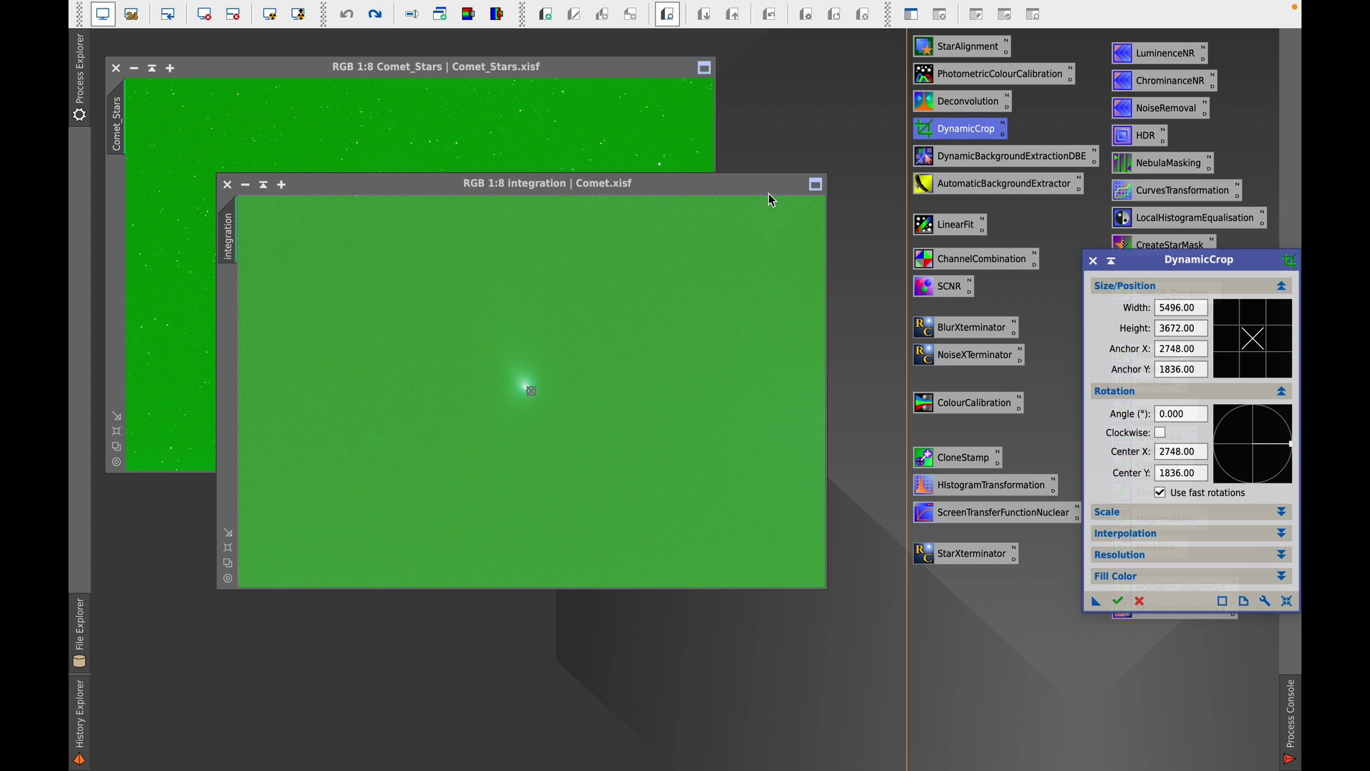
pyautogui.moveTo(747, 191); pyautogui.dragTo(755, 183)
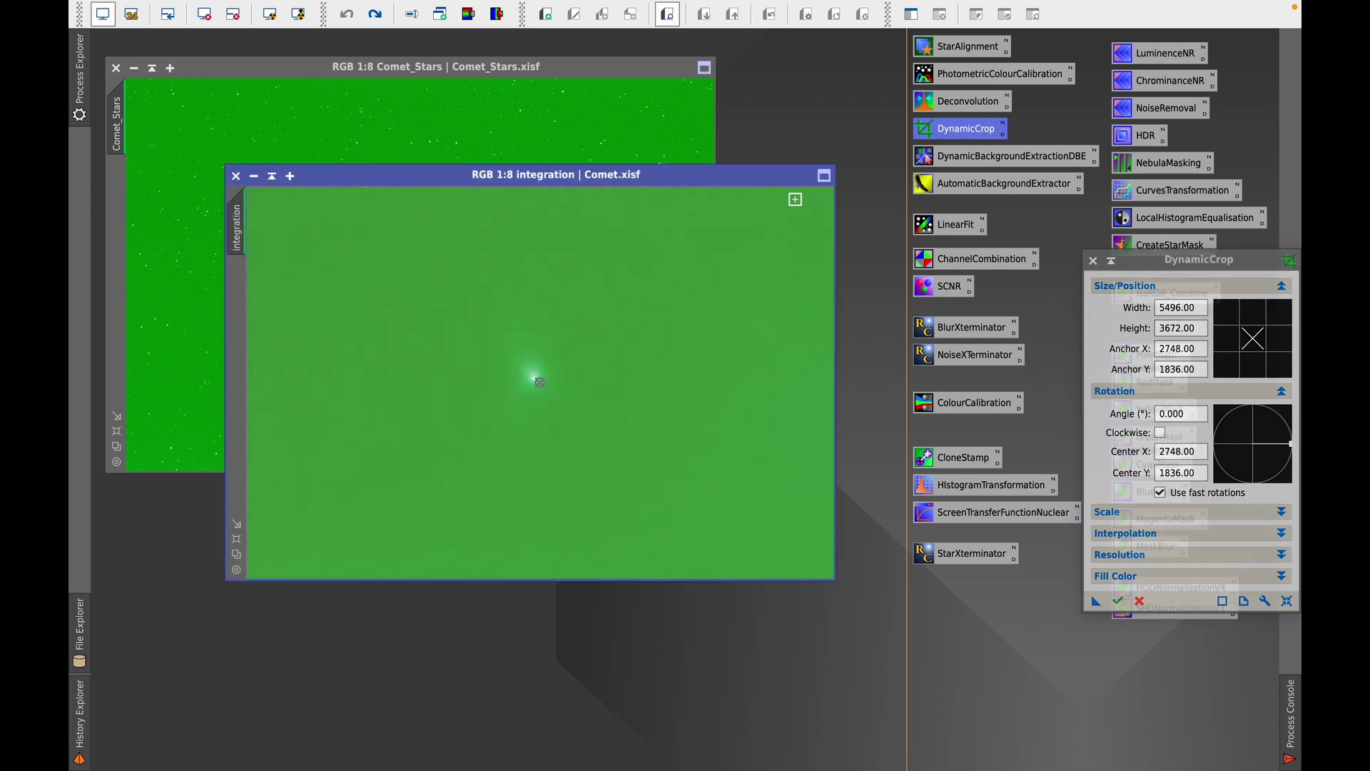
# Step: Examine the noise along the upper edge of the Comet image at high magnification
pyautogui.scroll(5, 540, 382)
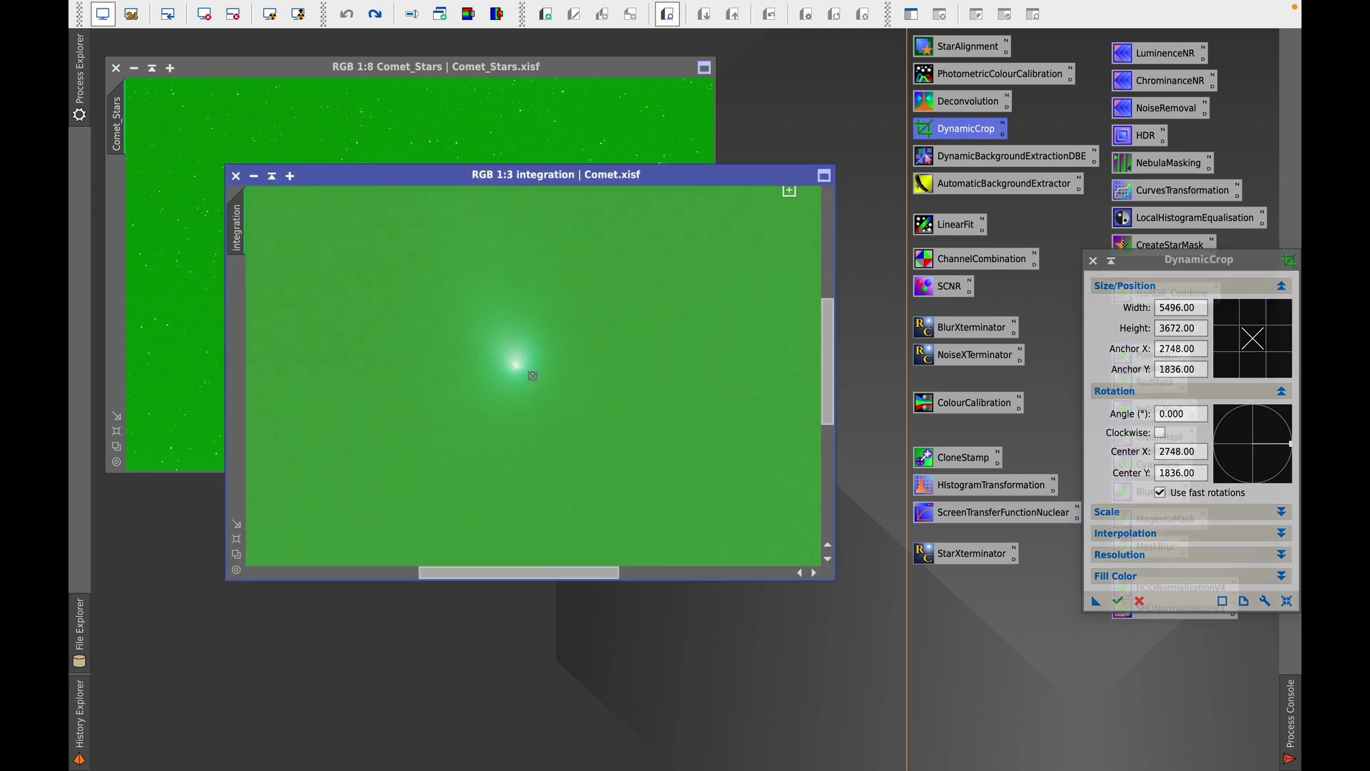
pyautogui.click(831, 204)
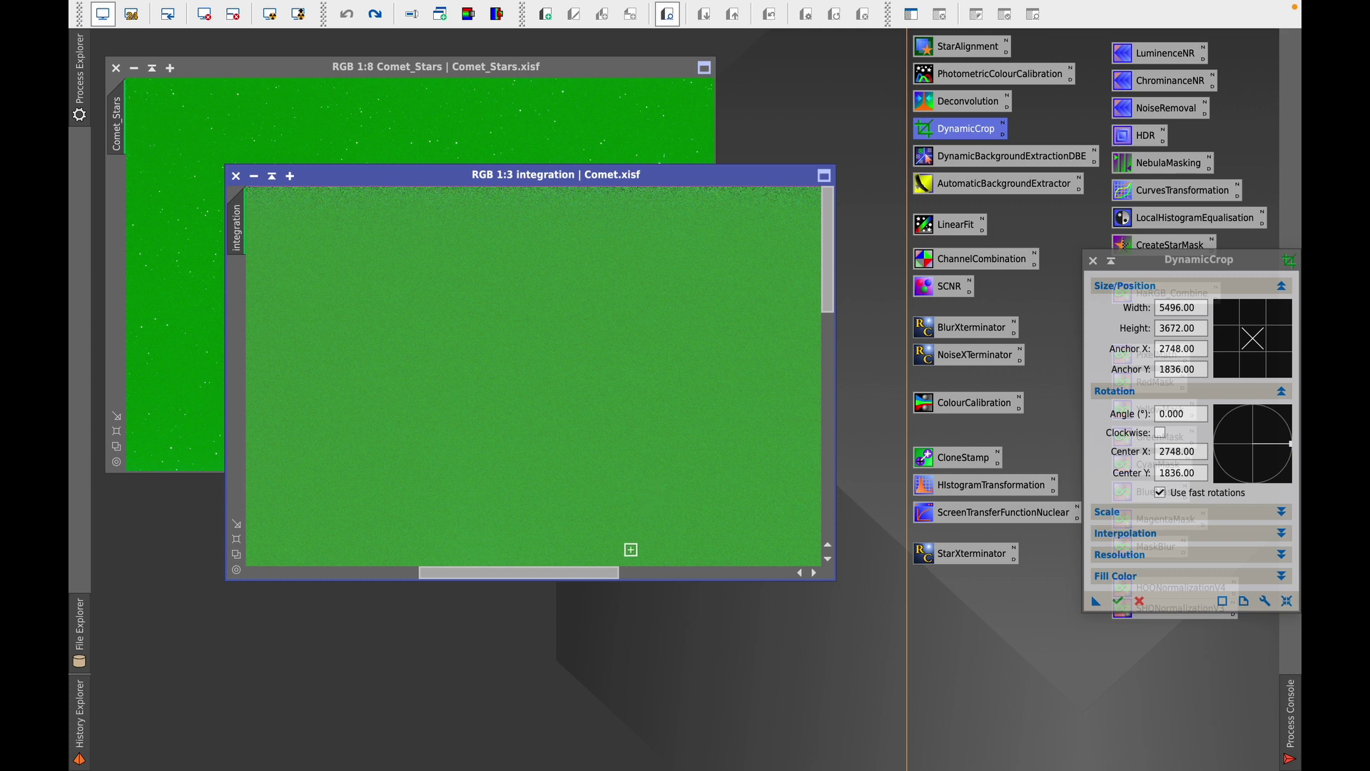
pyautogui.moveTo(603, 575); pyautogui.dragTo(778, 578)
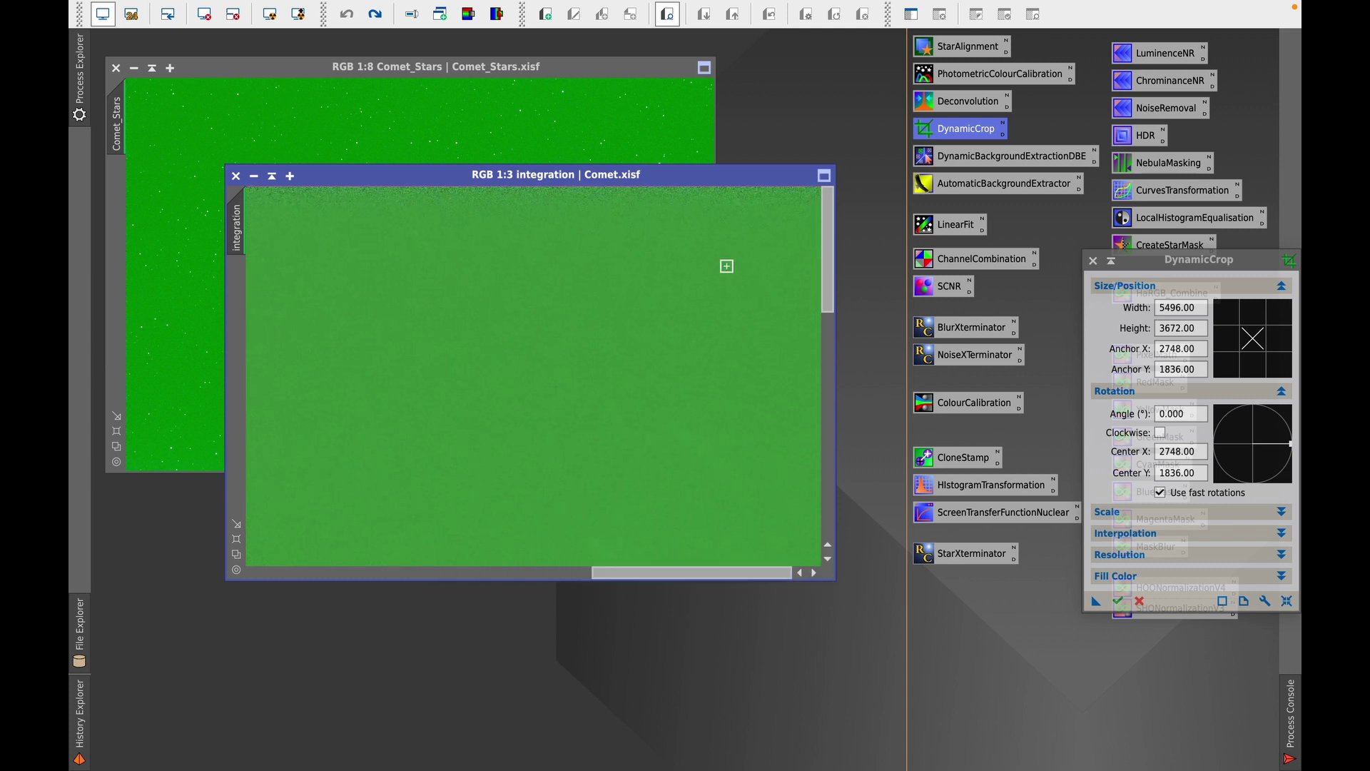
pyautogui.scroll(3, 726, 265)
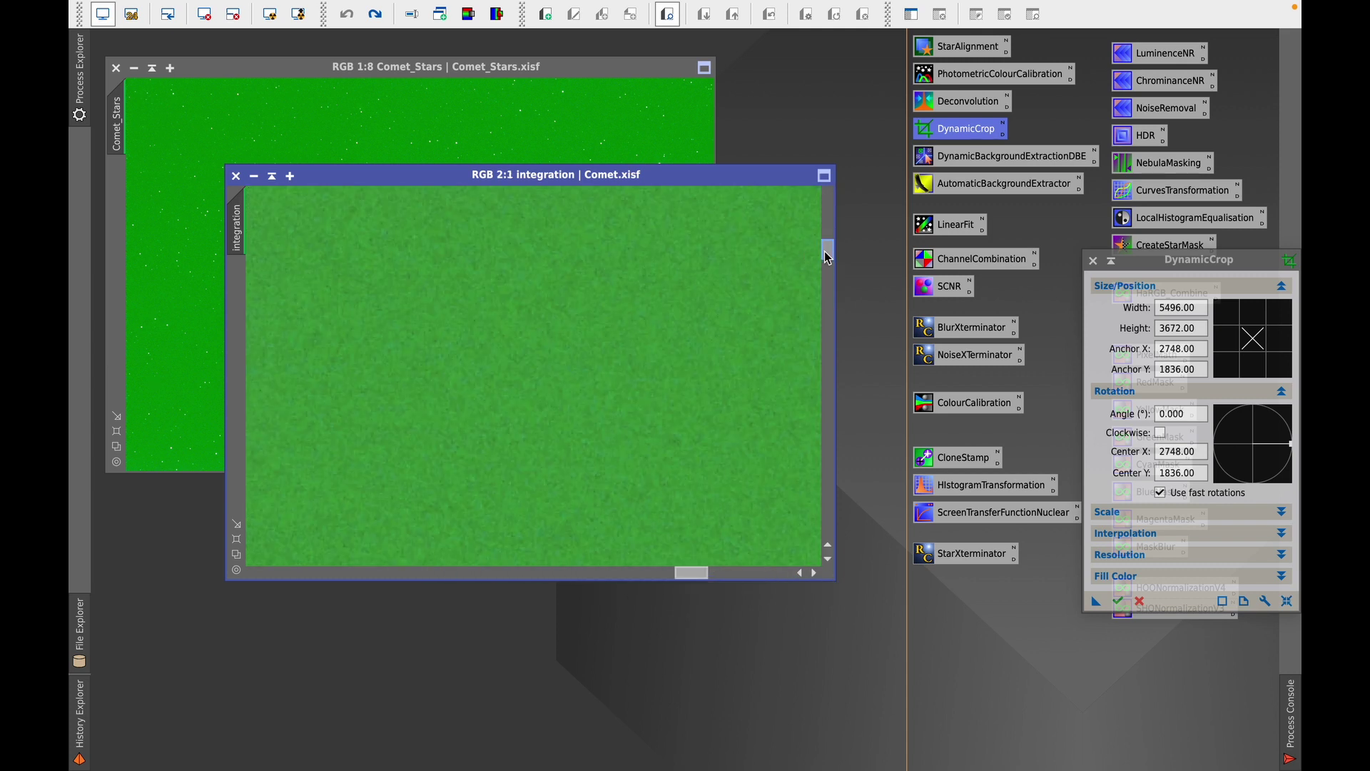
pyautogui.moveTo(826, 206); pyautogui.dragTo(827, 197)
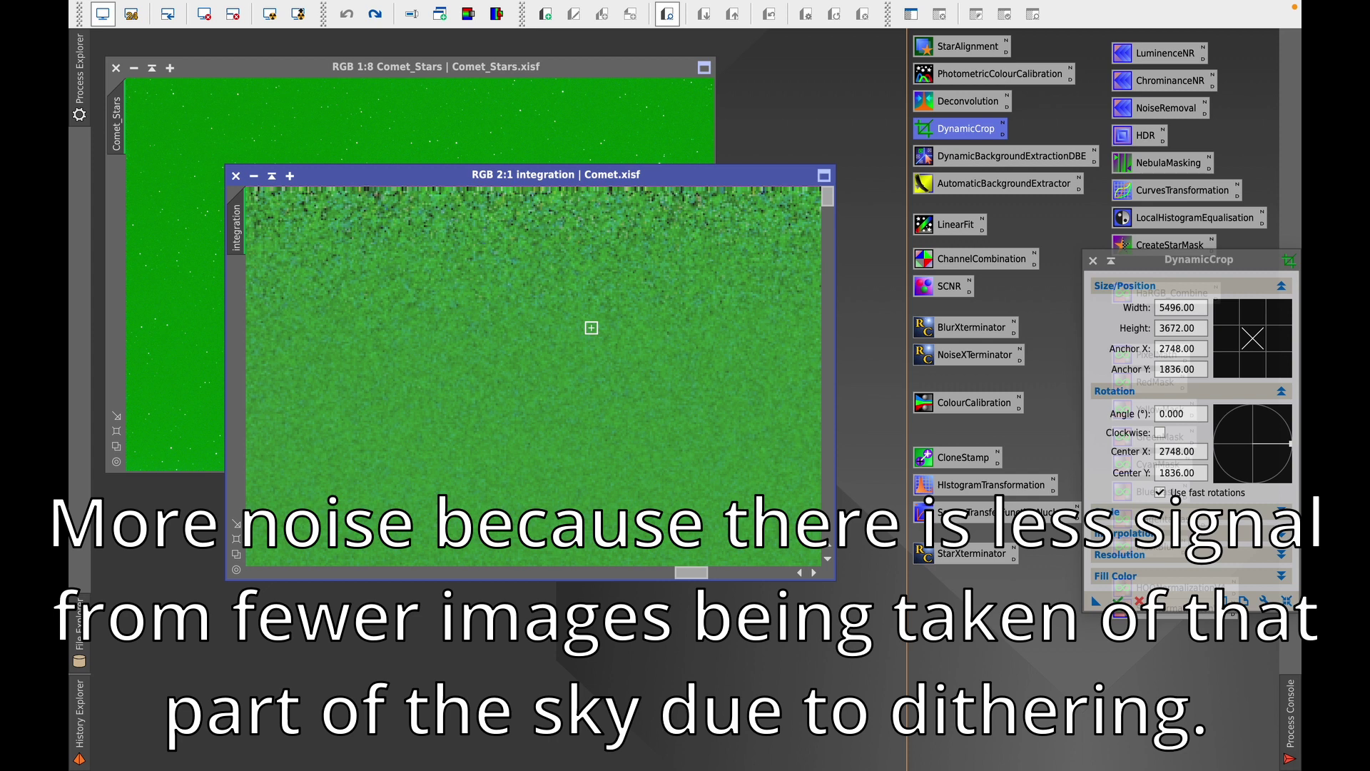
pyautogui.hotkey('ctrl', 'shift', 'z')
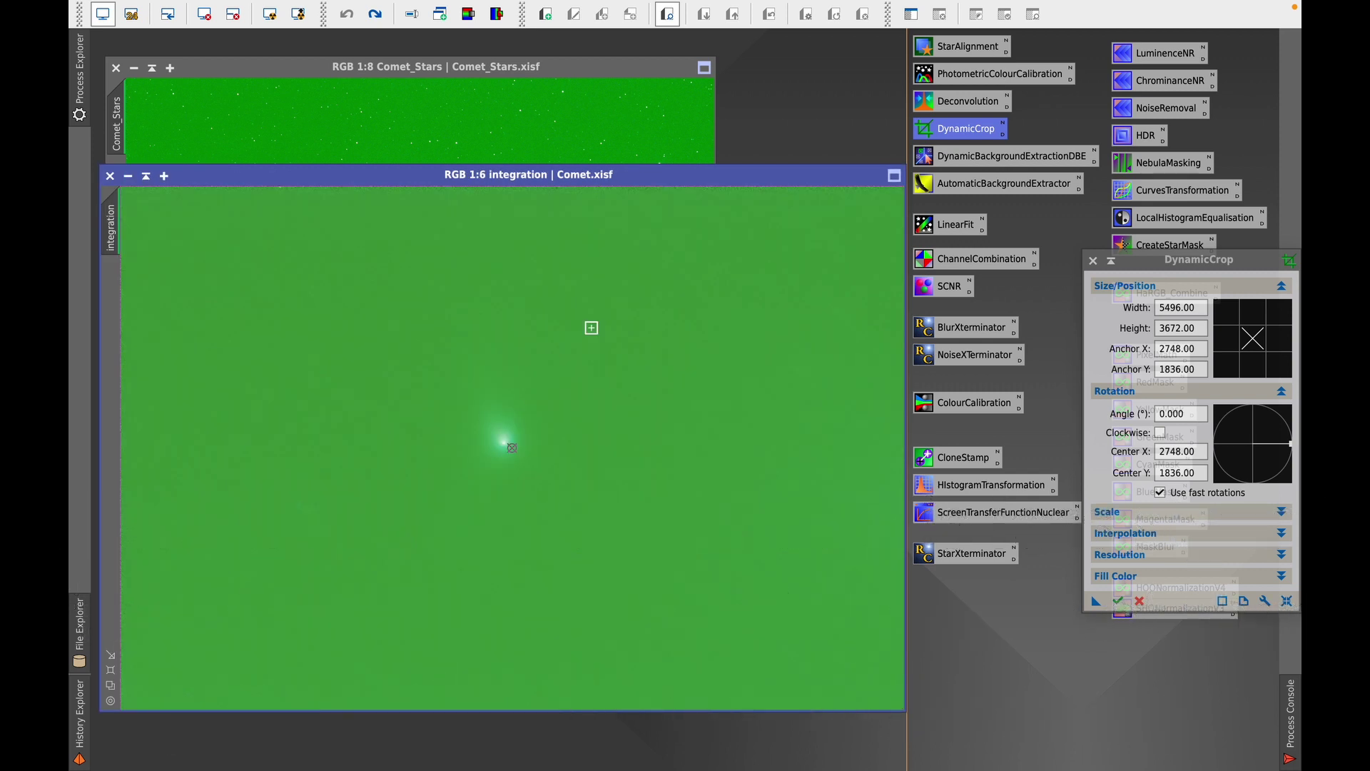
pyautogui.scroll(-1, 676, 299)
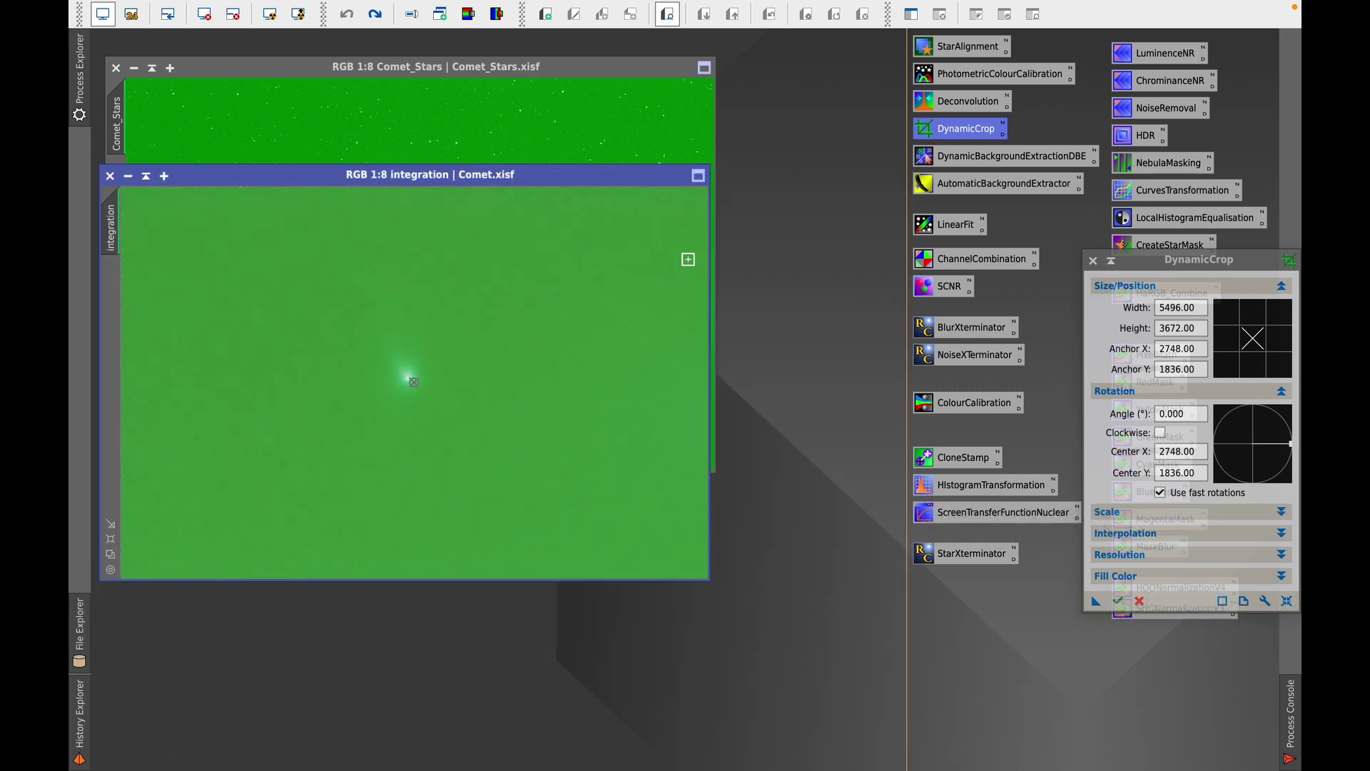
pyautogui.moveTo(601, 175); pyautogui.dragTo(715, 201)
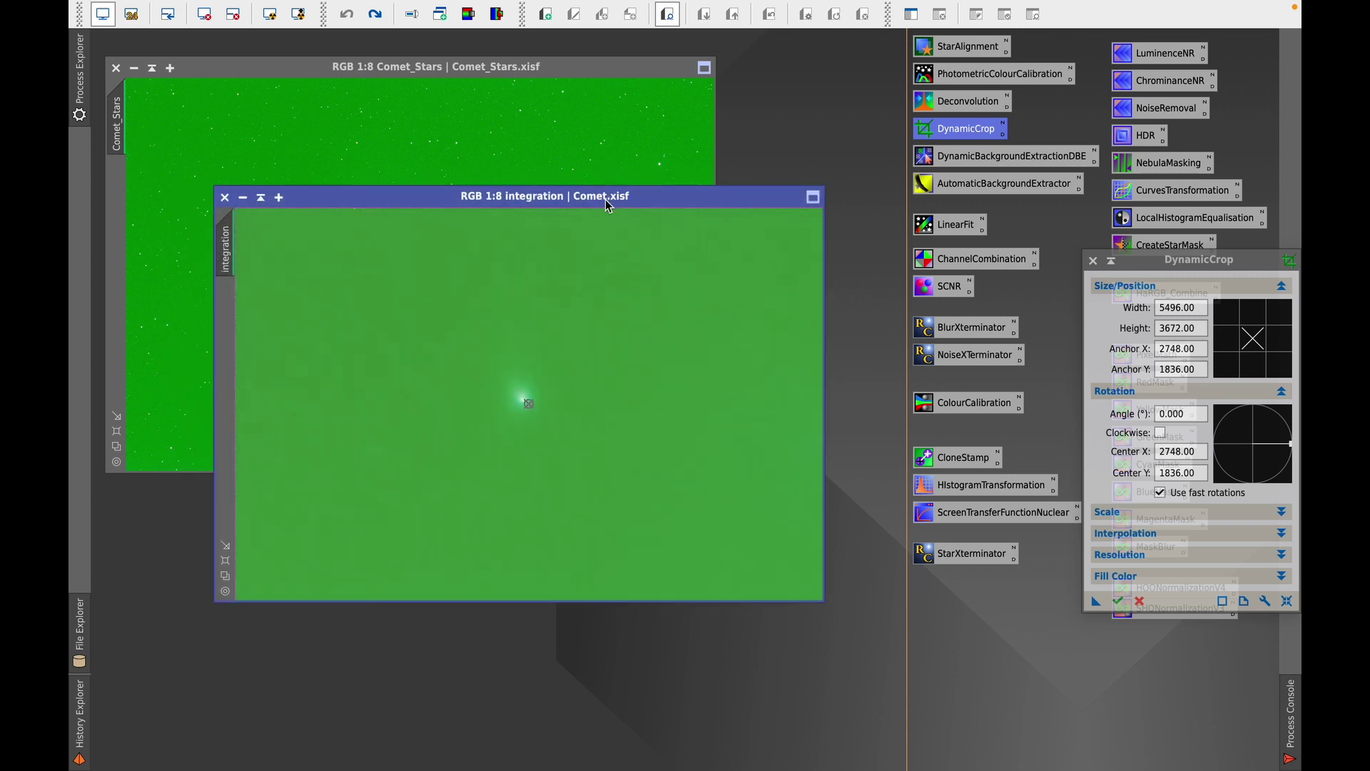
pyautogui.scroll(1, 606, 199)
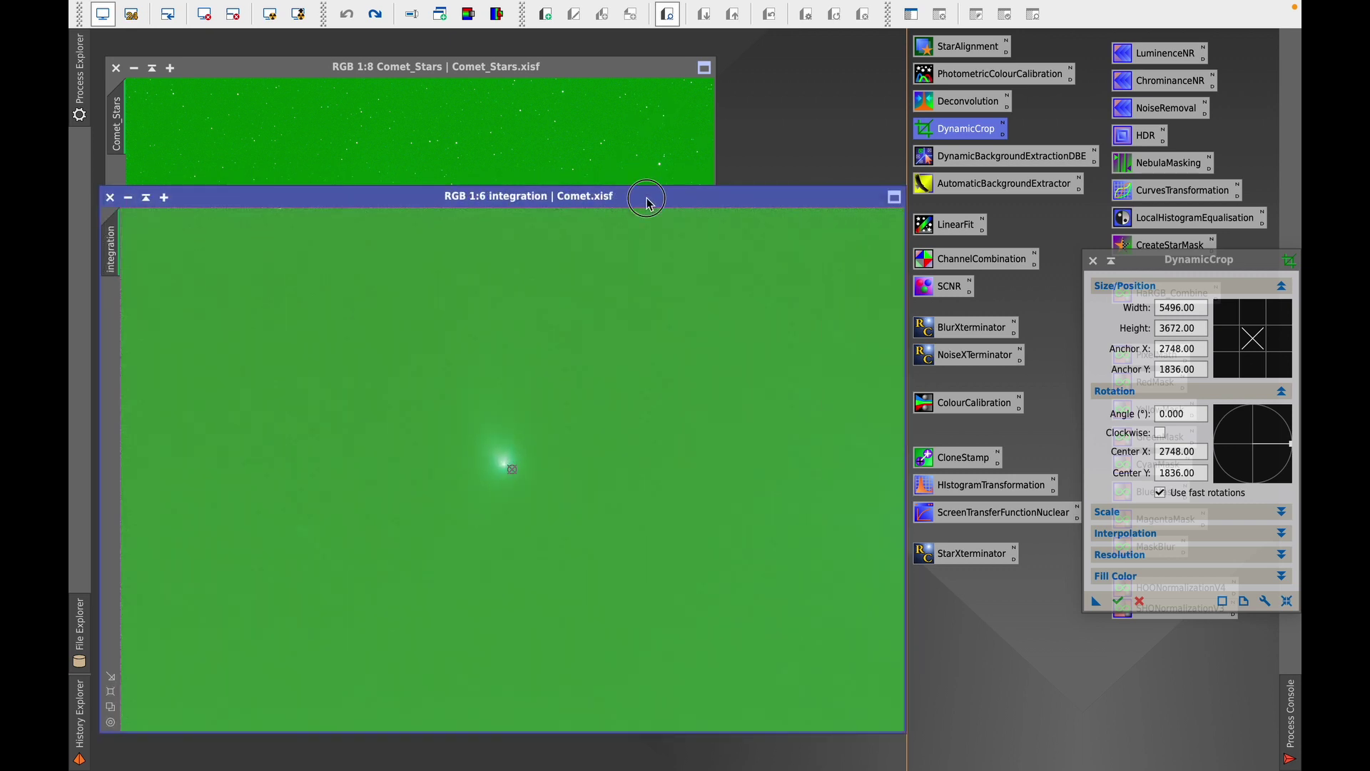
pyautogui.moveTo(647, 200); pyautogui.dragTo(672, 154)
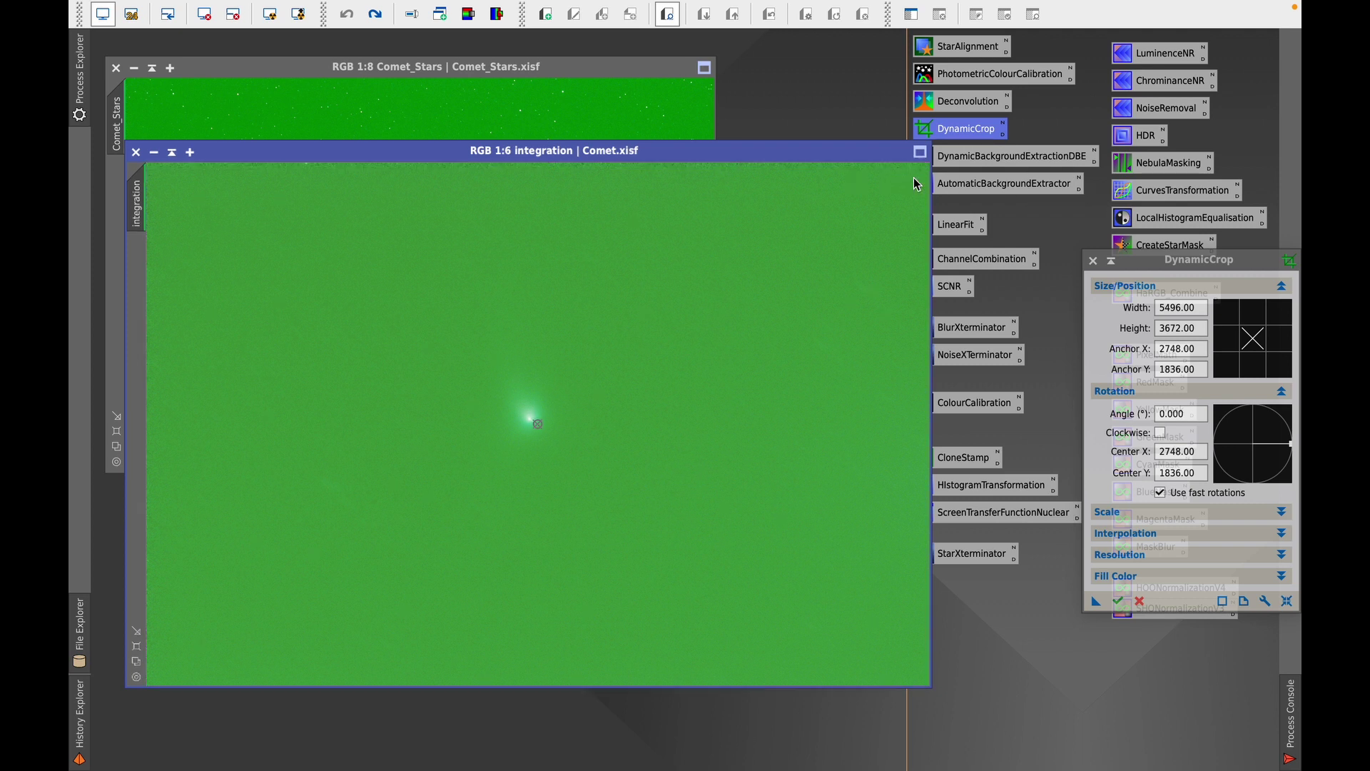
pyautogui.hotkey('ctrl', '-')
pyautogui.moveTo(584, 163); pyautogui.dragTo(669, 202)
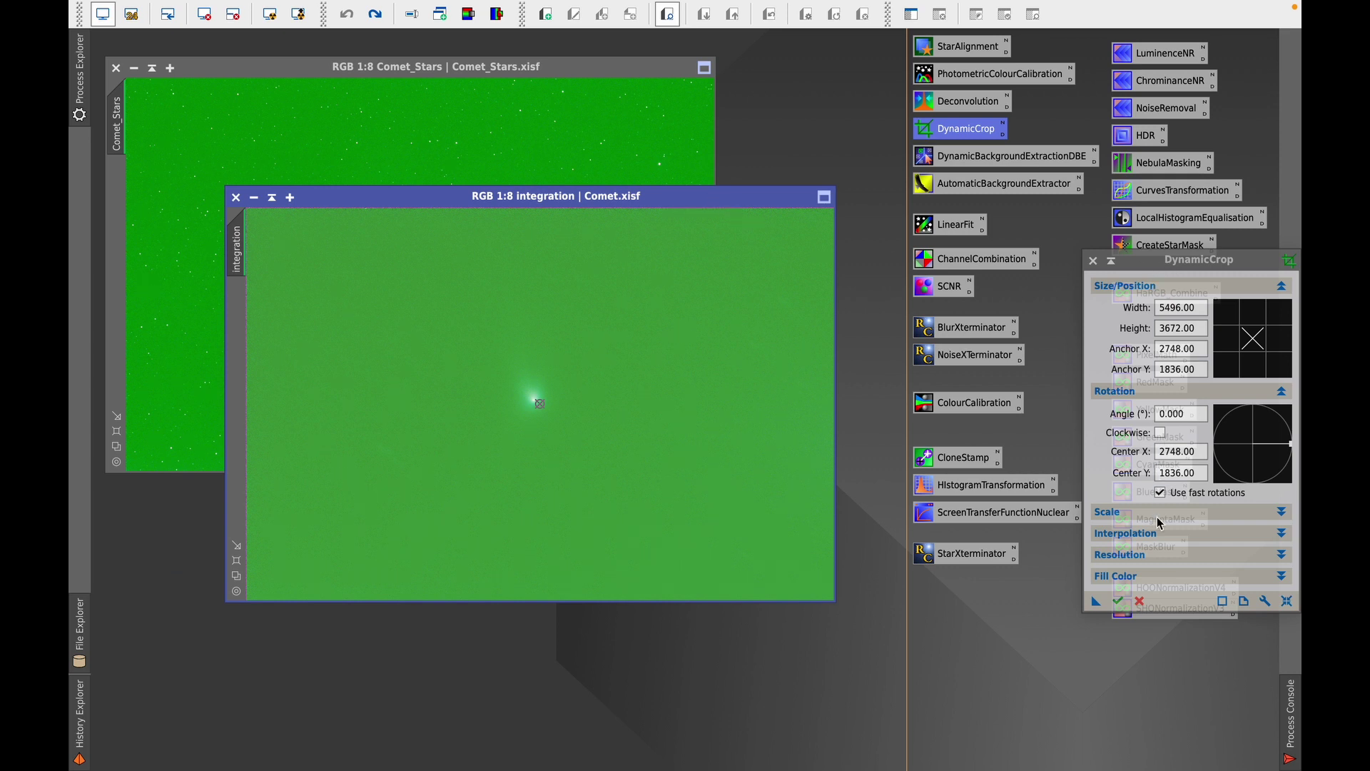
# Step: Shrink the DynamicCrop region on the Comet image to about 5200 by 3408 pixels, leaving out the noisy borders
pyautogui.click(1286, 602)
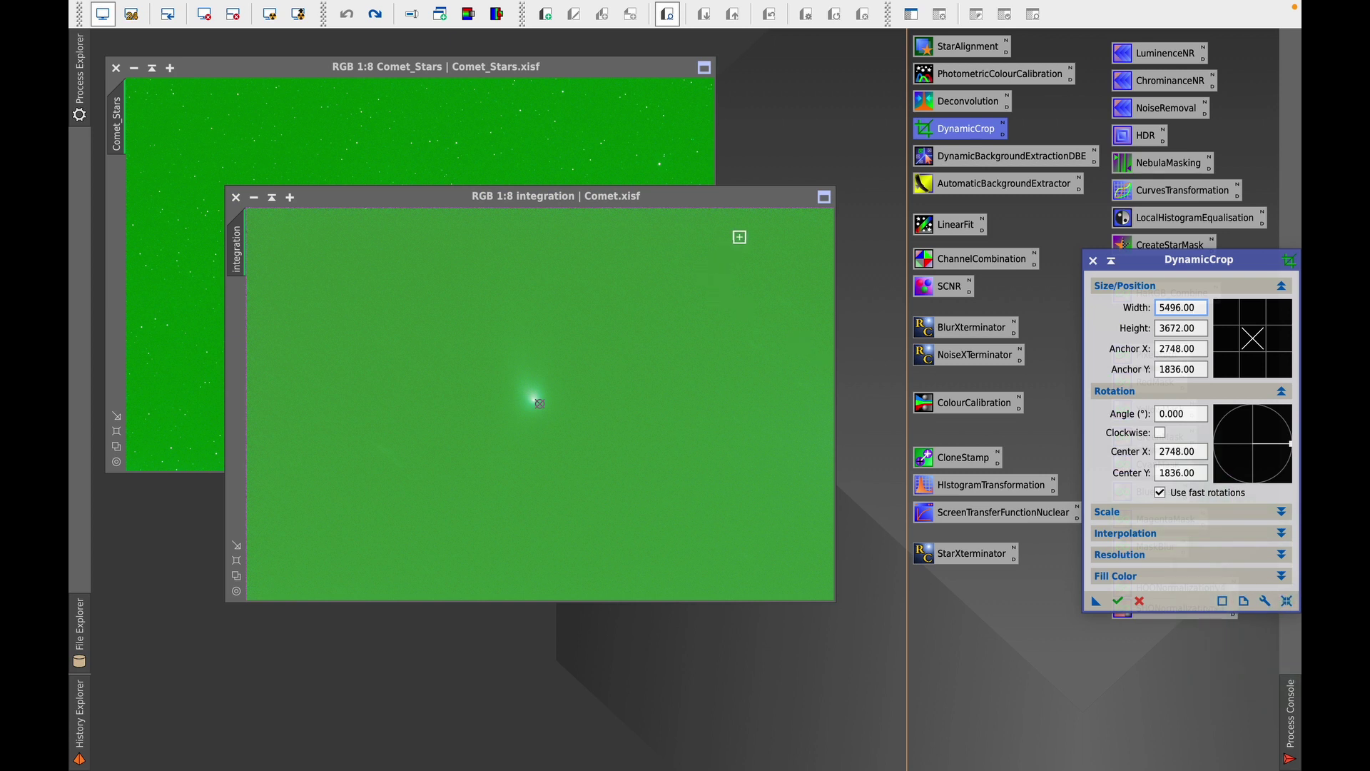
pyautogui.click(742, 202)
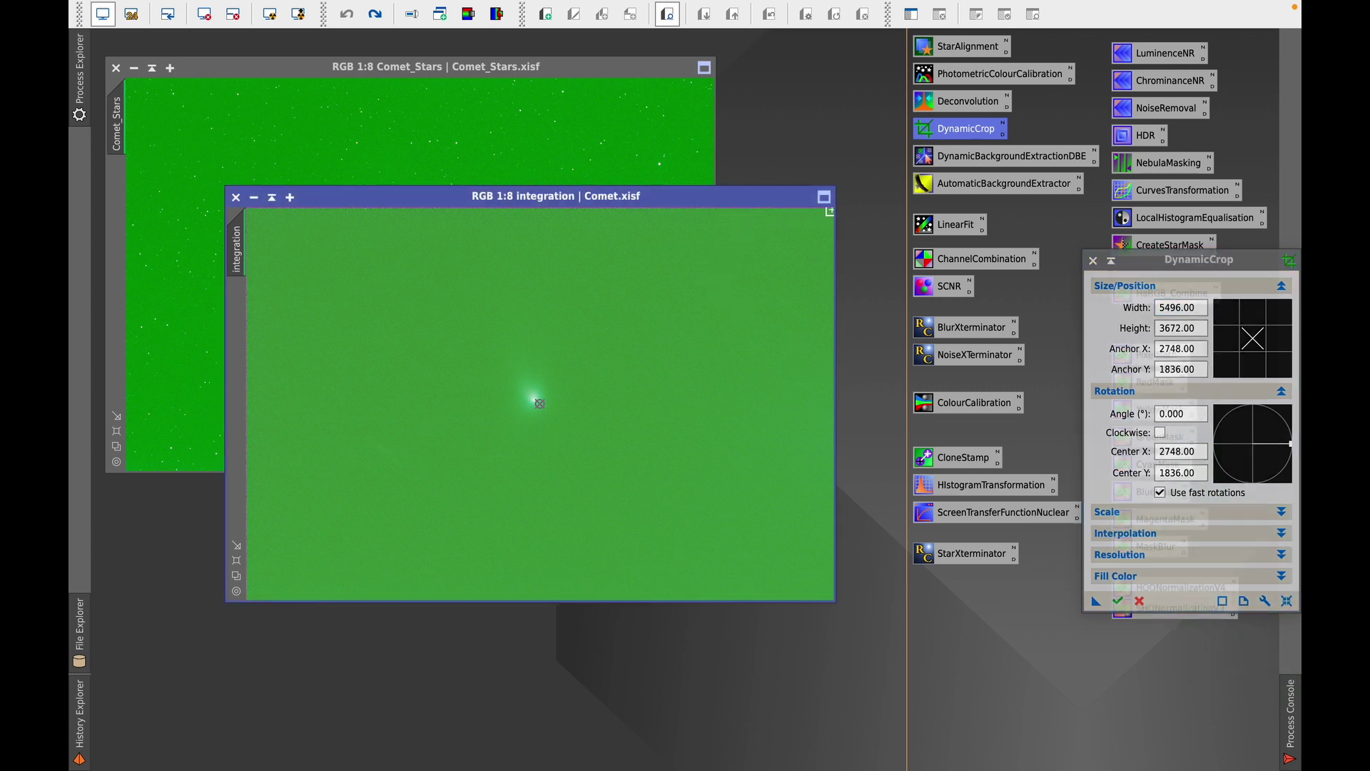
pyautogui.moveTo(829, 212); pyautogui.dragTo(780, 254)
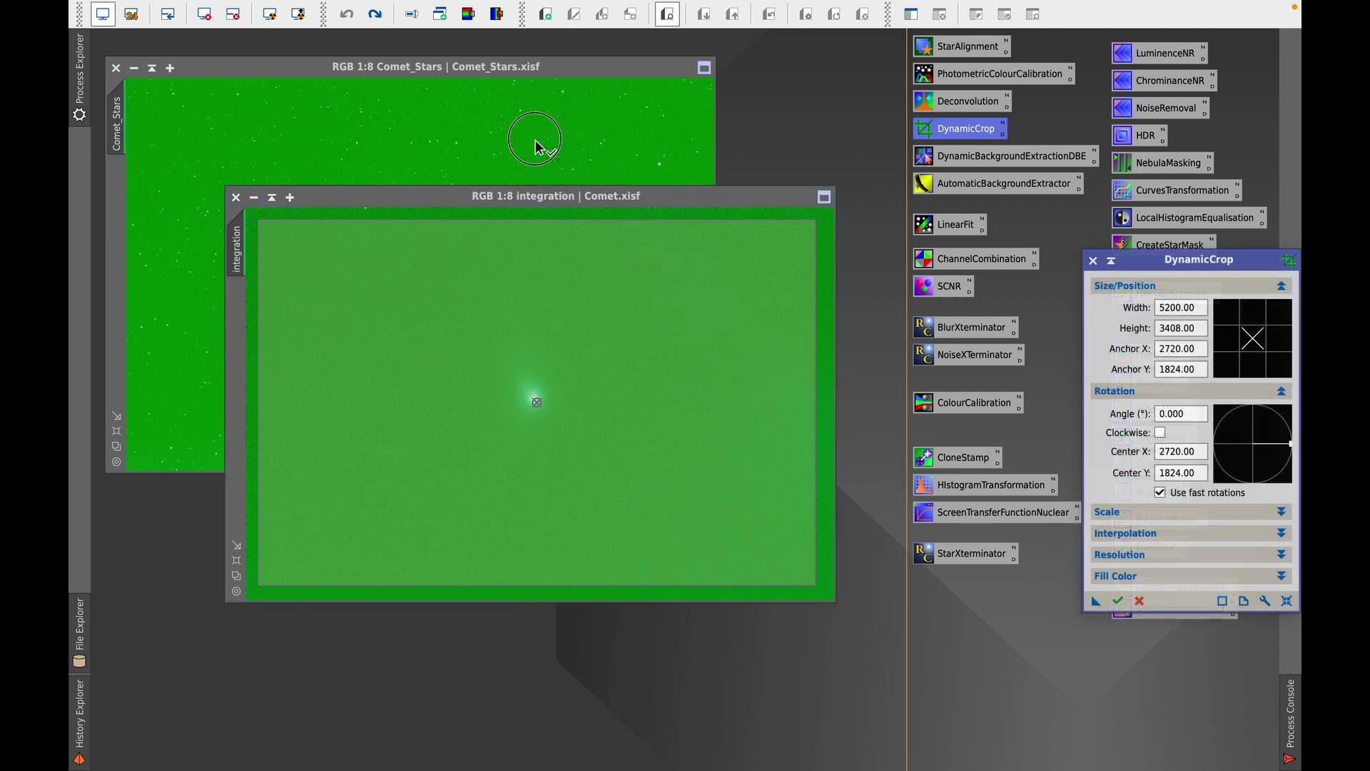
# Step: Apply the same crop to the Comet_Stars image, accepting the deletion of its astrometric solution
pyautogui.click(485, 114)
pyautogui.press('Return')
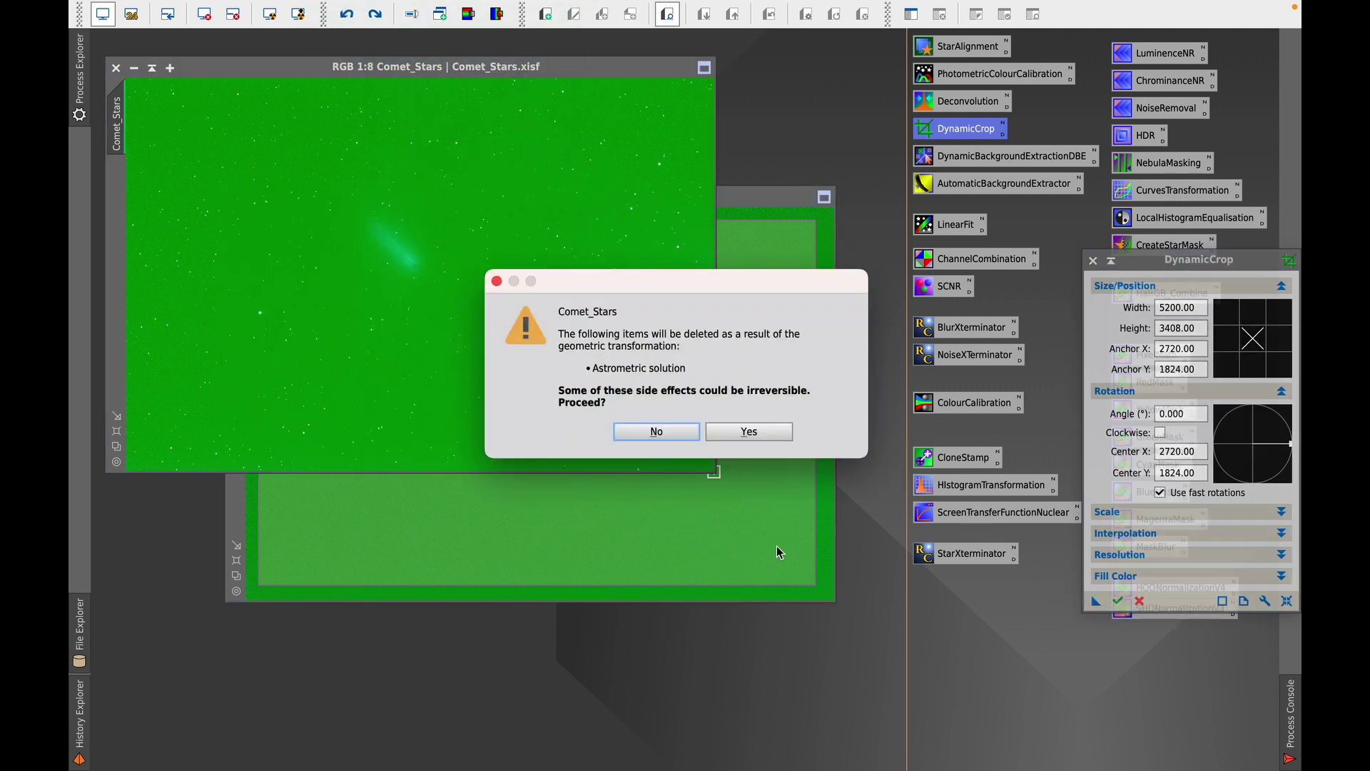
pyautogui.click(749, 431)
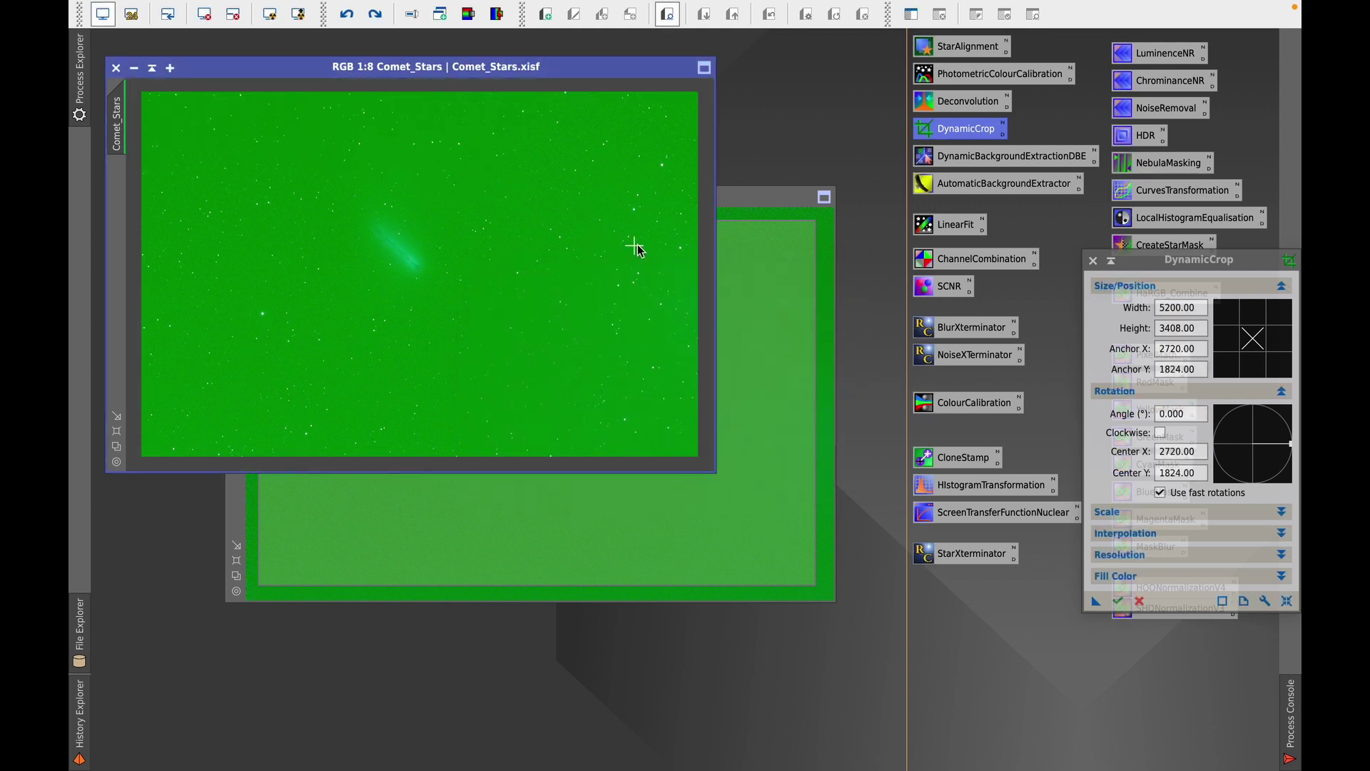
# Step: Execute the crop on the Comet image and fit both image windows to their cropped images, closing DynamicCrop
pyautogui.click(763, 200)
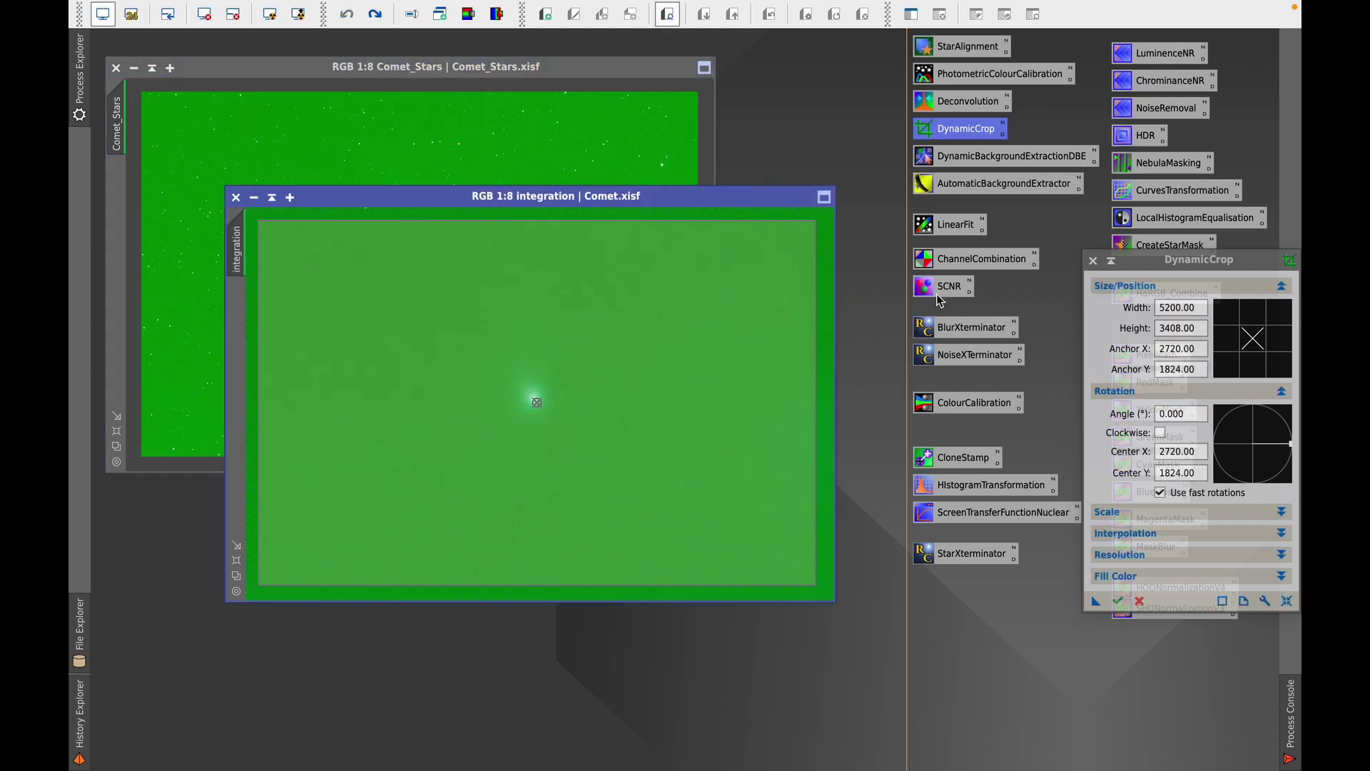
pyautogui.click(1119, 601)
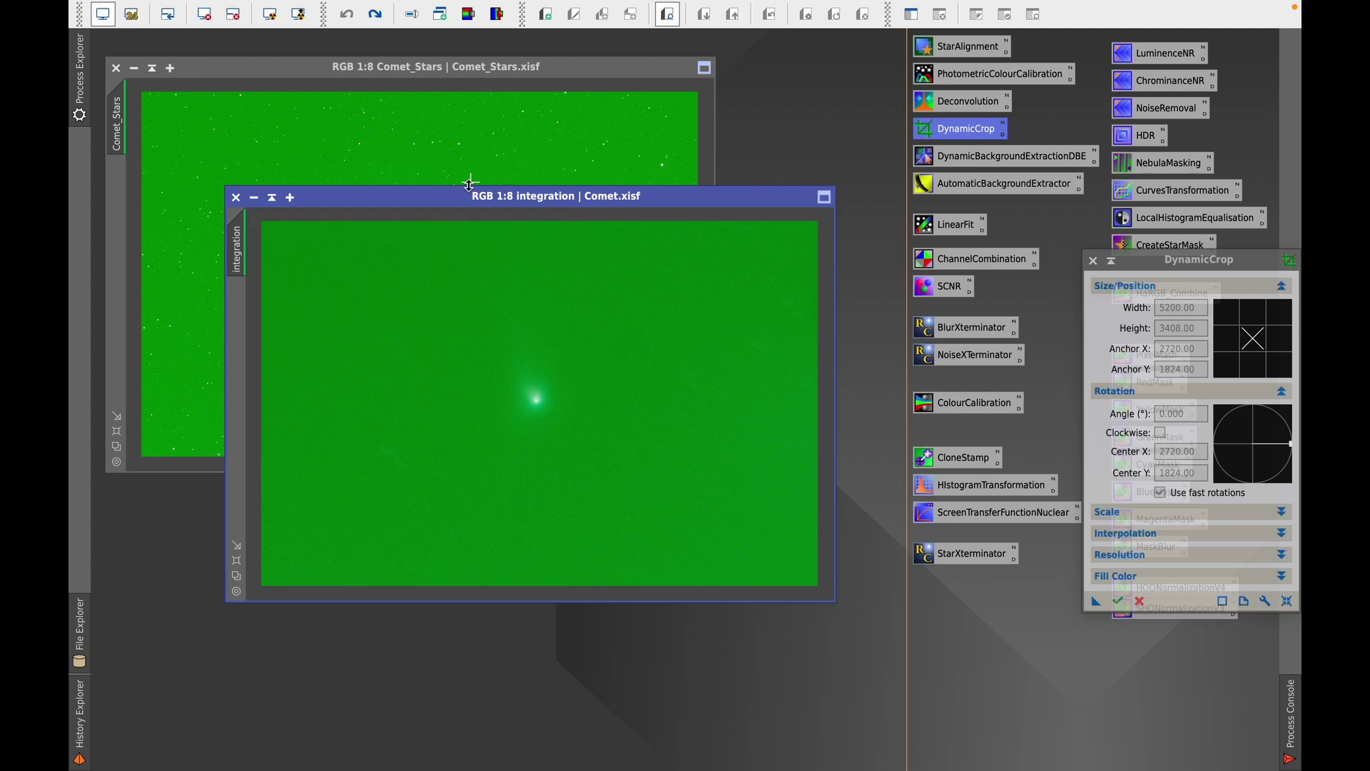
pyautogui.click(401, 64)
pyautogui.moveTo(495, 70); pyautogui.dragTo(519, 77)
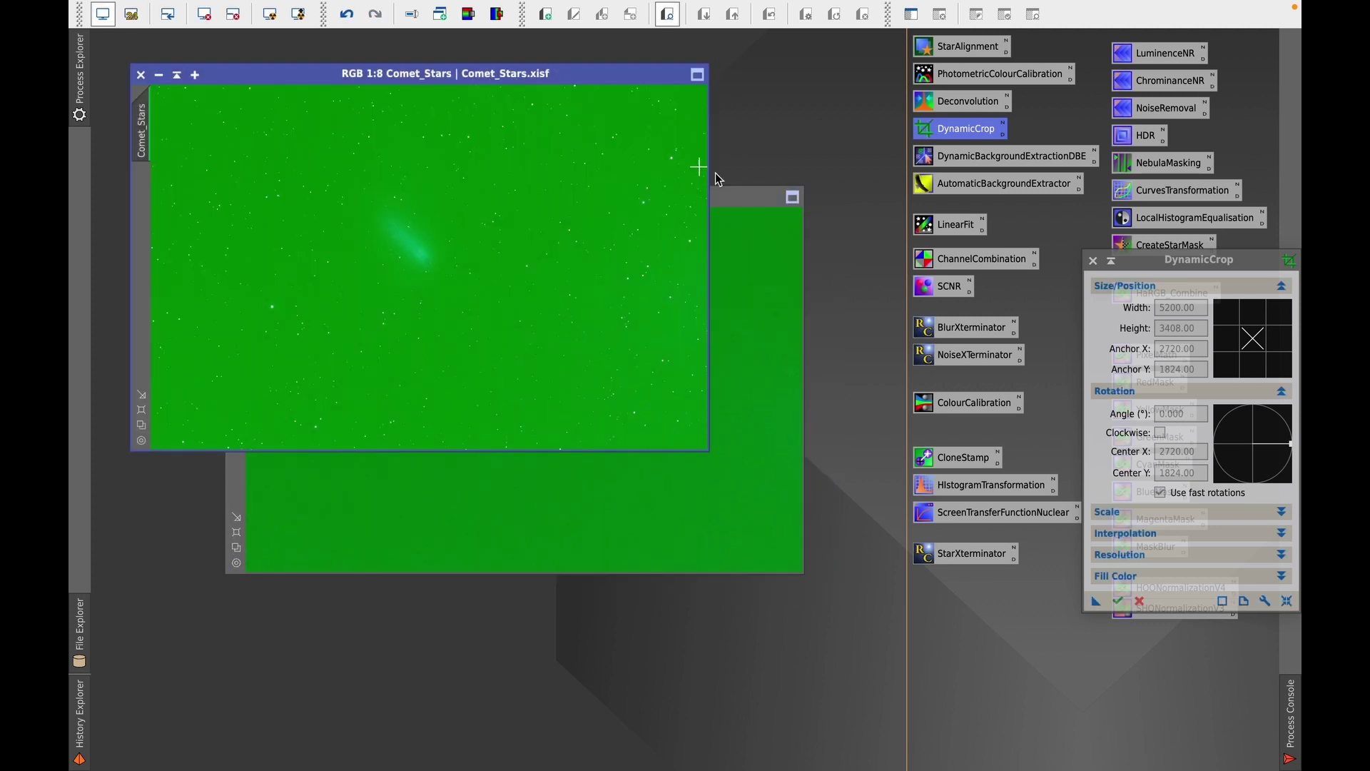
pyautogui.click(744, 200)
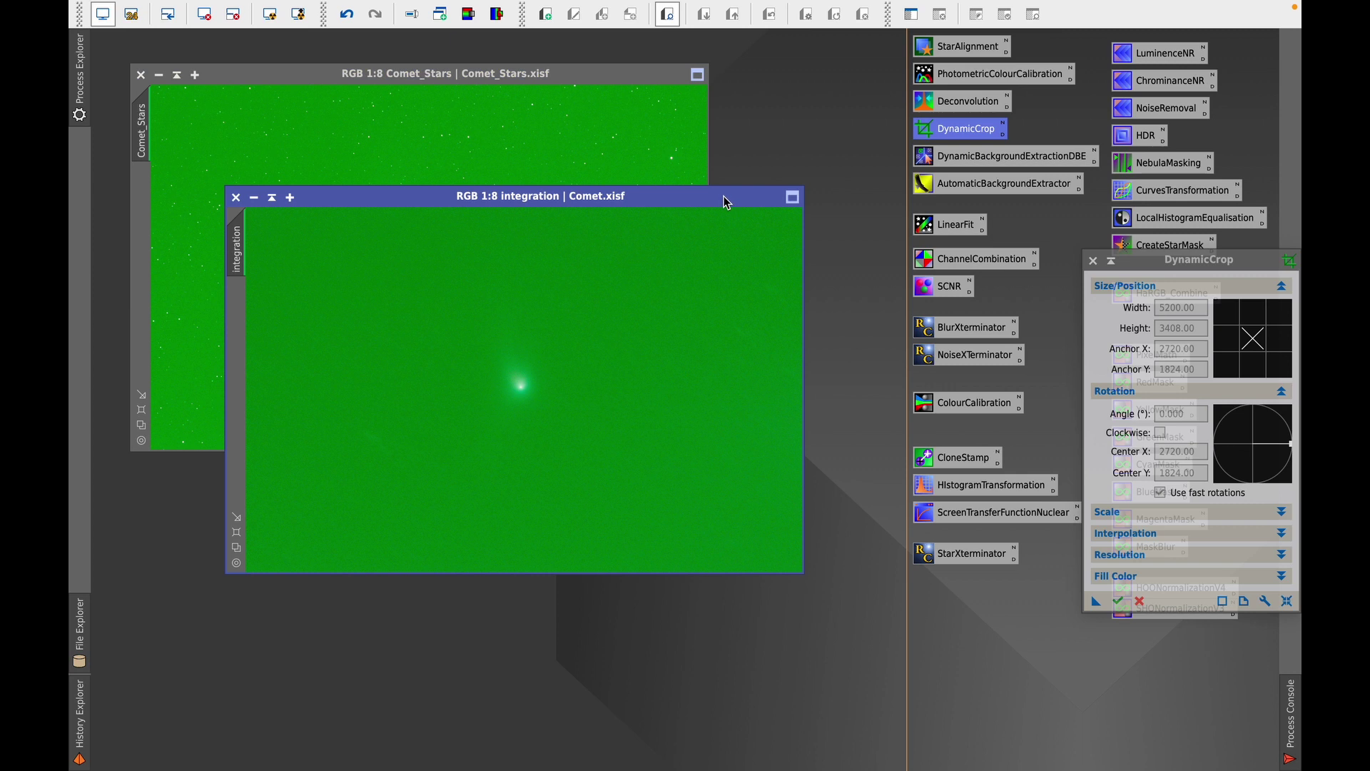
pyautogui.click(1093, 260)
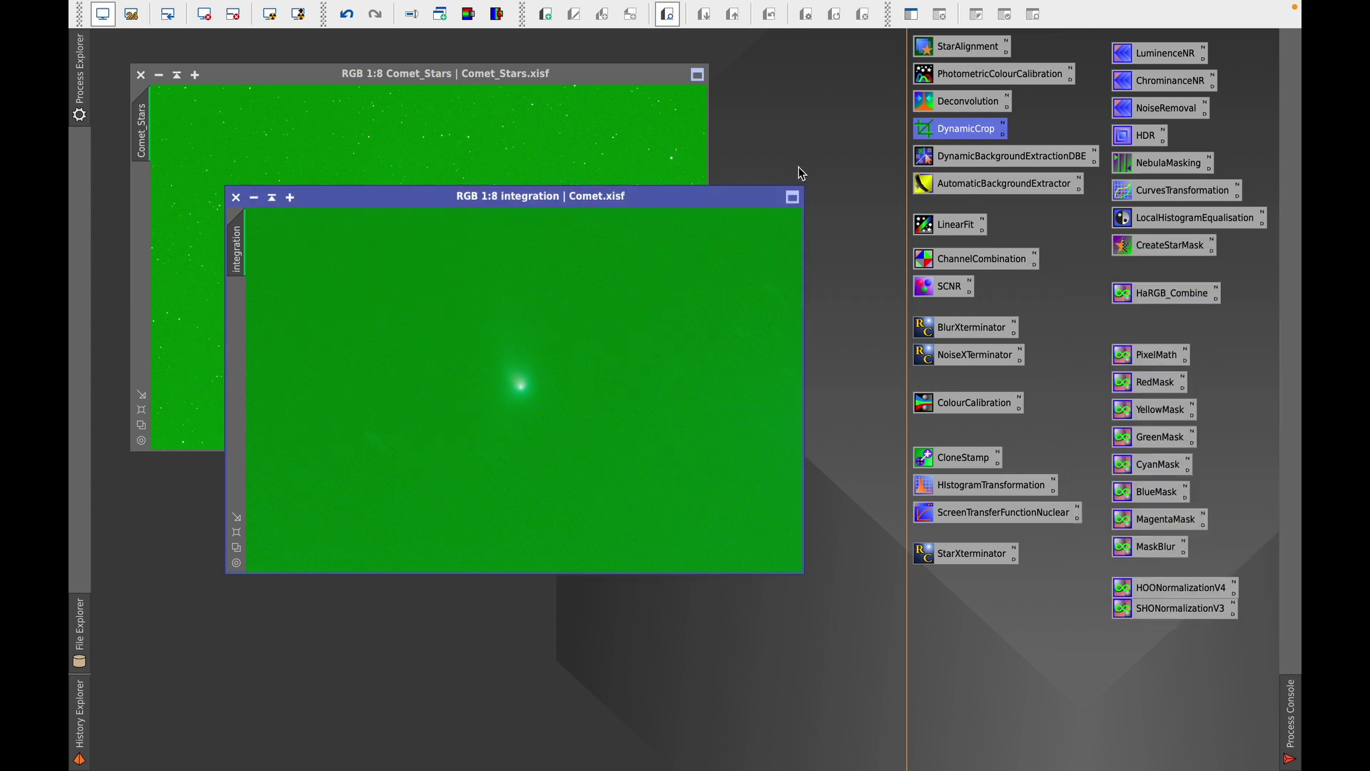
pyautogui.moveTo(682, 198); pyautogui.dragTo(697, 205)
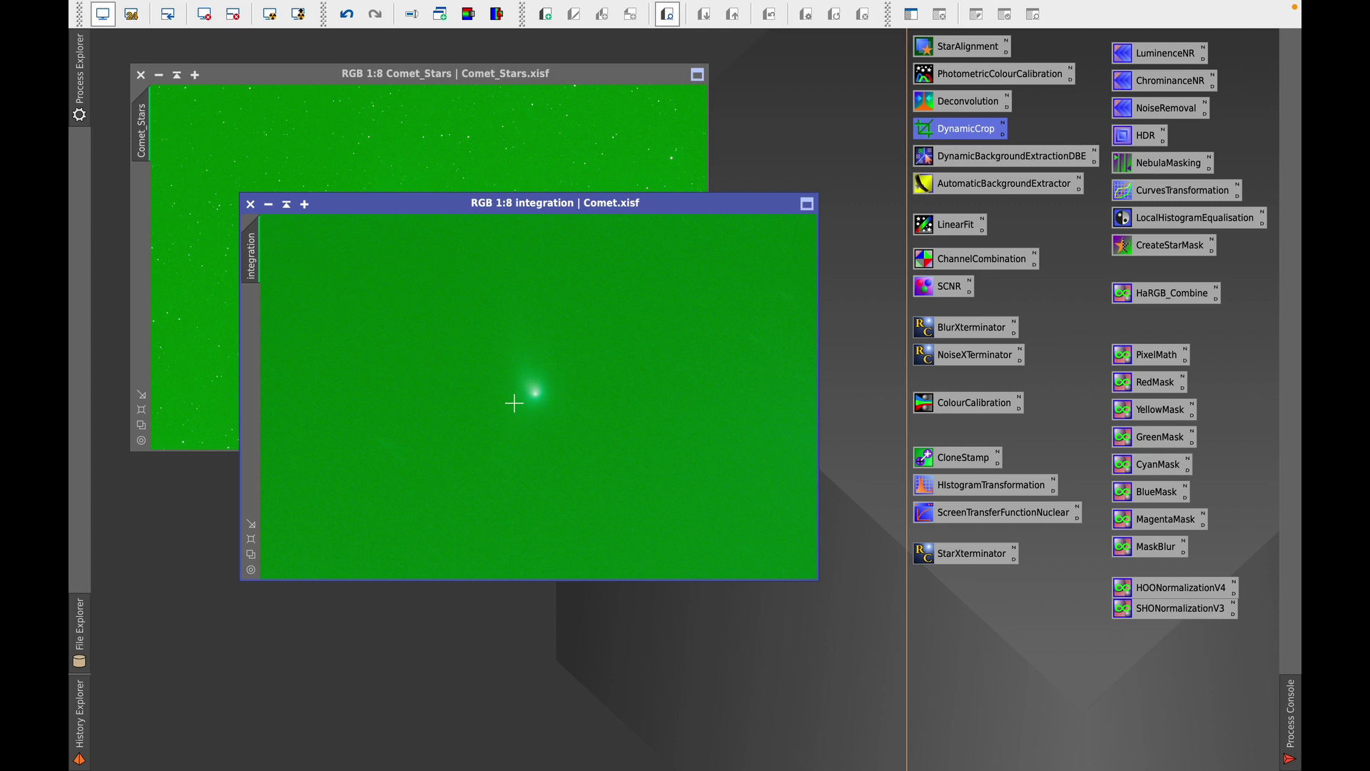
# Step: Set up AutomaticBackgroundExtractor with Subtraction correction, discarding the background model and replacing the target image
pyautogui.doubleClick(985, 190)
pyautogui.moveTo(975, 161); pyautogui.dragTo(958, 151)
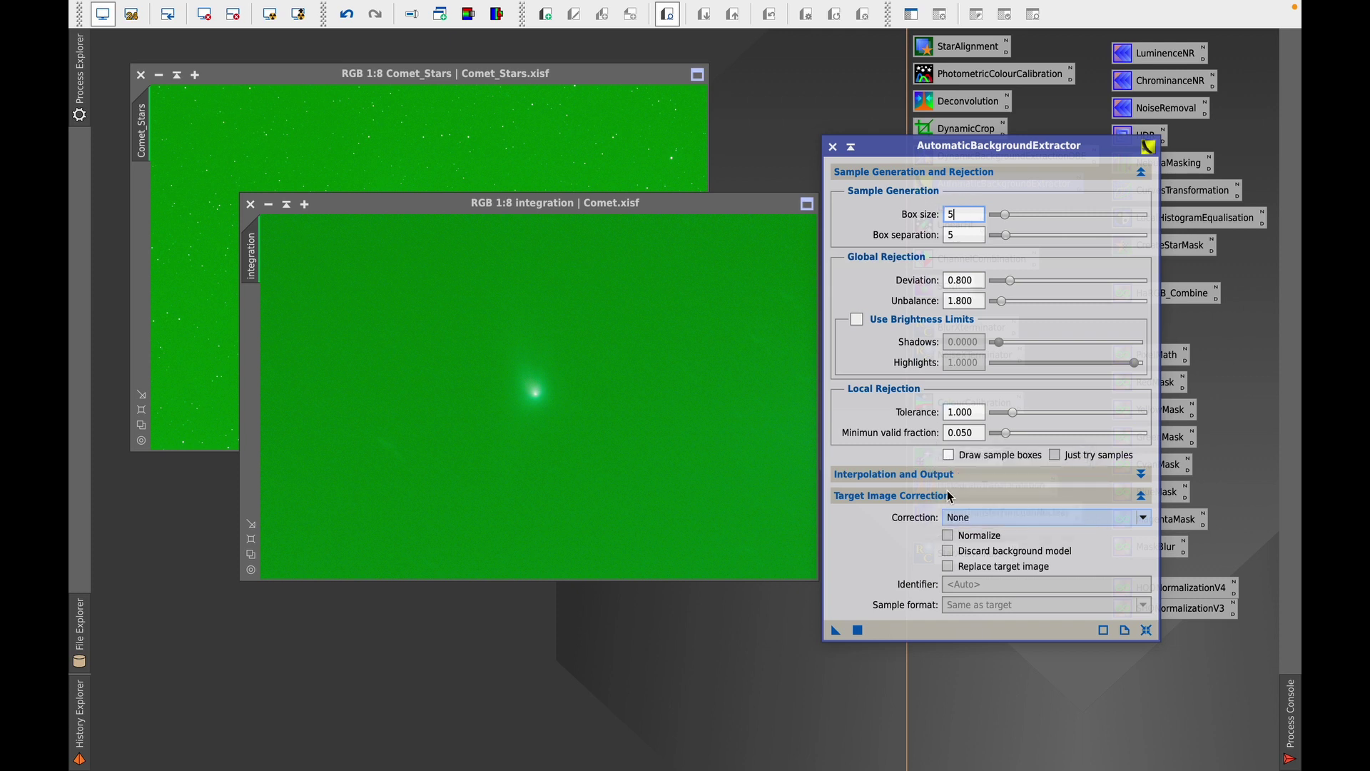
pyautogui.click(1009, 515)
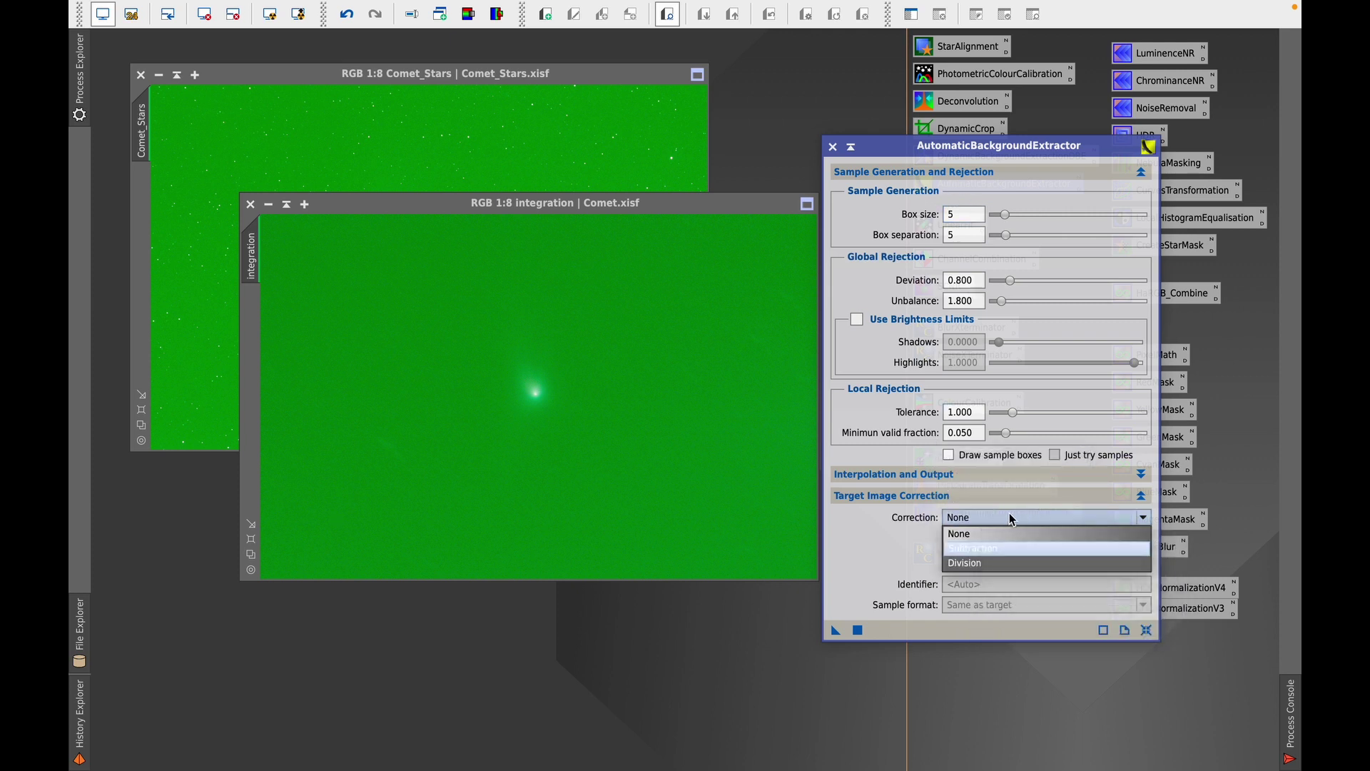
pyautogui.click(977, 547)
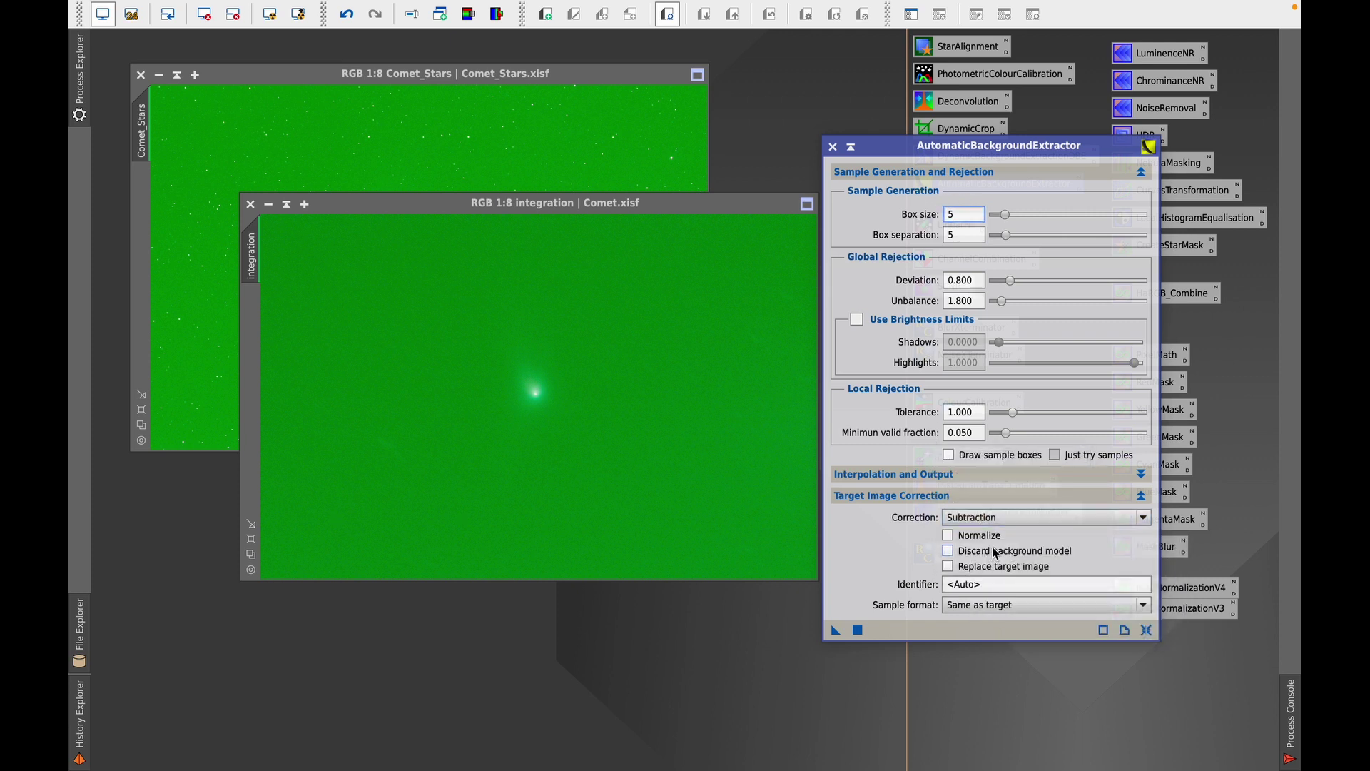
pyautogui.click(979, 552)
pyautogui.click(981, 570)
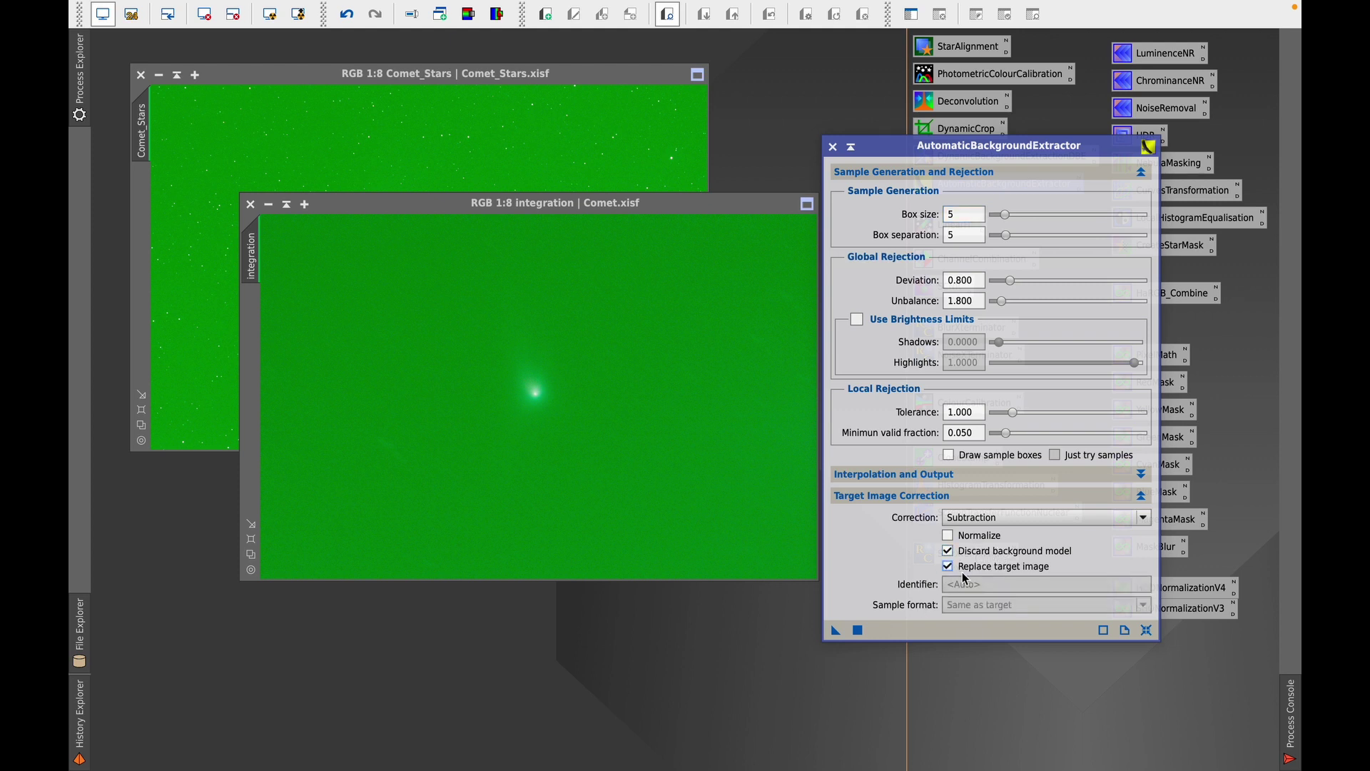
# Step: Apply the background extraction to the Comet image and auto-stretch its display
pyautogui.moveTo(837, 632); pyautogui.dragTo(812, 537)
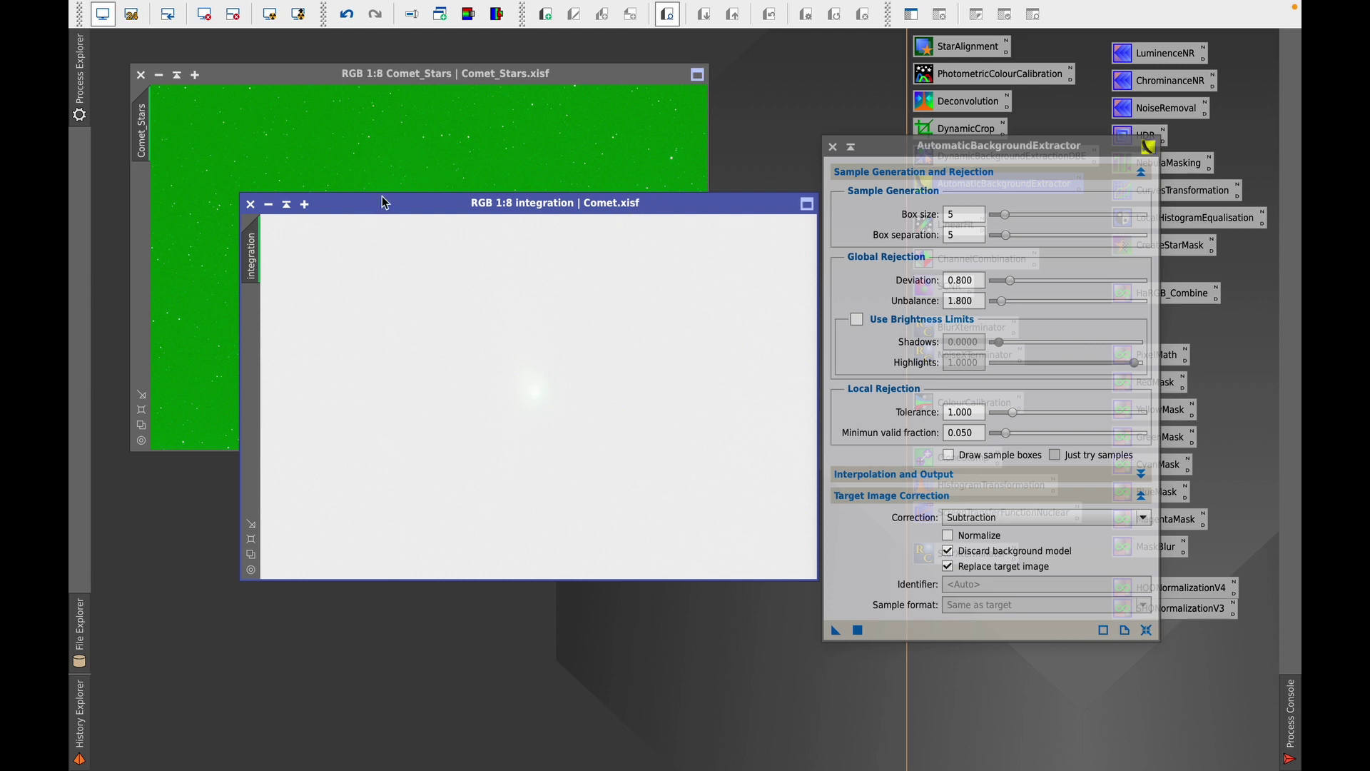
pyautogui.click(270, 13)
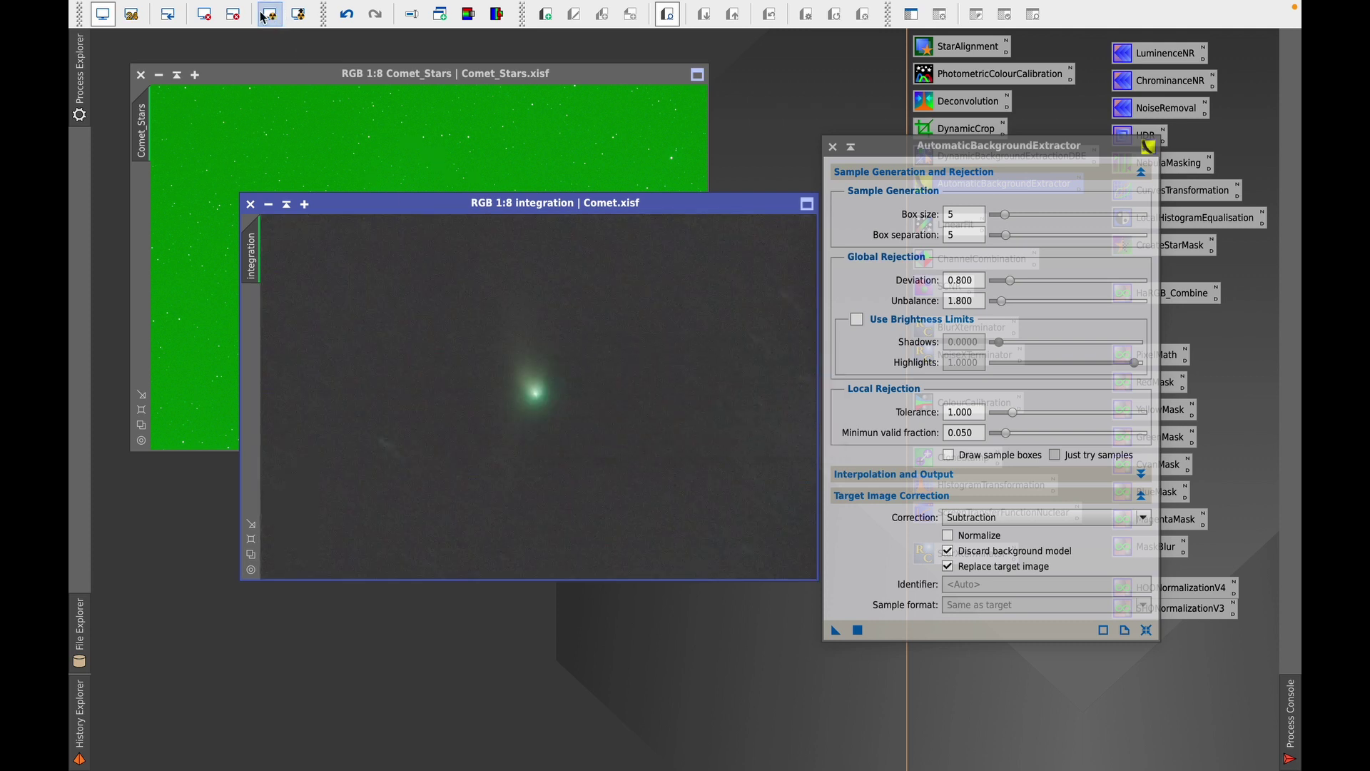
pyautogui.click(601, 207)
pyautogui.moveTo(601, 210); pyautogui.dragTo(590, 260)
# Step: Apply the same background extraction to the Comet_Stars image and auto-stretch its display, closing AutomaticBackgroundExtractor
pyautogui.click(590, 80)
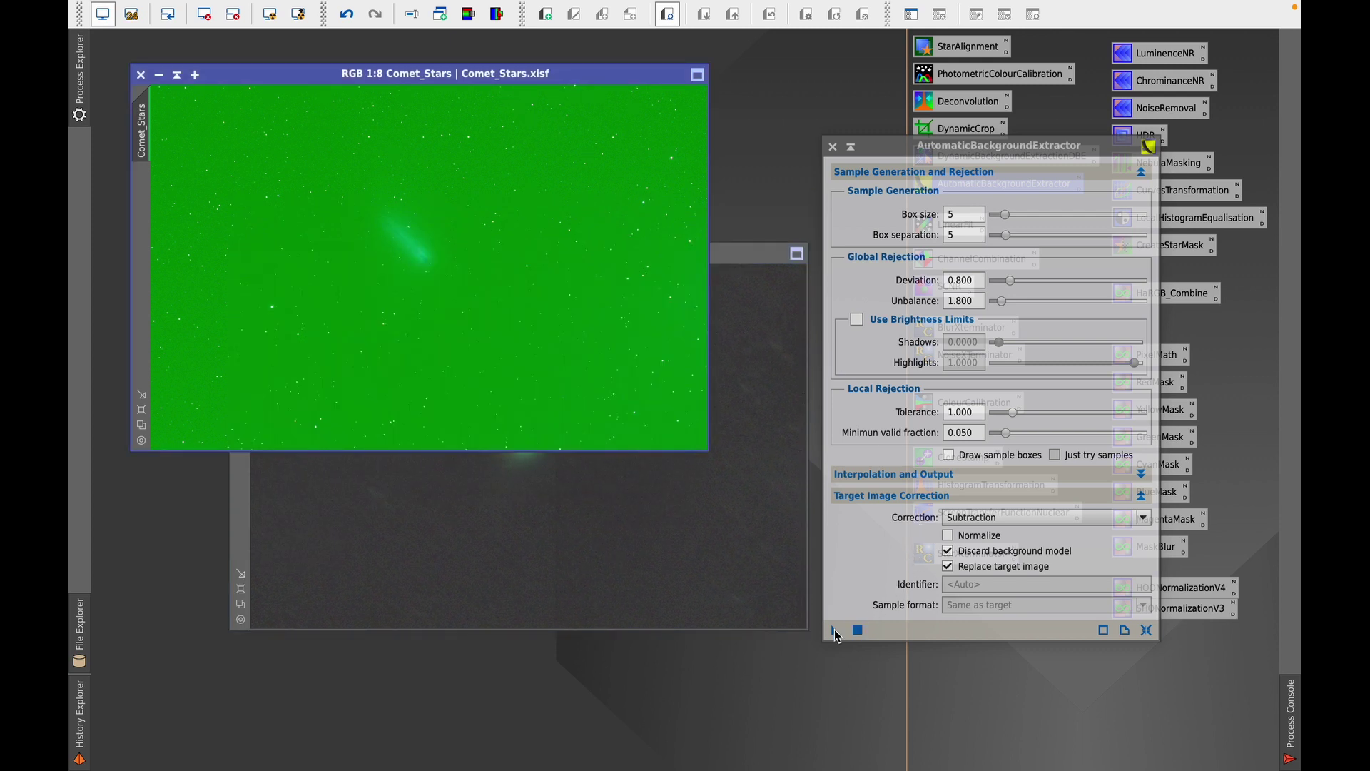
pyautogui.moveTo(836, 630); pyautogui.dragTo(542, 375)
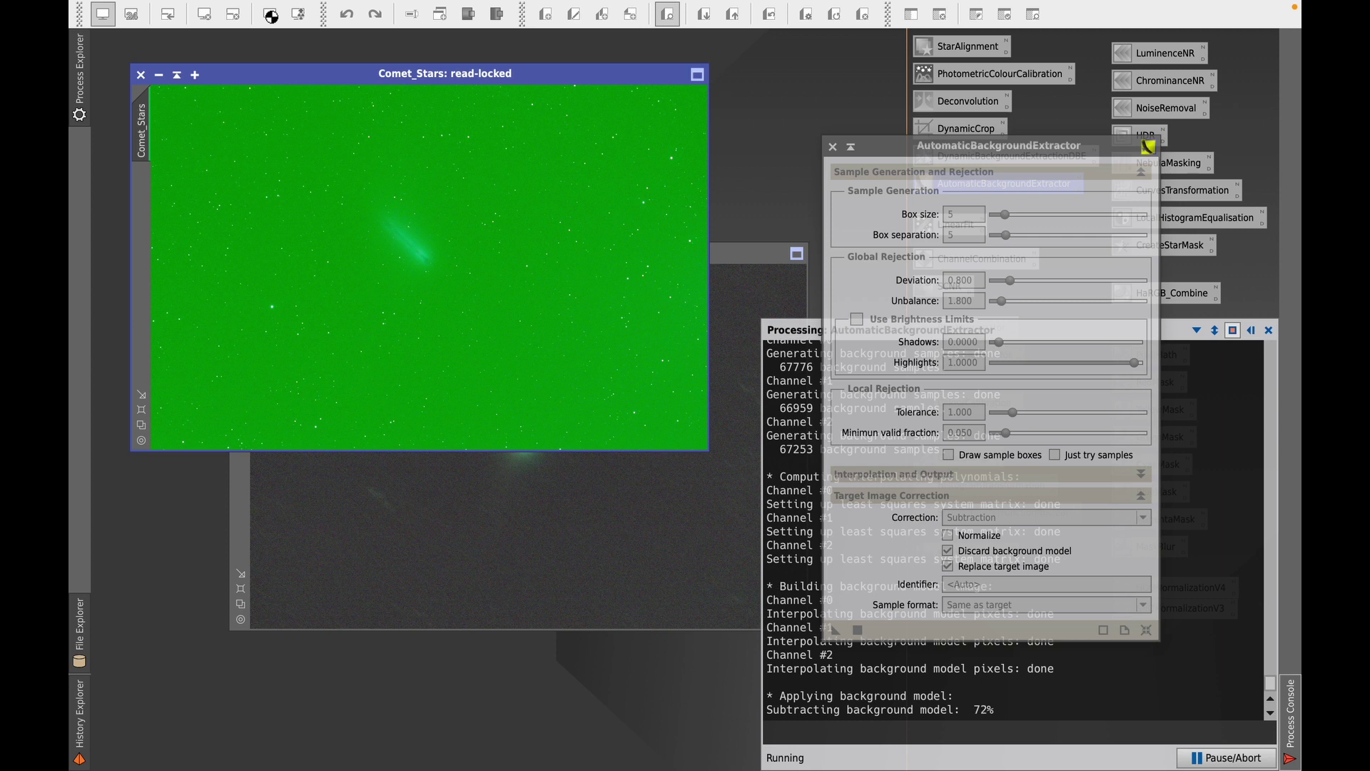
pyautogui.click(270, 14)
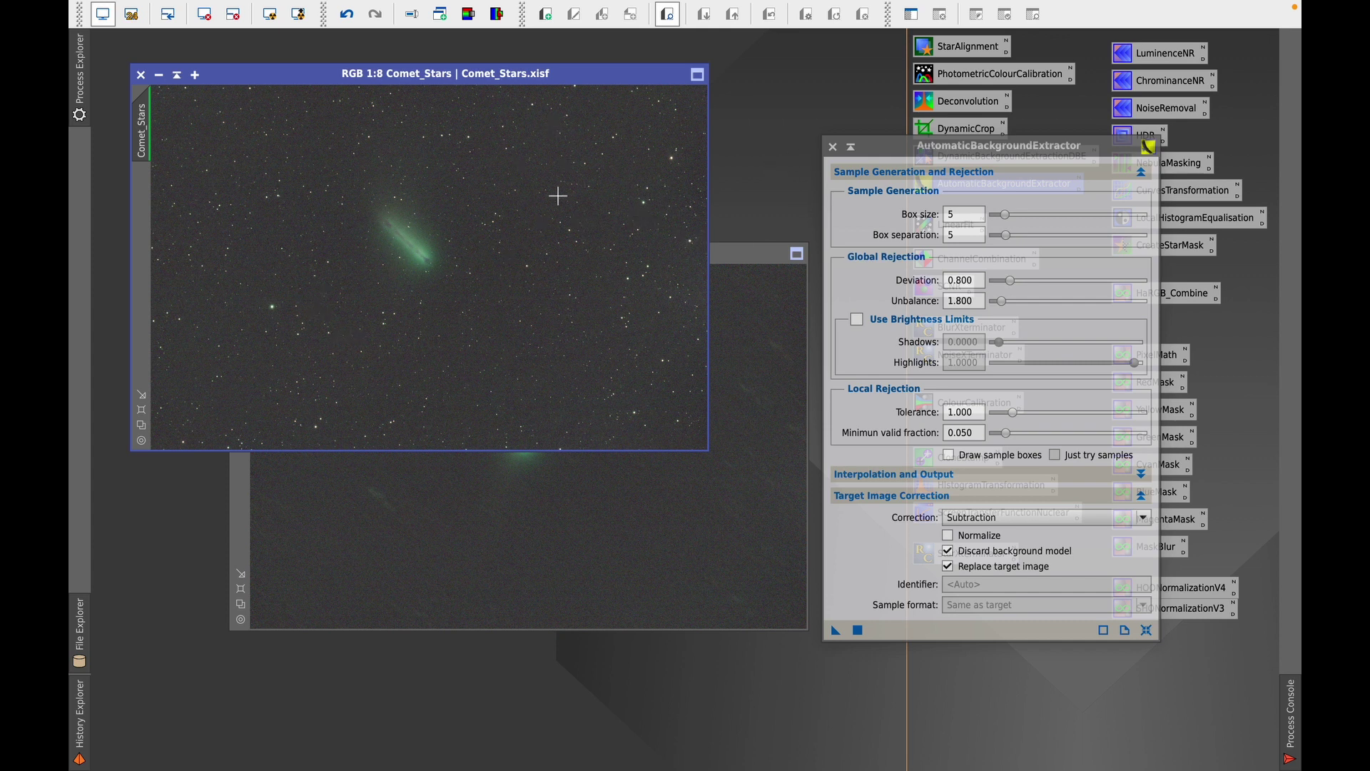
pyautogui.click(833, 148)
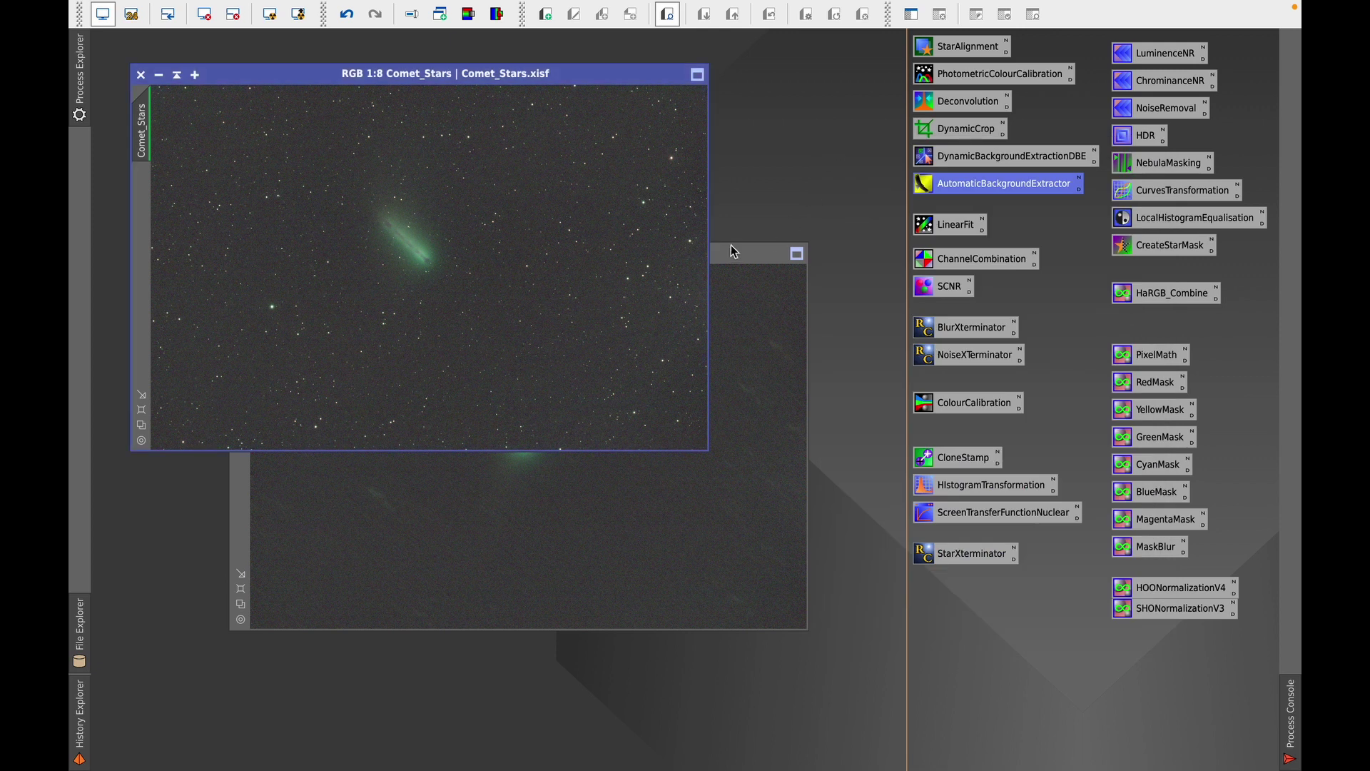
# Step: Bring the Comet image forward and review the SCNR colour-removal options, closing the process without applying it
pyautogui.moveTo(734, 254); pyautogui.dragTo(713, 178)
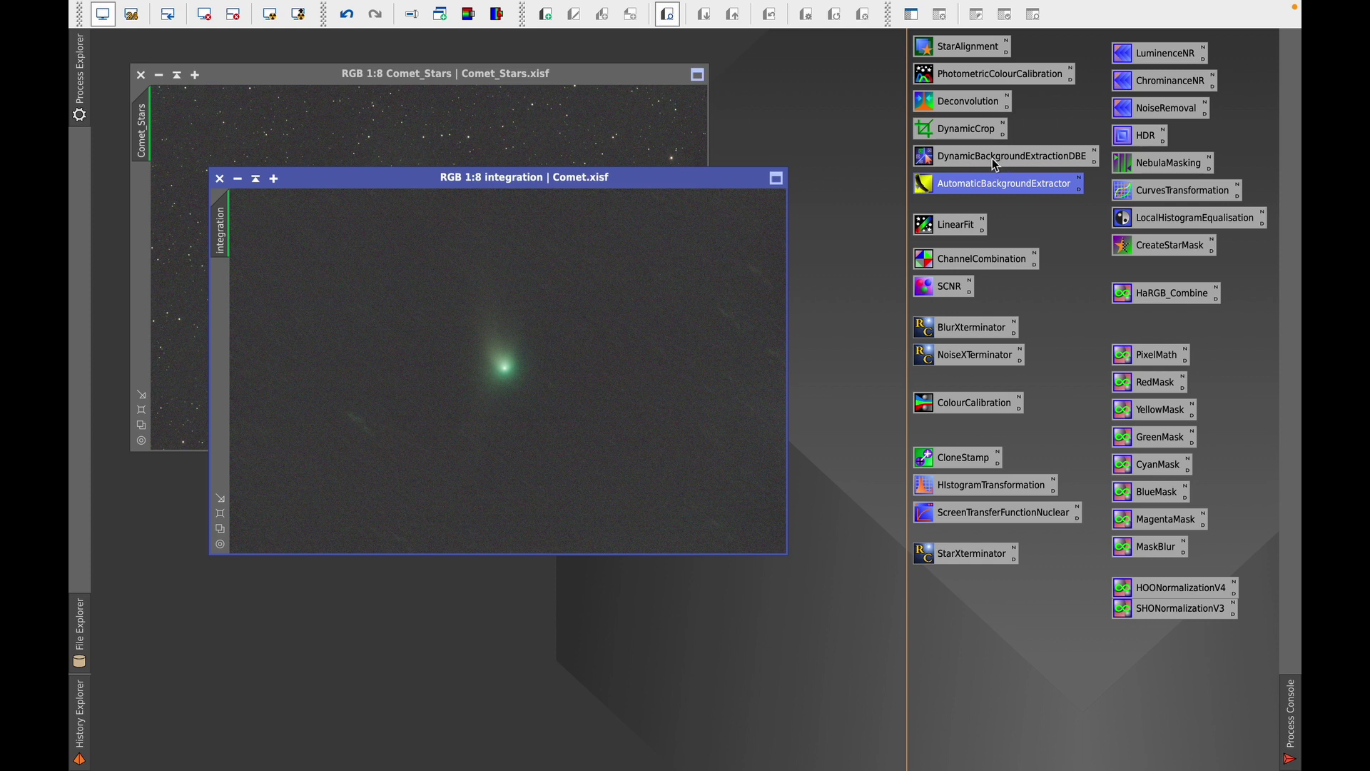
pyautogui.click(1010, 220)
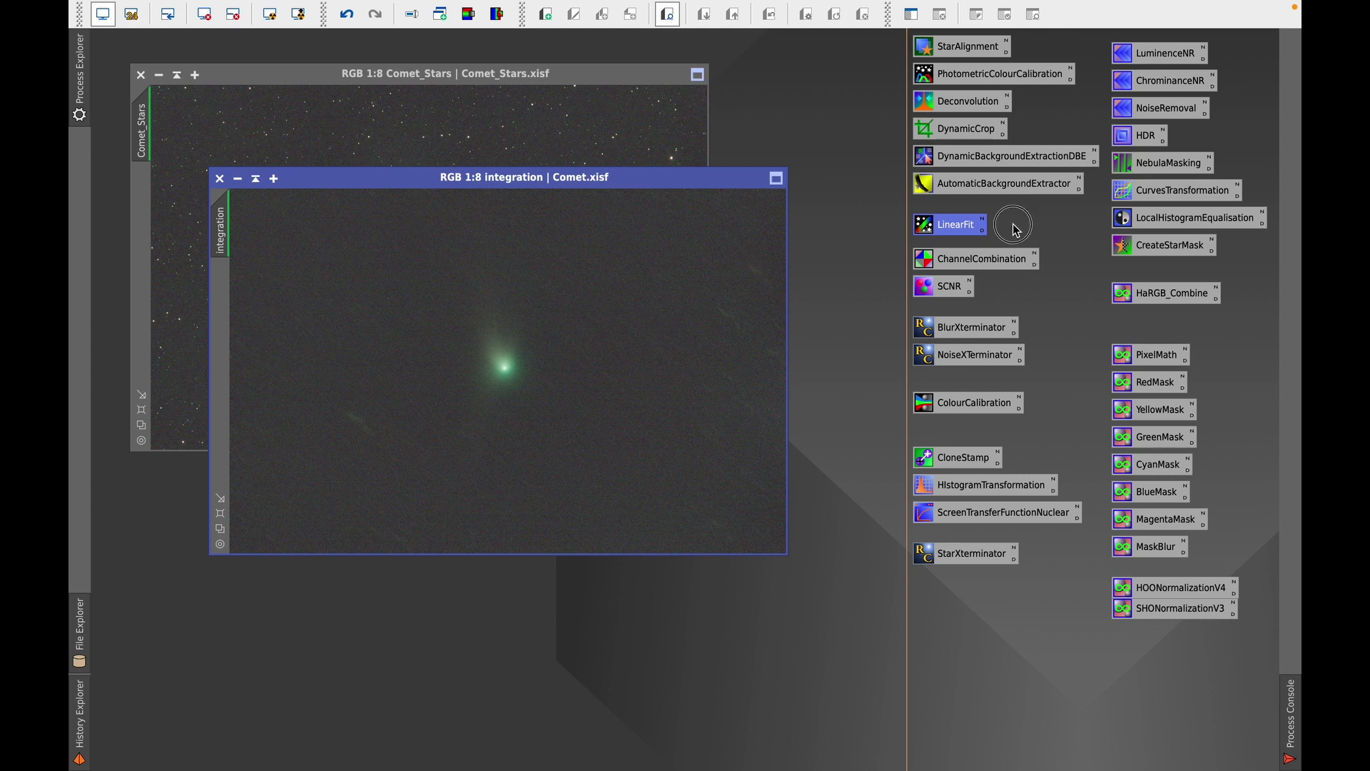
pyautogui.click(1015, 229)
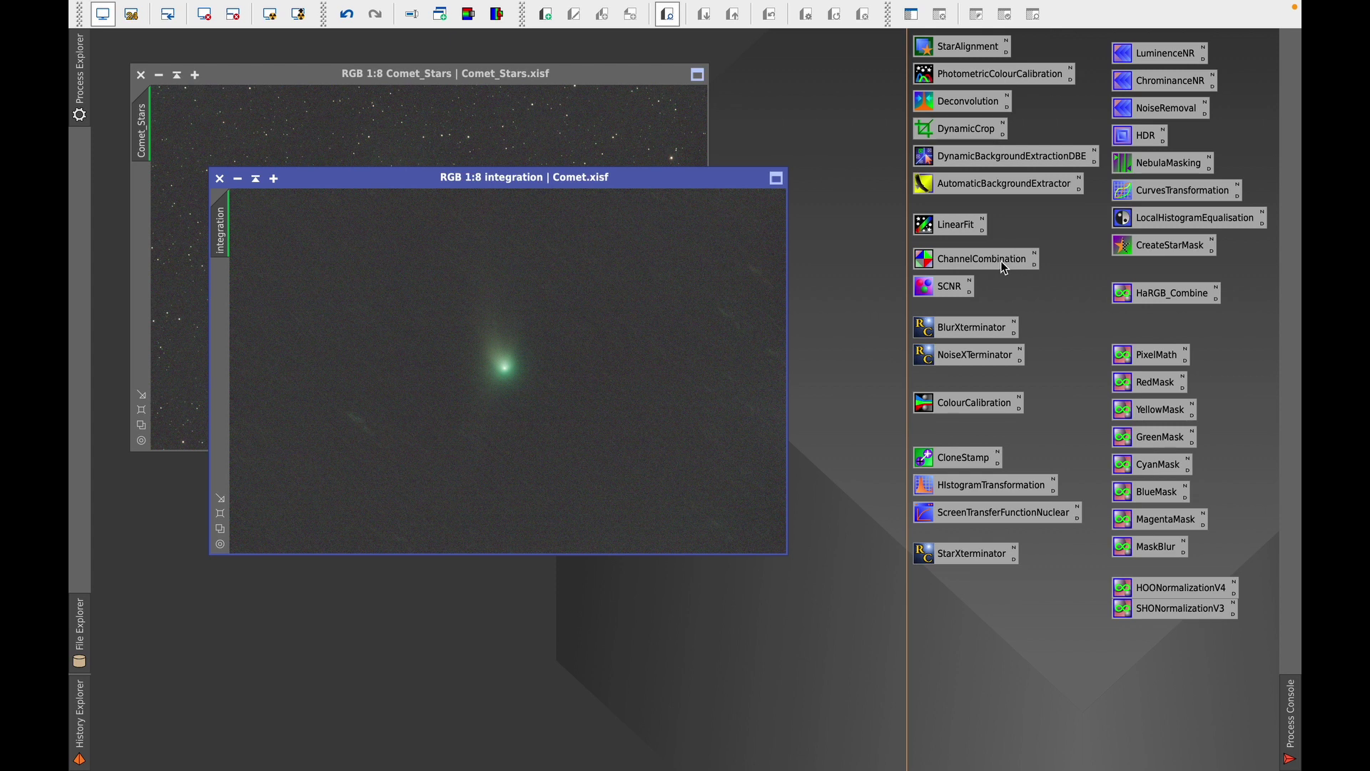
pyautogui.doubleClick(947, 289)
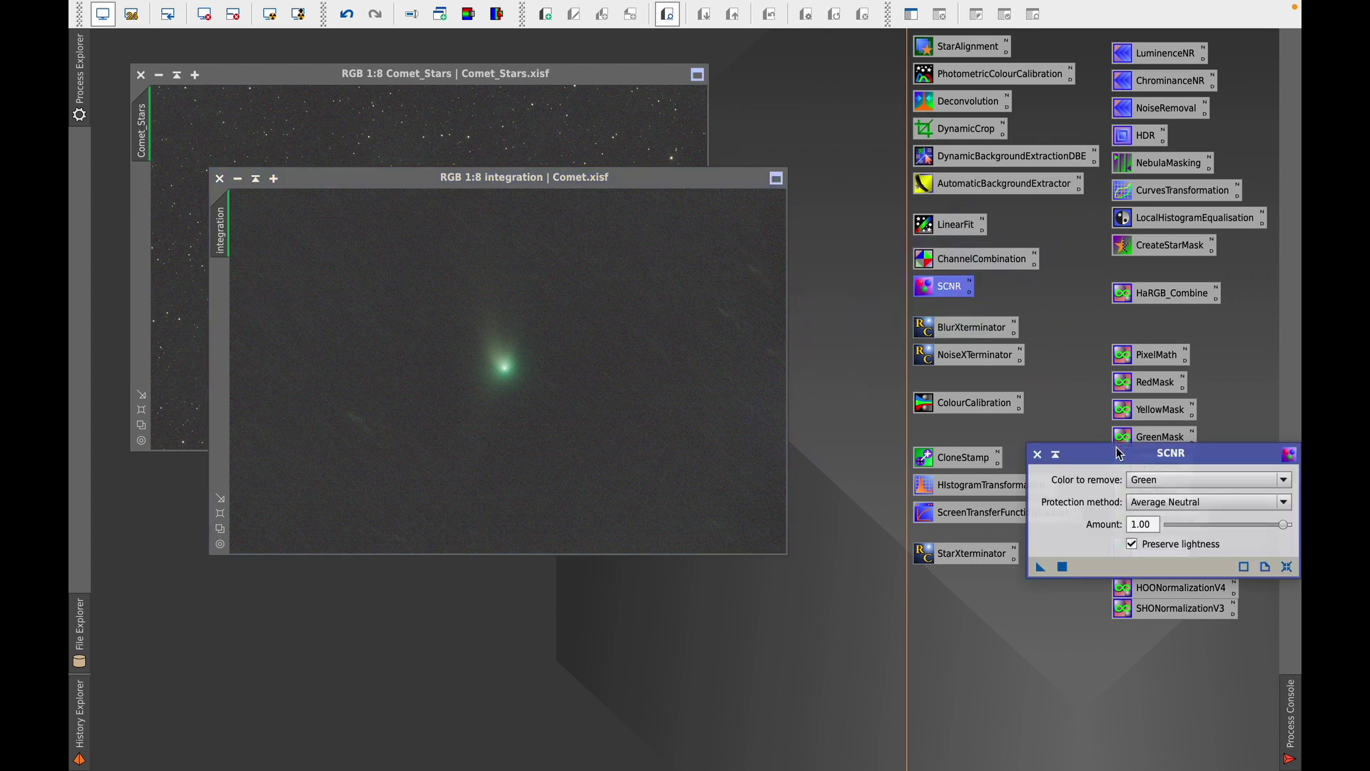
pyautogui.moveTo(1118, 454); pyautogui.dragTo(883, 246)
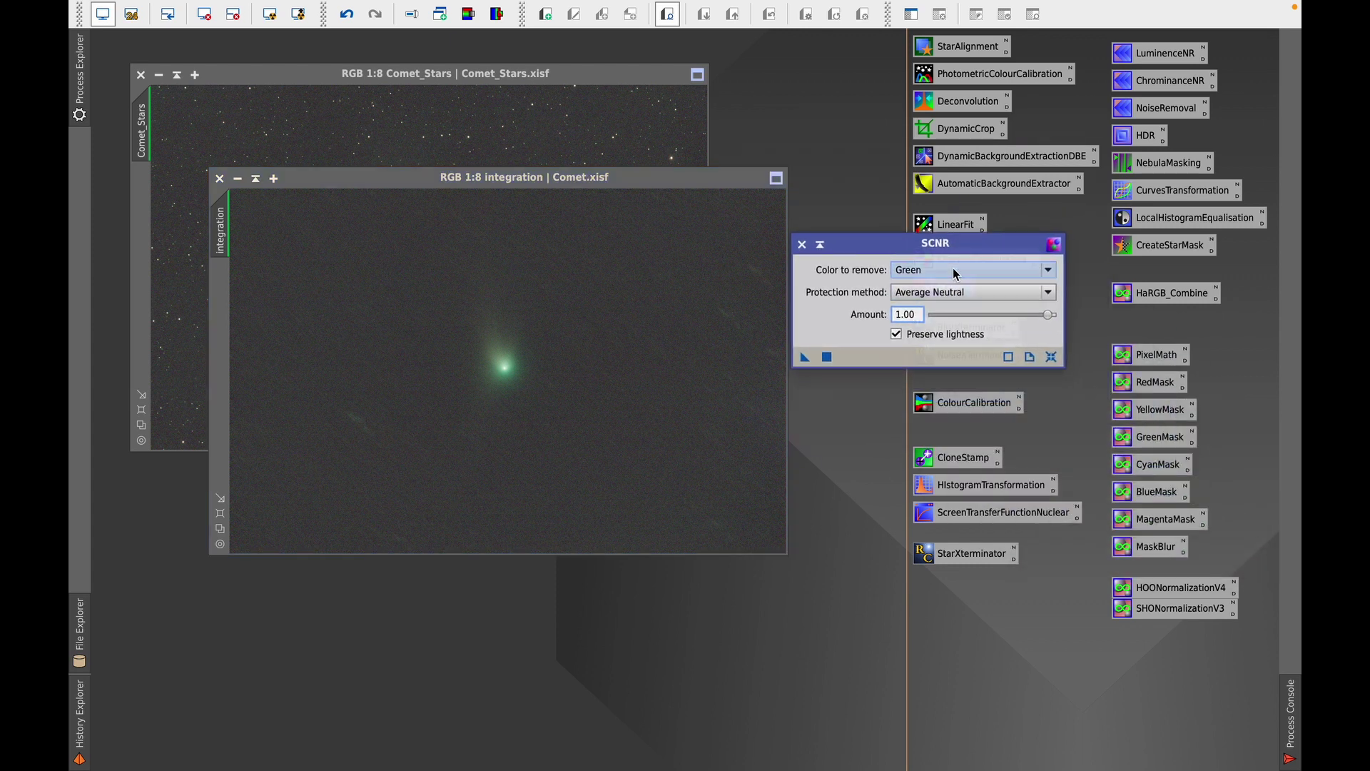
pyautogui.click(971, 268)
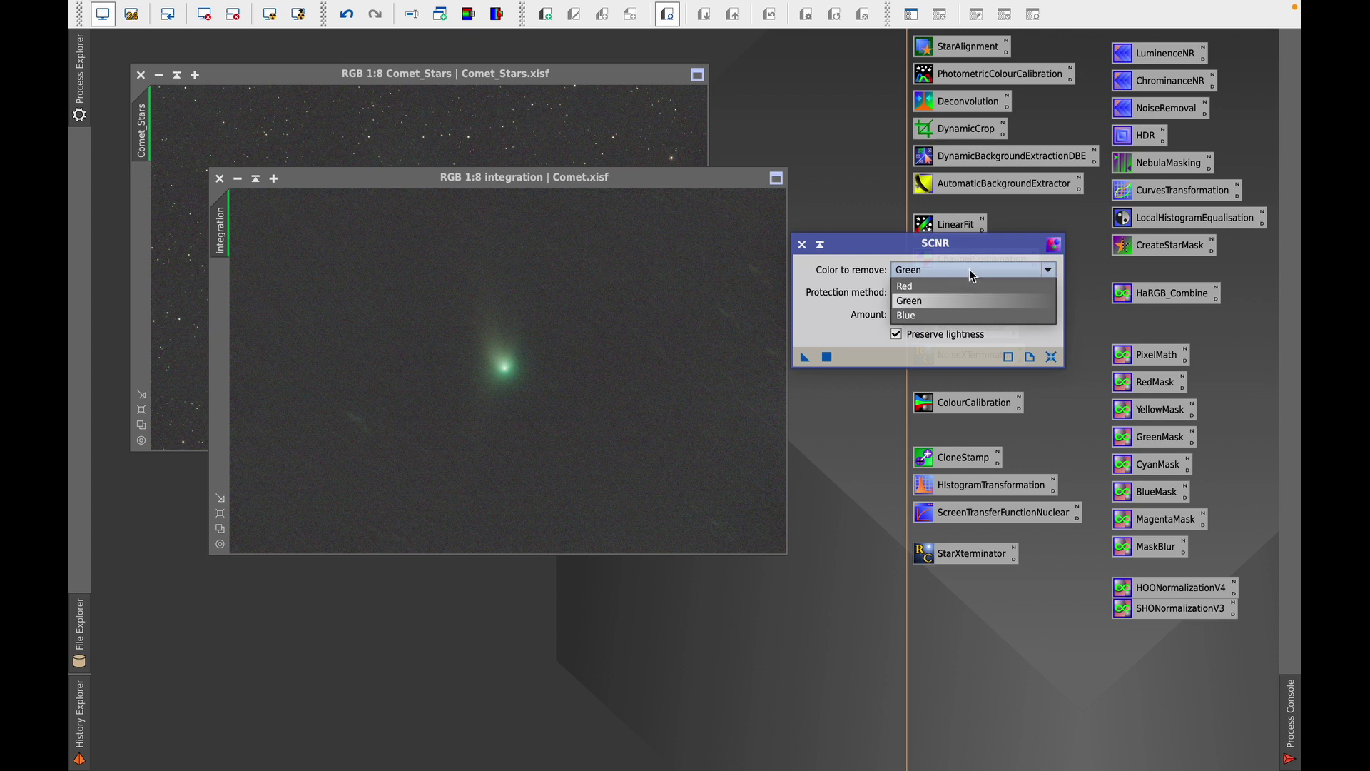
pyautogui.click(969, 268)
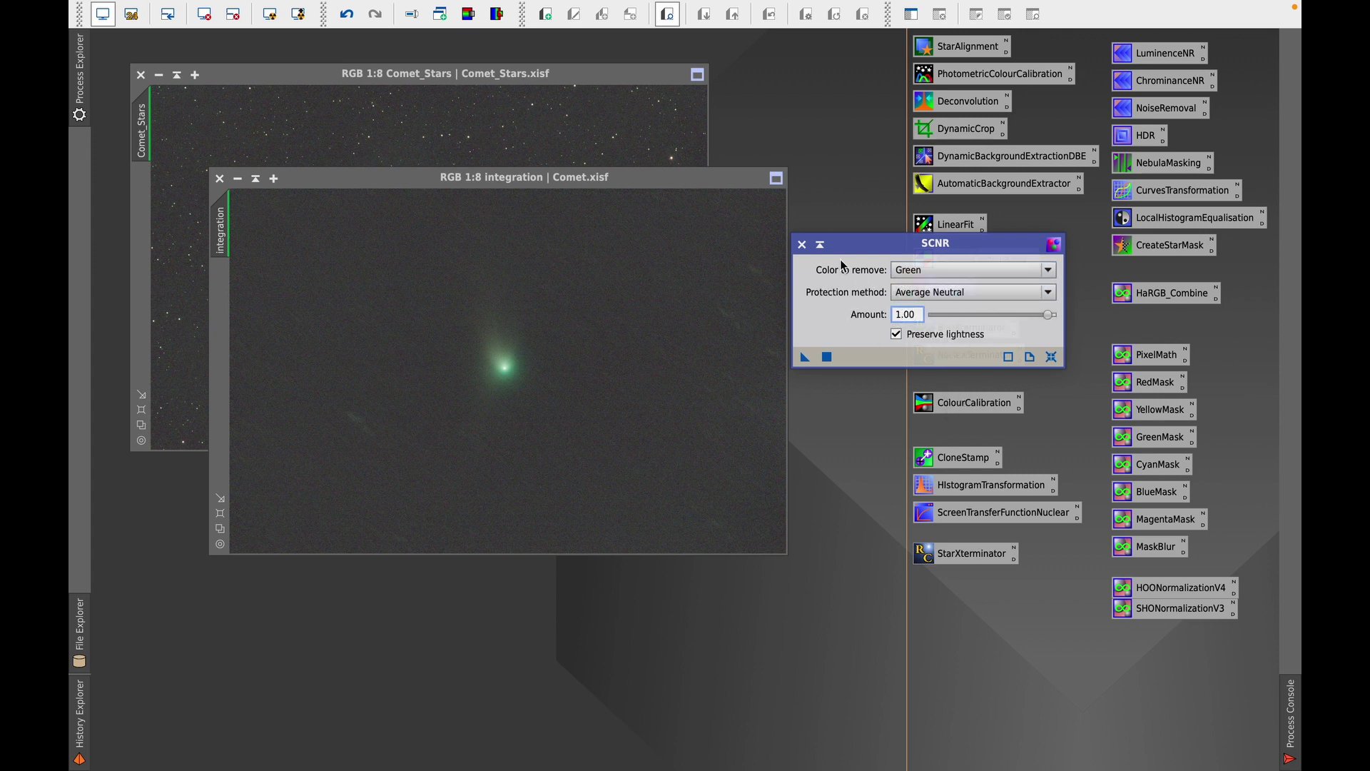
pyautogui.click(803, 246)
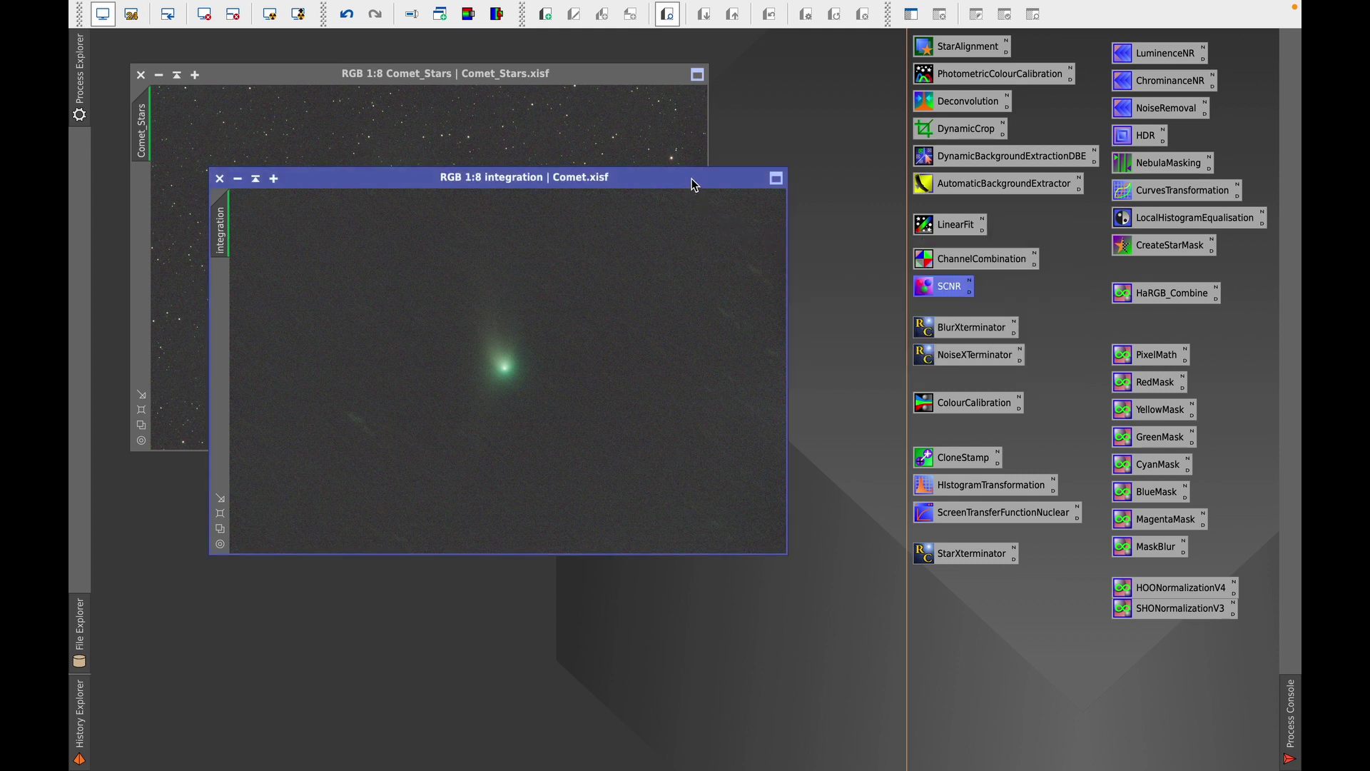
pyautogui.moveTo(692, 178); pyautogui.dragTo(723, 195)
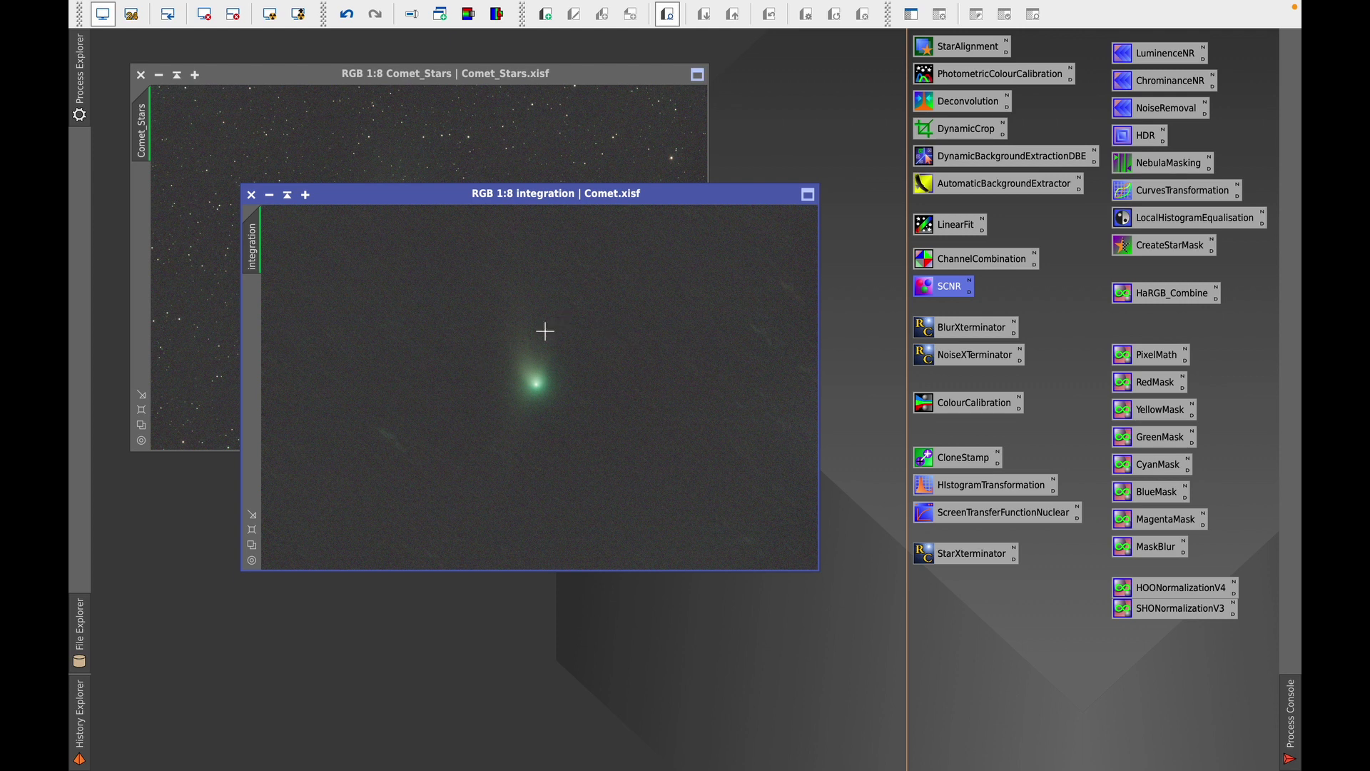
pyautogui.click(568, 202)
pyautogui.moveTo(568, 202); pyautogui.dragTo(595, 241)
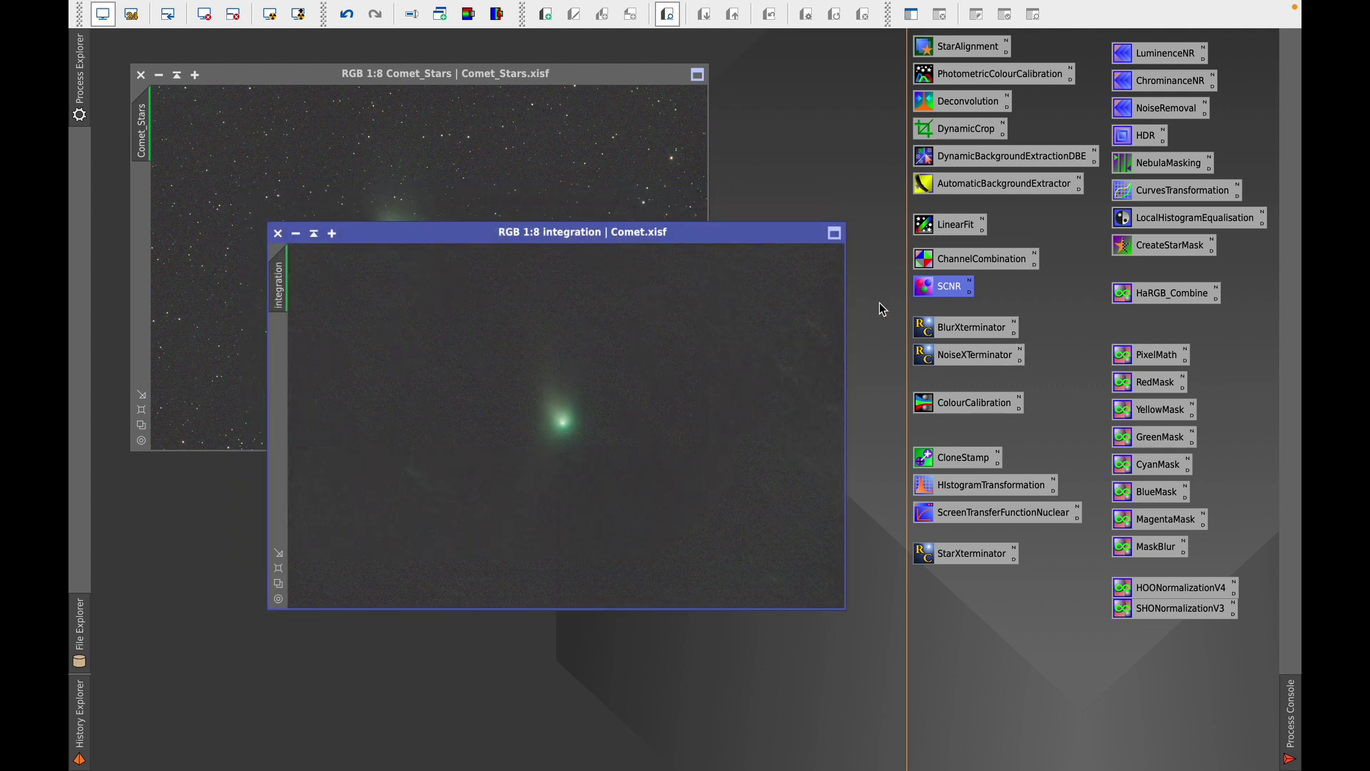
pyautogui.click(495, 73)
pyautogui.click(750, 234)
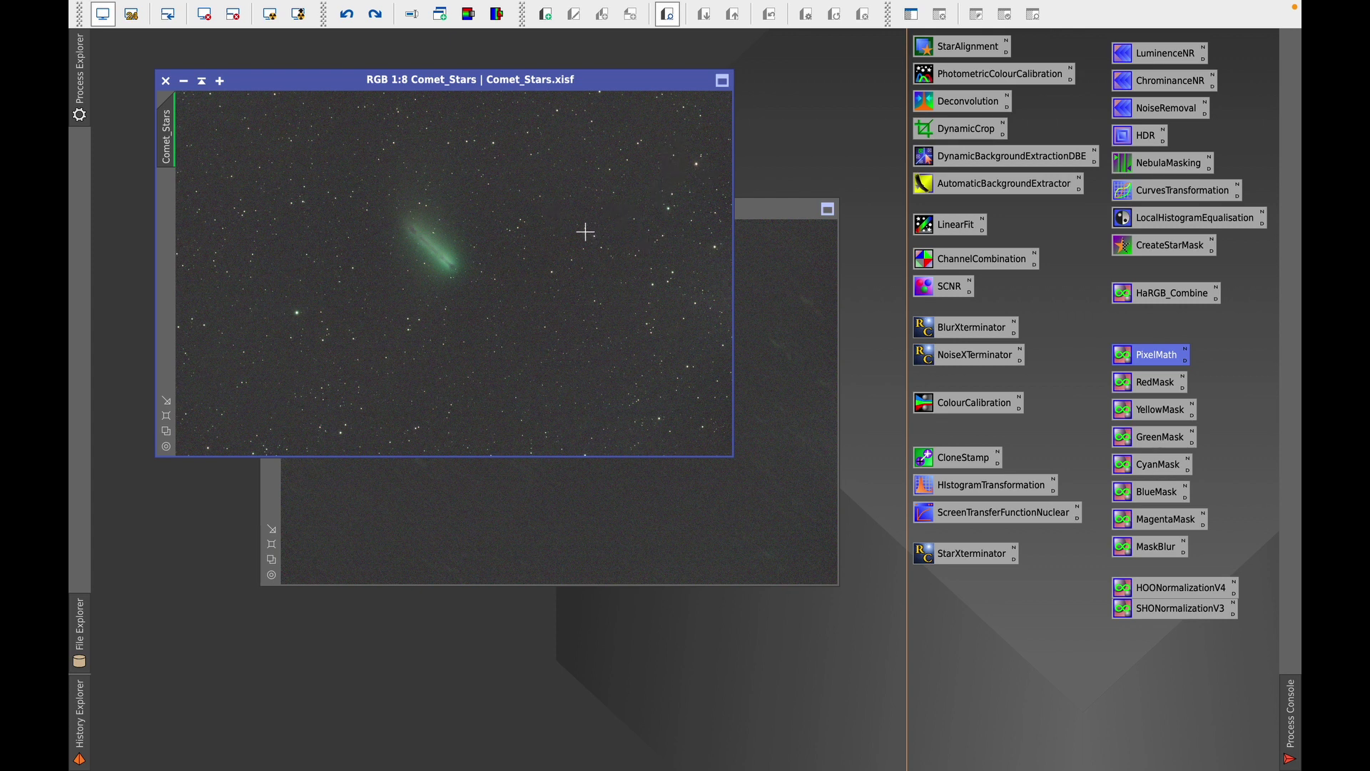
# Step: Define one preview over empty sky beside the comet and a tiny one on a star in the Comet_Stars image
pyautogui.scroll(2, 586, 232)
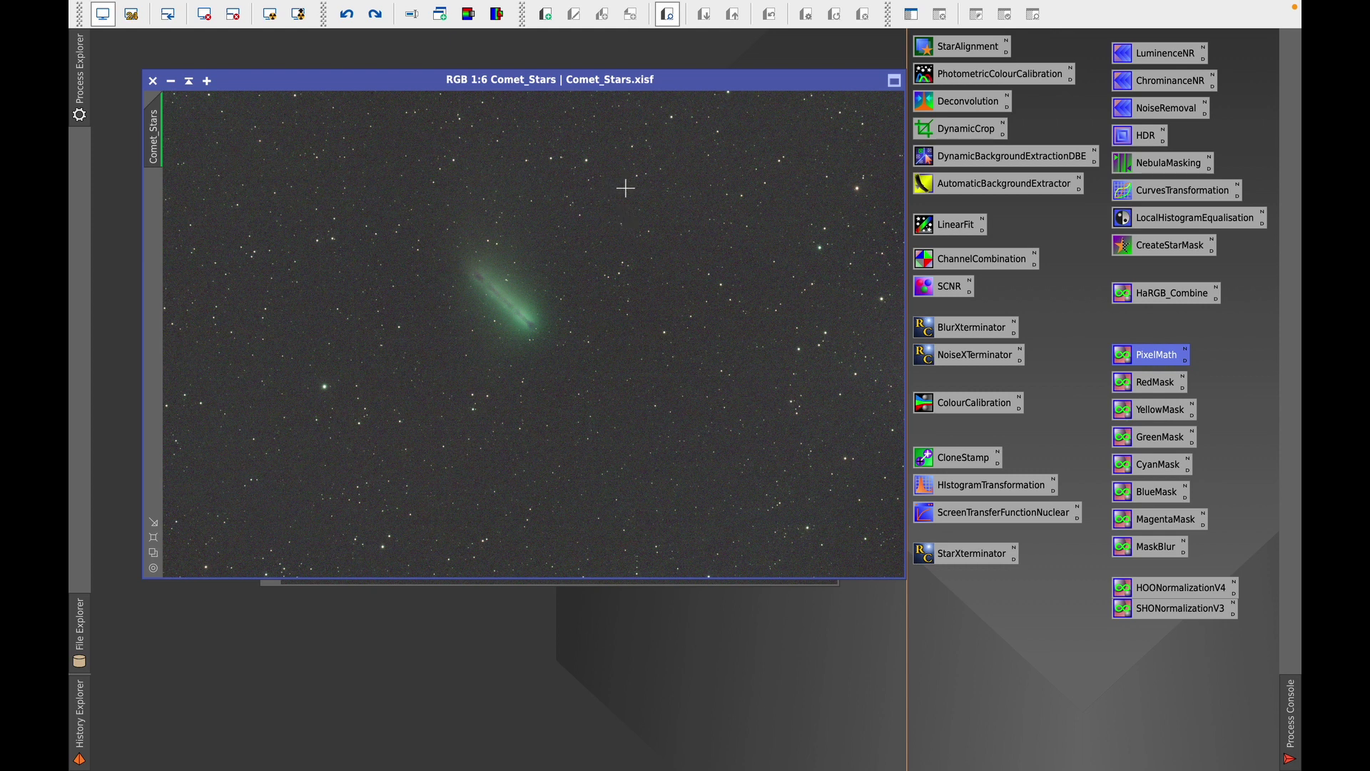
pyautogui.moveTo(620, 190); pyautogui.dragTo(658, 206)
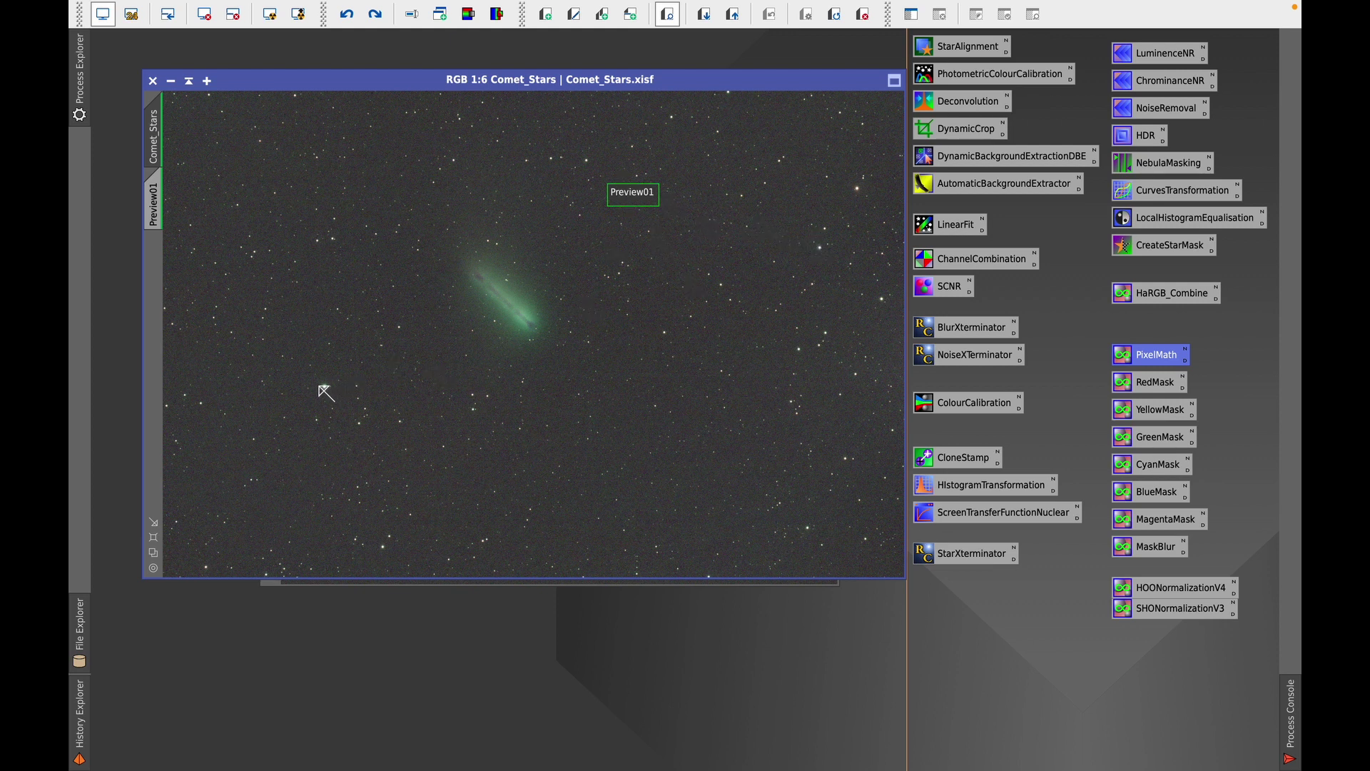
pyautogui.hotkey('ctrl', '+')
pyautogui.hotkey('ctrl', '+')
pyautogui.hotkey('ctrl', '+')
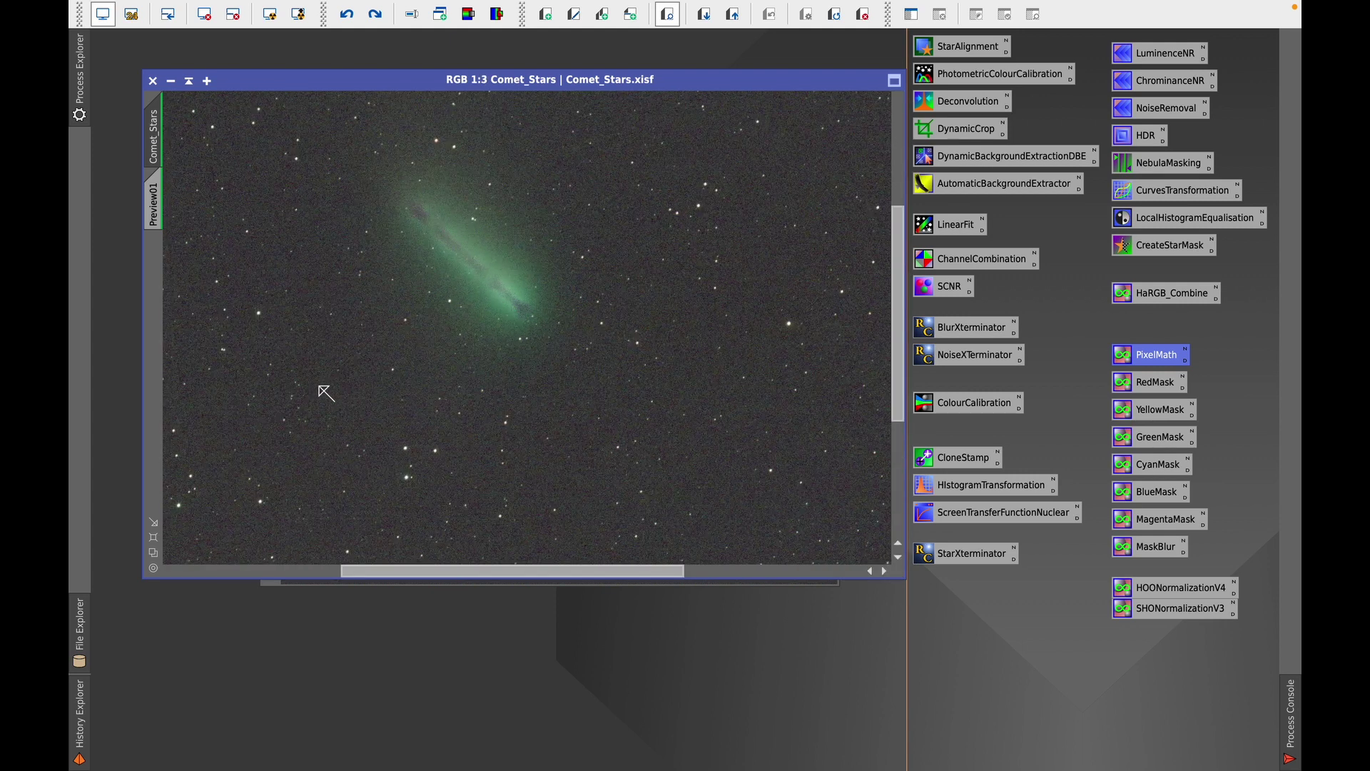
pyautogui.moveTo(481, 570); pyautogui.dragTo(376, 572)
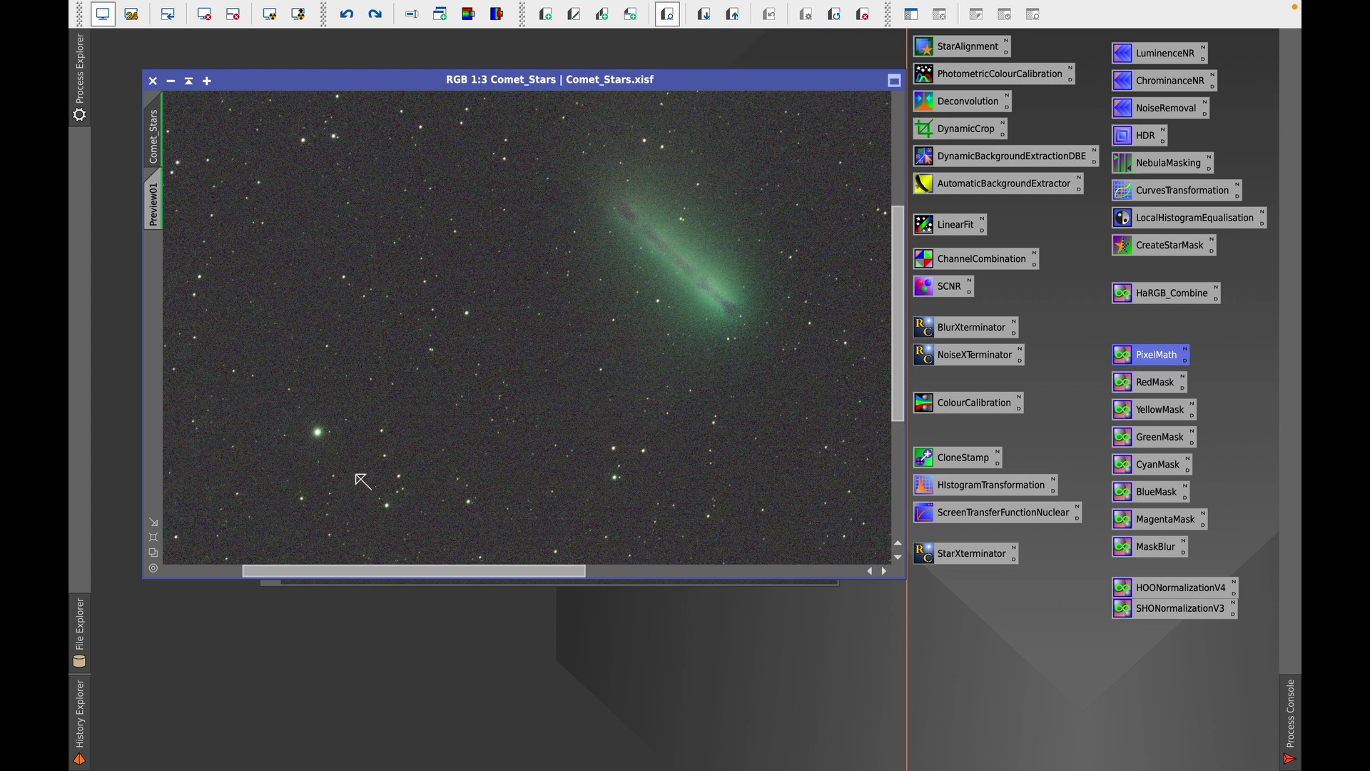
pyautogui.click(303, 138)
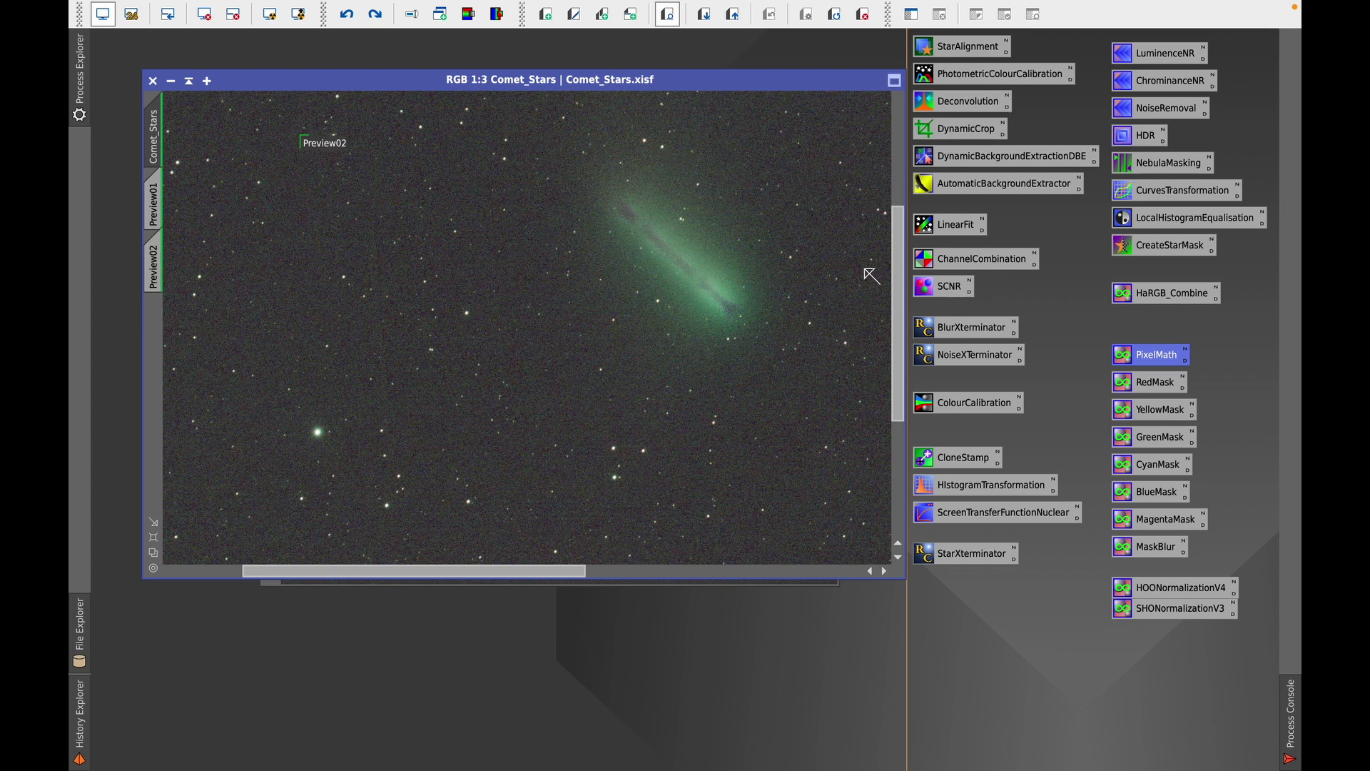
pyautogui.hotkey('ctrl', 'shift', 'z')
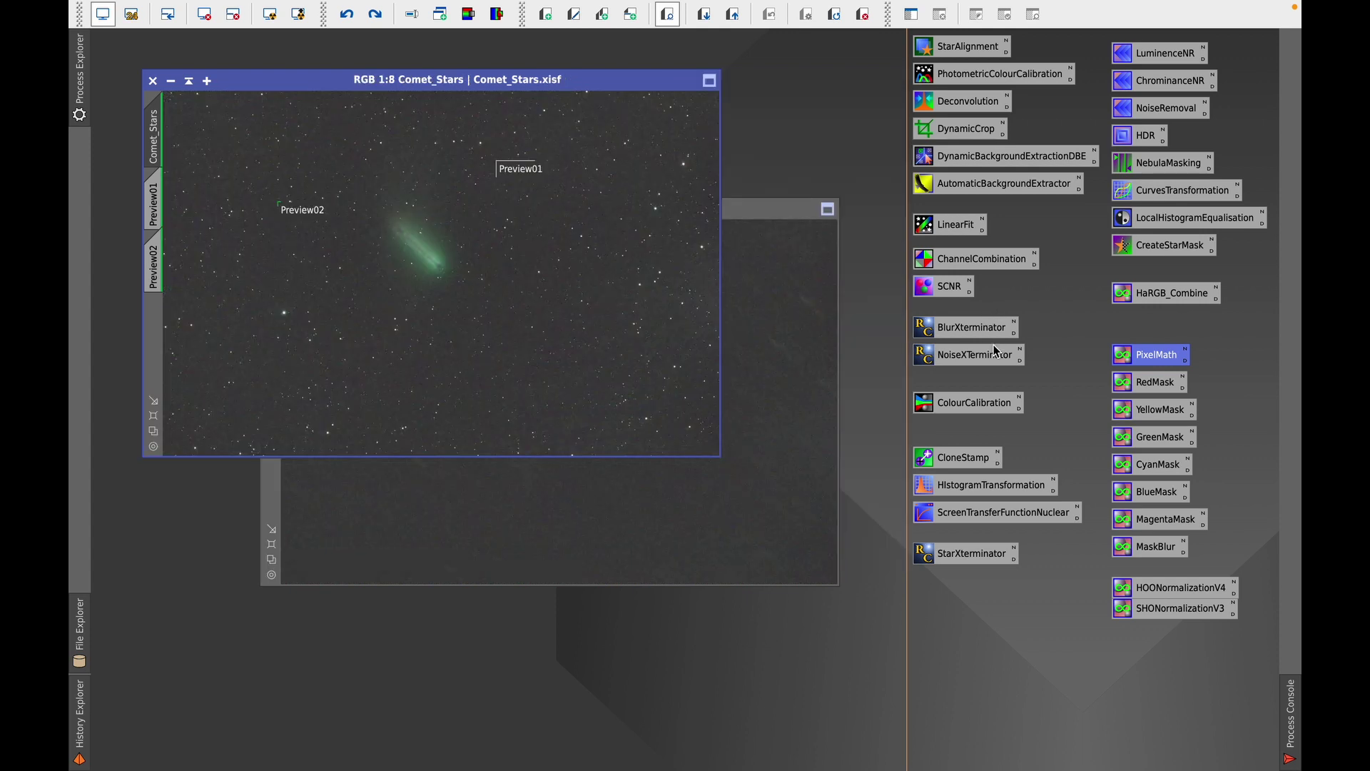
# Step: Open the ColorCalibration process and place it clear of the Comet_Stars image
pyautogui.doubleClick(974, 402)
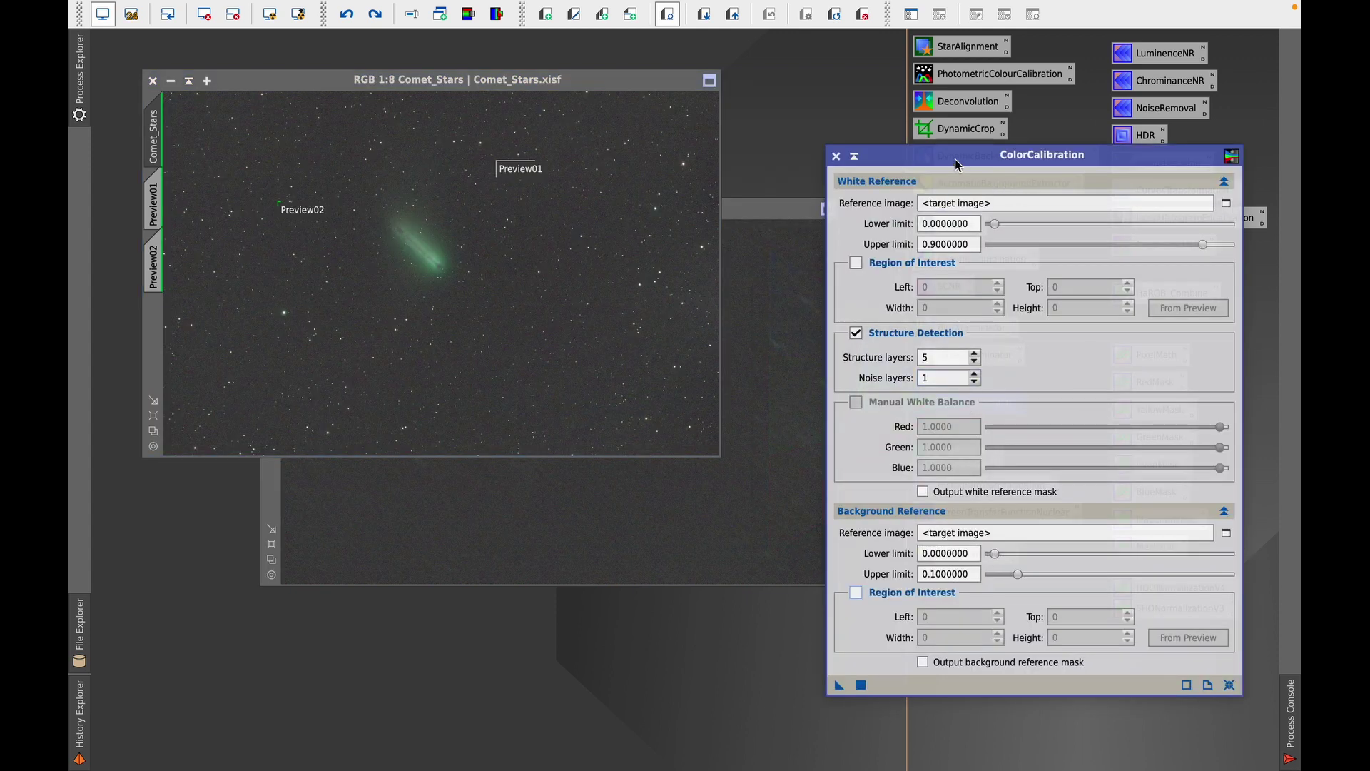
pyautogui.moveTo(954, 160); pyautogui.dragTo(924, 173)
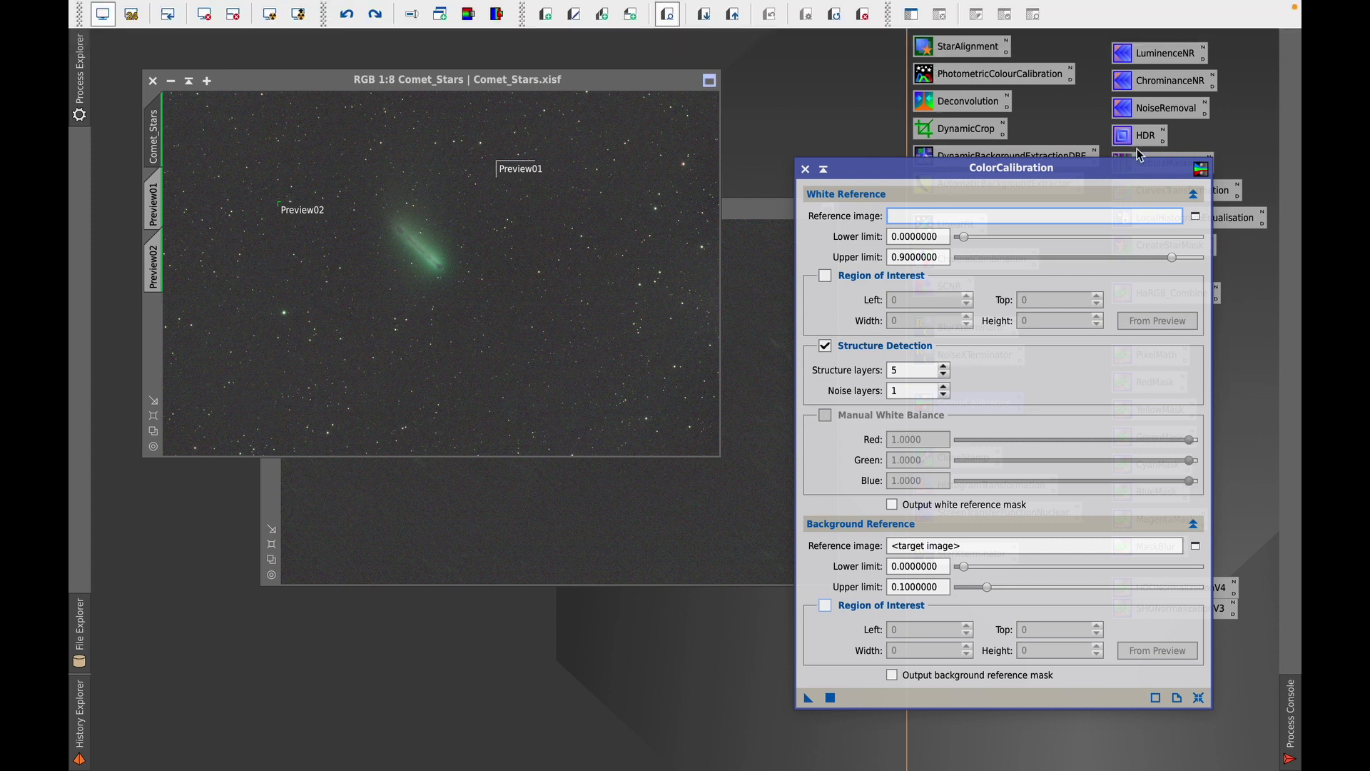
pyautogui.click(468, 10)
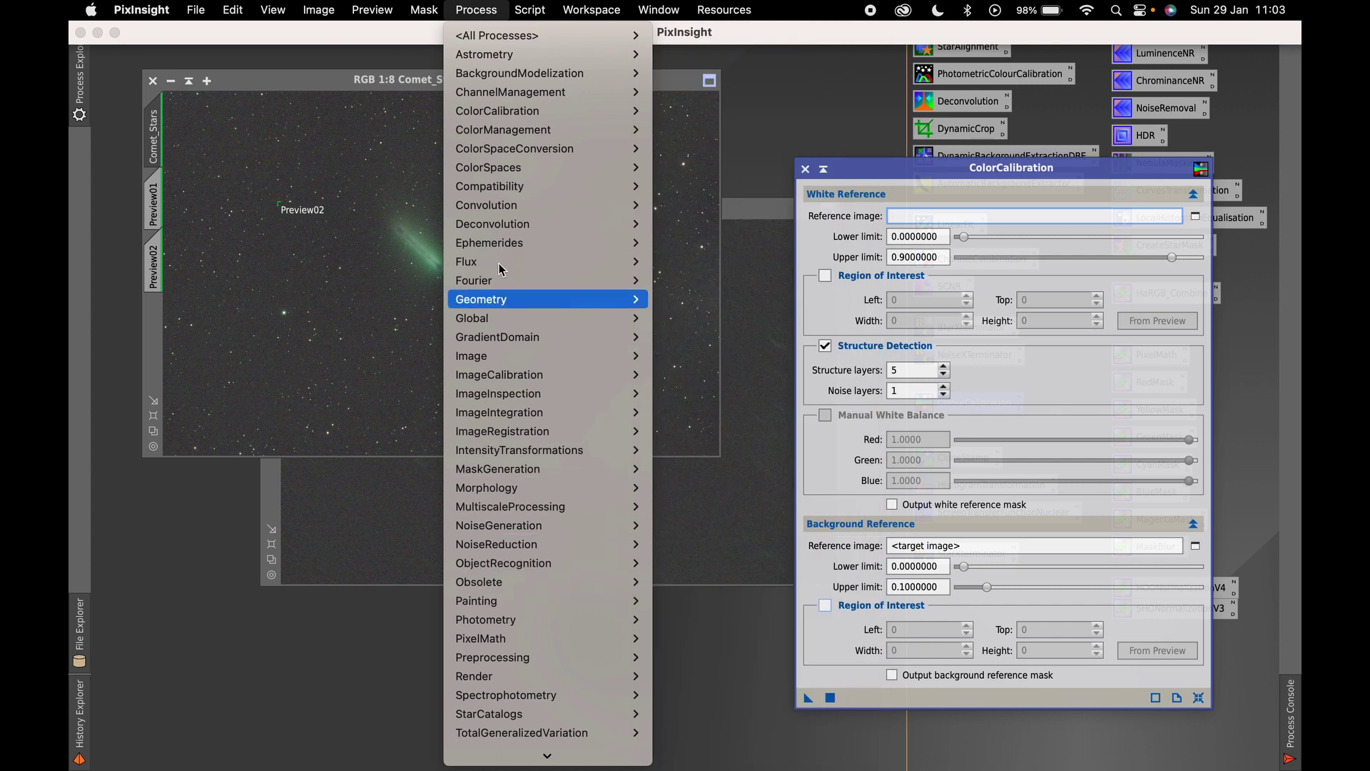
pyautogui.moveTo(479, 40)
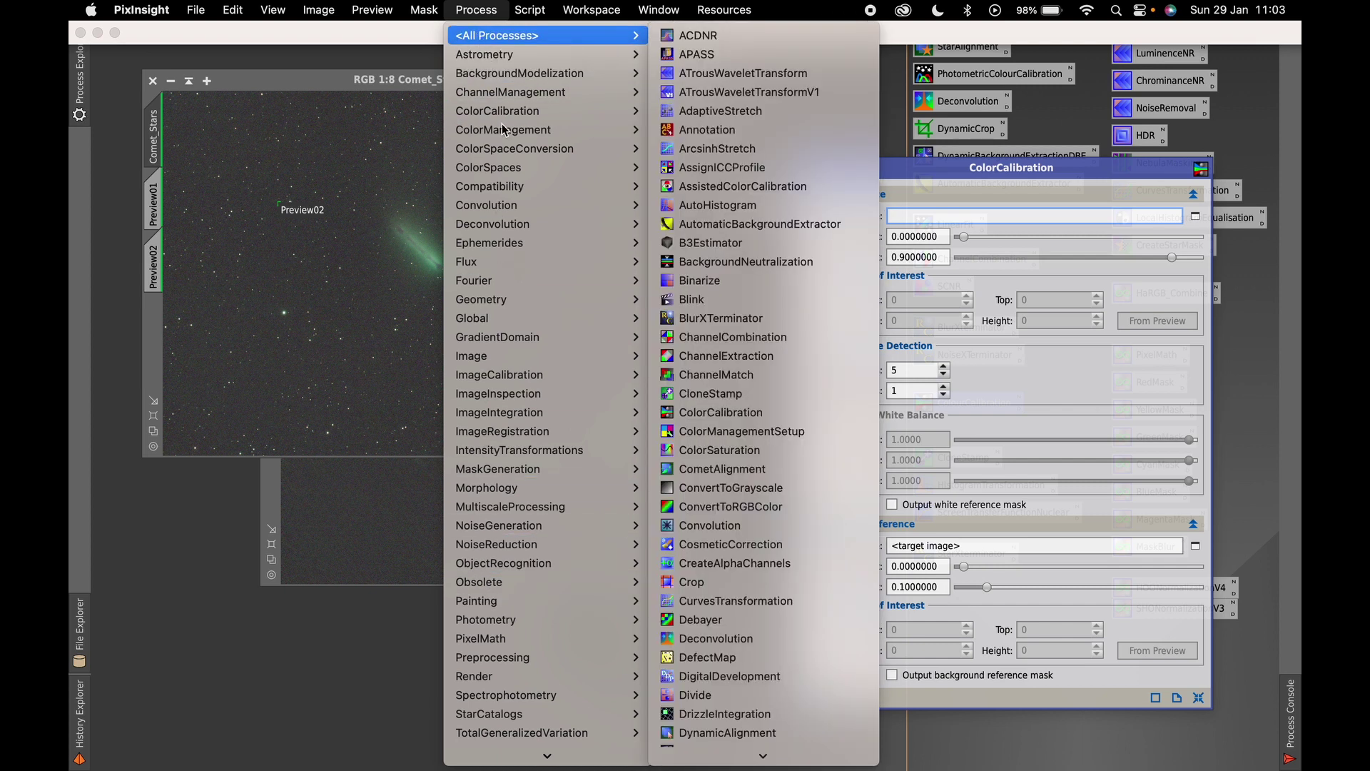
pyautogui.moveTo(509, 116)
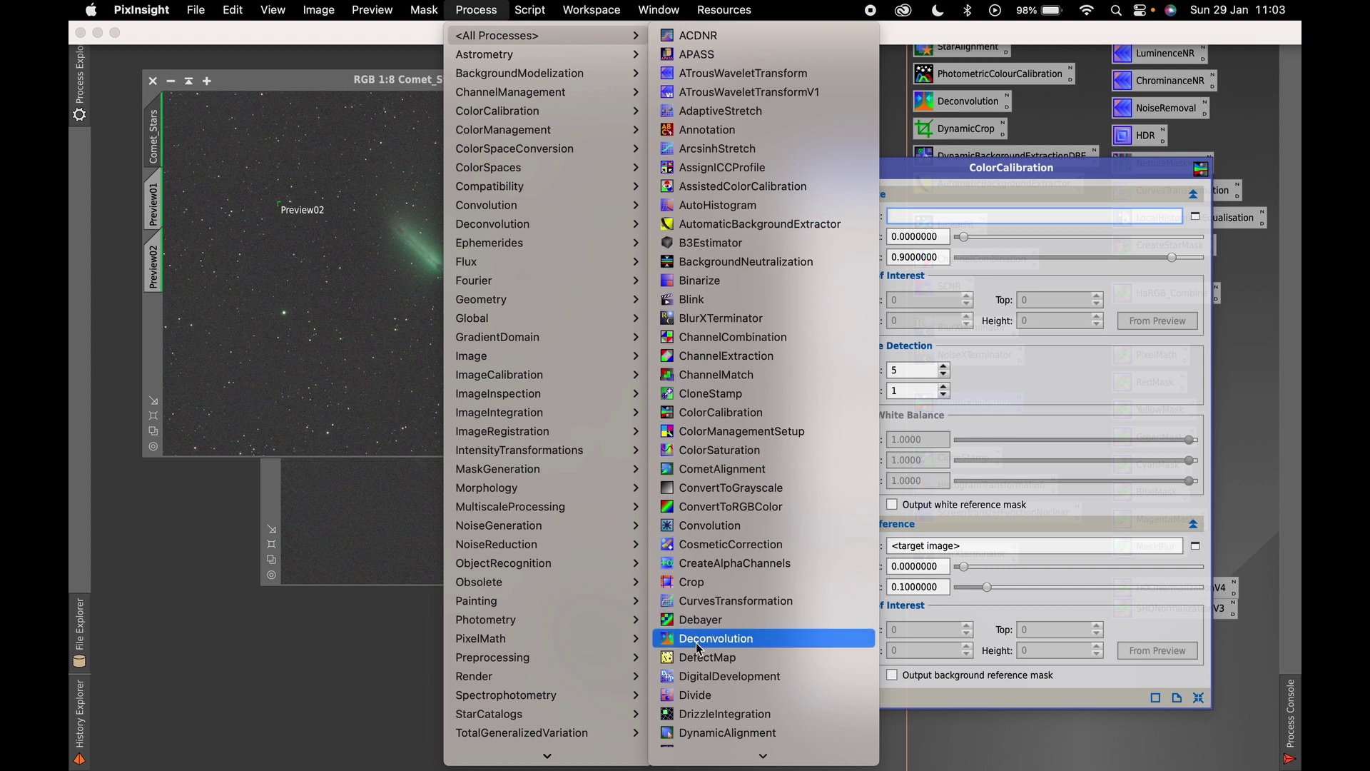
pyautogui.scroll(-5, 708, 567)
pyautogui.scroll(-10, 708, 582)
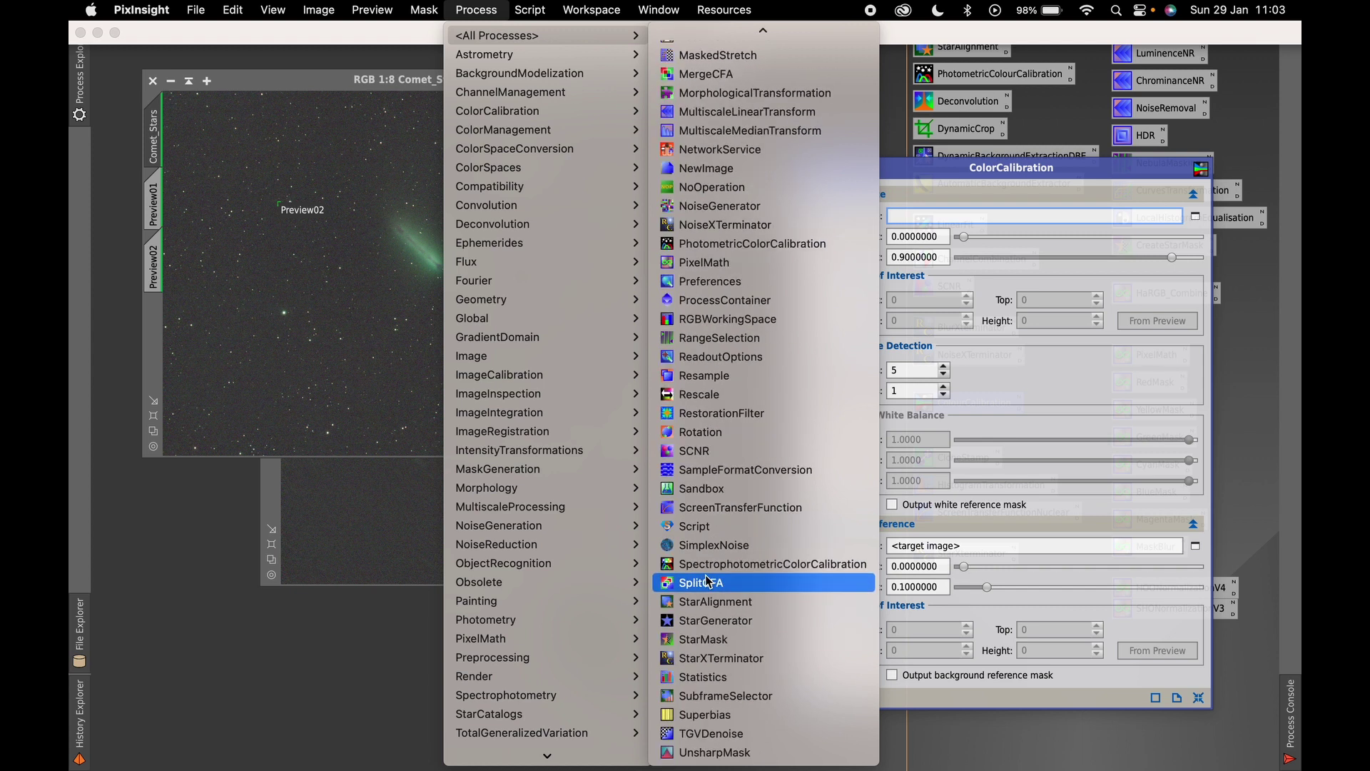
pyautogui.click(934, 163)
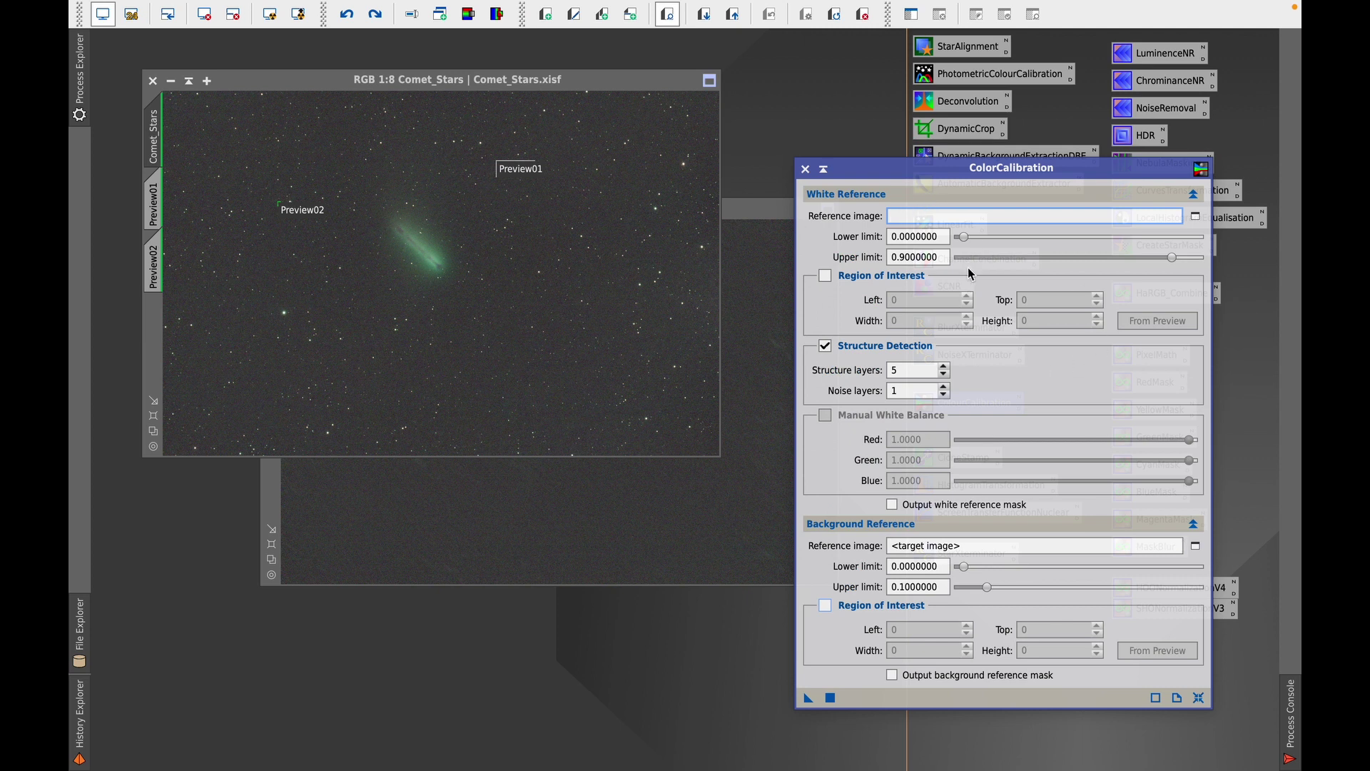
# Step: Set the background reference image of ColorCalibration to Comet_Stars->Preview01
pyautogui.click(1196, 545)
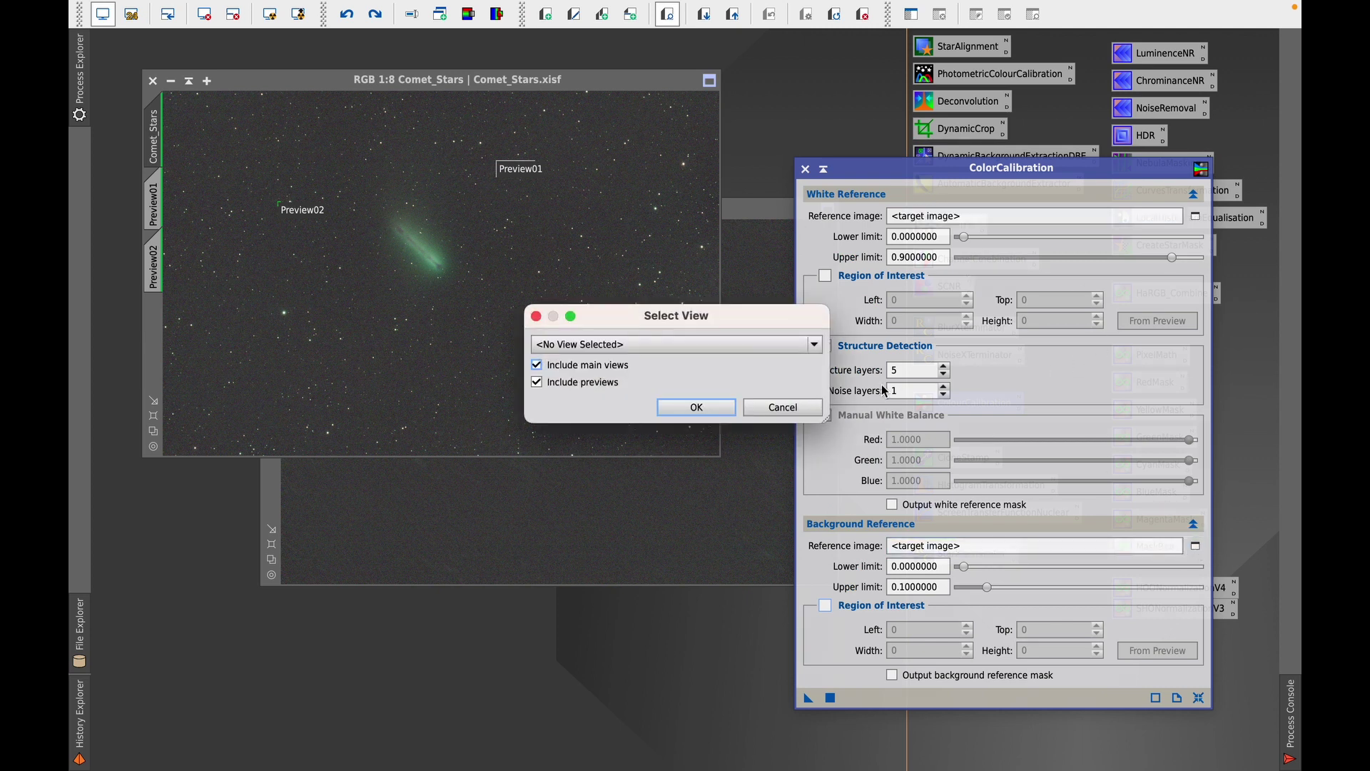
pyautogui.click(628, 346)
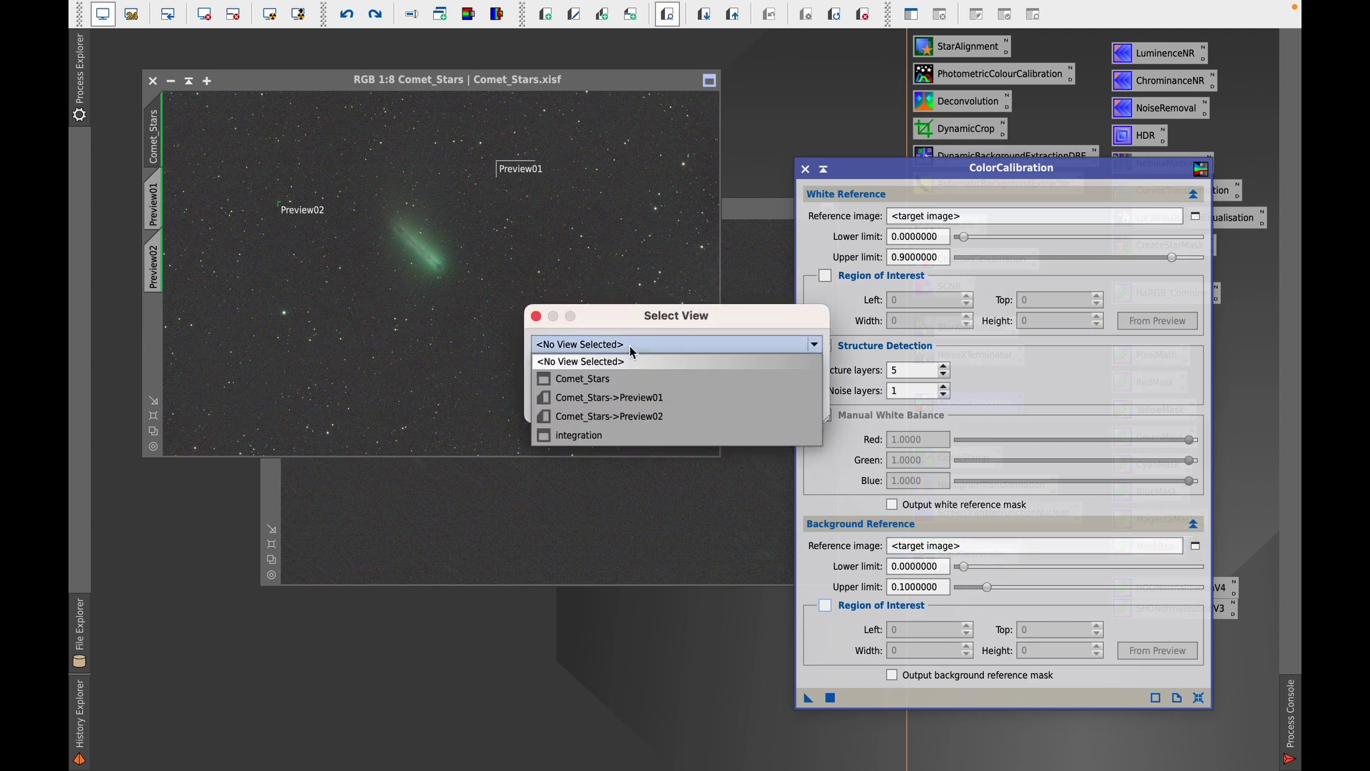
pyautogui.click(663, 397)
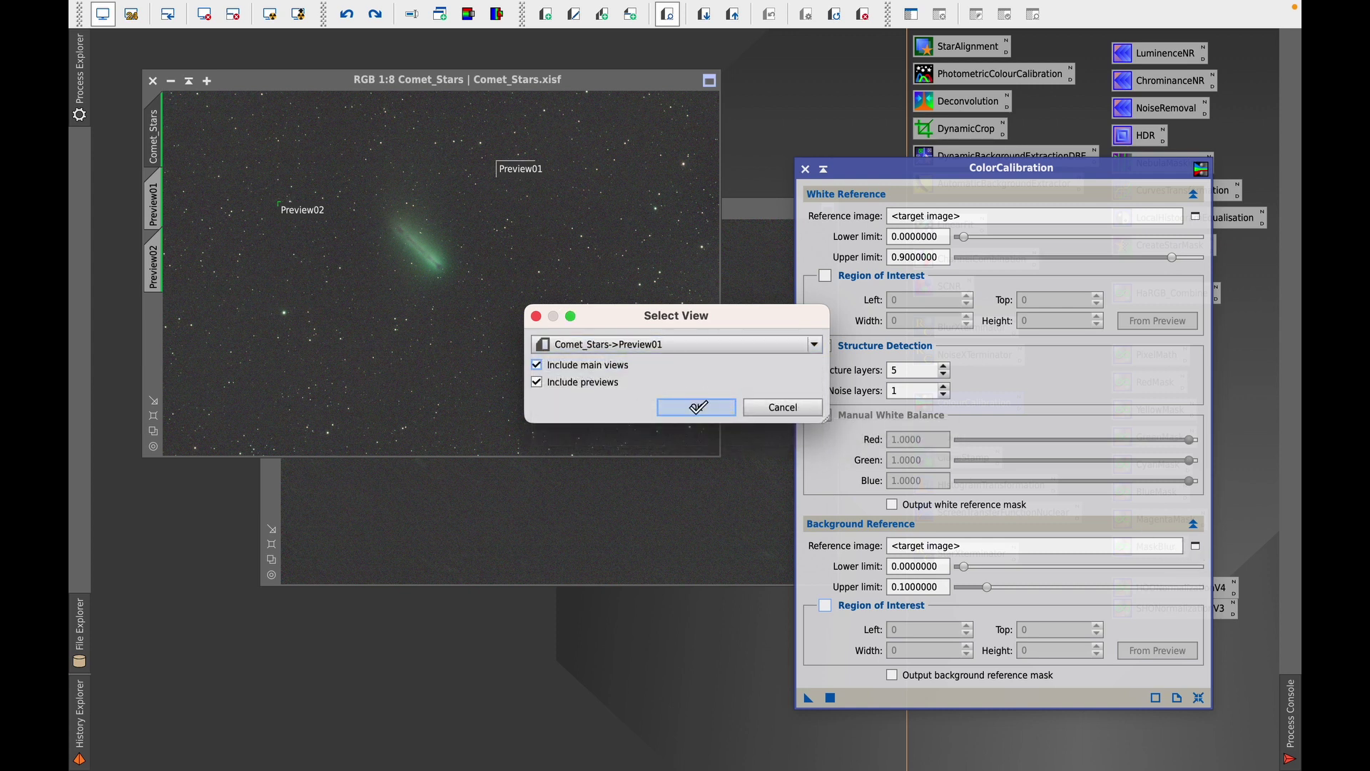
pyautogui.click(697, 401)
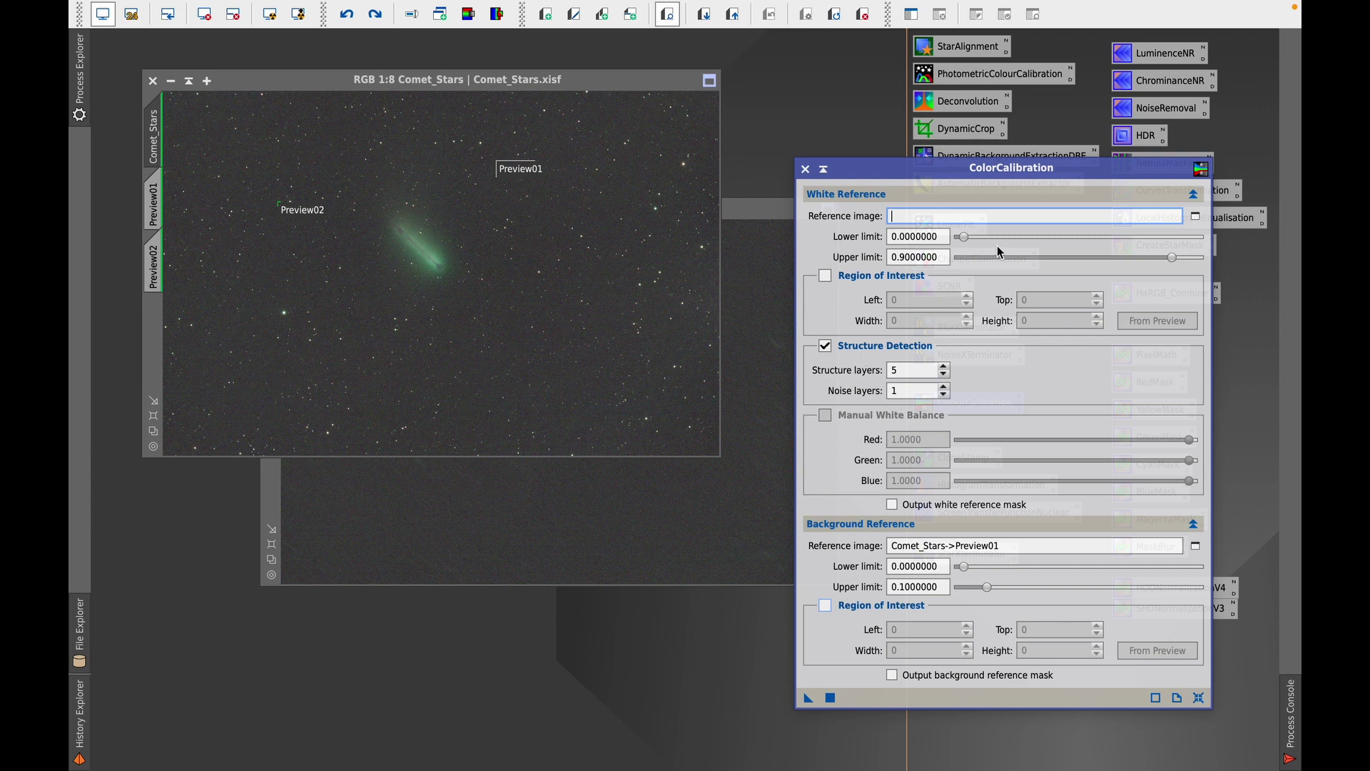
# Step: Set the white reference image of ColorCalibration to Comet_Stars->Preview02
pyautogui.click(1195, 216)
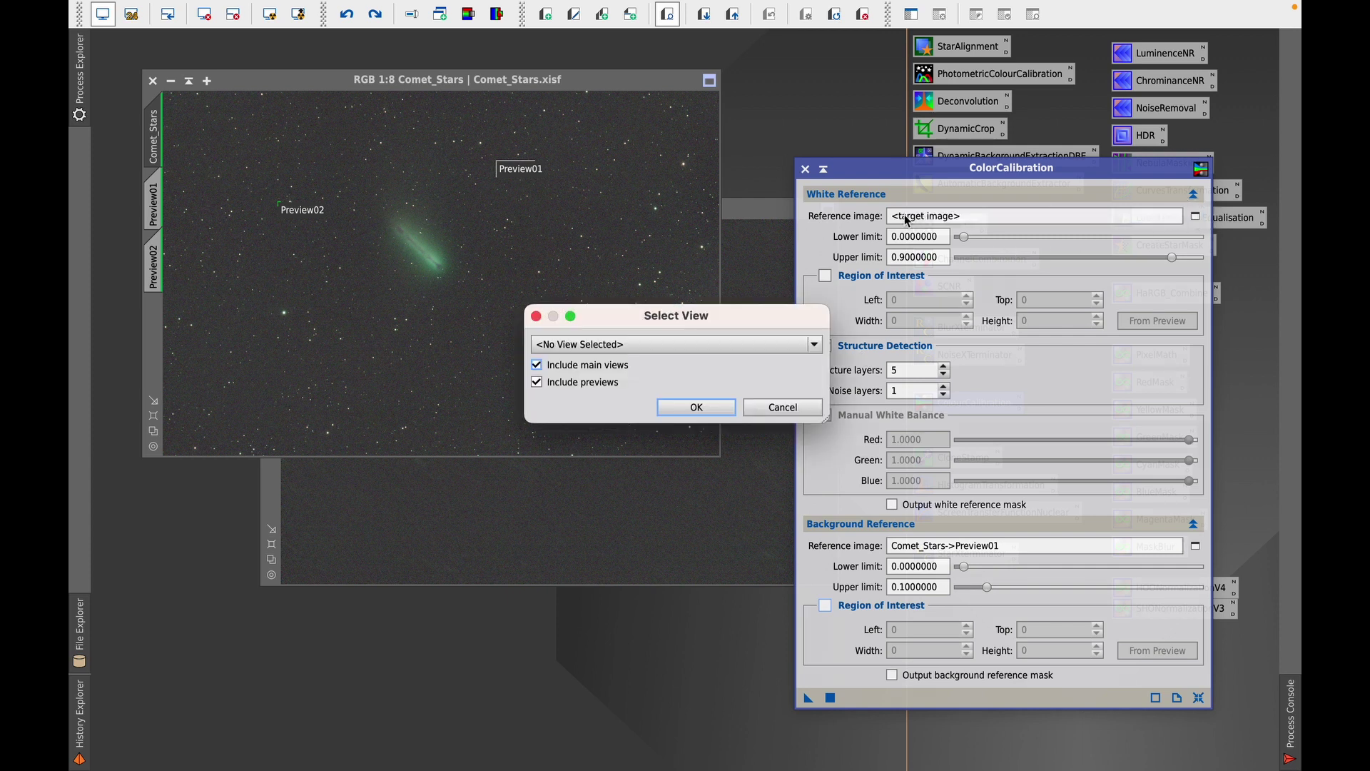
pyautogui.click(696, 344)
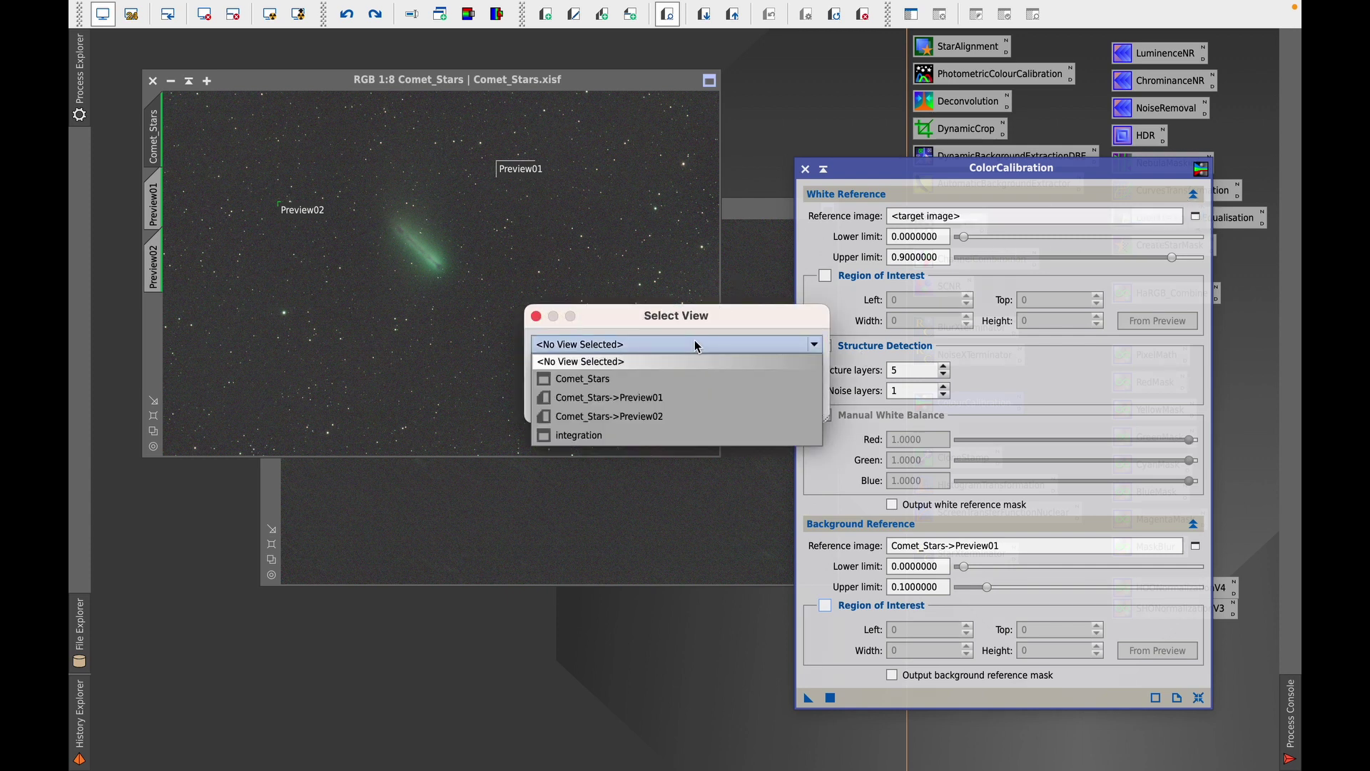
pyautogui.click(648, 416)
pyautogui.click(693, 401)
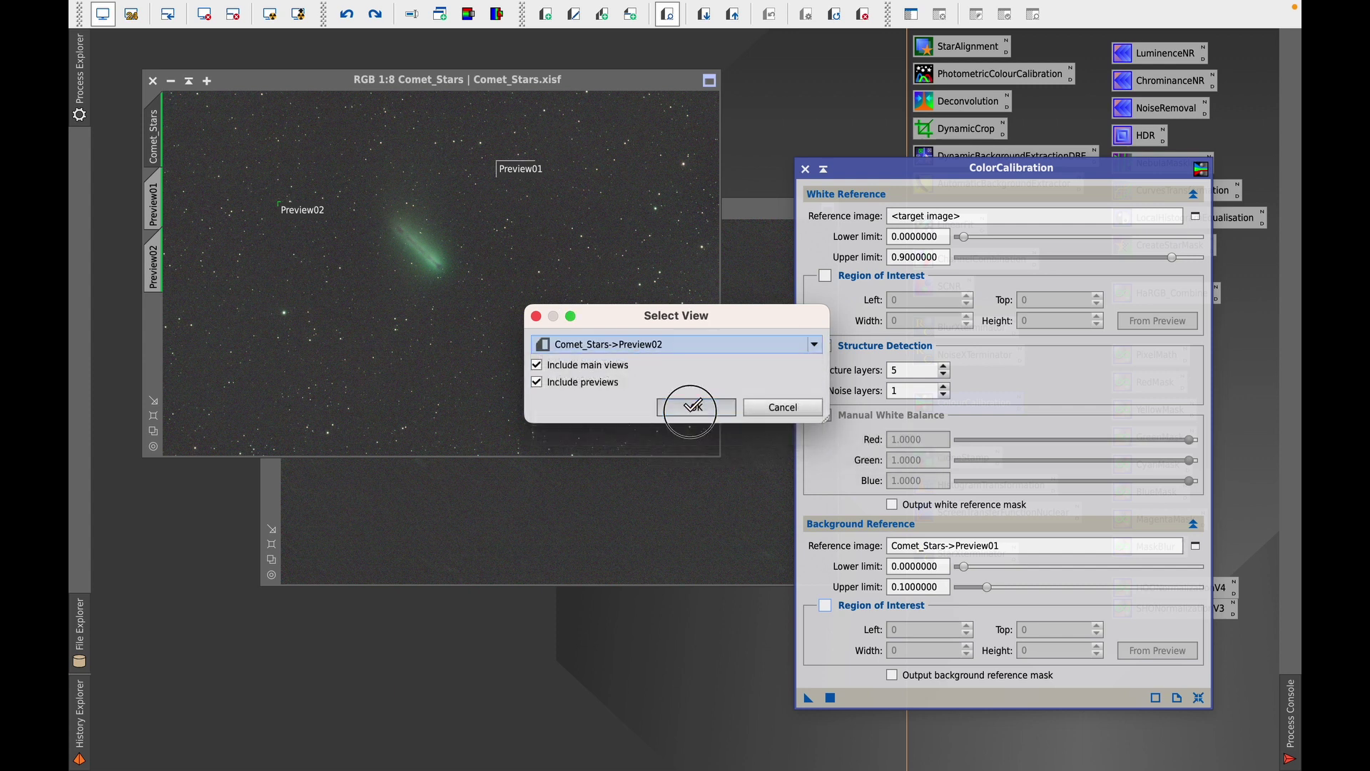
# Step: Apply the colour calibration to both the Comet_Stars image and the Comet image
pyautogui.click(808, 699)
pyautogui.moveTo(809, 703); pyautogui.dragTo(371, 307)
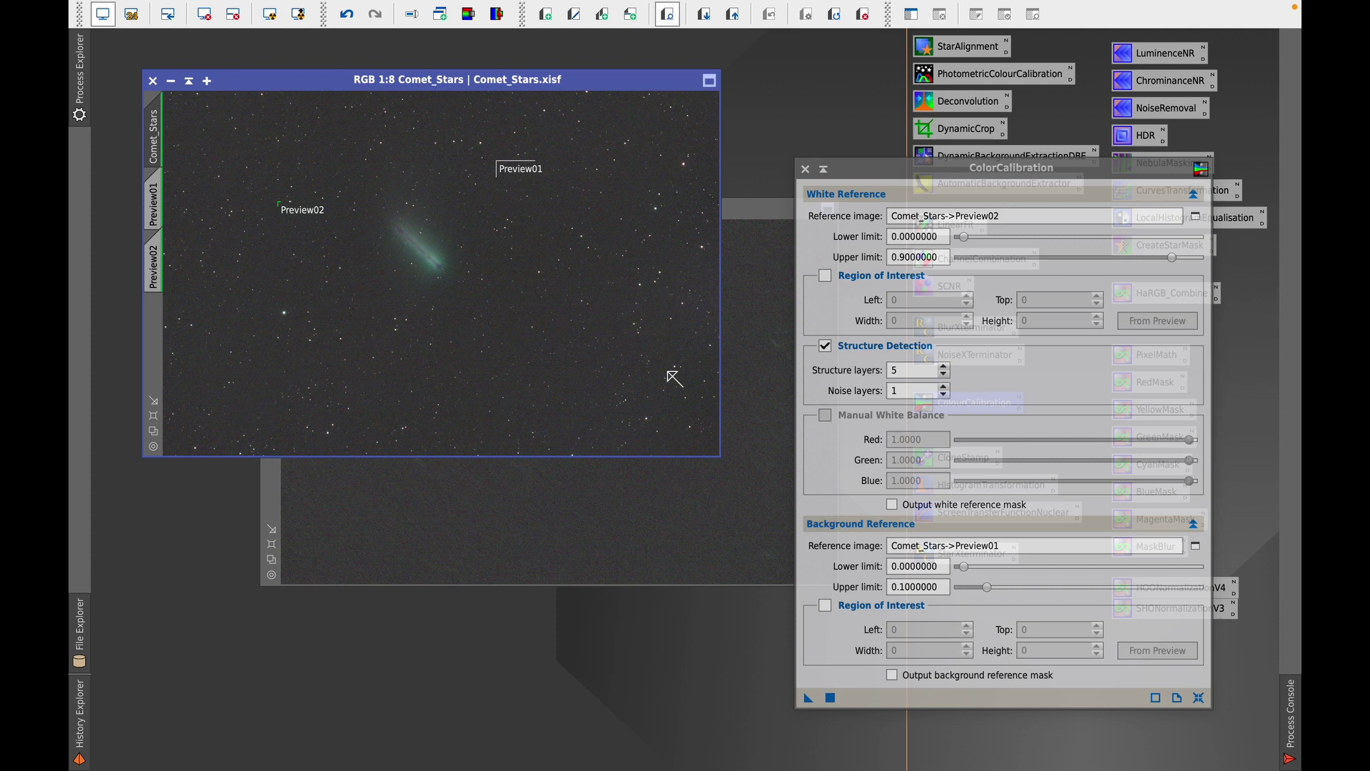
pyautogui.click(763, 211)
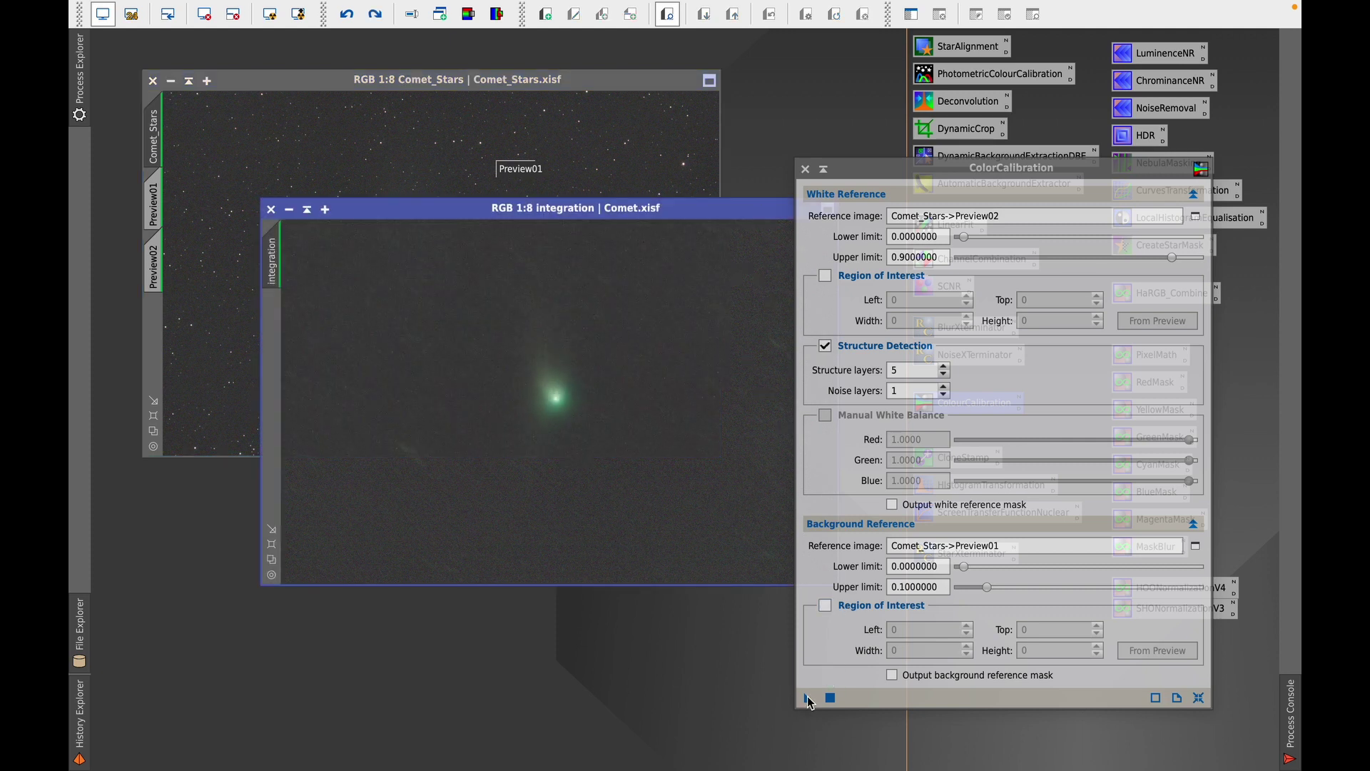
pyautogui.moveTo(808, 702); pyautogui.dragTo(477, 541)
# Step: Delete both previews, Preview01 and Preview02, from the Comet_Stars image
pyautogui.click(152, 203)
pyautogui.rightClick(150, 194)
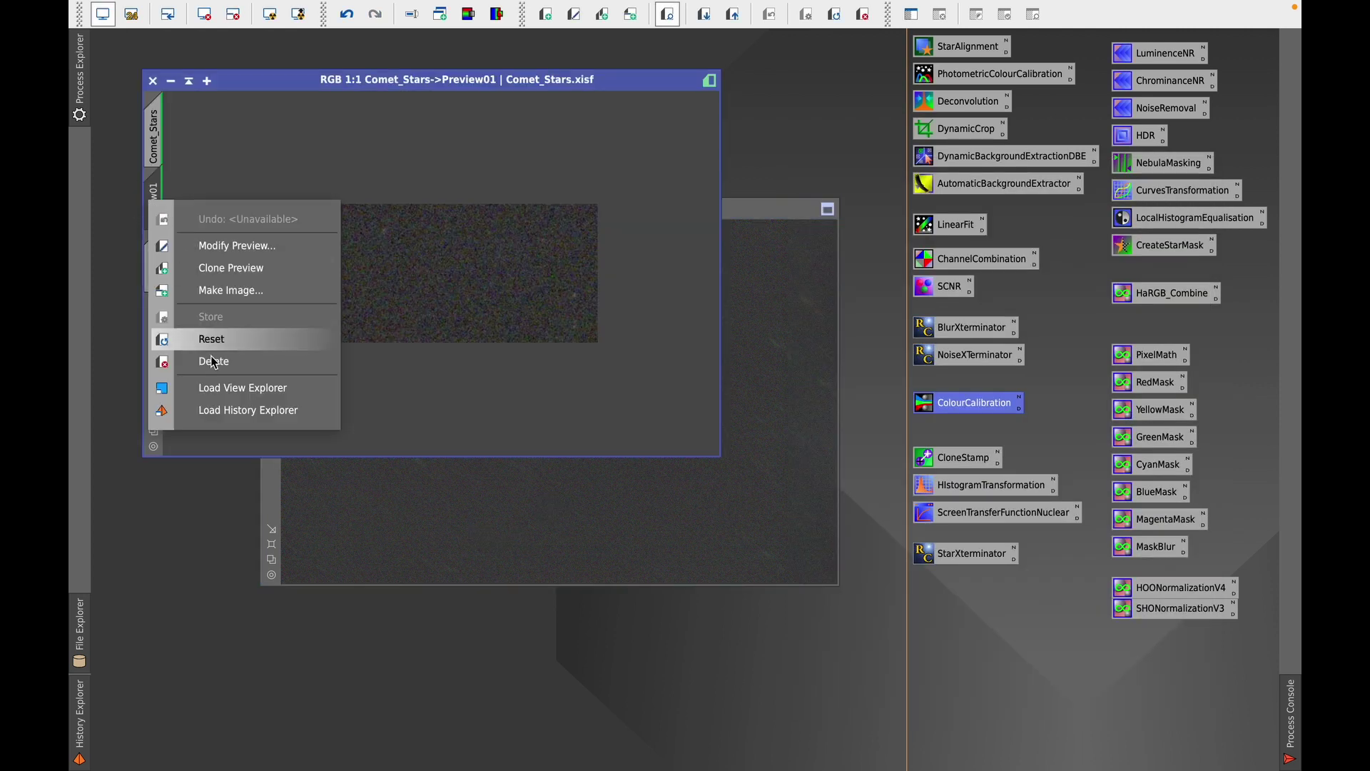
pyautogui.click(214, 362)
pyautogui.rightClick(150, 209)
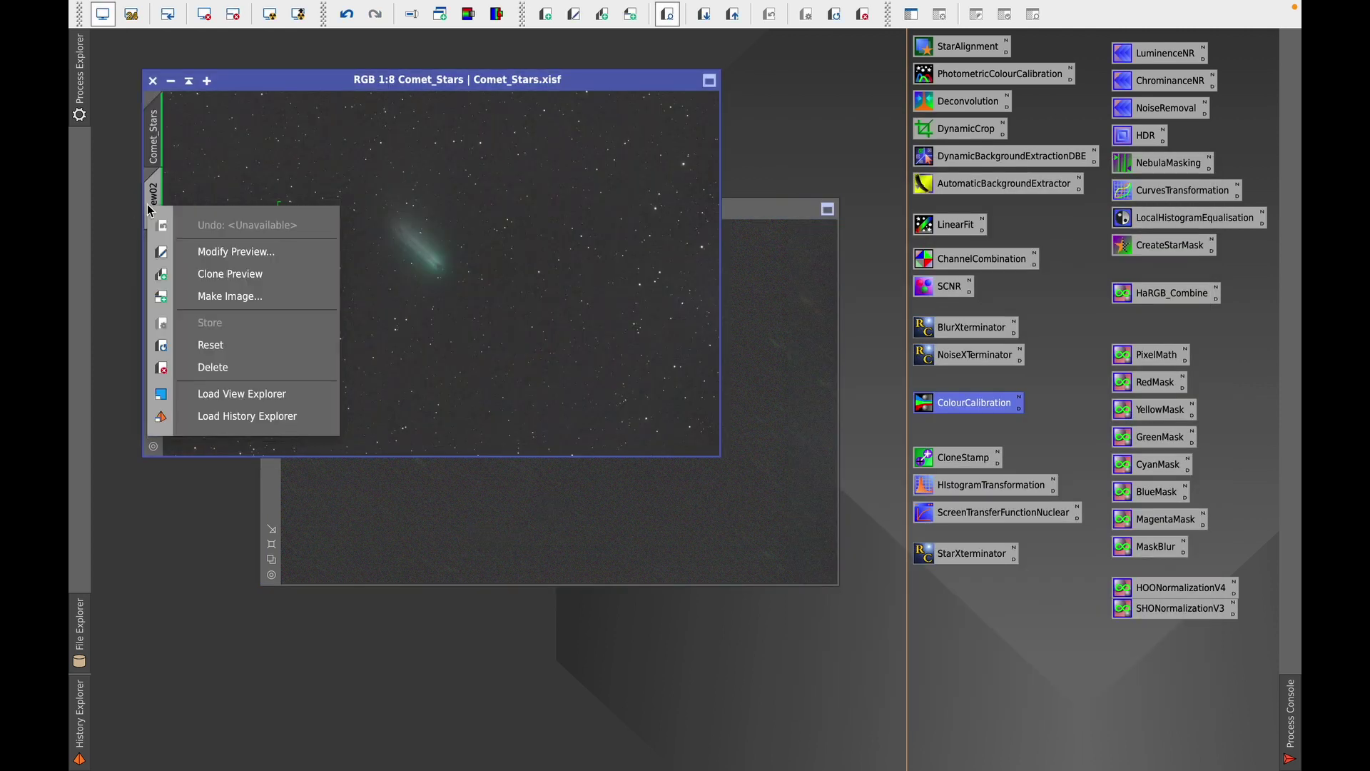
pyautogui.click(214, 367)
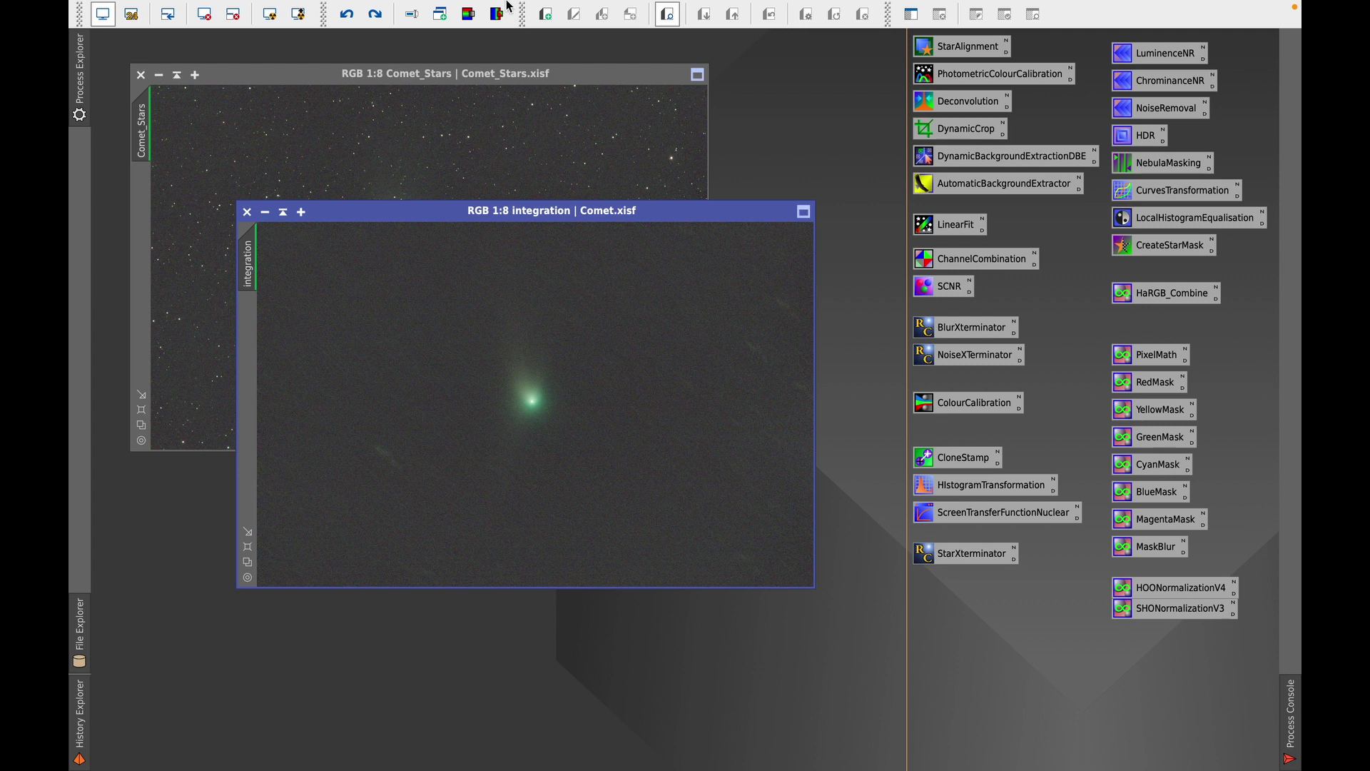
# Step: Stretch the Comet image with the EZ Soft Stretch script, keeping its default stretch settings
pyautogui.moveTo(531, 4)
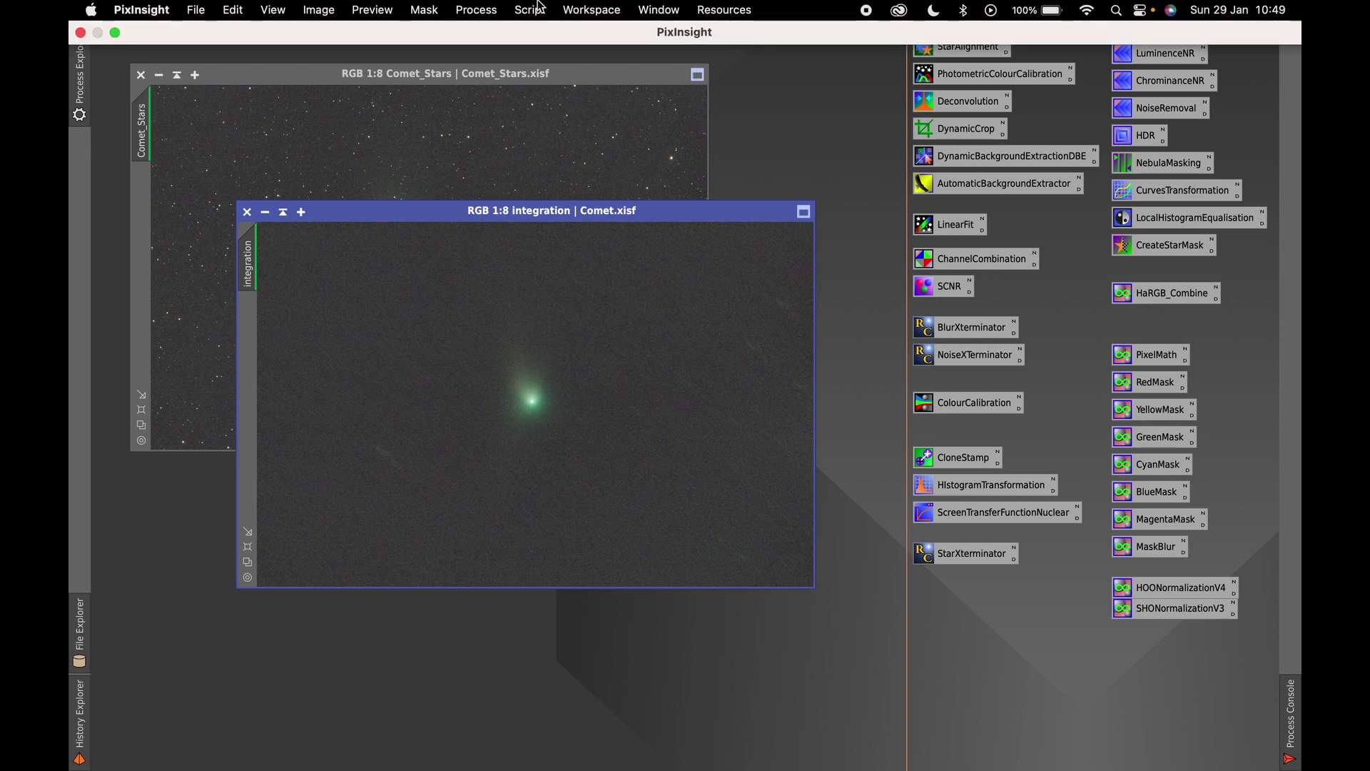
pyautogui.click(540, 7)
pyautogui.moveTo(547, 35)
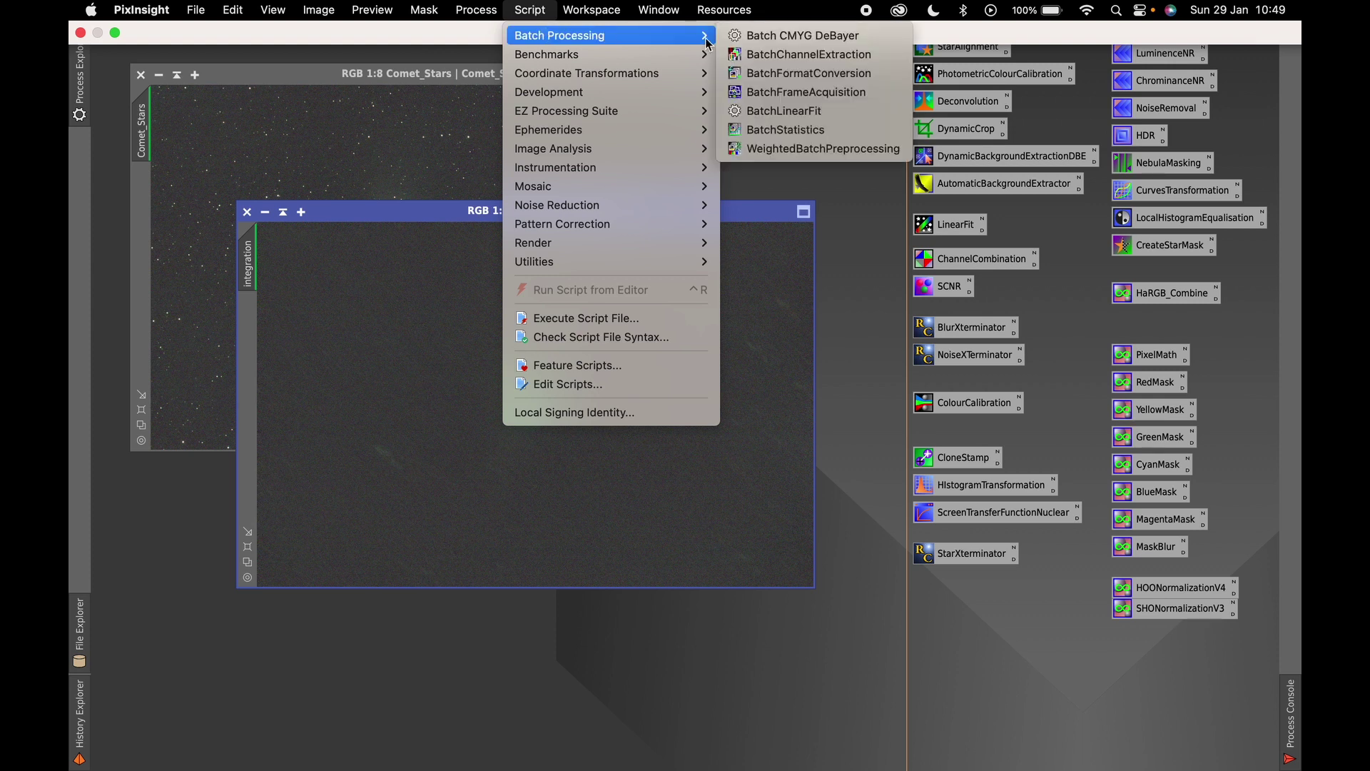
pyautogui.moveTo(608, 115)
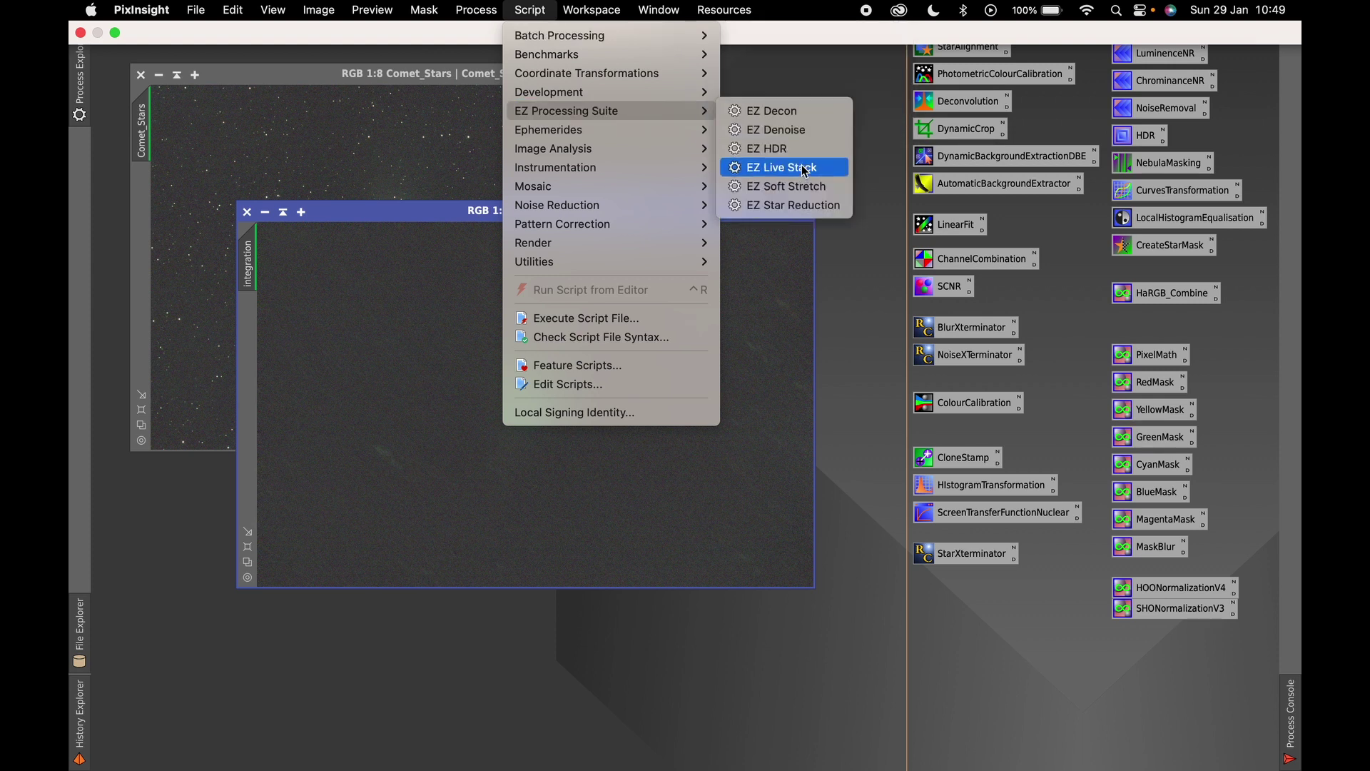
pyautogui.click(790, 193)
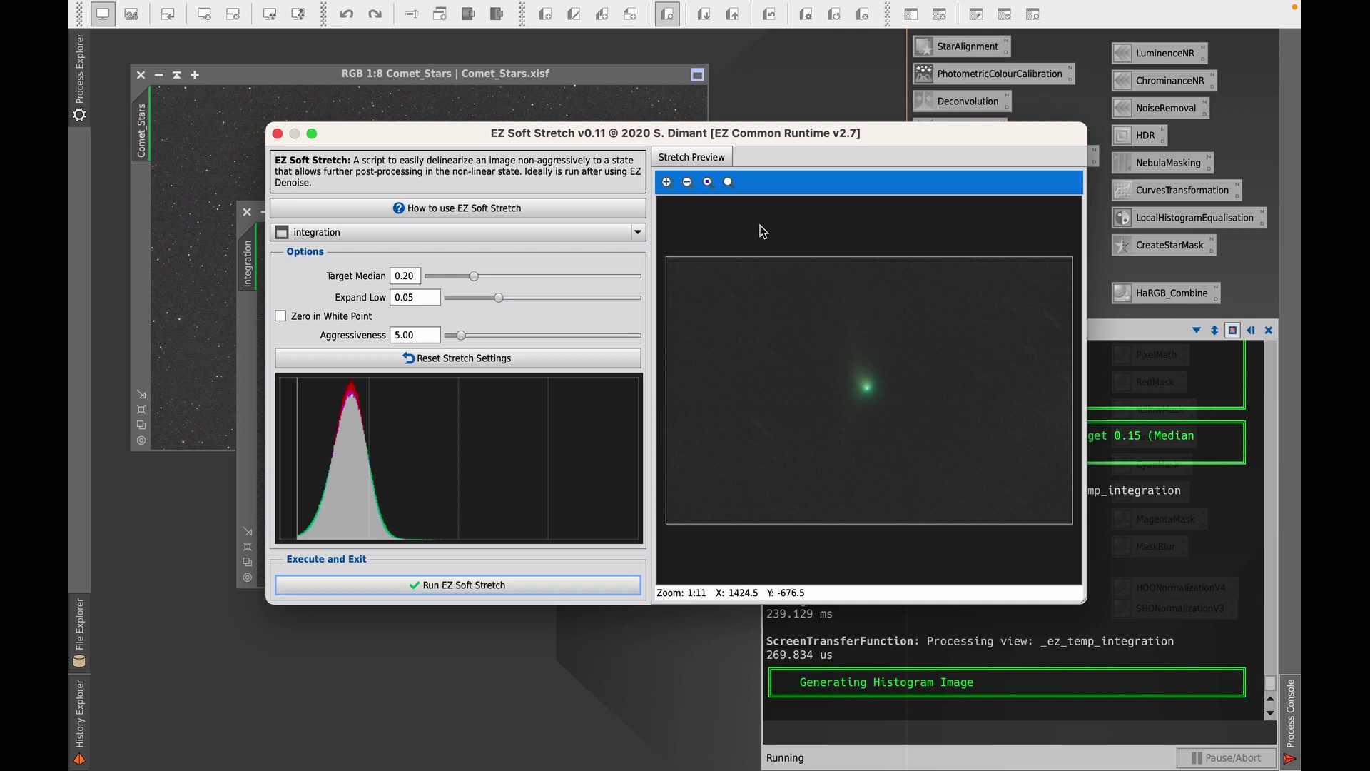
pyautogui.click(466, 581)
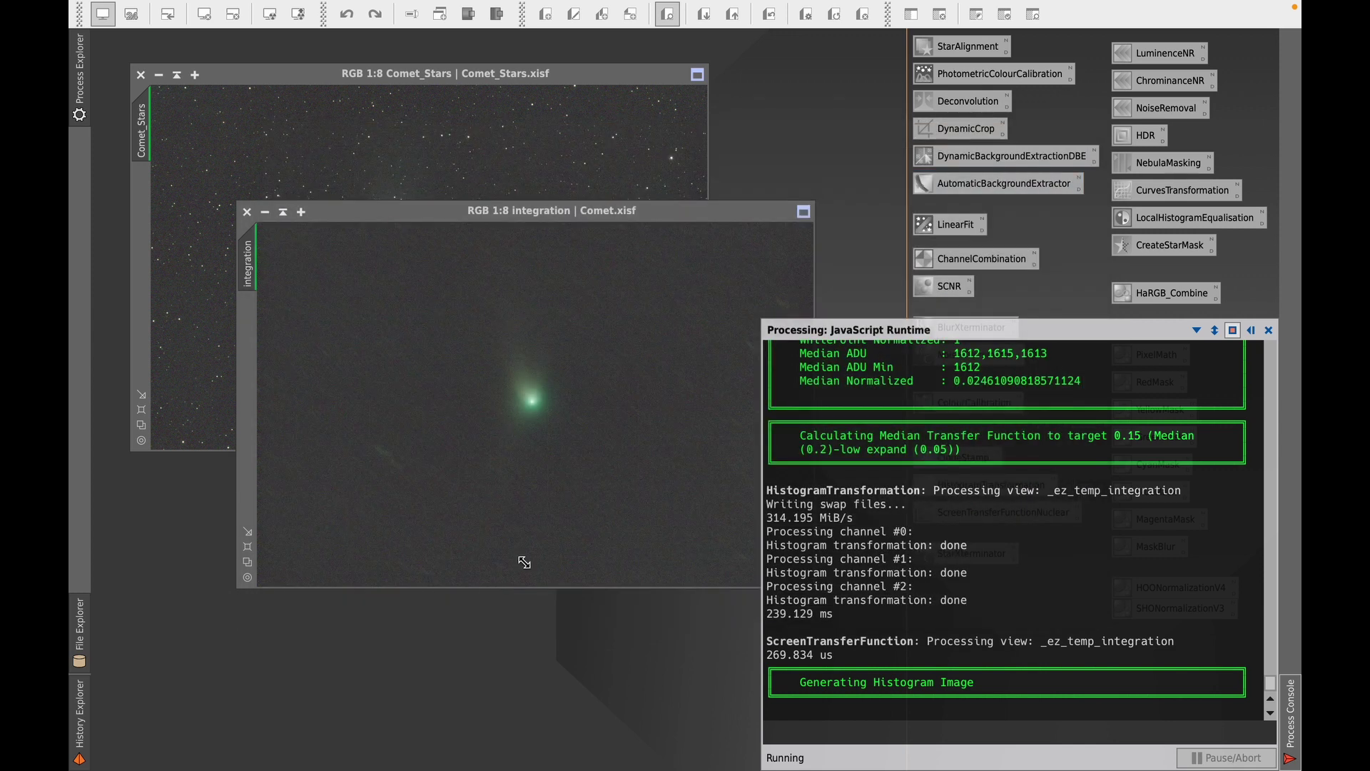
# Step: Run the EZ Soft Stretch script on the Comet_Stars image with the same default settings
pyautogui.click(422, 84)
pyautogui.moveTo(480, 6)
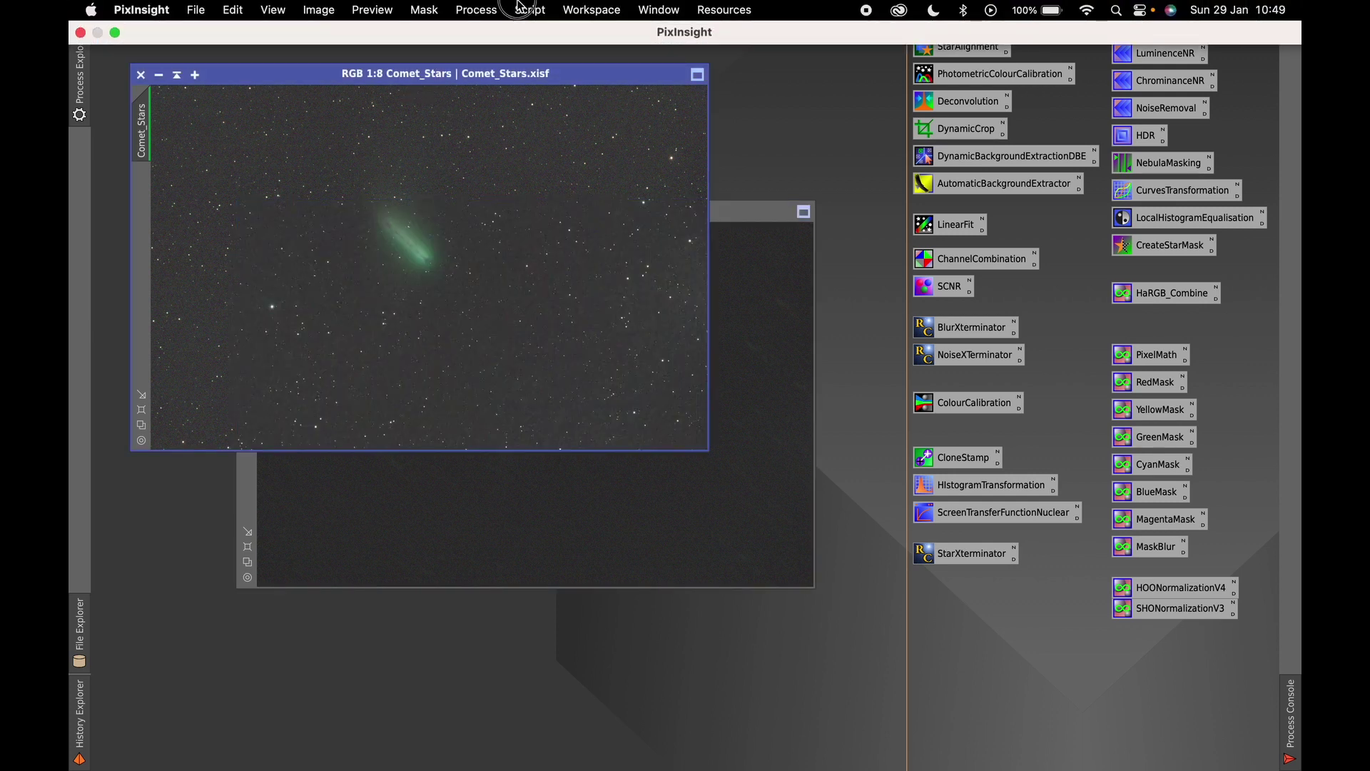
pyautogui.click(524, 8)
pyautogui.moveTo(618, 112)
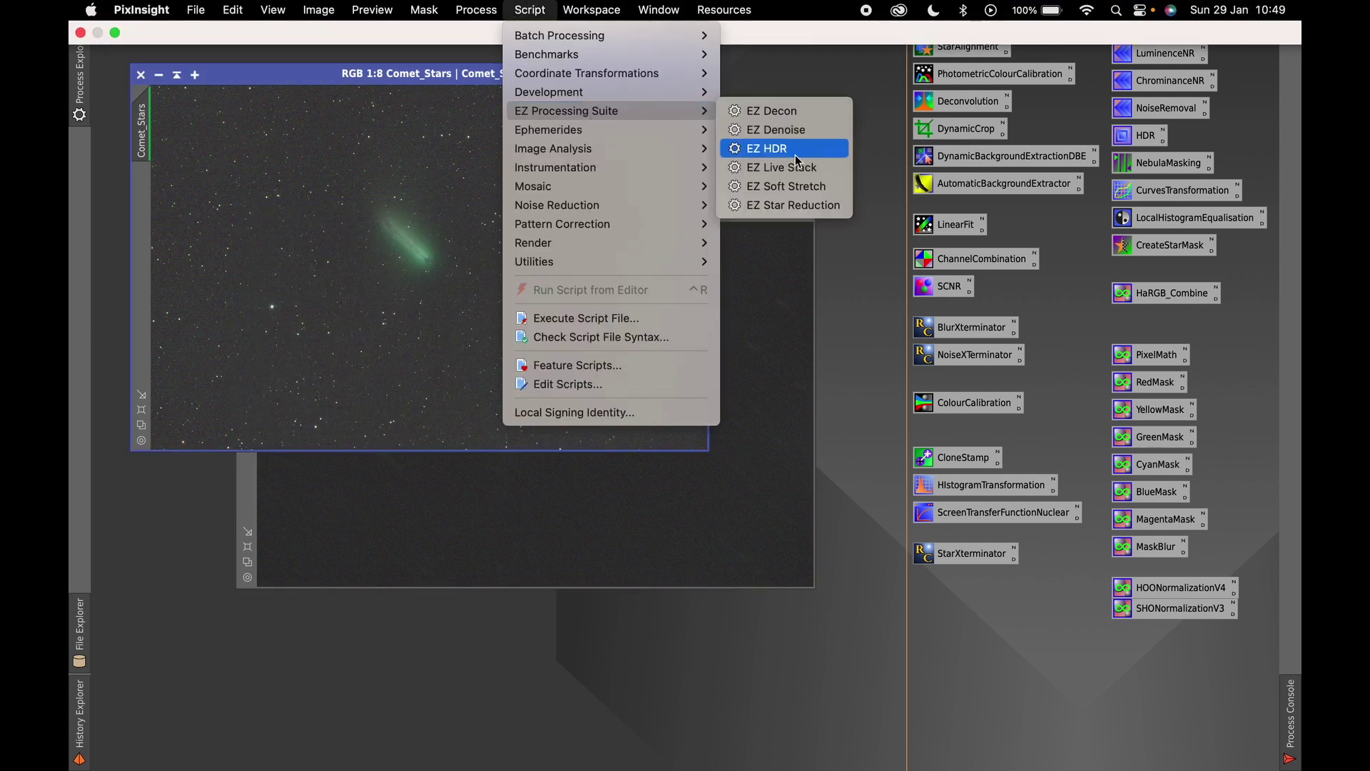
pyautogui.click(789, 186)
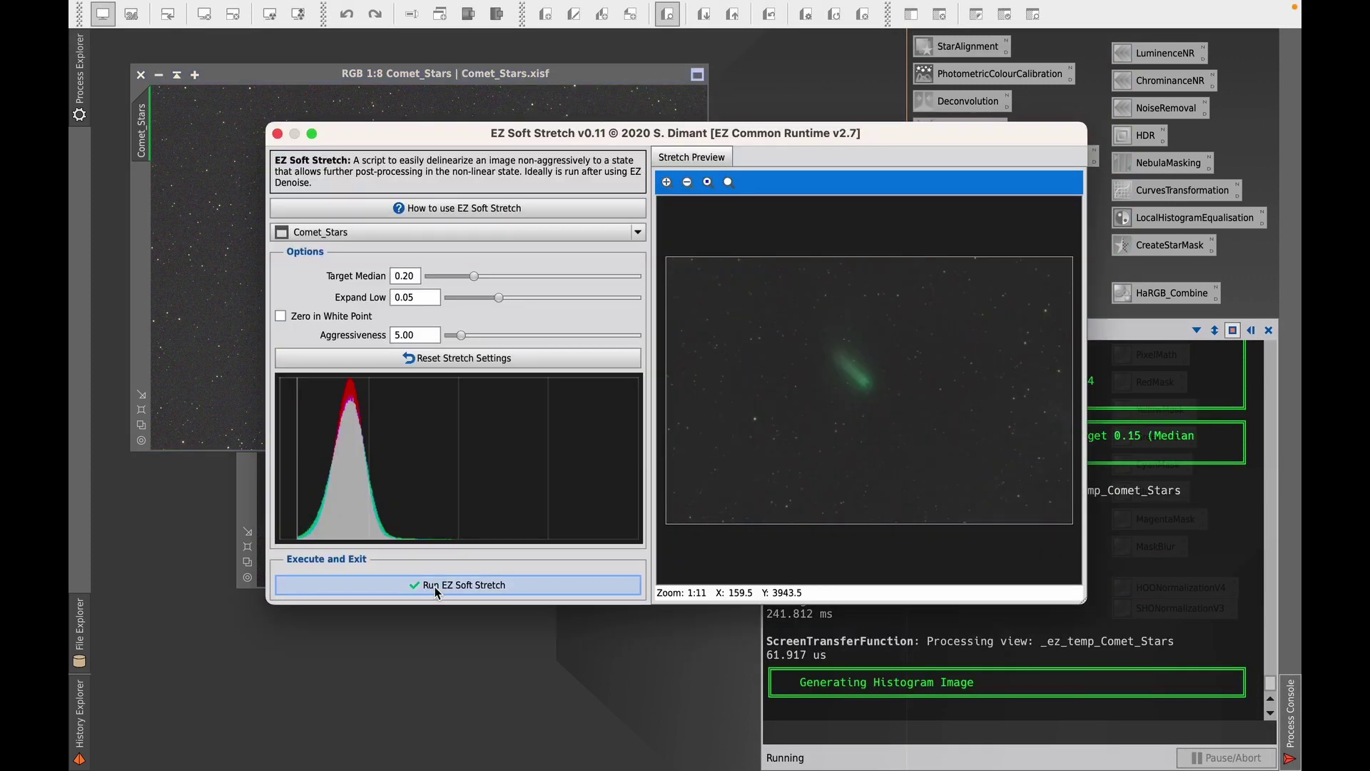
pyautogui.click(443, 583)
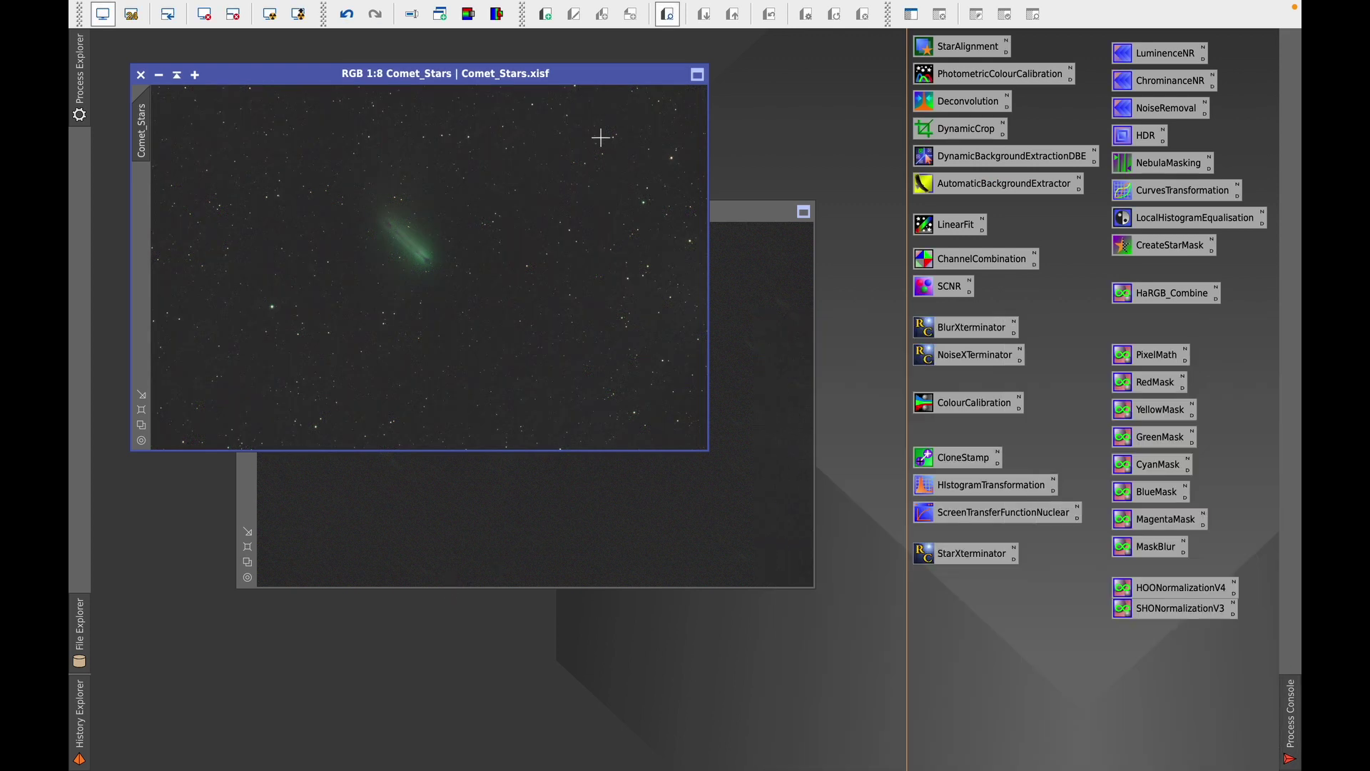
# Step: Denoise both the Comet and Comet_Stars images with NoiseXTerminator at Denoise 0.90 and Detail 0.15, and close the process
pyautogui.click(733, 212)
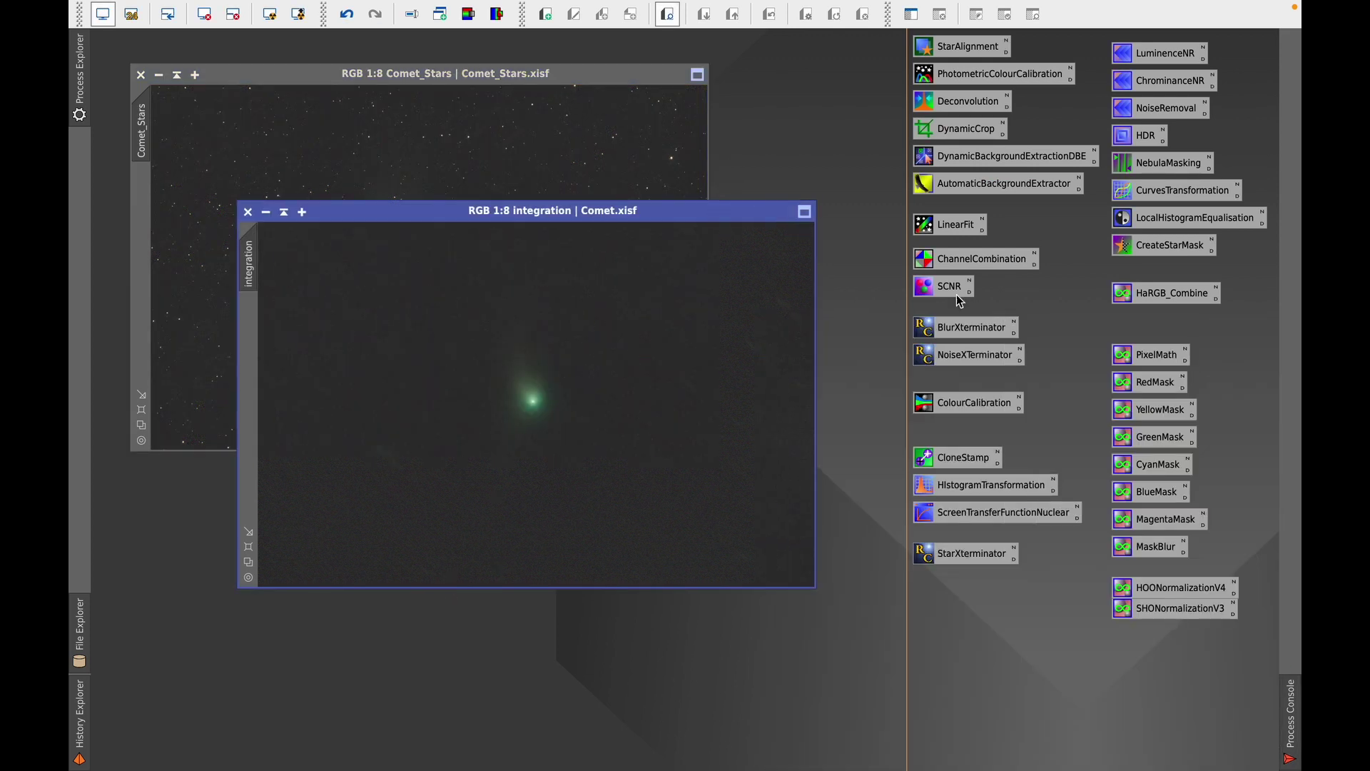
pyautogui.doubleClick(973, 357)
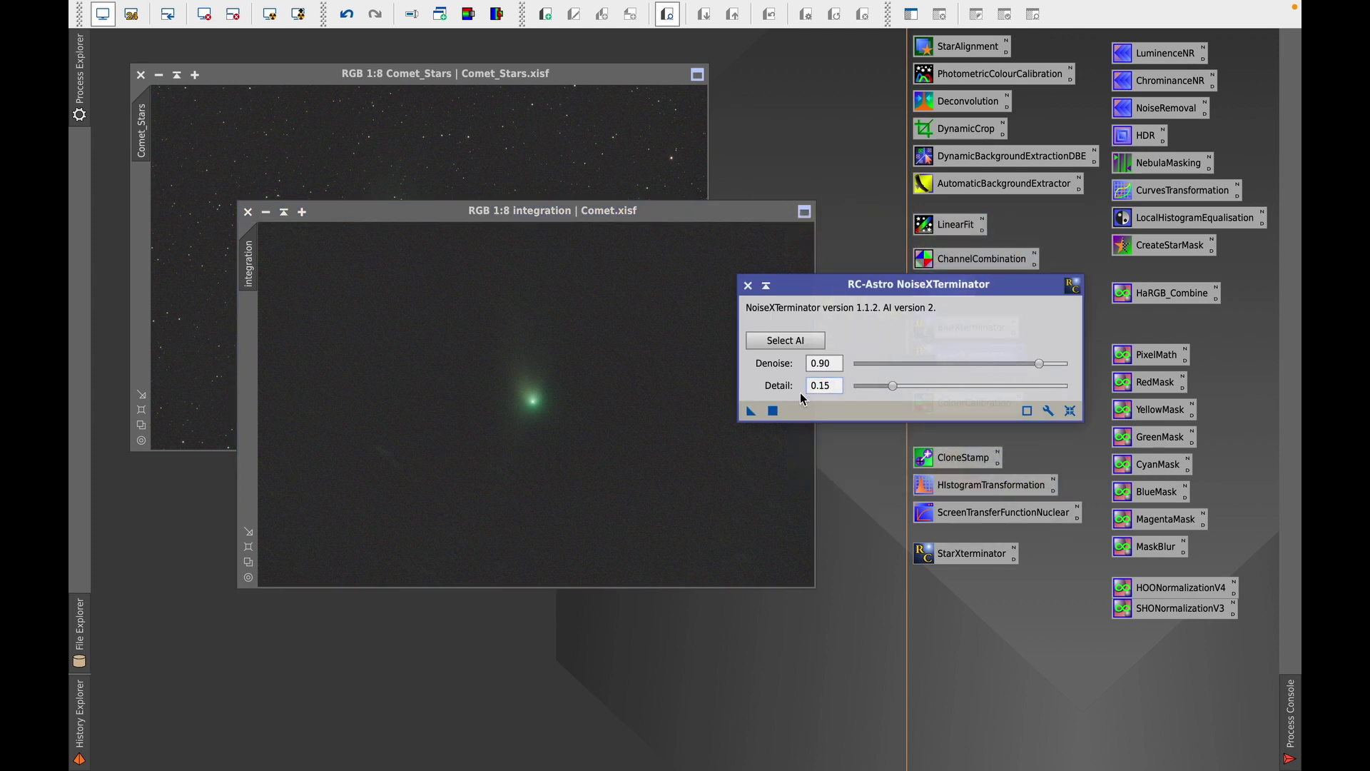
pyautogui.moveTo(751, 411); pyautogui.dragTo(429, 404)
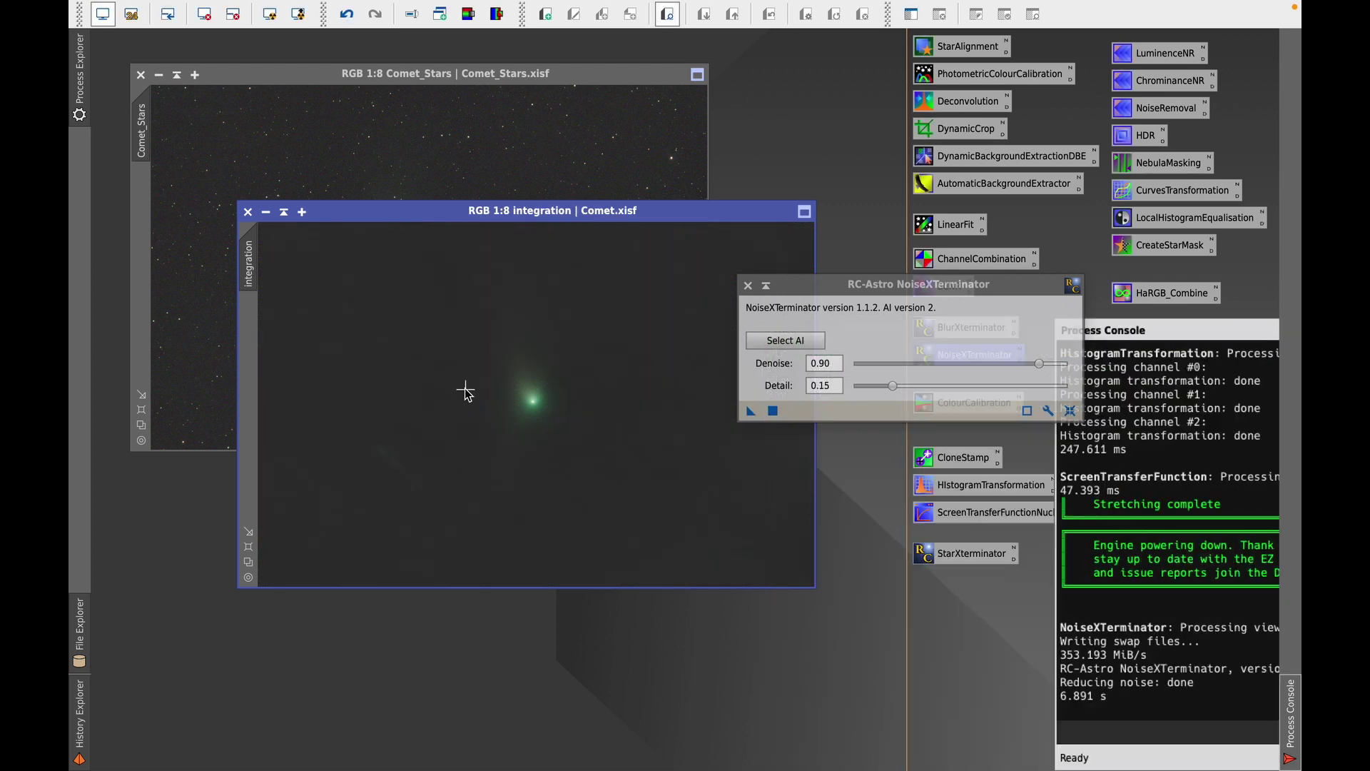
pyautogui.click(538, 84)
pyautogui.click(751, 413)
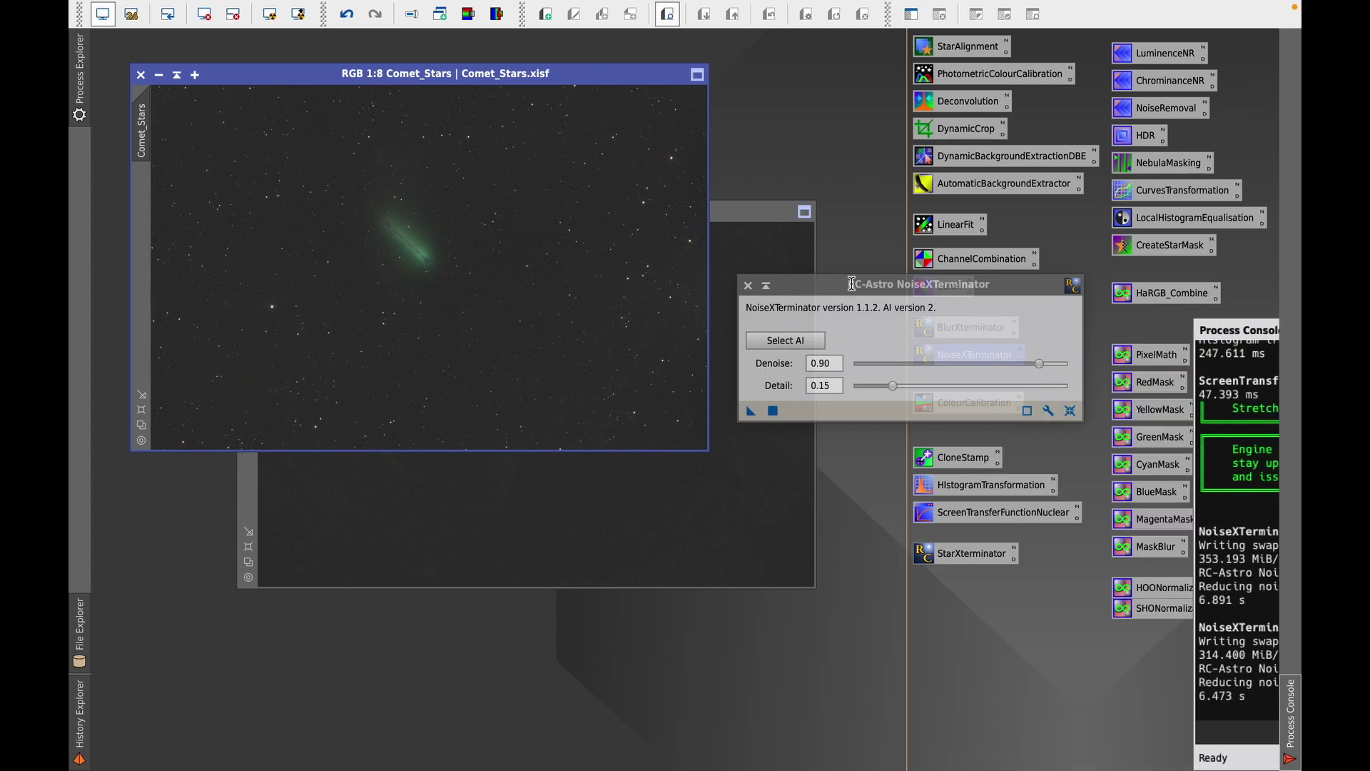
pyautogui.click(749, 287)
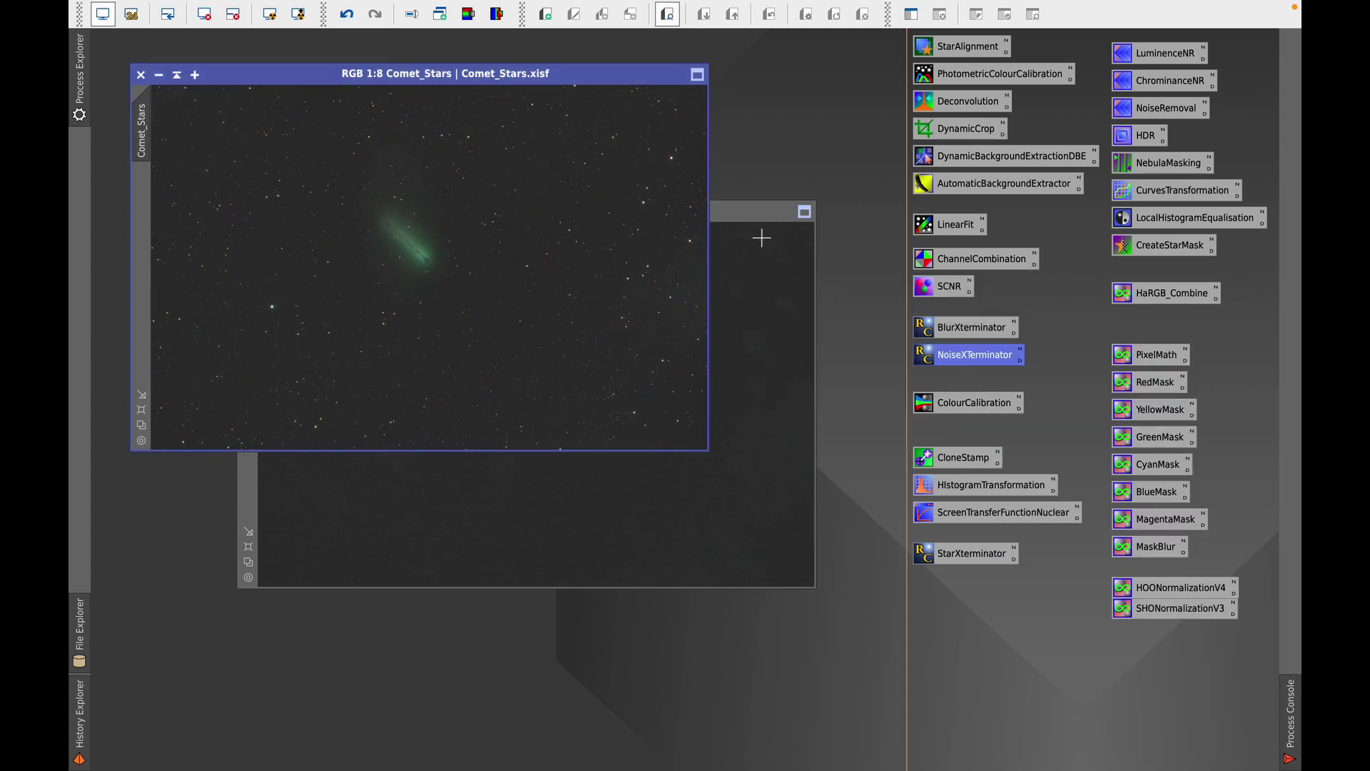
# Step: Compare the comet's core at 1:1 before and after NoiseXTerminator, leaving the noise reduction applied
pyautogui.click(760, 213)
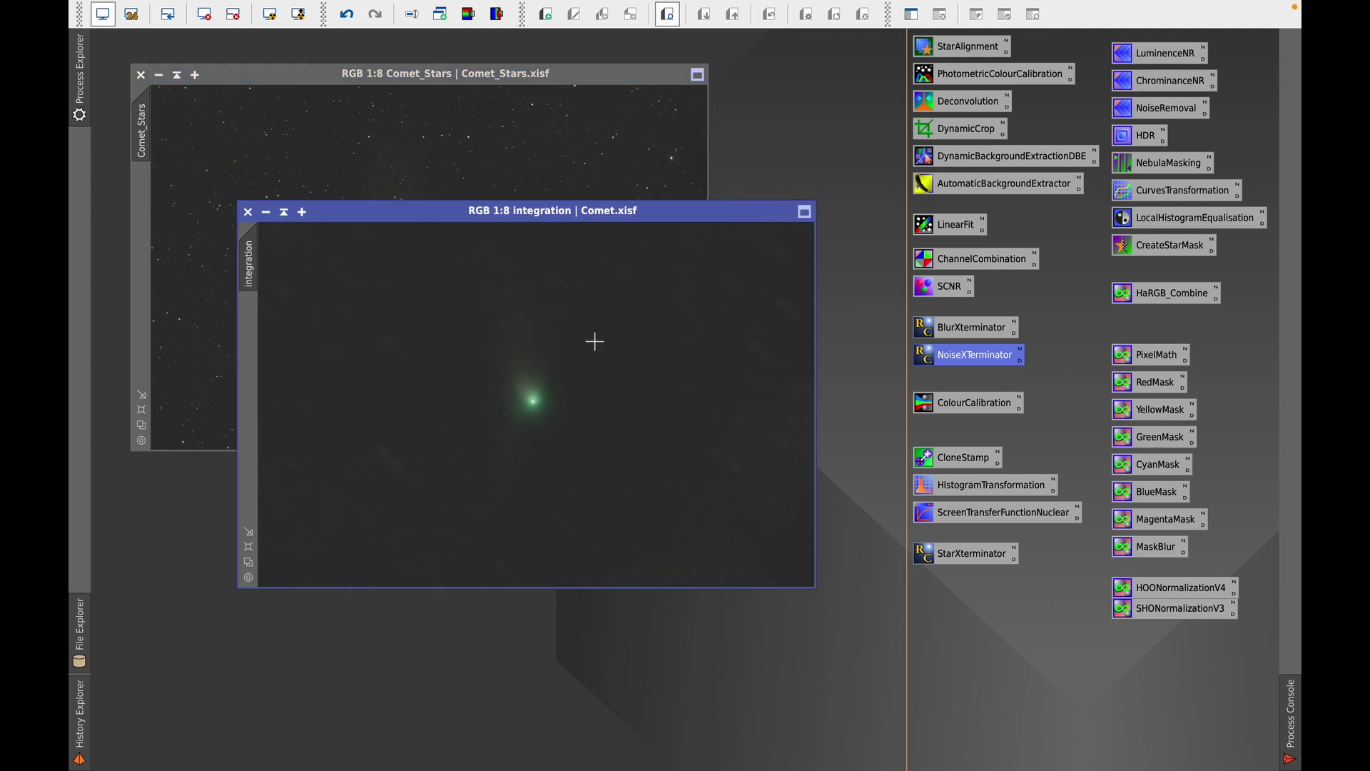
pyautogui.scroll(7, 594, 342)
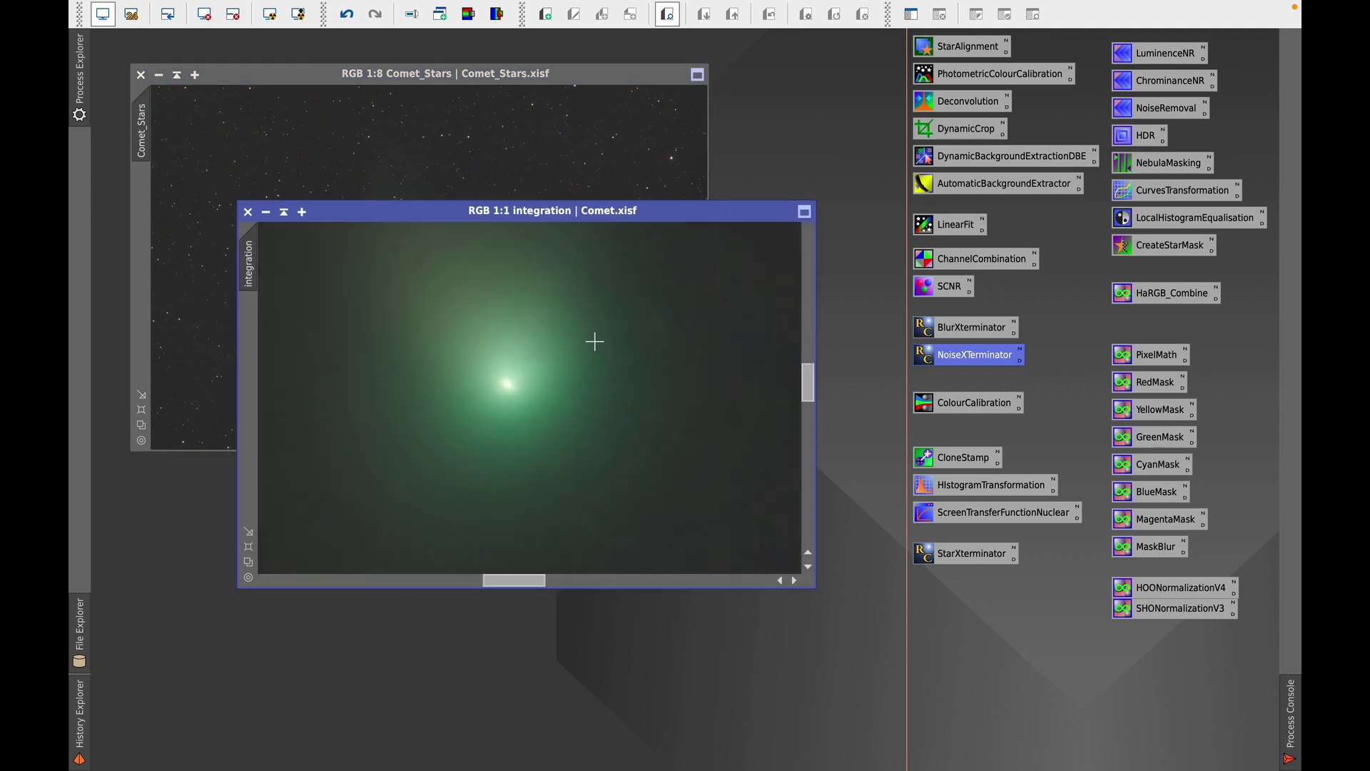
pyautogui.click(347, 15)
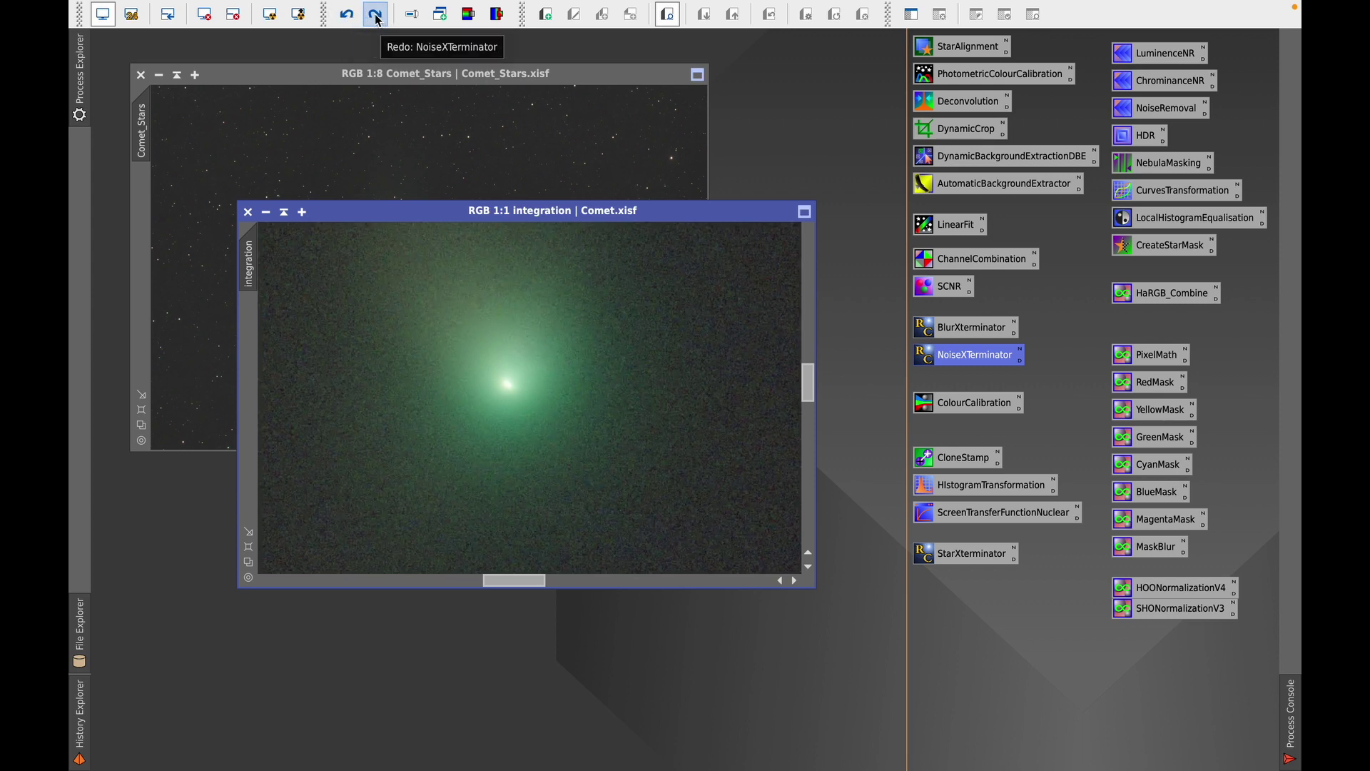
pyautogui.click(376, 18)
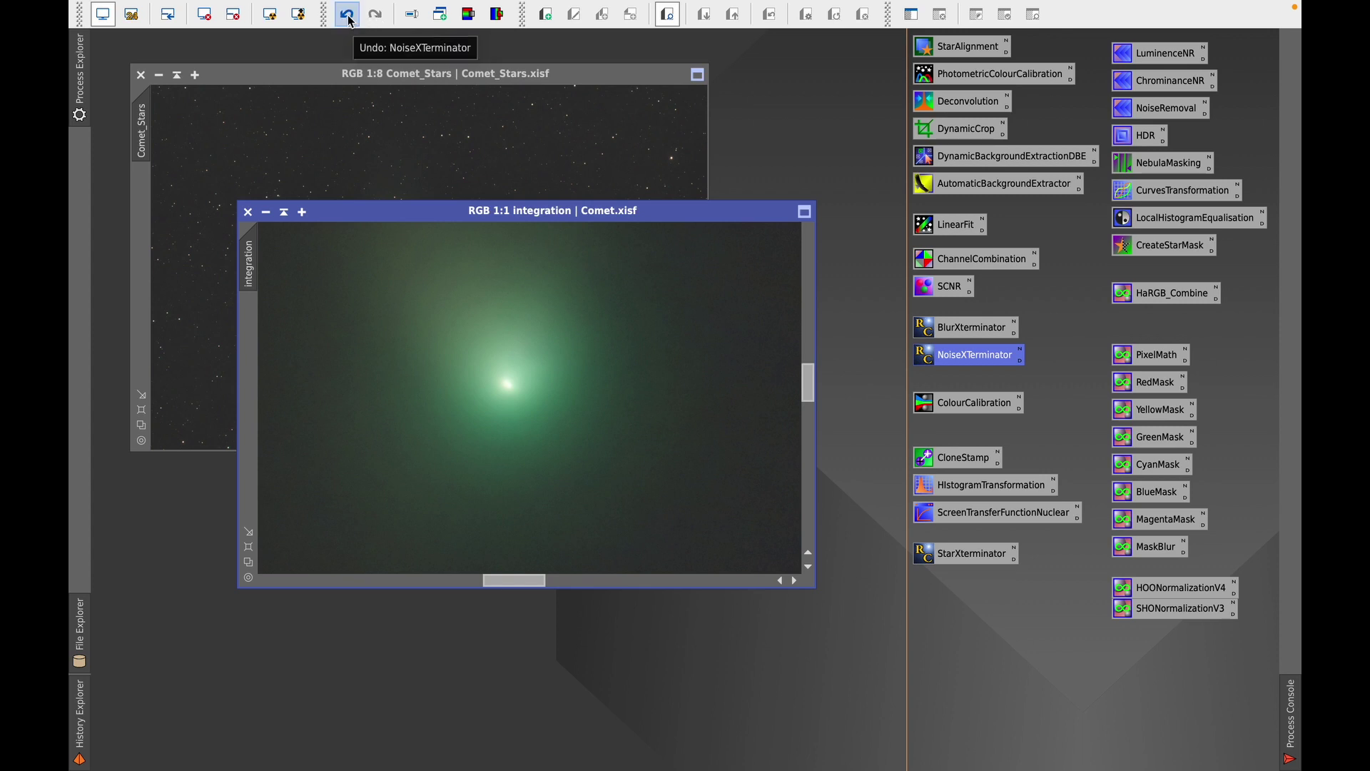
pyautogui.click(347, 17)
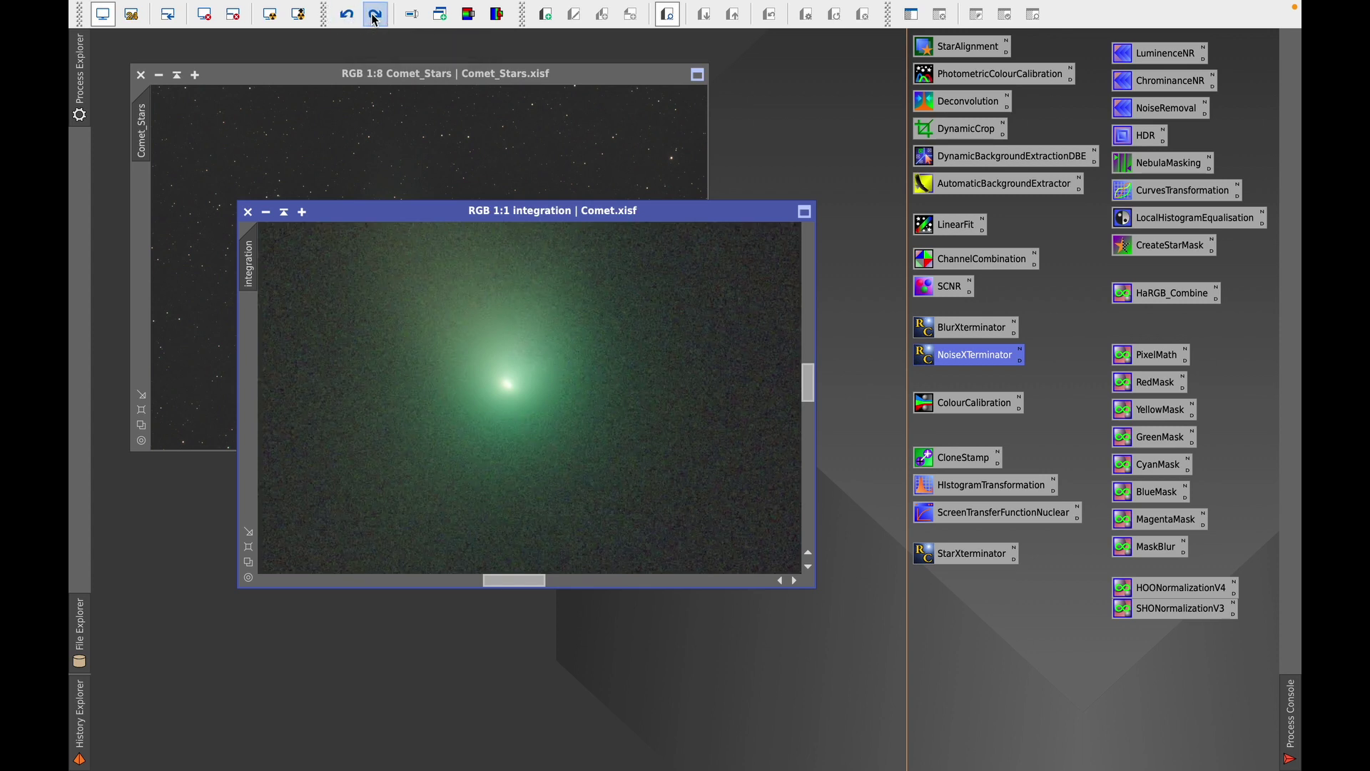
pyautogui.click(374, 16)
pyautogui.hotkey('ctrl', 'shift', 'z')
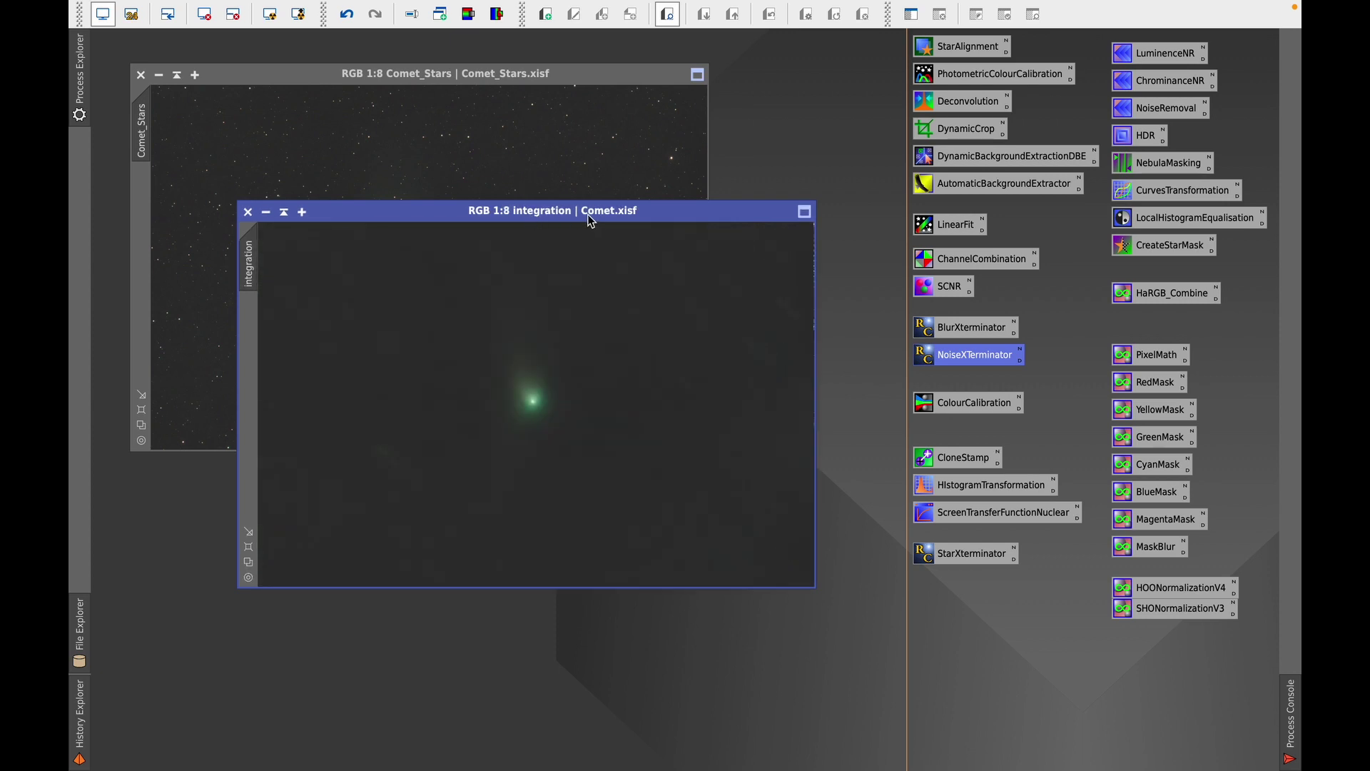
# Step: Review the MultiscaleLinearTransform settings stored in the LuminenceNR and ChrominanceNR process icons, closing each without applying it
pyautogui.doubleClick(1146, 58)
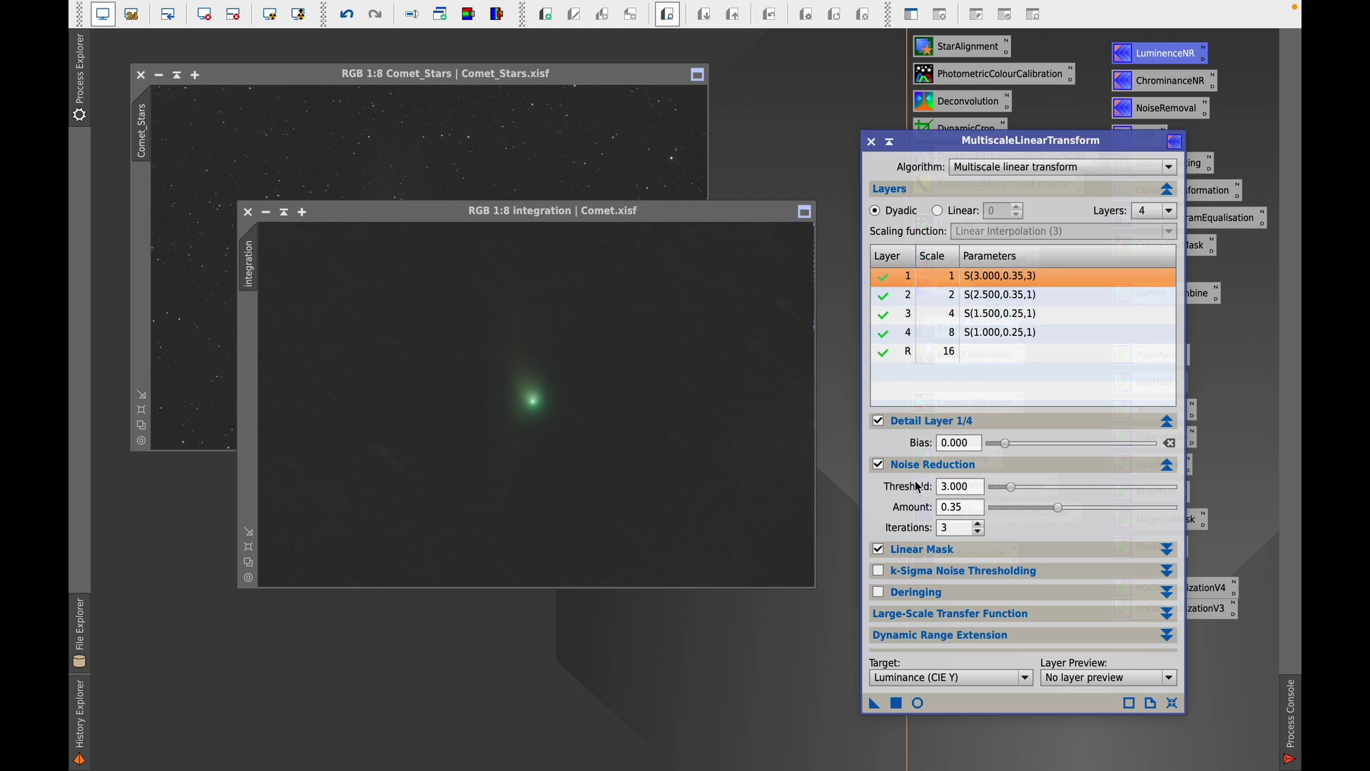
pyautogui.click(871, 141)
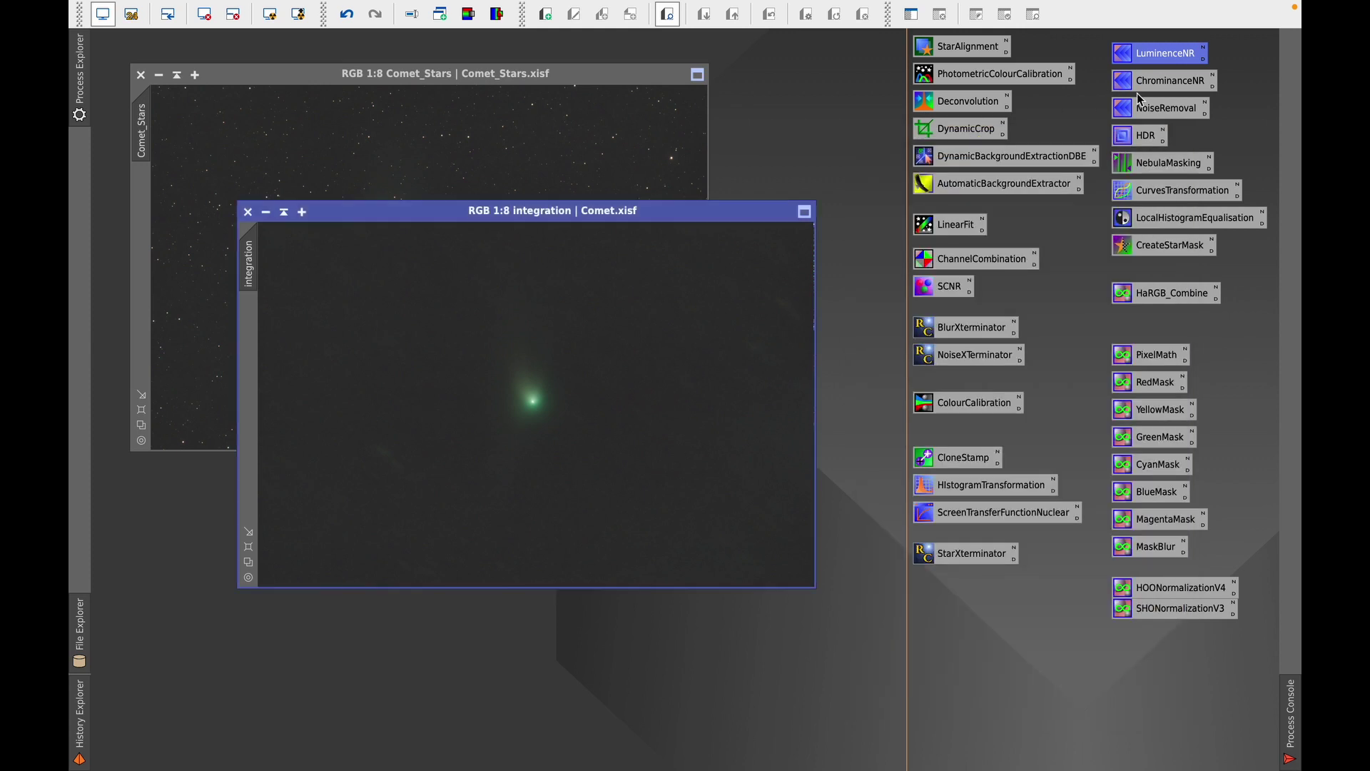
pyautogui.doubleClick(1158, 80)
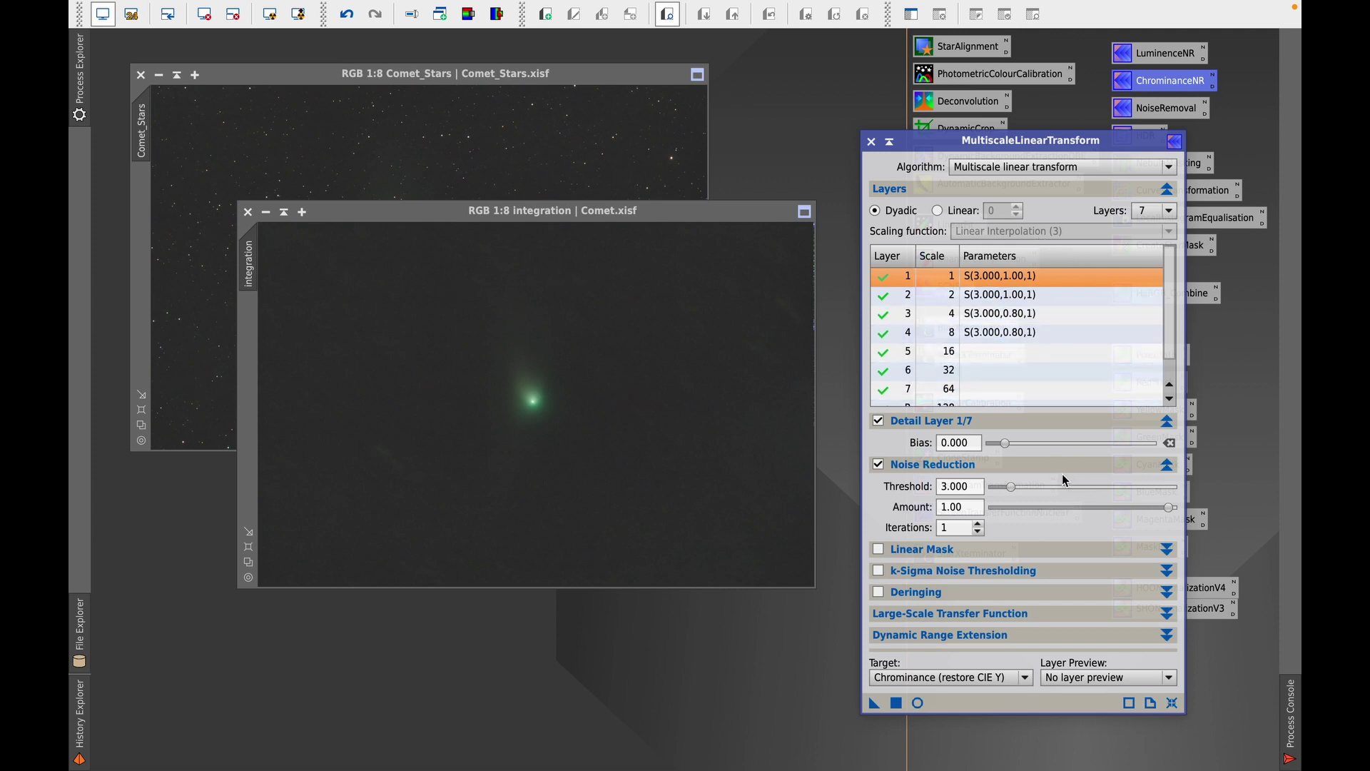
pyautogui.click(872, 142)
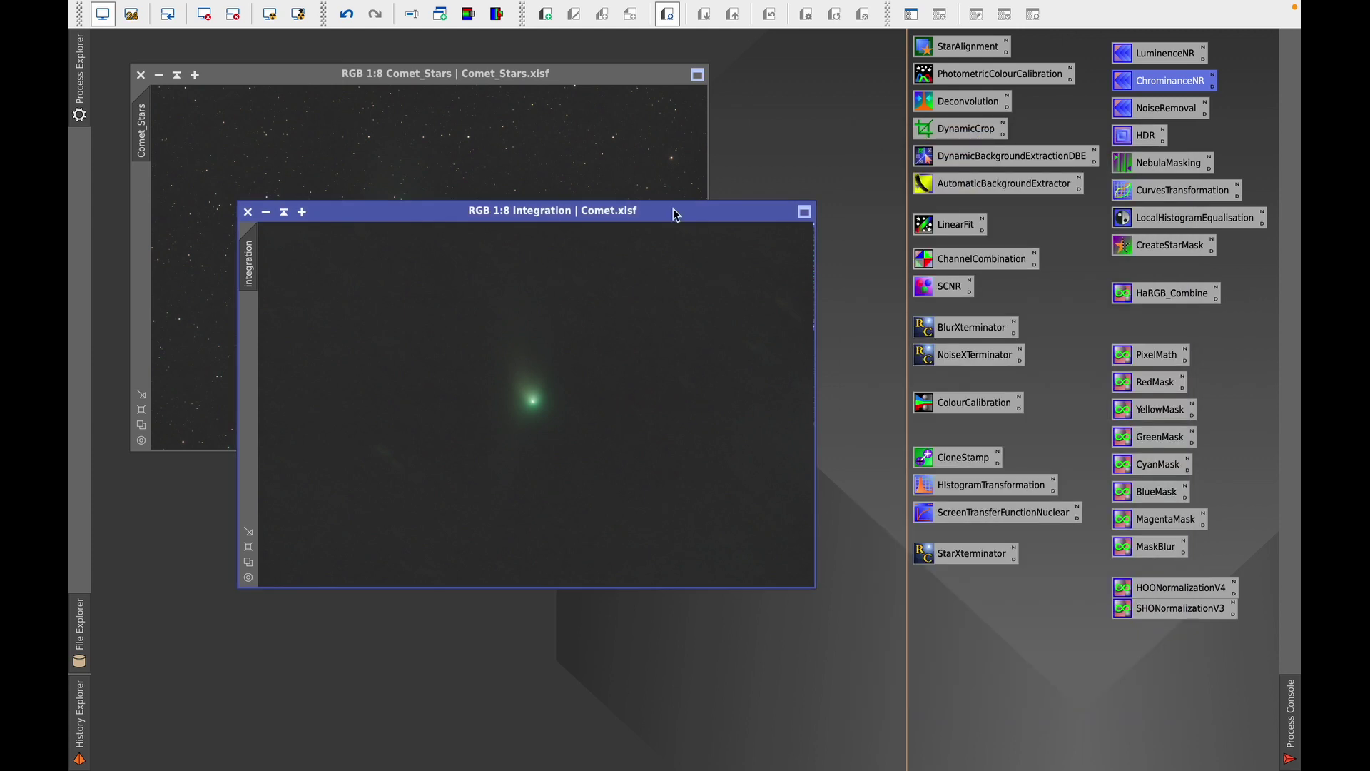
# Step: Open CurvesTransformation with a real-time preview of the Comet image and place its window clear of the comet
pyautogui.doubleClick(1199, 193)
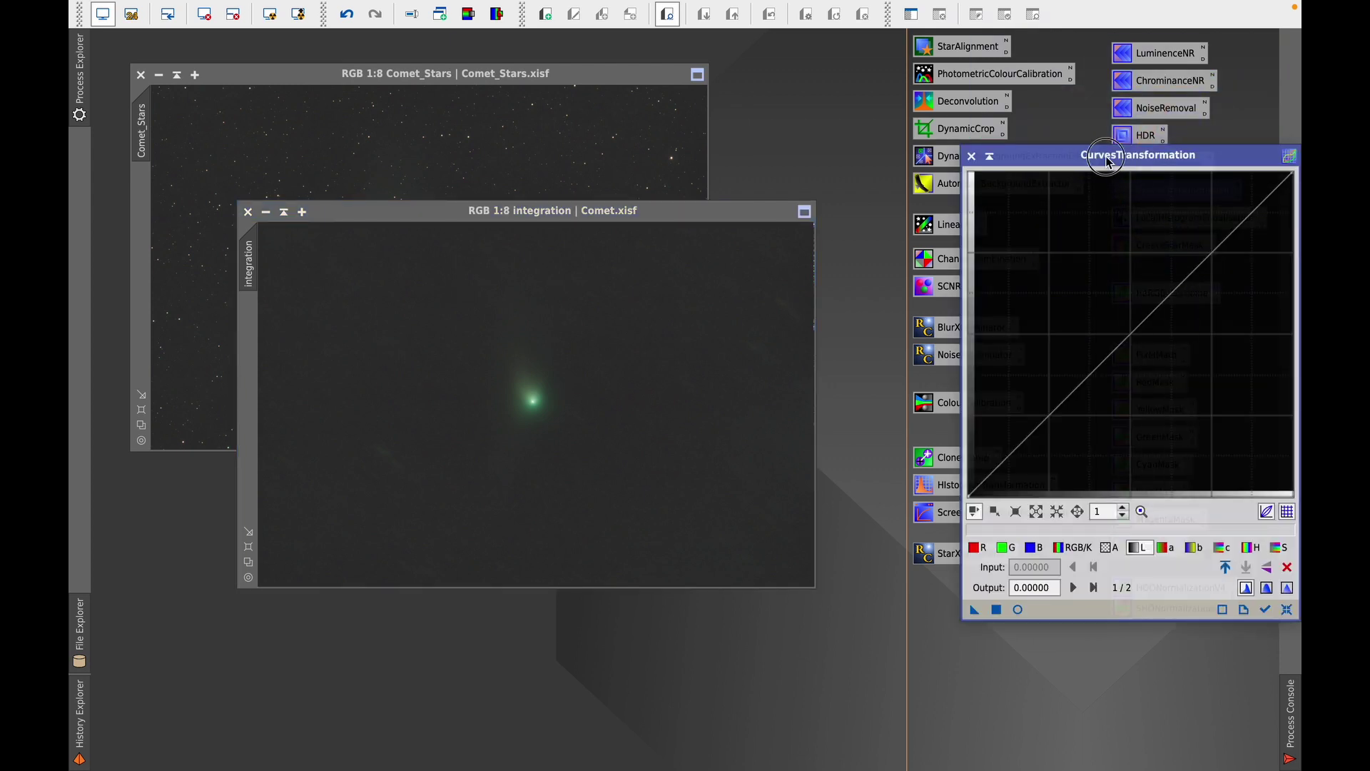
pyautogui.moveTo(1101, 158); pyautogui.dragTo(939, 143)
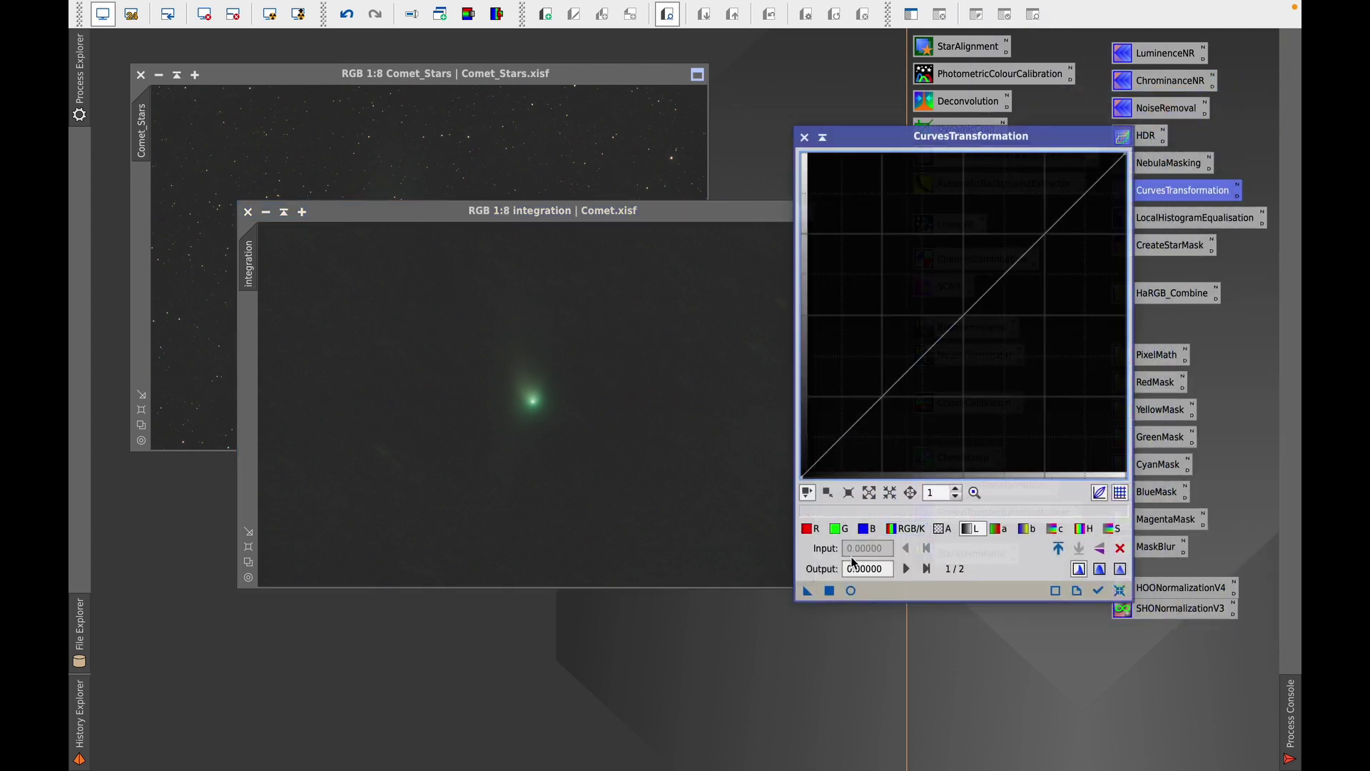
pyautogui.click(667, 214)
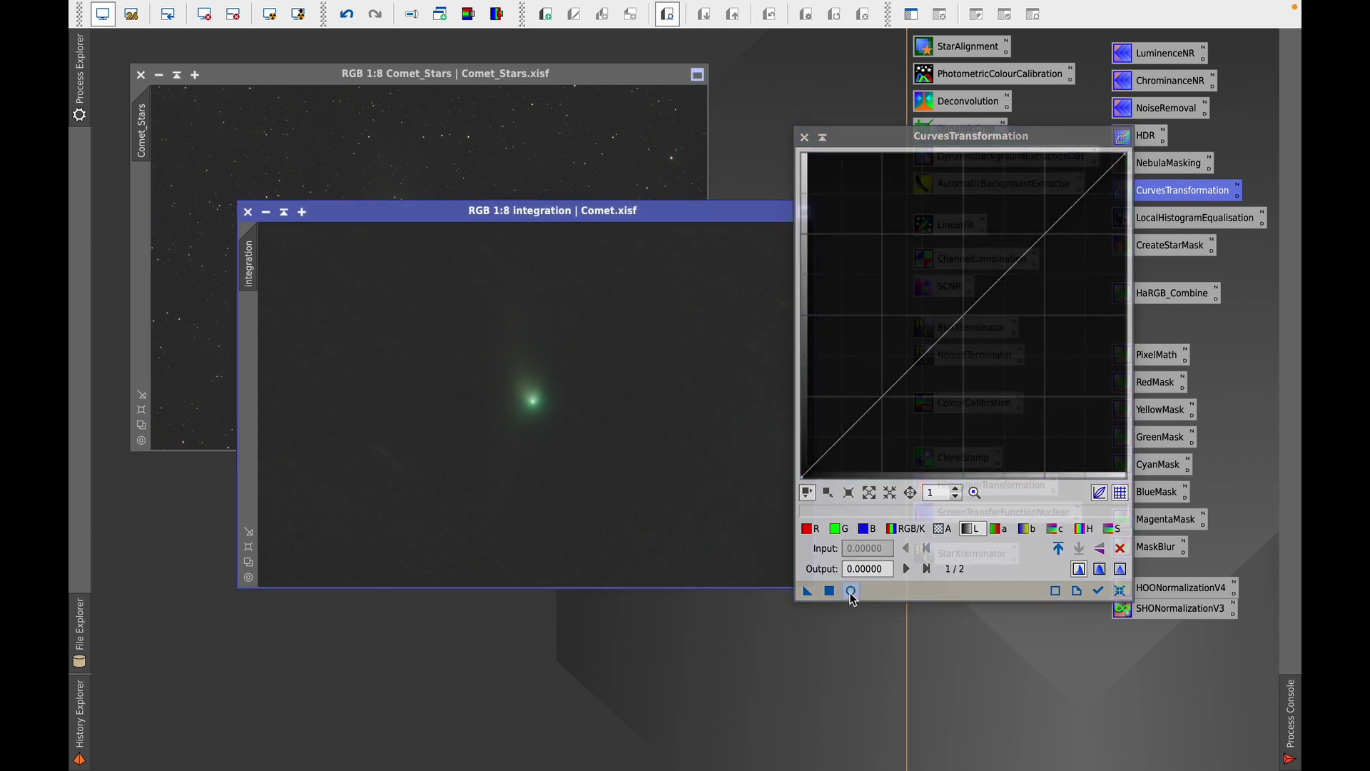
pyautogui.click(850, 591)
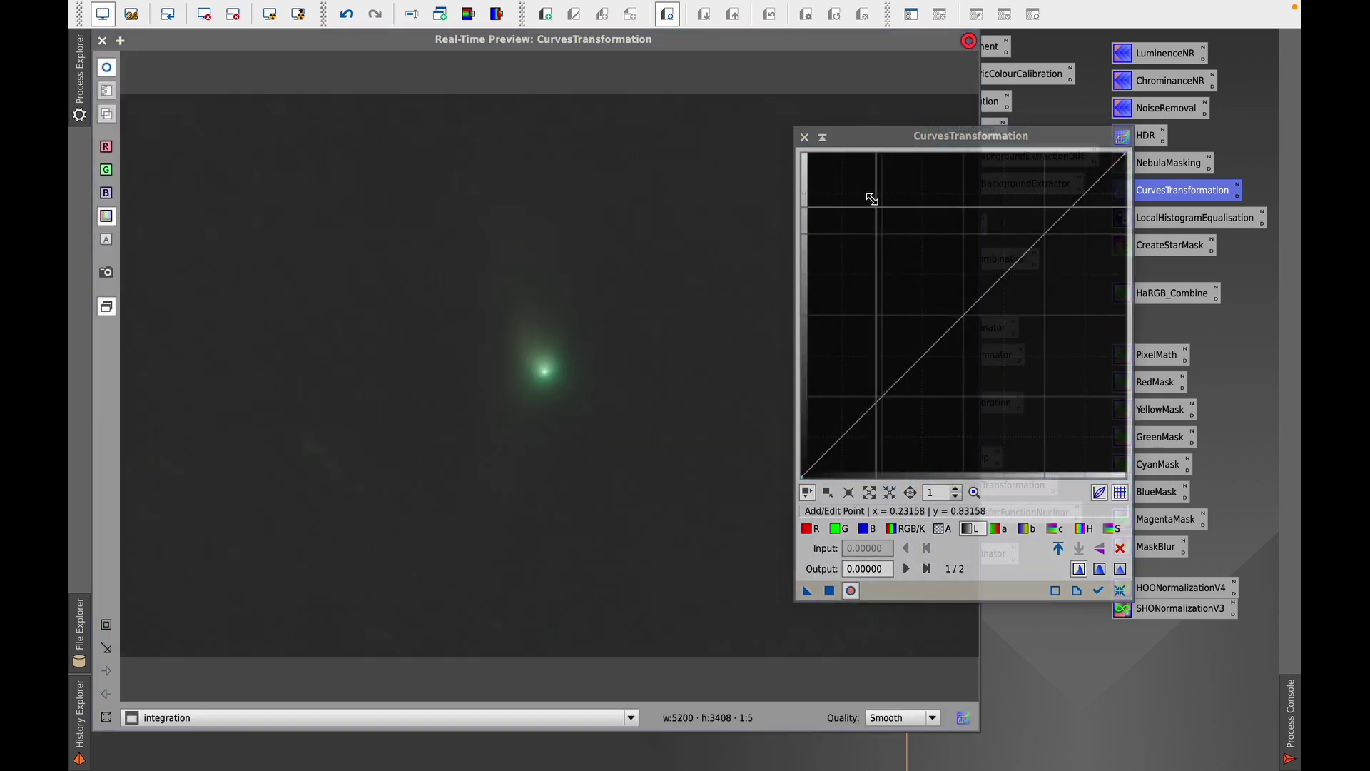
pyautogui.moveTo(862, 147); pyautogui.dragTo(961, 141)
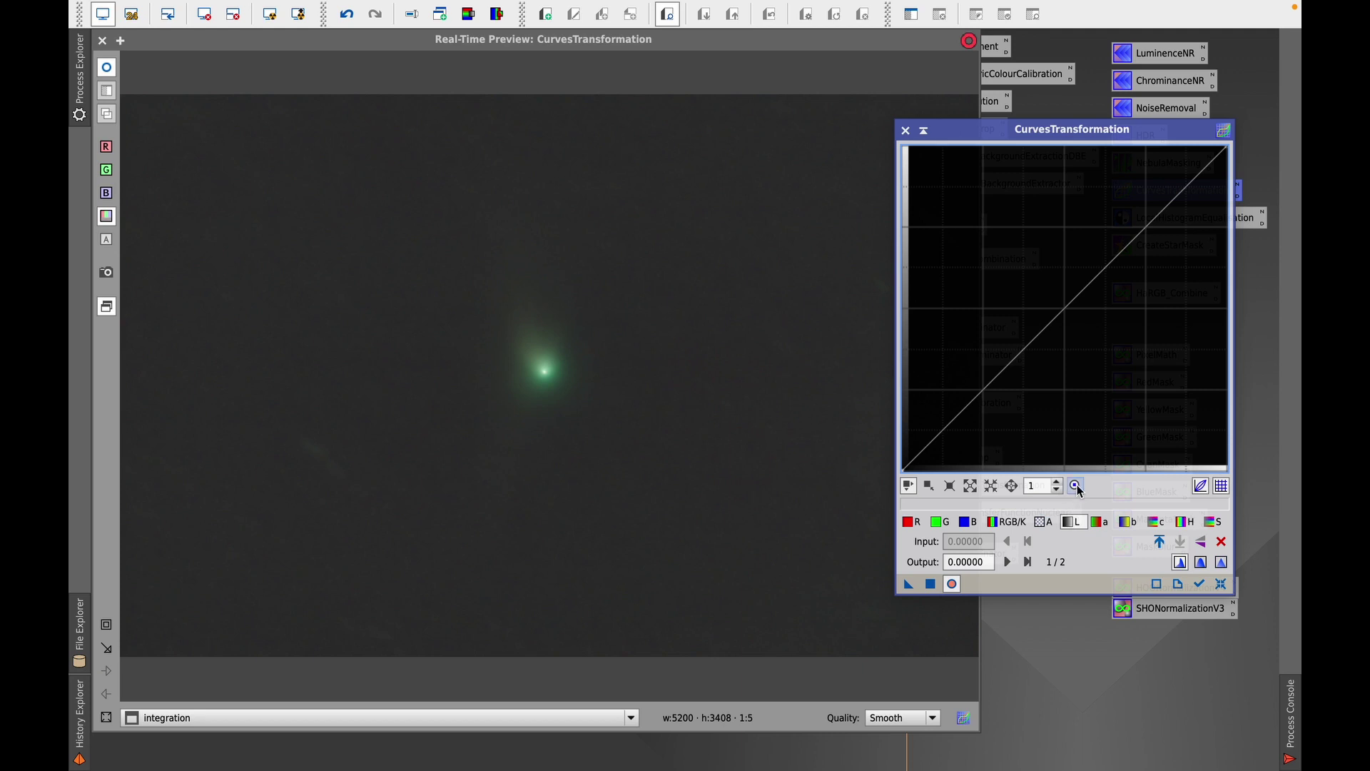
# Step: Shape the lightness curve into an S with points at about 0.20/0.18, 0.46/0.60 and 0.63/0.78 to boost the comet's contrast
pyautogui.moveTo(1133, 317); pyautogui.dragTo(1133, 216)
pyautogui.moveTo(968, 403); pyautogui.dragTo(968, 414)
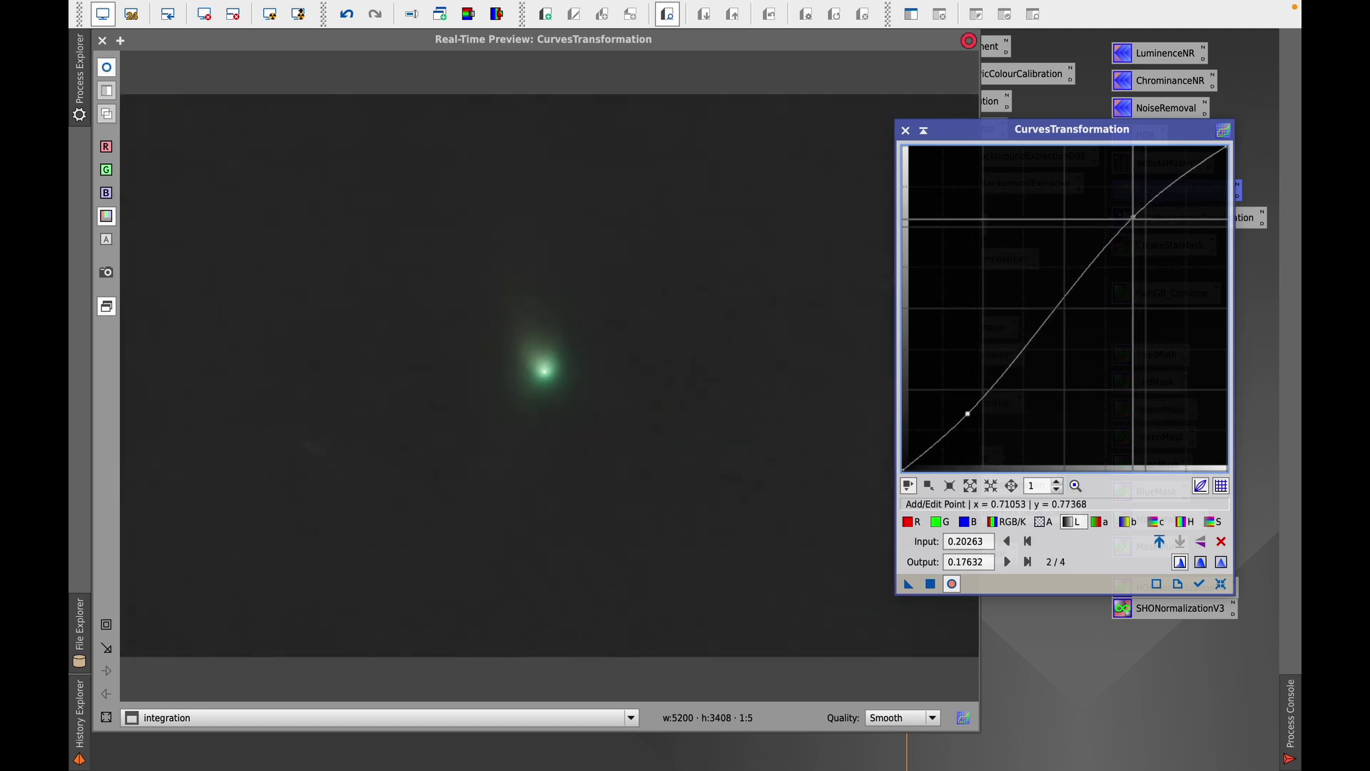
pyautogui.moveTo(1133, 217); pyautogui.dragTo(1108, 217)
pyautogui.click(1046, 276)
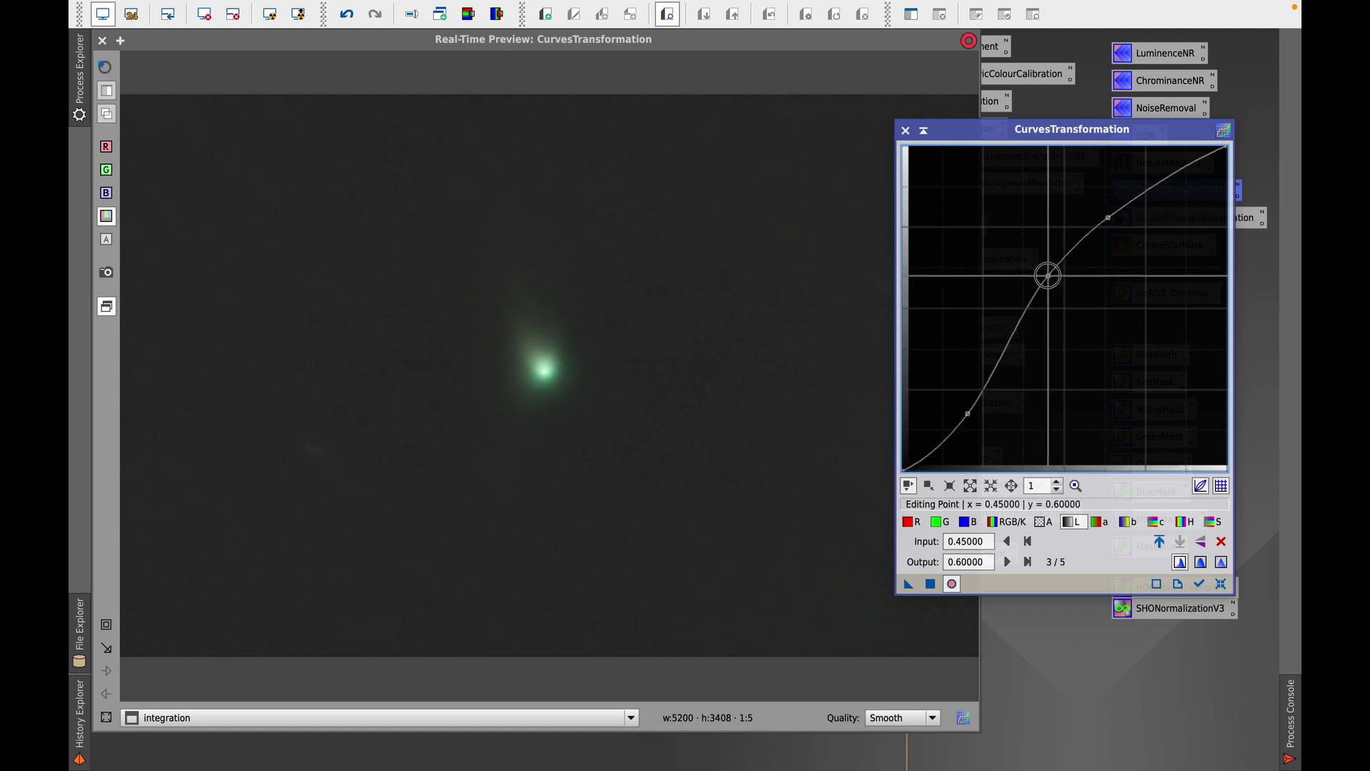
pyautogui.moveTo(1046, 275); pyautogui.dragTo(1051, 275)
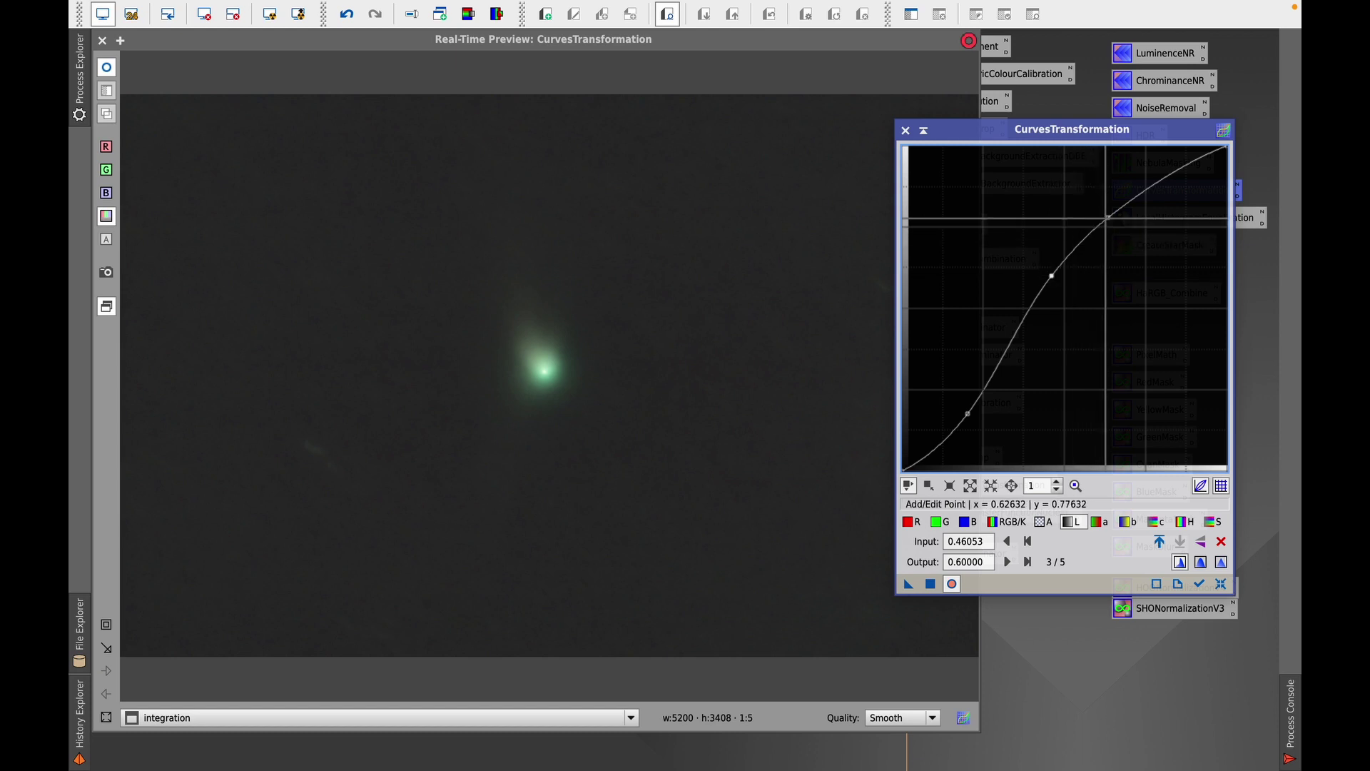
# Step: Remove the lightness curve's upper point and reposition the remaining two at about 0.22/0.17 and 0.44/0.62
pyautogui.moveTo(1107, 217); pyautogui.dragTo(1105, 211)
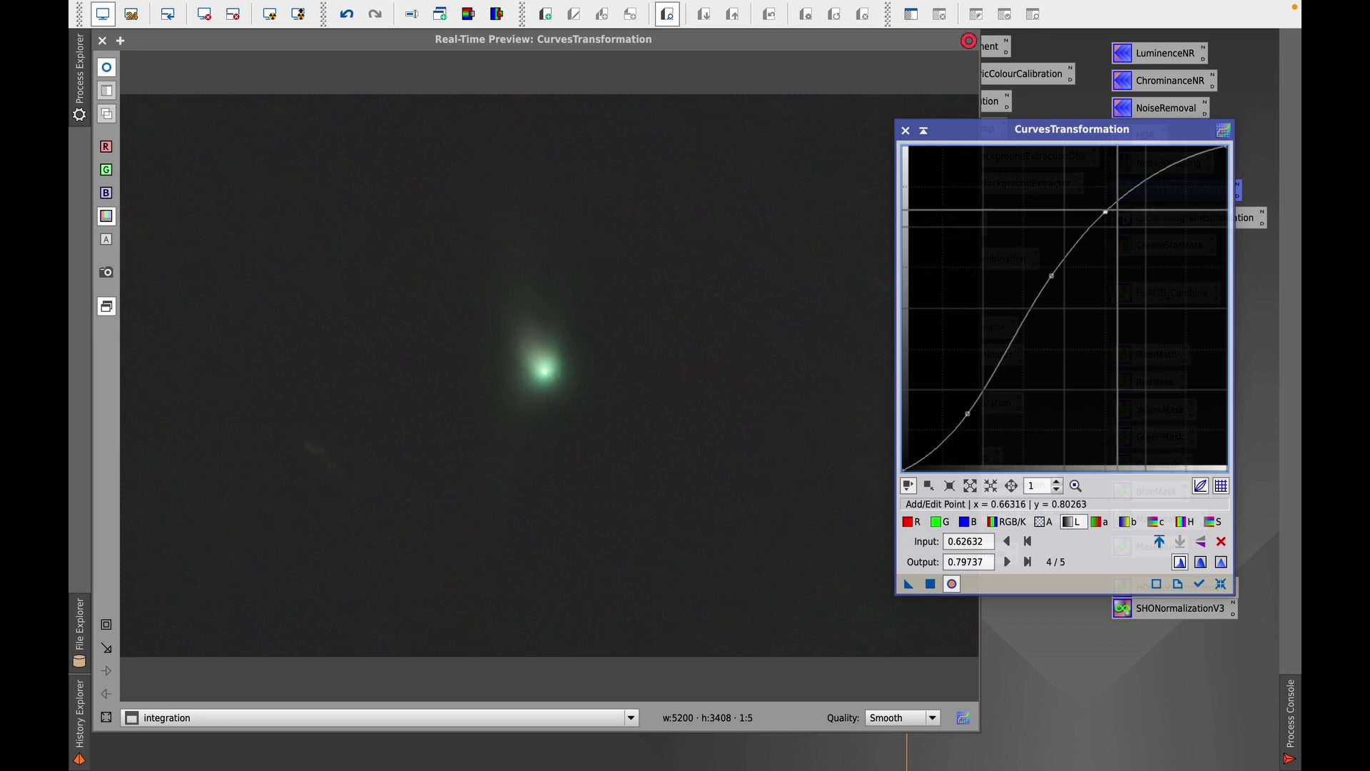
pyautogui.moveTo(1105, 212); pyautogui.dragTo(1073, 207)
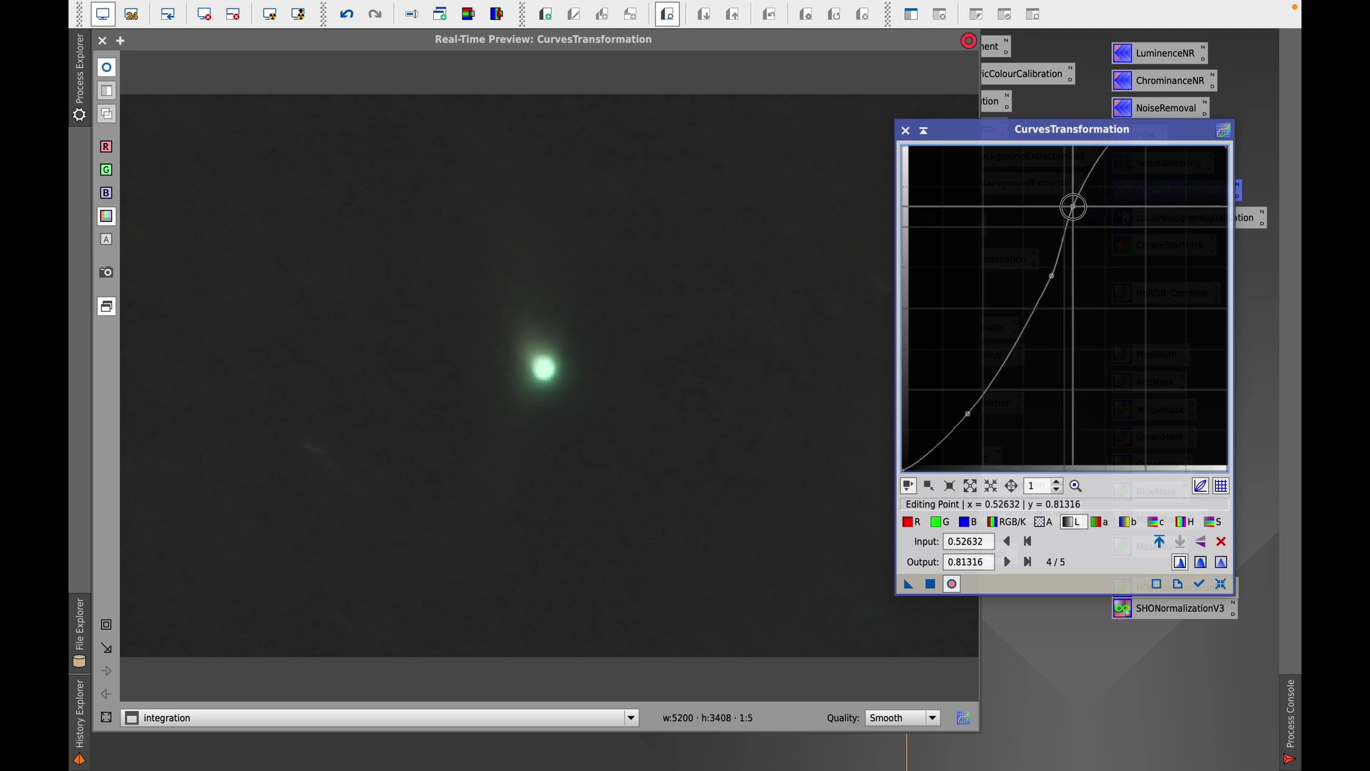
pyautogui.keyDown('ctrl'); pyautogui.click(1073, 207); pyautogui.keyUp('ctrl')
pyautogui.moveTo(1052, 275)
pyautogui.mouseDown()
pyautogui.moveTo(1011, 271)
pyautogui.moveTo(1041, 272)
pyautogui.mouseUp()
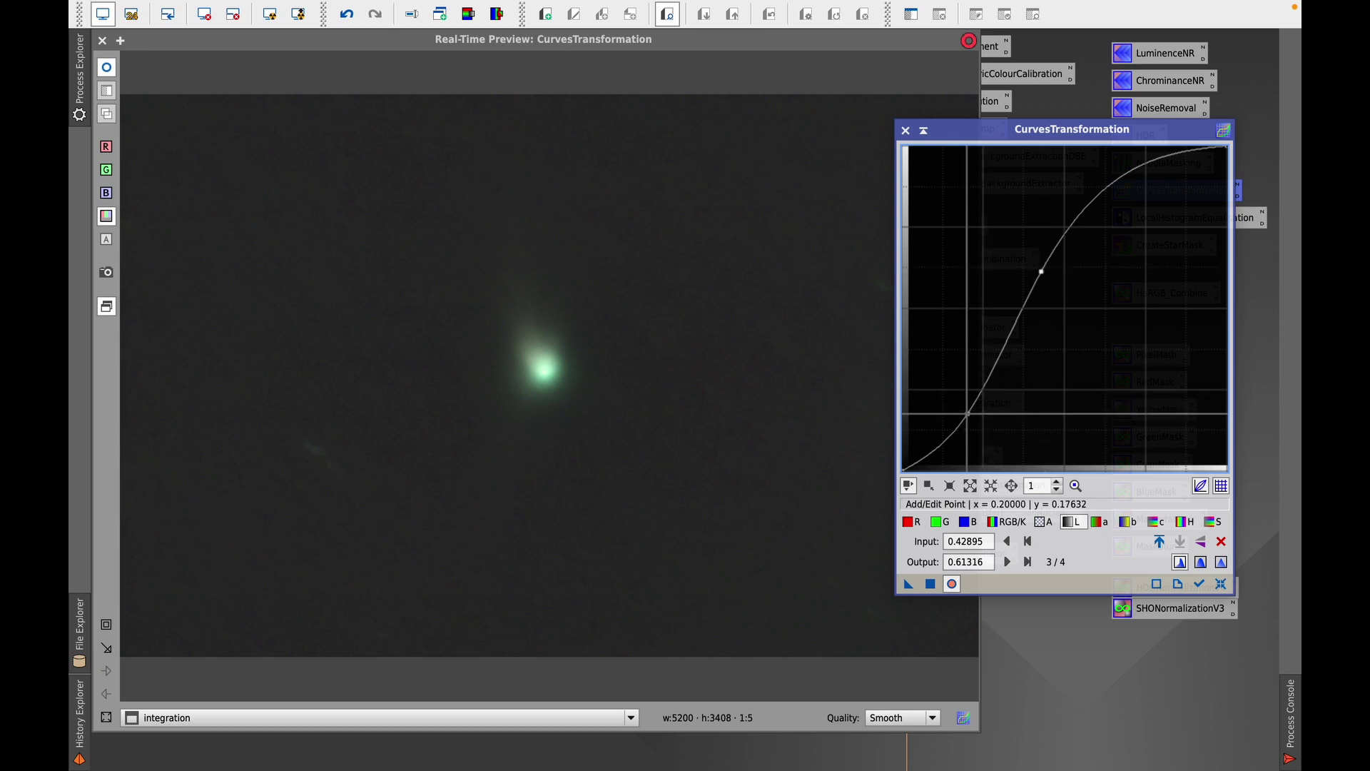
pyautogui.moveTo(967, 414); pyautogui.dragTo(974, 414)
pyautogui.click(1041, 271)
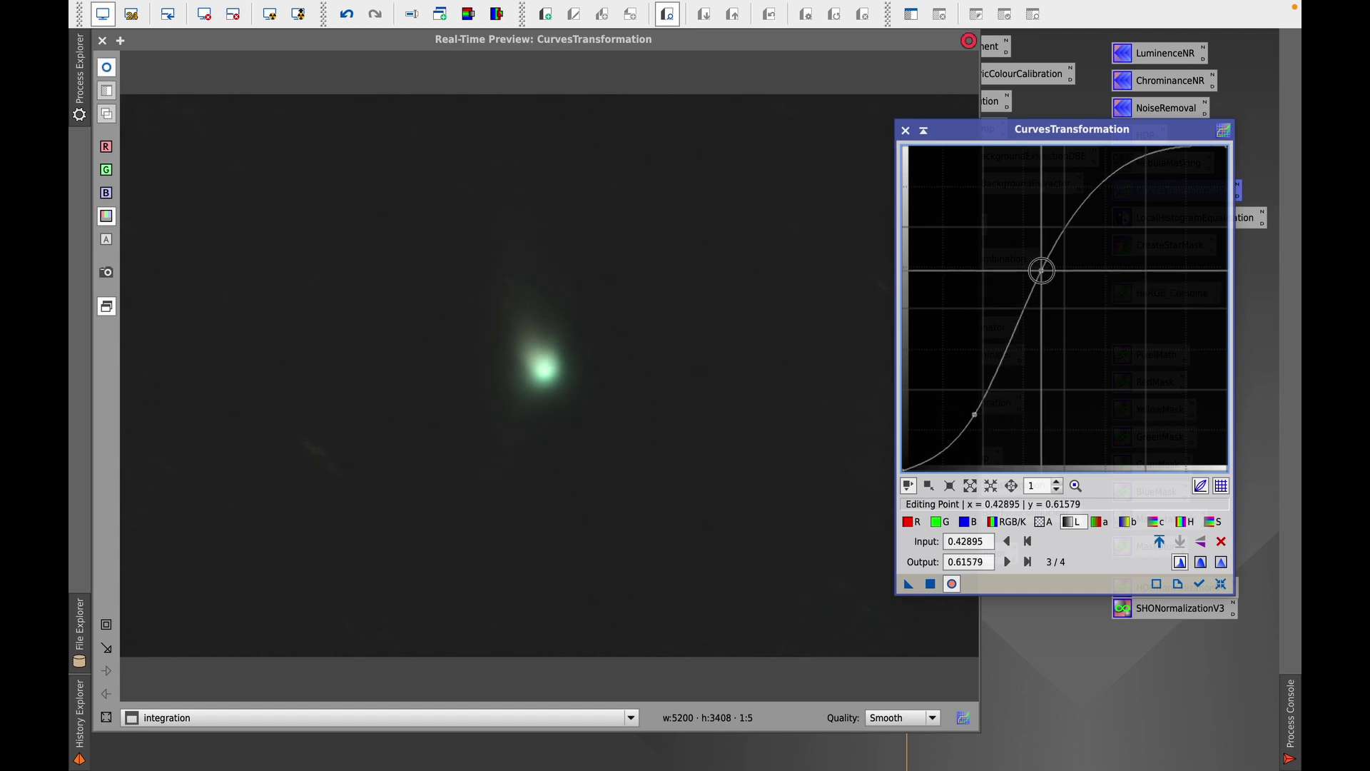
pyautogui.moveTo(1041, 272); pyautogui.dragTo(1046, 270)
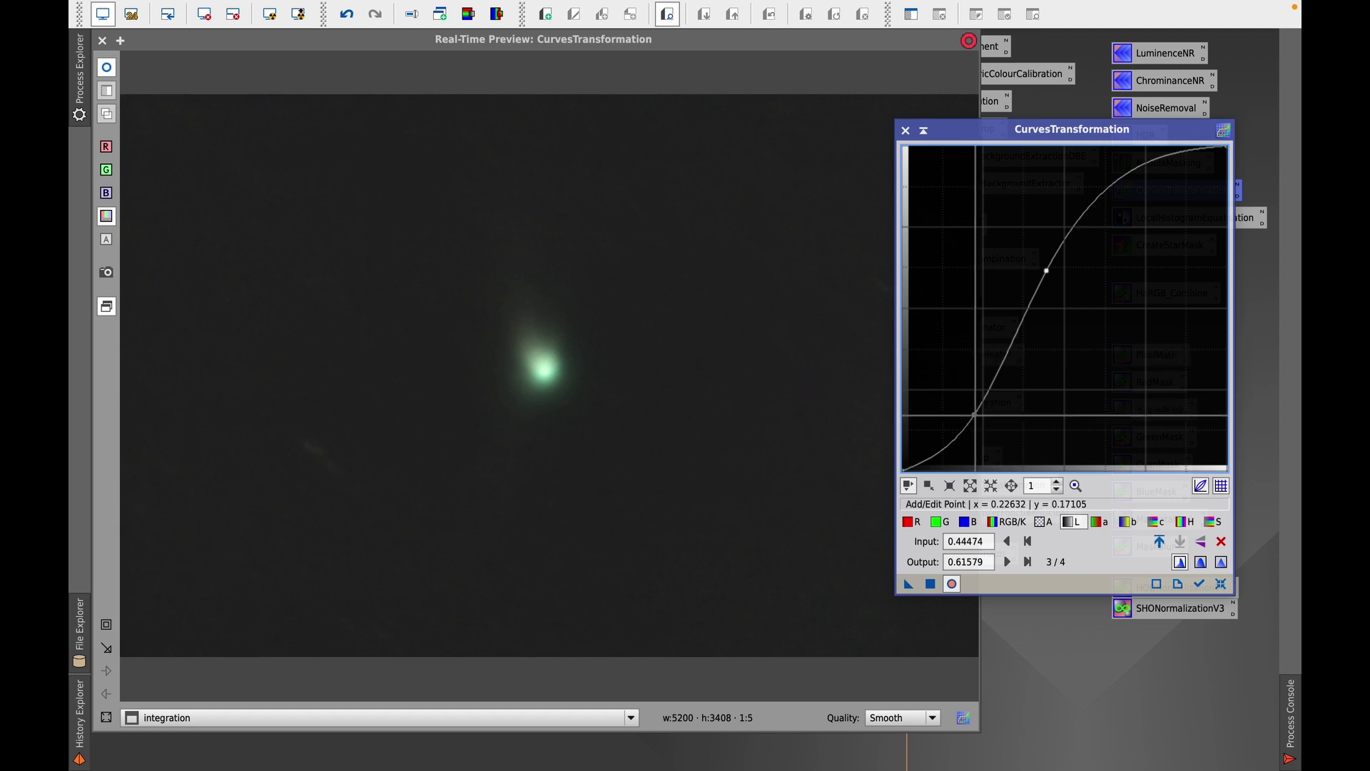
pyautogui.click(975, 415)
pyautogui.moveTo(975, 414); pyautogui.dragTo(972, 414)
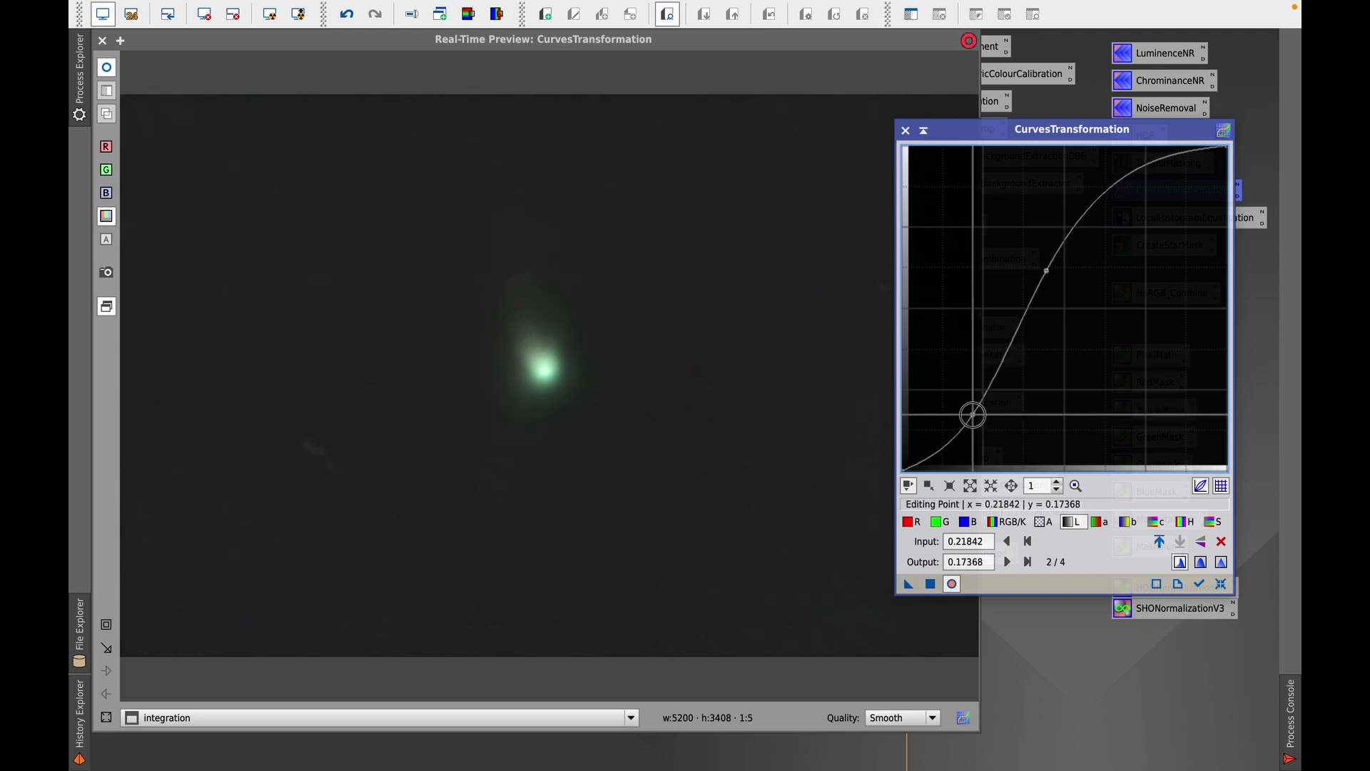
# Step: Raise the saturation curve with a single point at about 0.47/0.60 to strengthen the comet's colour
pyautogui.click(1210, 526)
pyautogui.click(1072, 286)
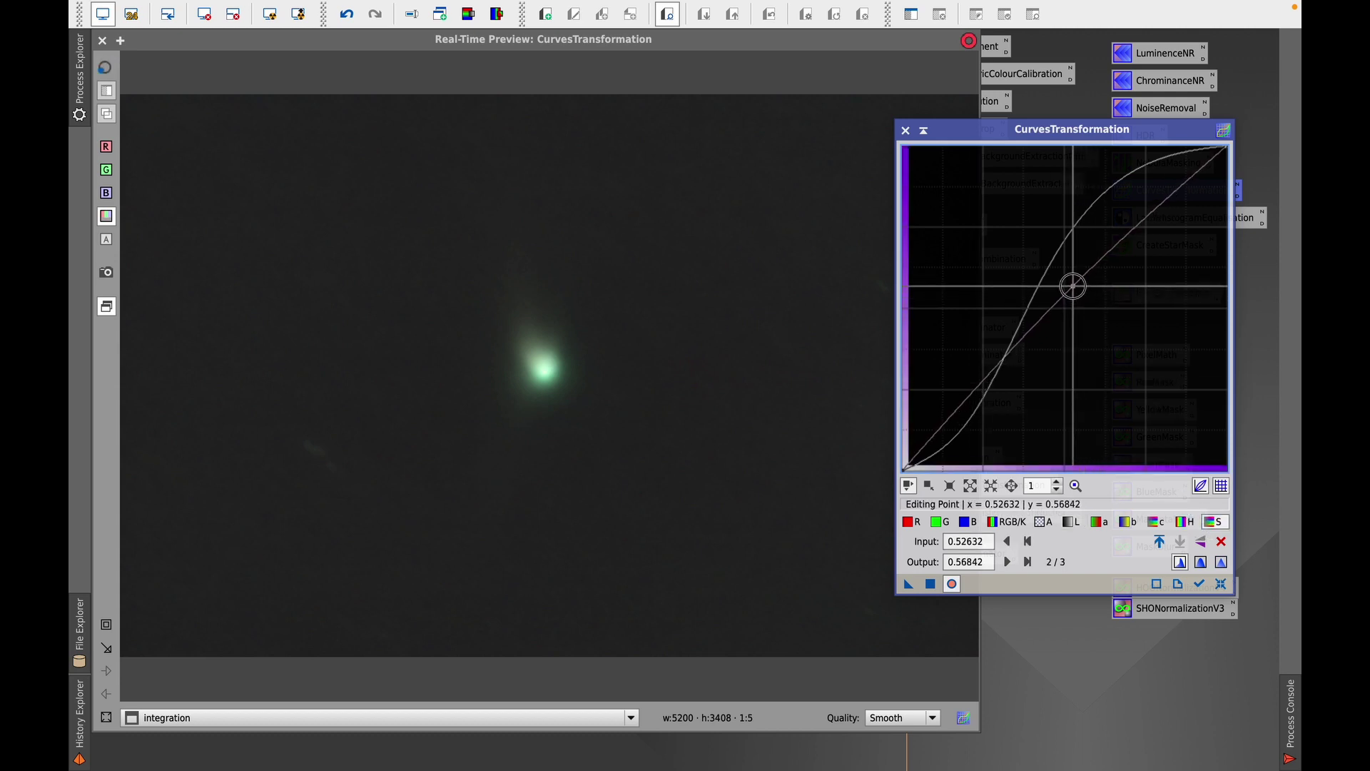
pyautogui.moveTo(1073, 286); pyautogui.dragTo(1056, 275)
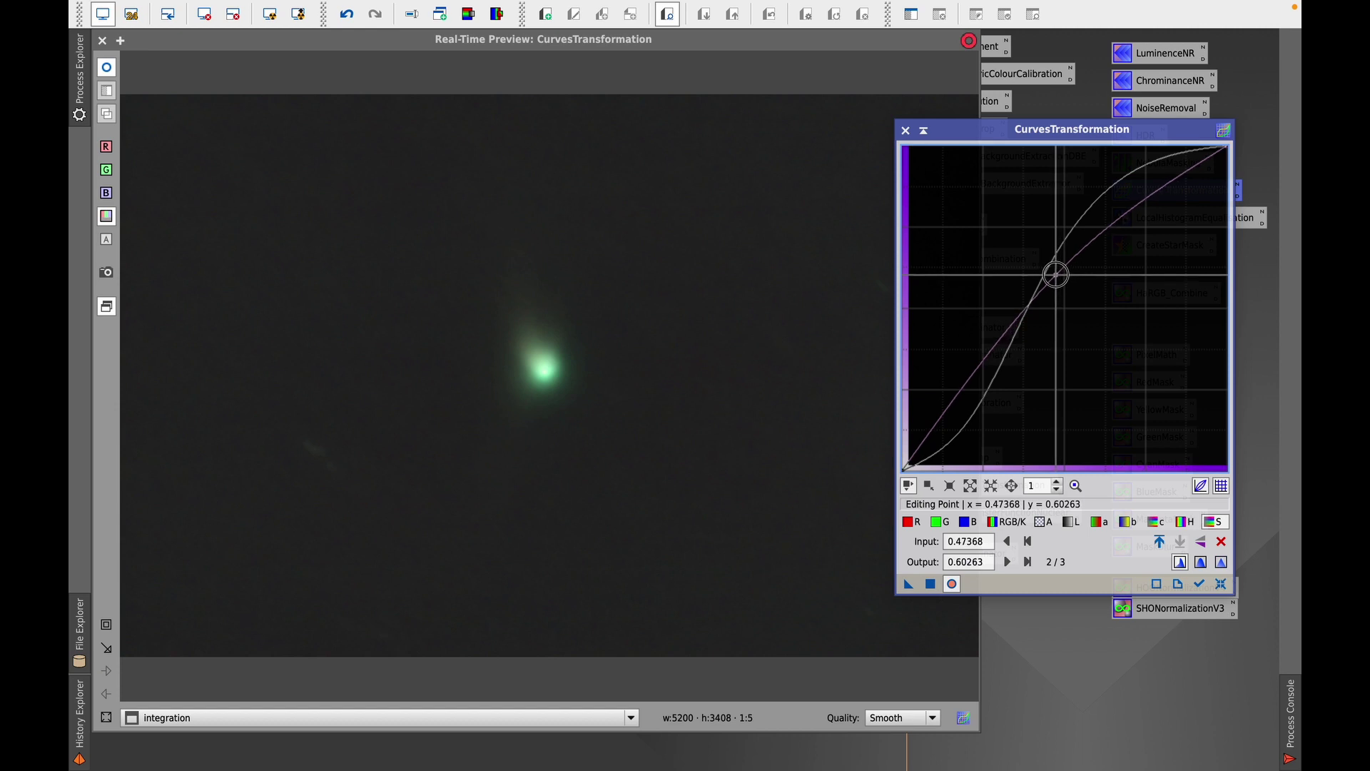
# Step: Try a green-channel curve with points at about 0.73/0.77 and 0.23/0.22, then delete both points
pyautogui.click(937, 526)
pyautogui.click(1146, 227)
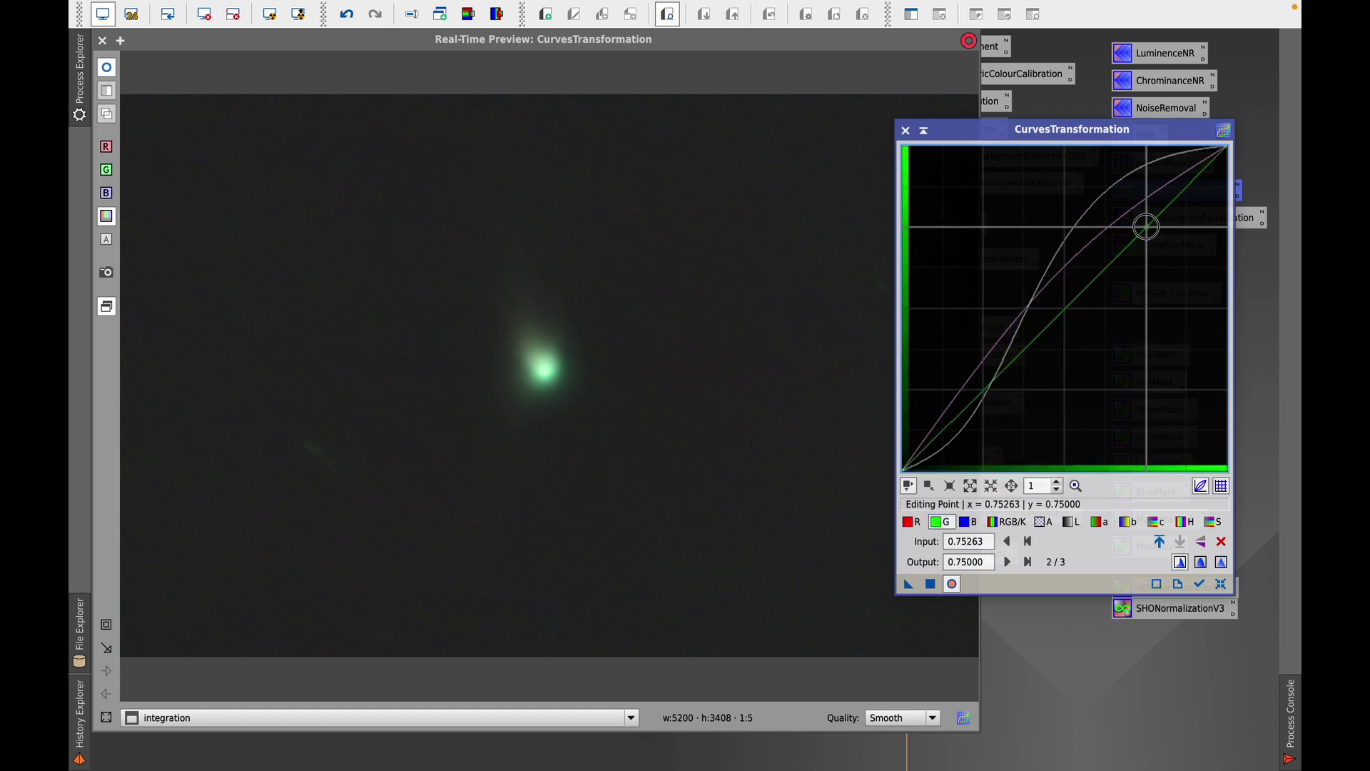
pyautogui.moveTo(1146, 227); pyautogui.dragTo(1138, 220)
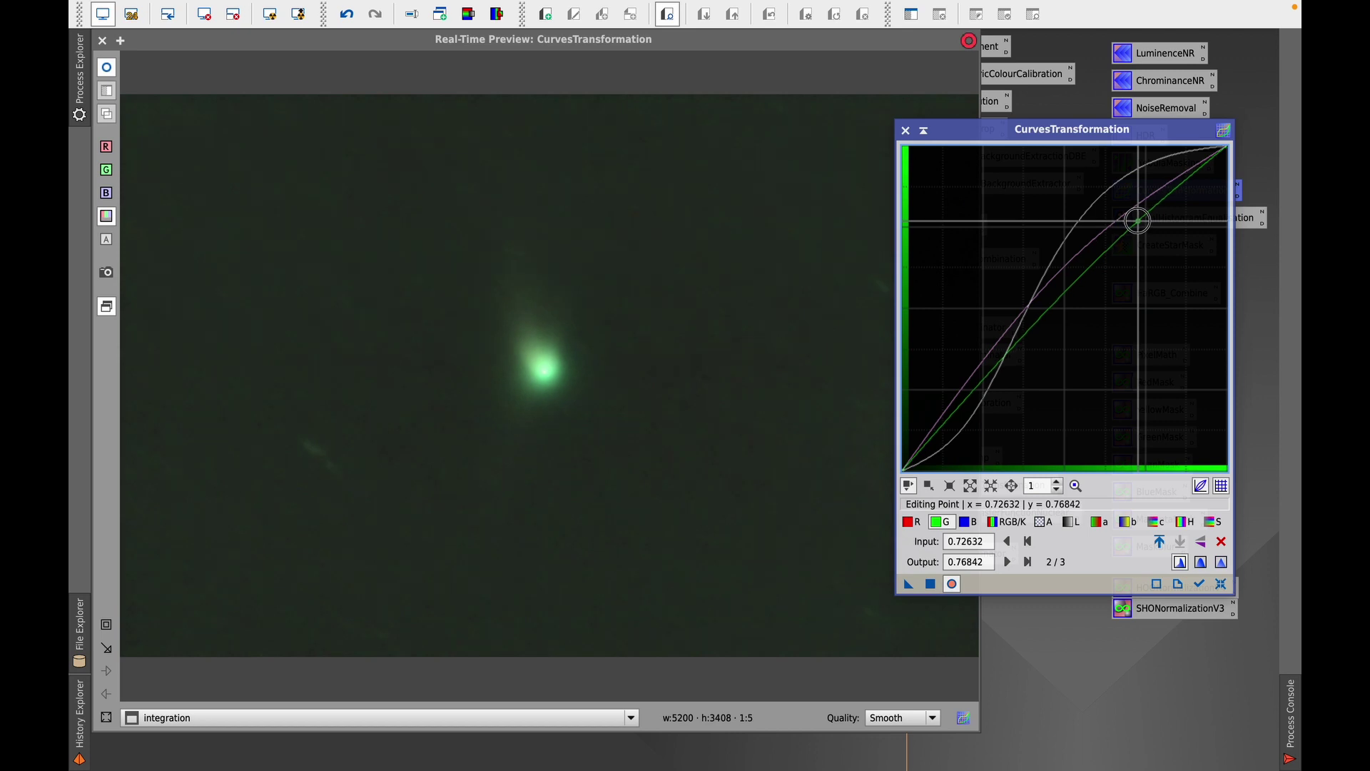
pyautogui.click(972, 395)
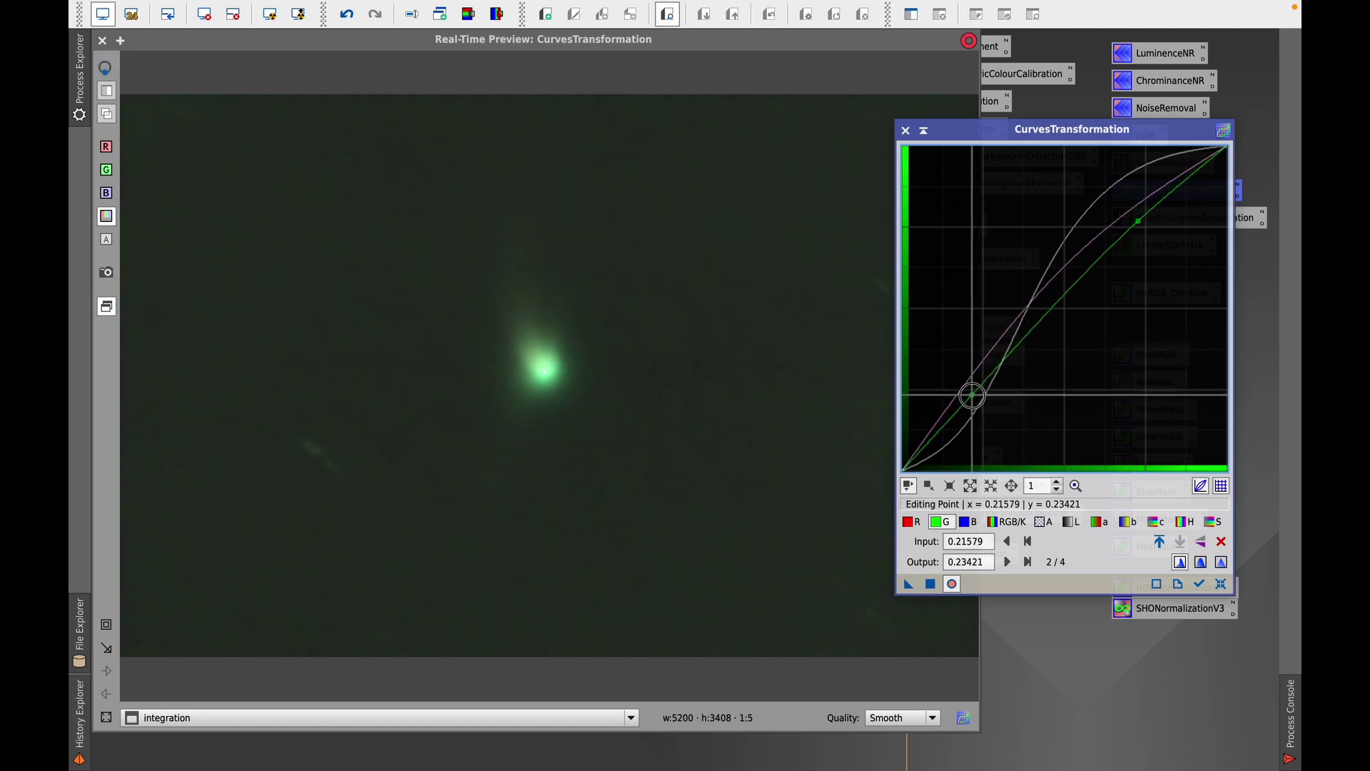
pyautogui.moveTo(972, 395); pyautogui.dragTo(977, 400)
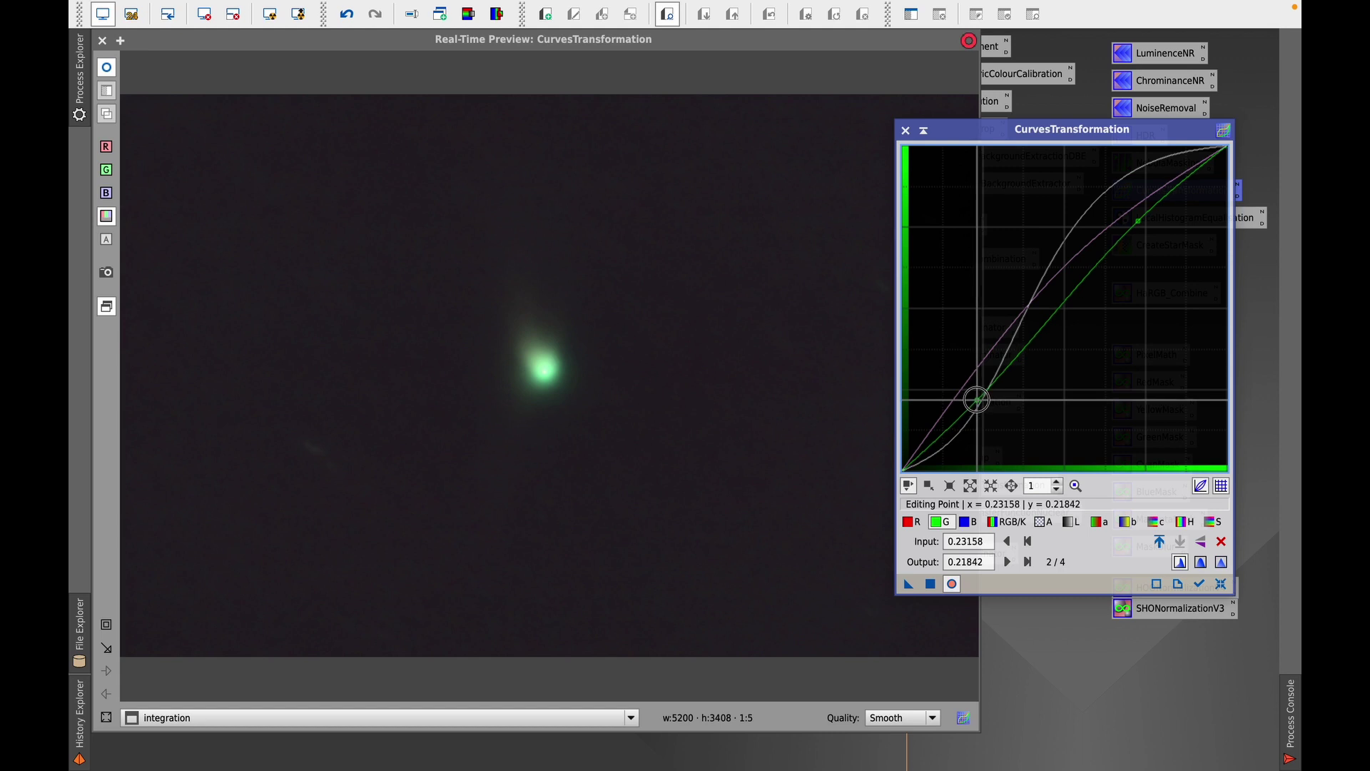
pyautogui.click(108, 70)
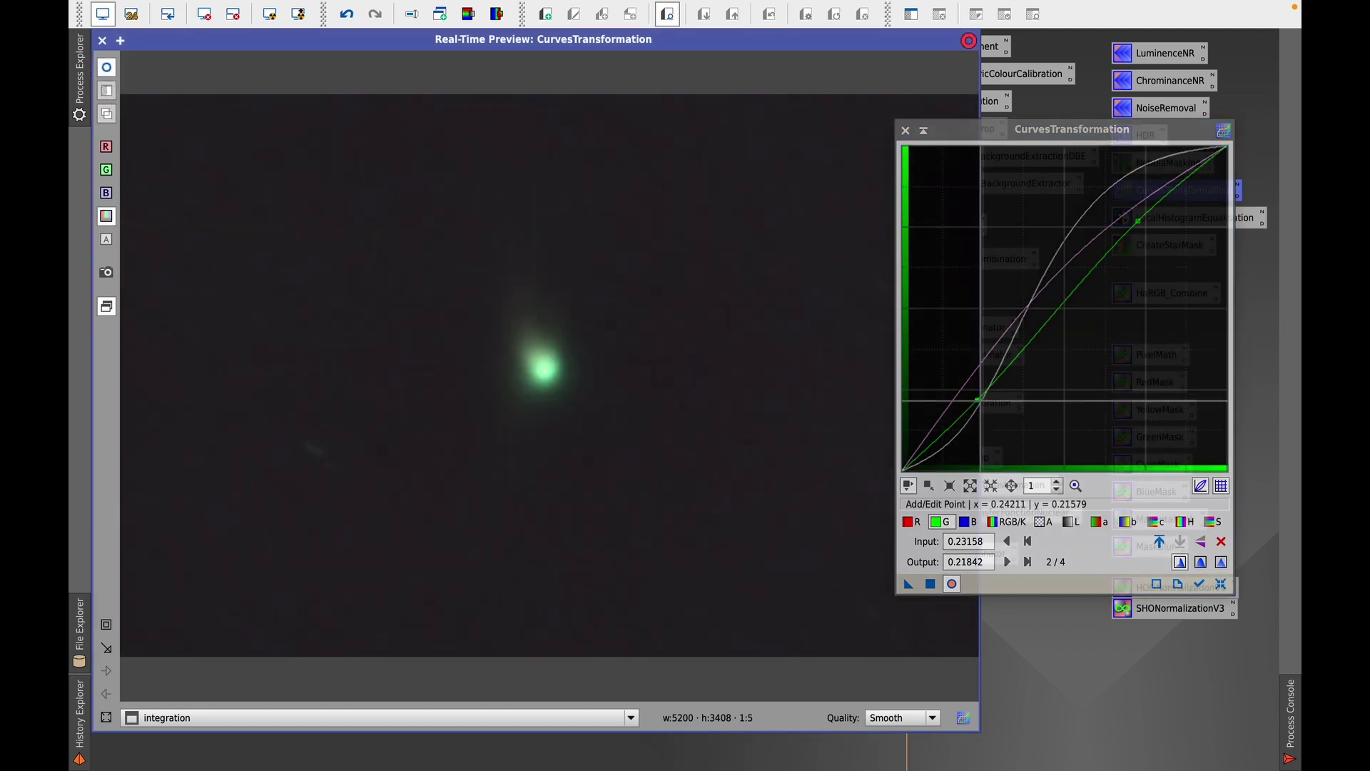
pyautogui.doubleClick(977, 399)
pyautogui.doubleClick(1137, 221)
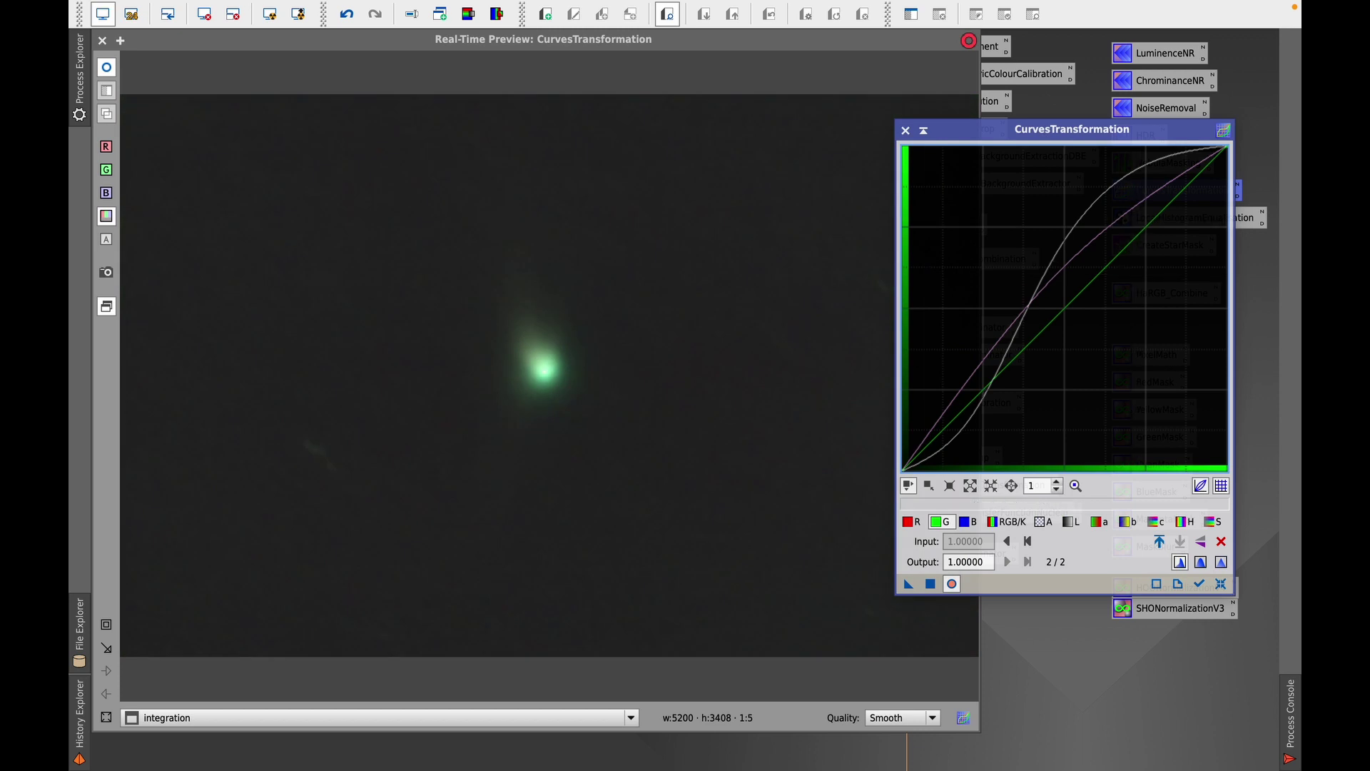
# Step: Review the RGB/K and lightness curves and compare the comet preview with and without the curves adjustment
pyautogui.click(1010, 523)
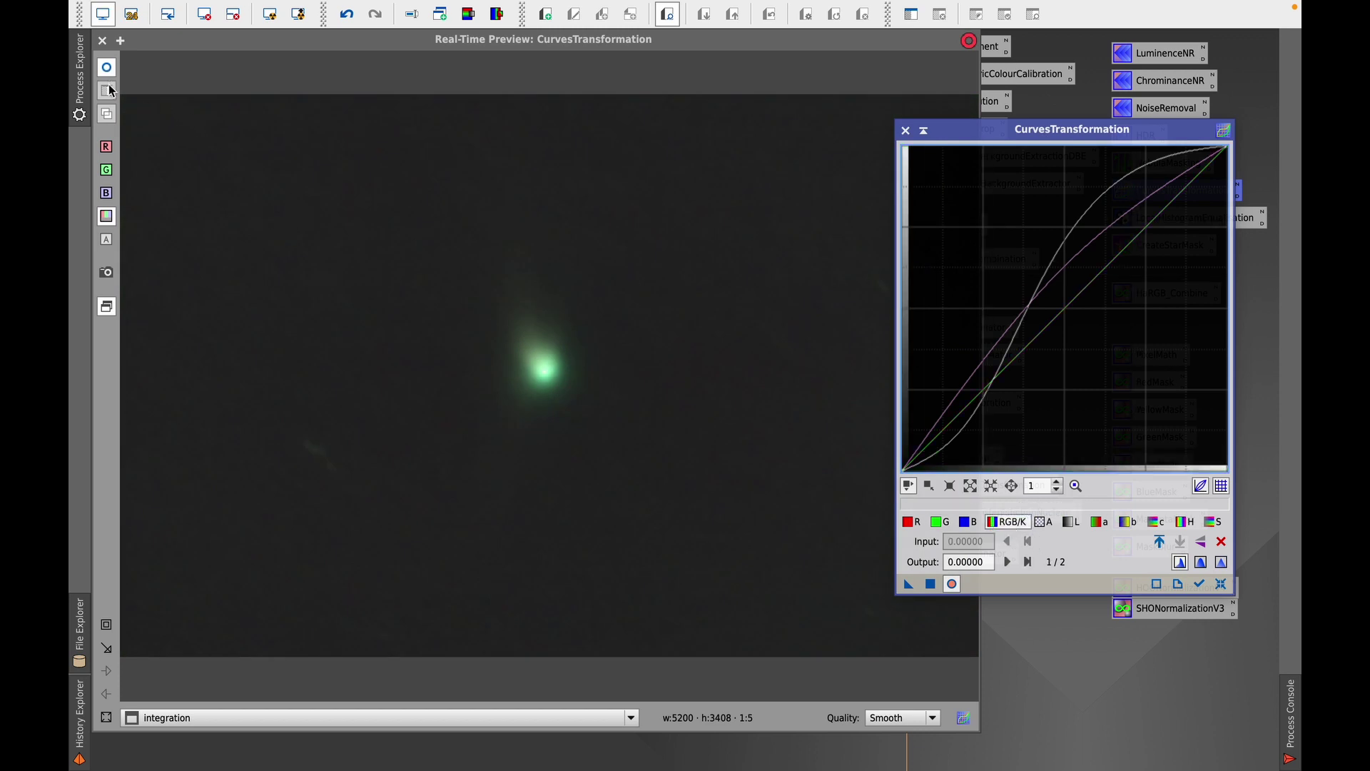
pyautogui.click(1076, 528)
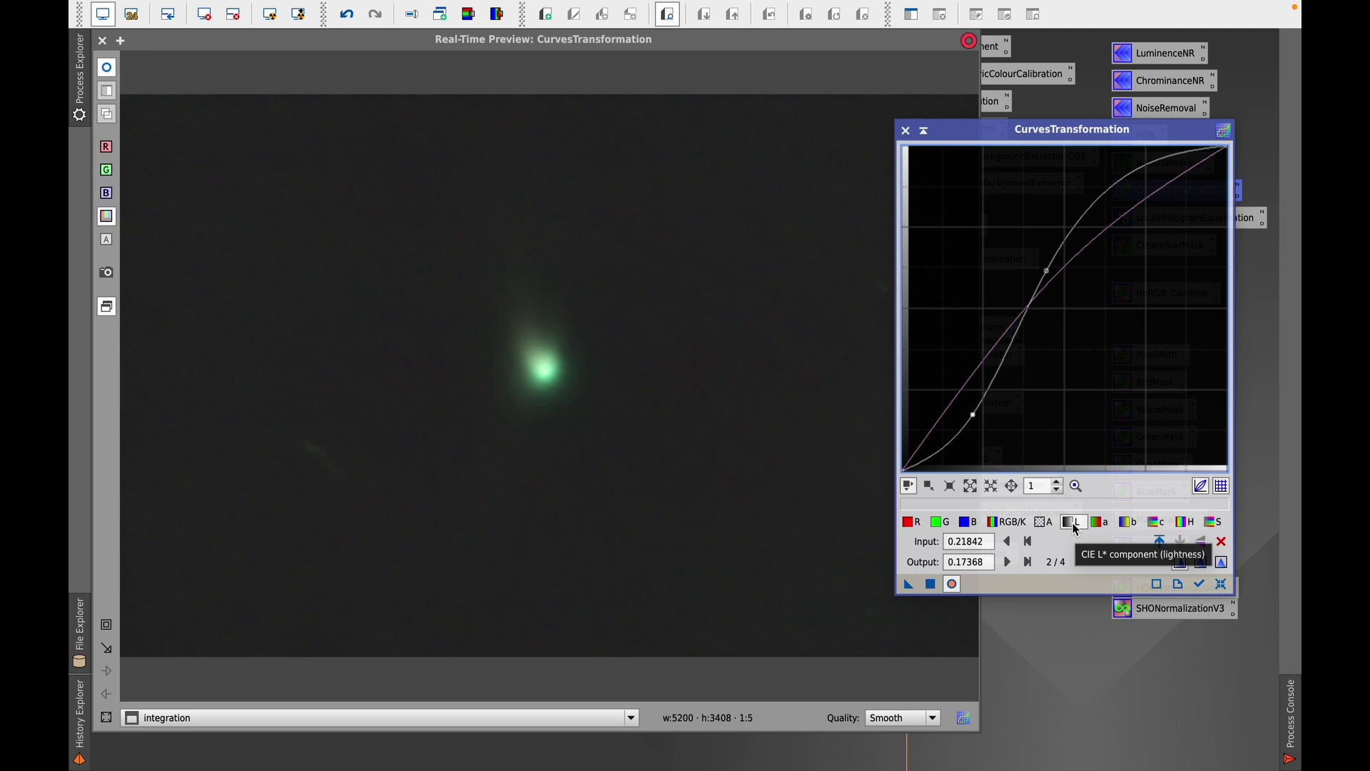
pyautogui.click(1014, 523)
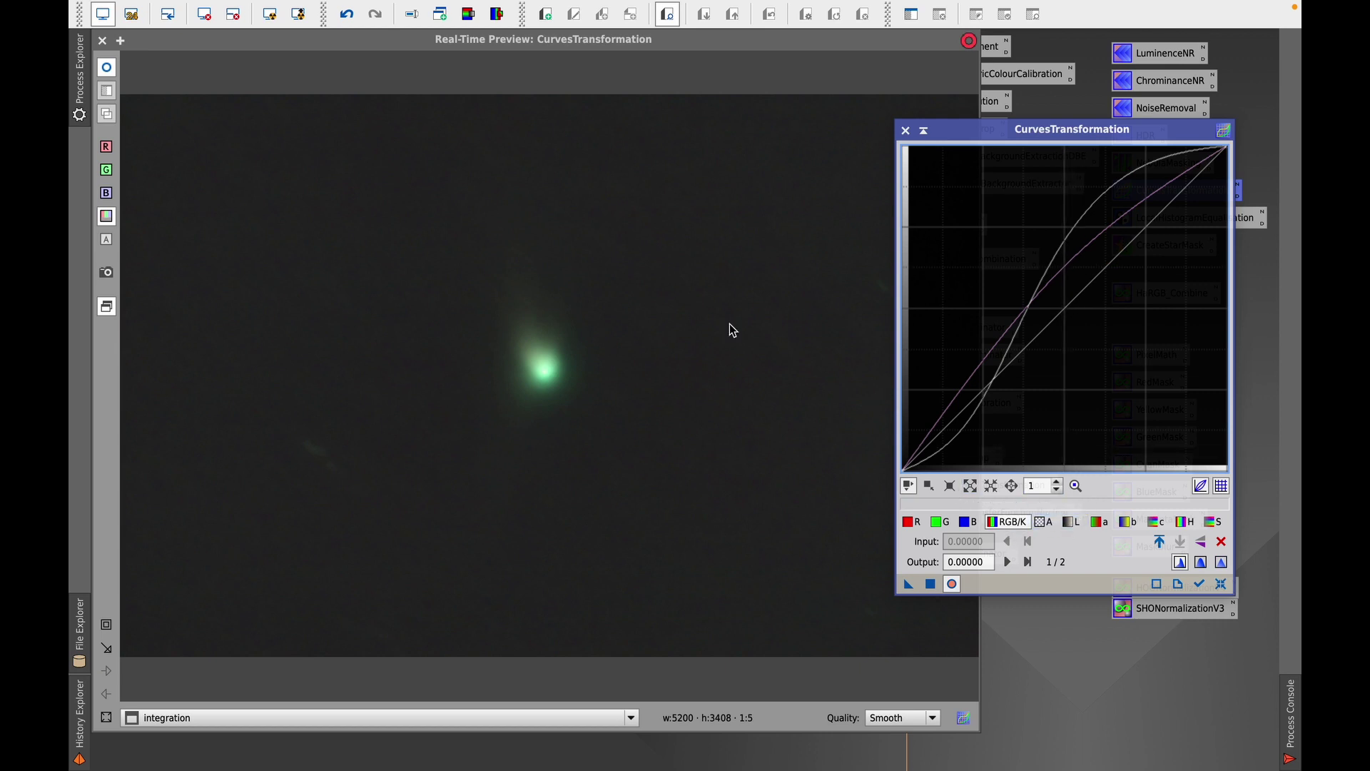
pyautogui.click(107, 70)
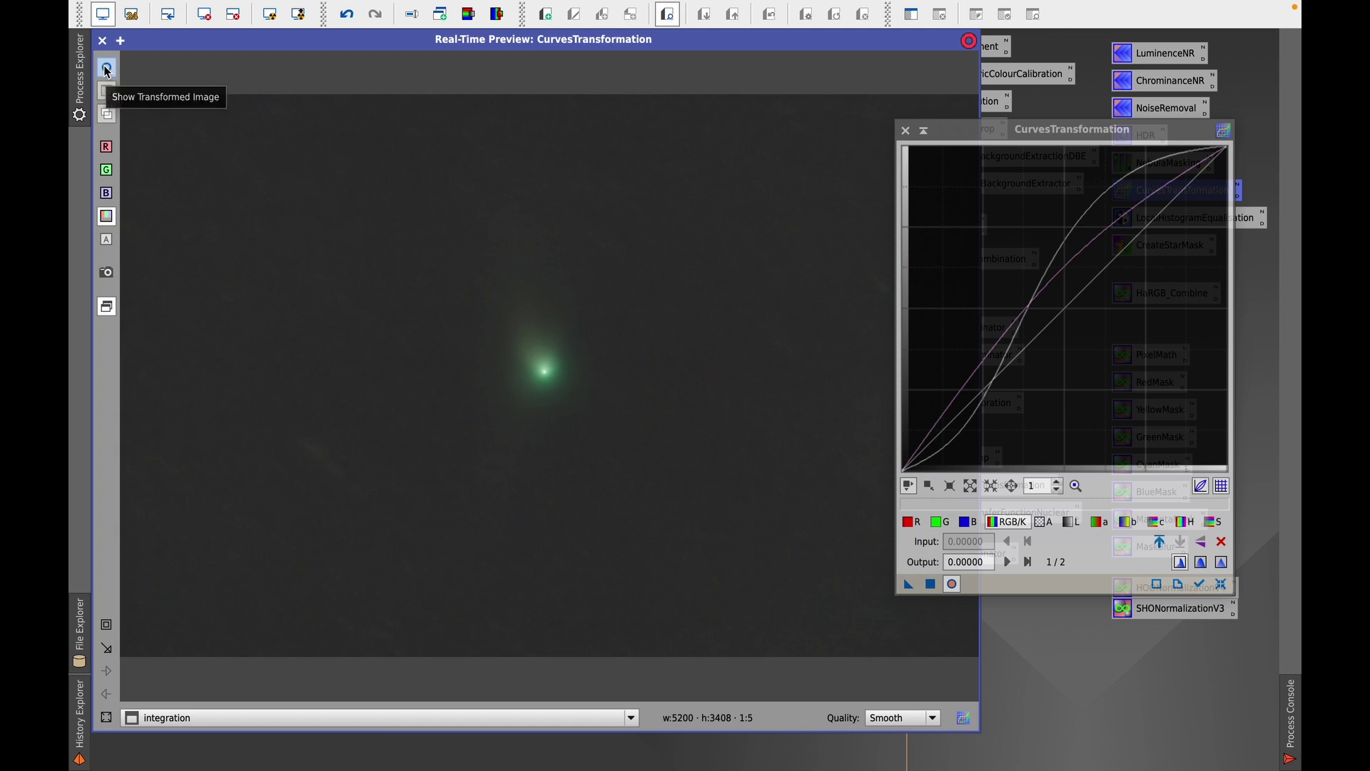
pyautogui.click(107, 69)
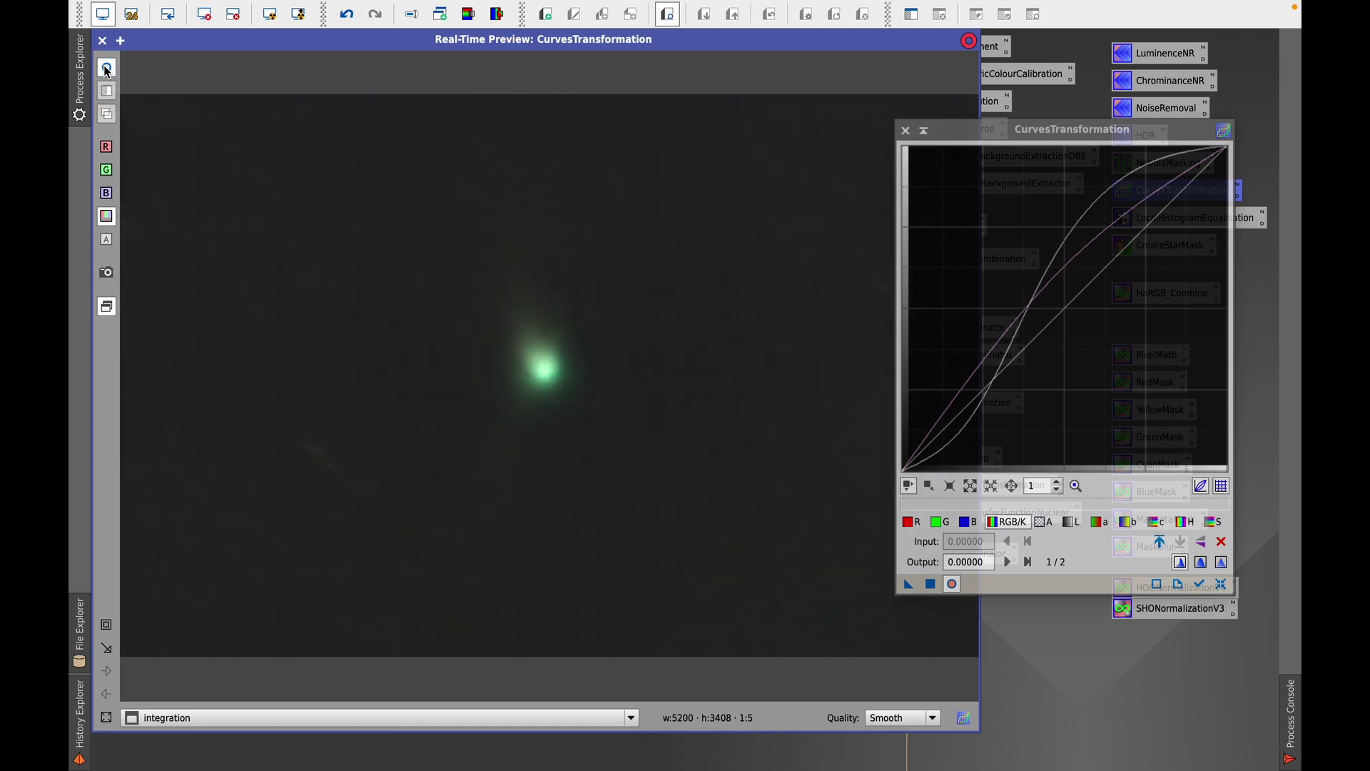
pyautogui.click(107, 70)
pyautogui.click(107, 69)
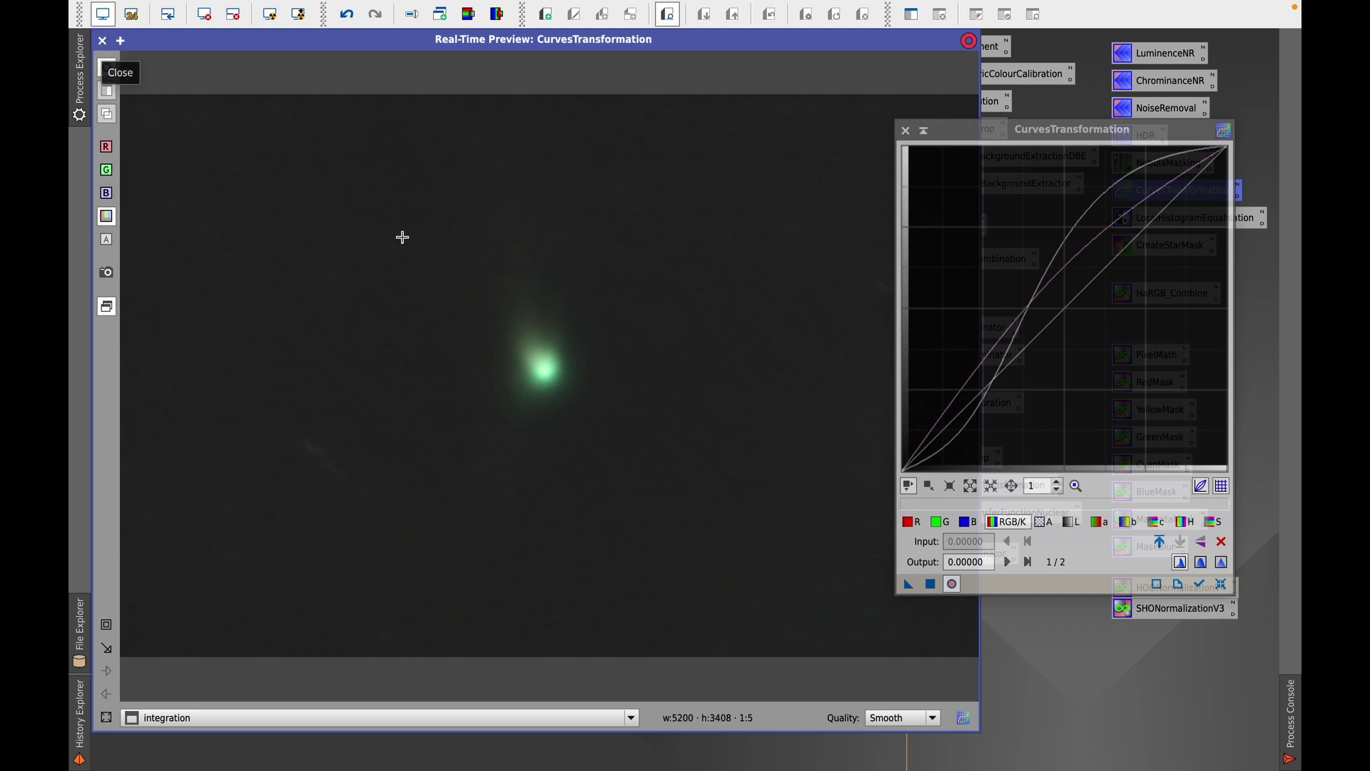
# Step: Close the real-time preview, apply the curves to the comet integration image and reset CurvesTransformation
pyautogui.click(103, 42)
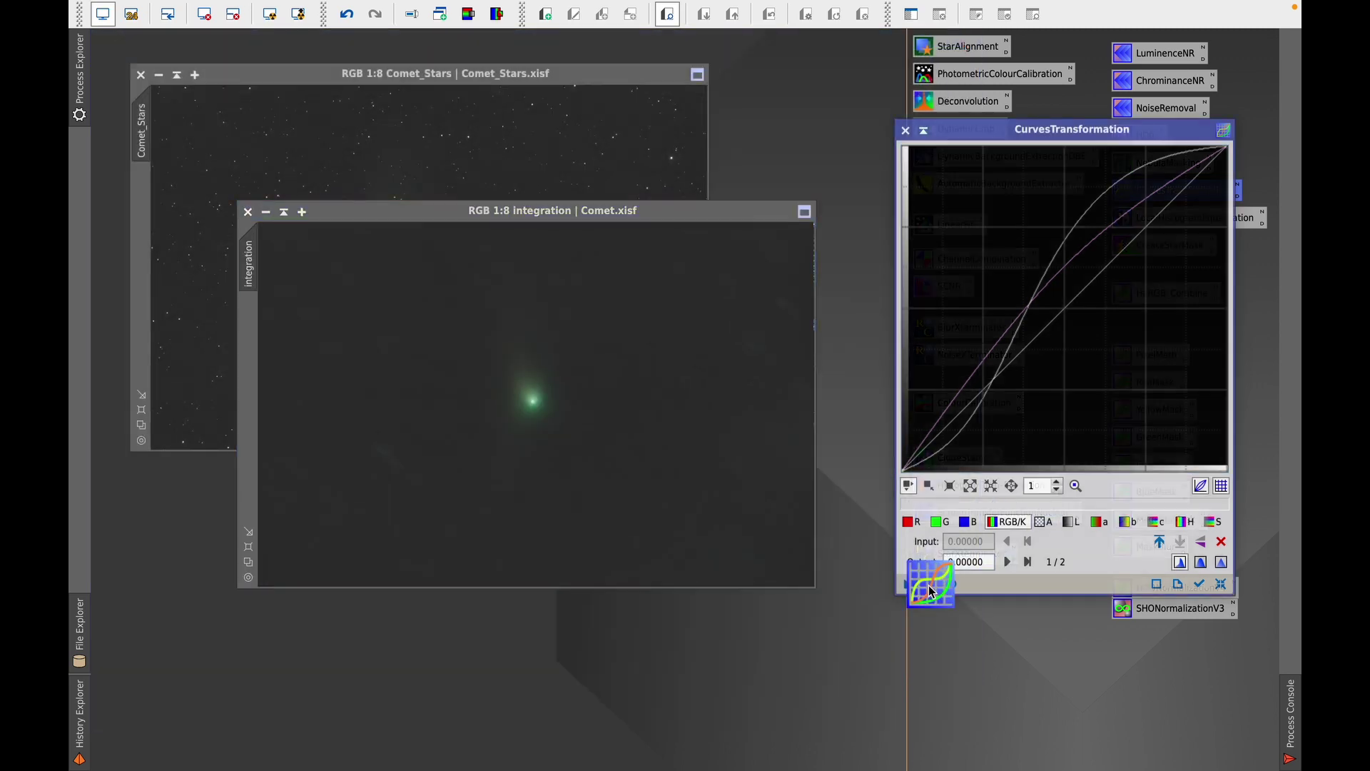
pyautogui.click(930, 584)
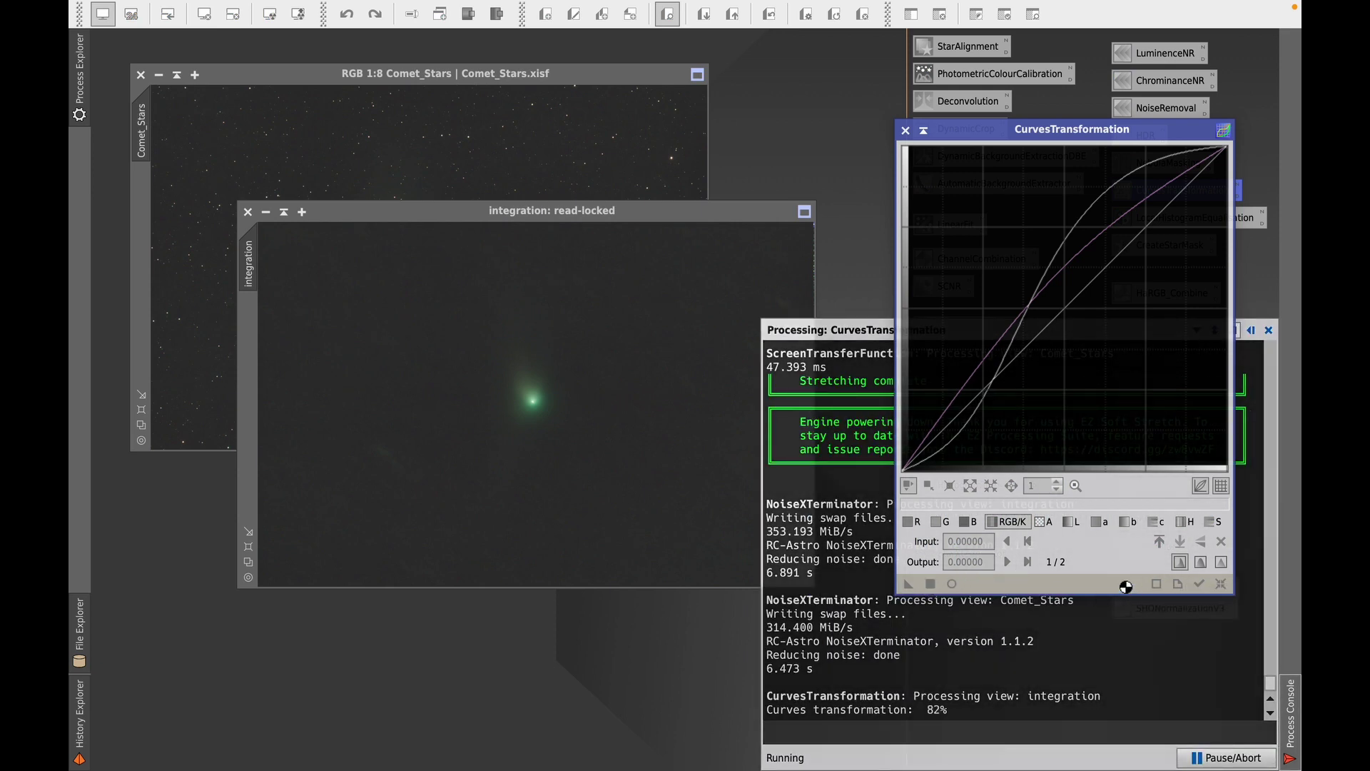
pyautogui.click(1221, 584)
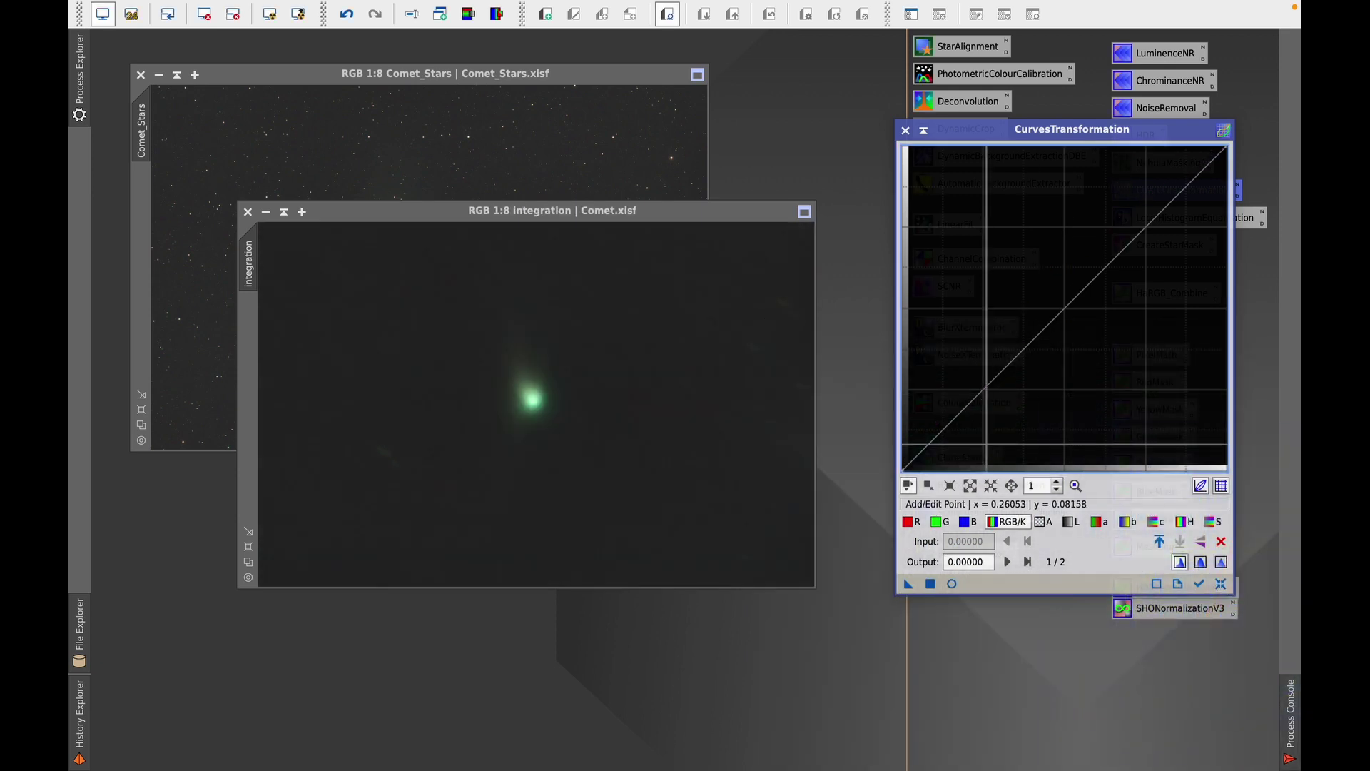
# Step: Close CurvesTransformation and run StarXTerminator on the Comet_Stars image to separate its stars into an unscreened star image
pyautogui.click(428, 75)
pyautogui.moveTo(416, 80)
pyautogui.mouseDown()
pyautogui.moveTo(442, 93)
pyautogui.moveTo(434, 75)
pyautogui.mouseUp()
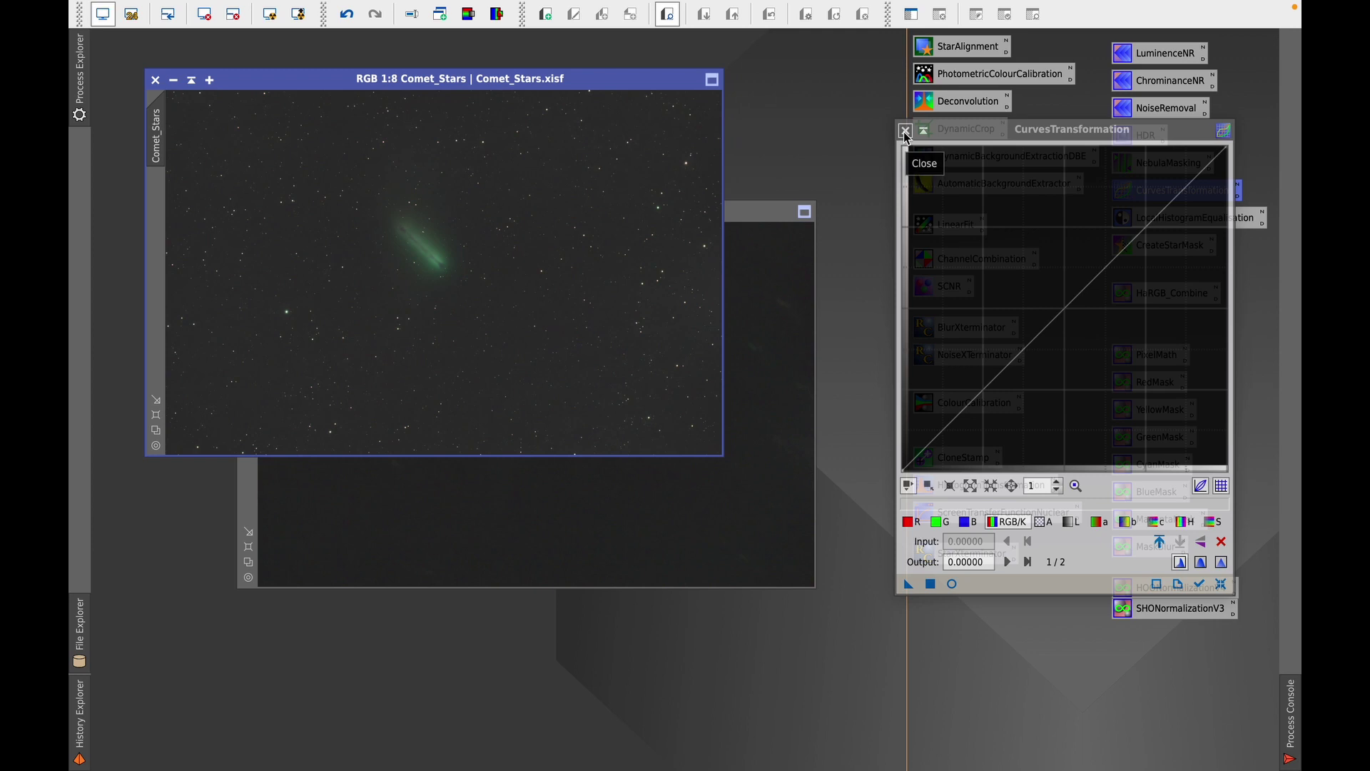
pyautogui.click(905, 131)
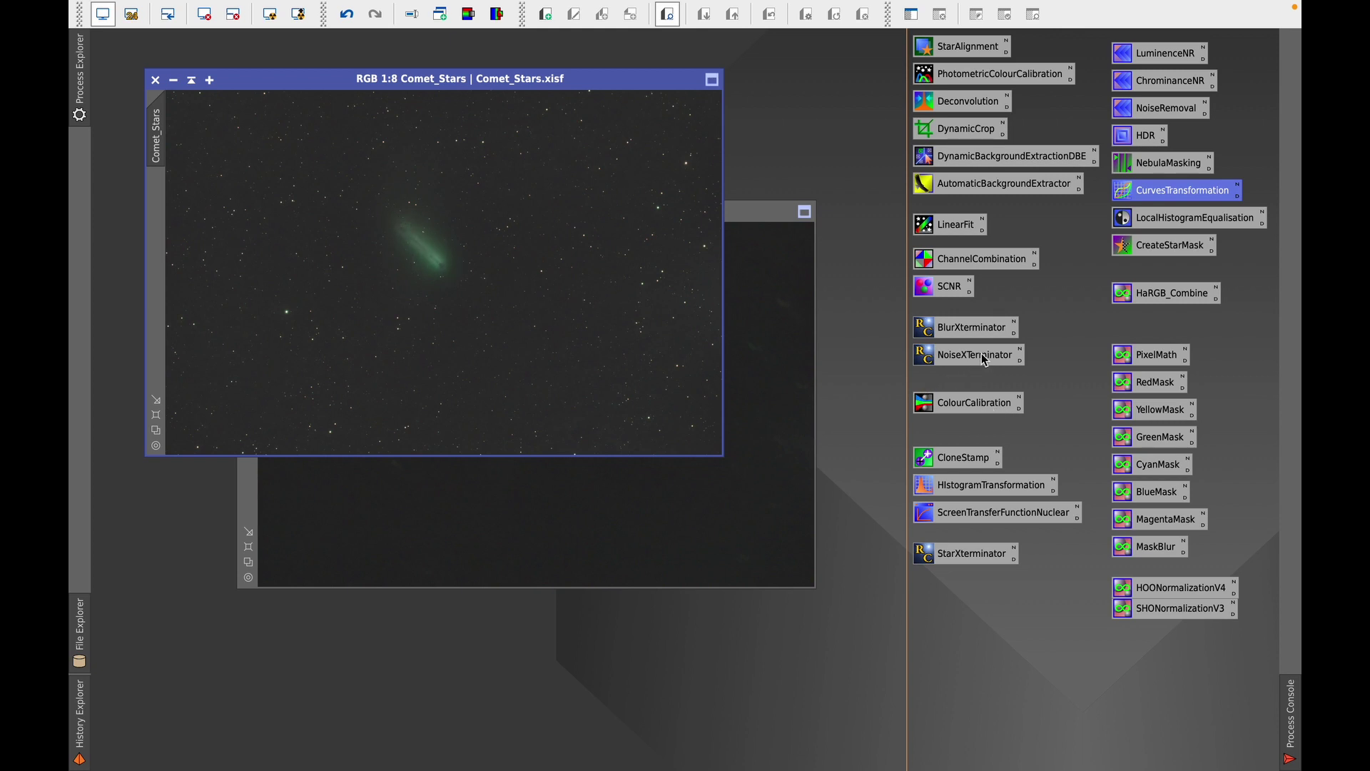
pyautogui.doubleClick(964, 555)
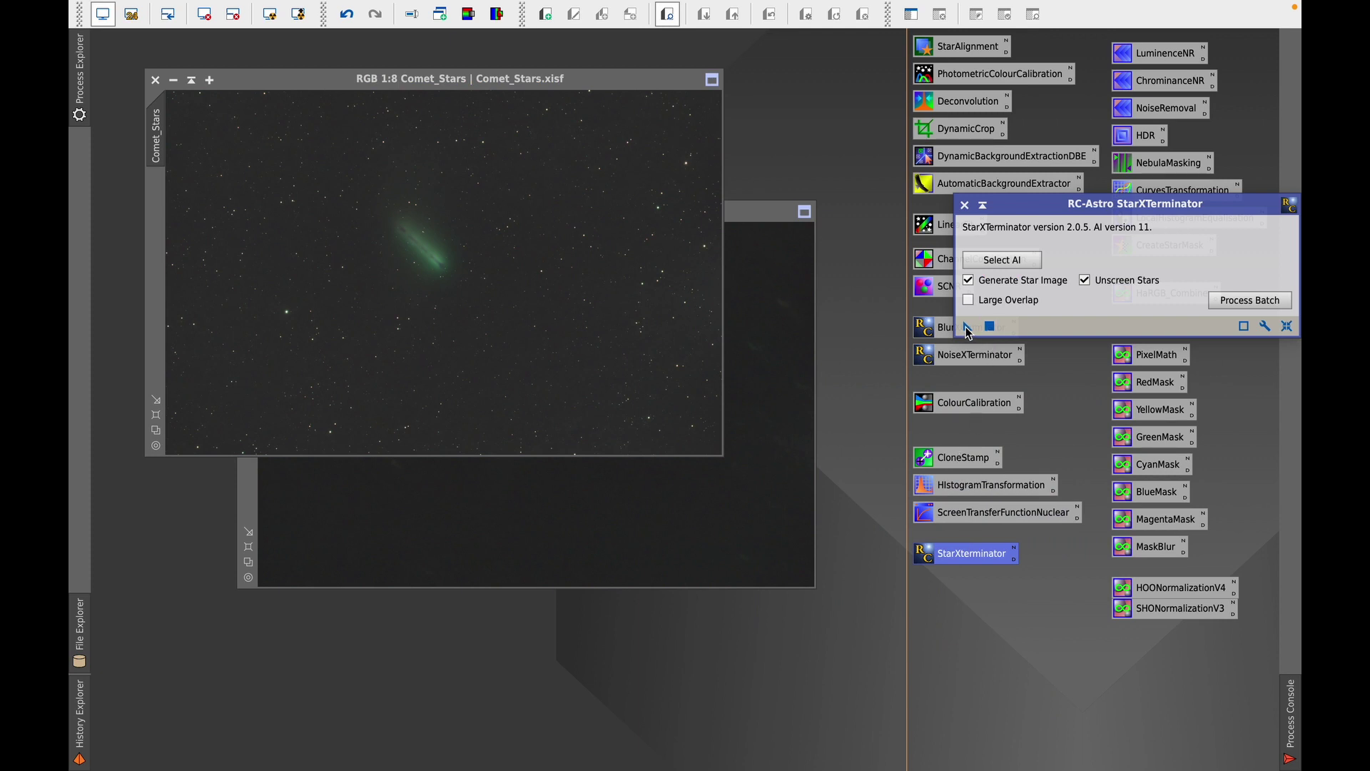
pyautogui.moveTo(968, 333); pyautogui.dragTo(497, 272)
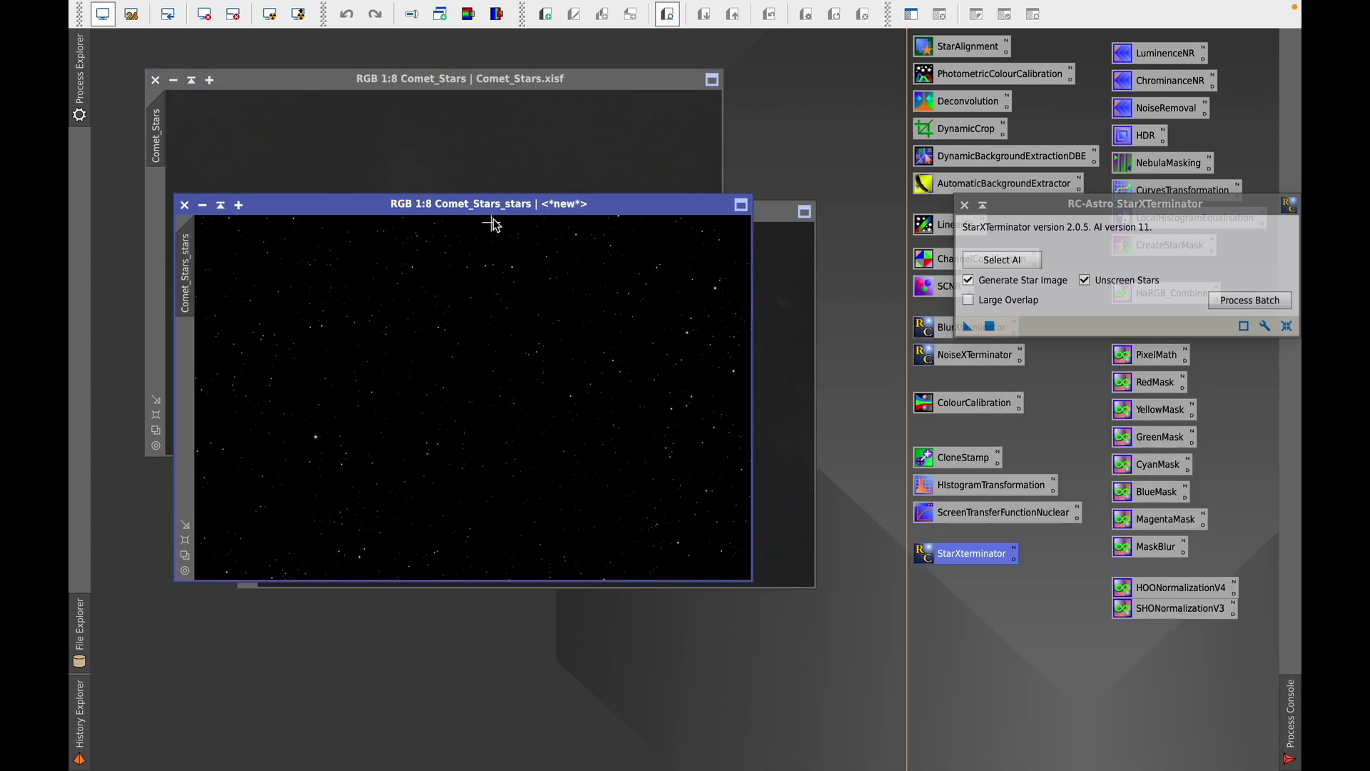
# Step: Inspect the starless Comet_Stars image, roll up its window and move the separate star image clear of it
pyautogui.click(484, 205)
pyautogui.moveTo(484, 205); pyautogui.dragTo(503, 180)
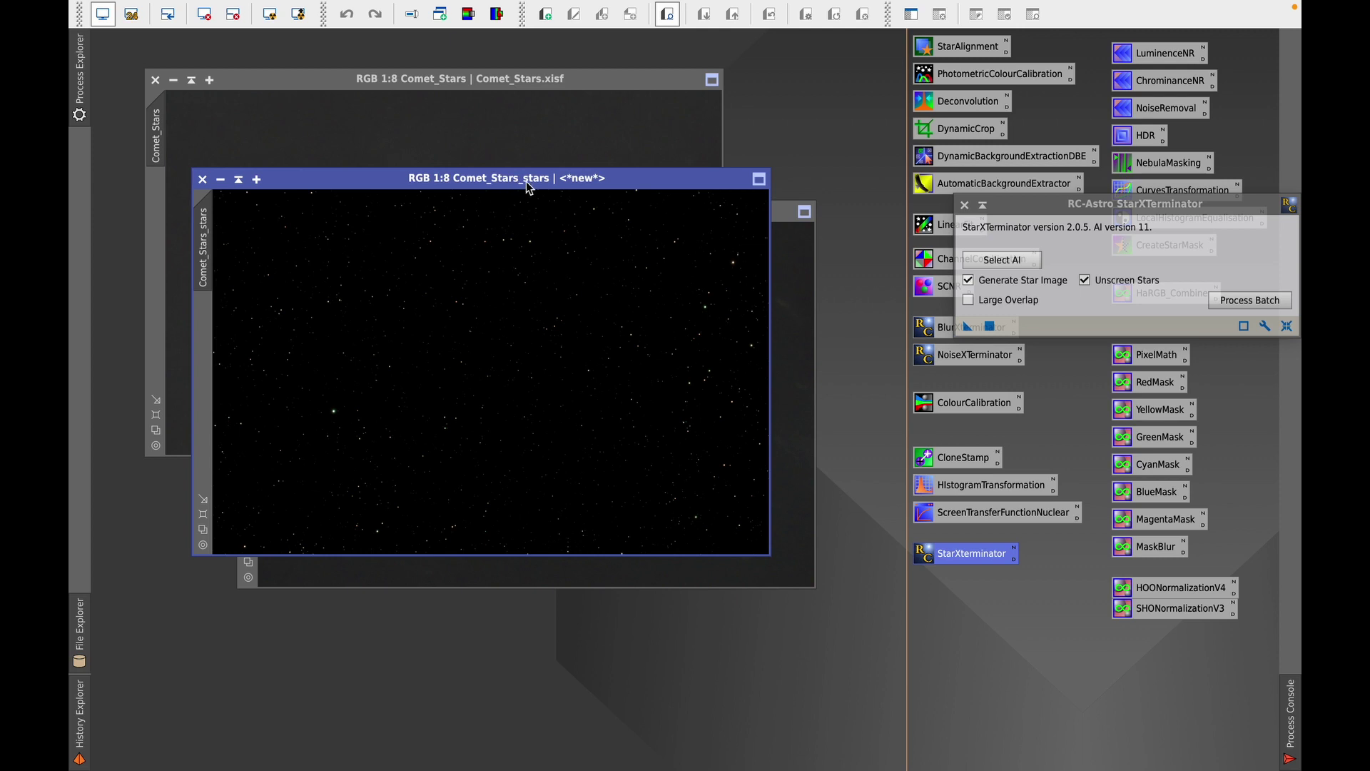
pyautogui.moveTo(329, 184); pyautogui.dragTo(333, 192)
pyautogui.click(308, 82)
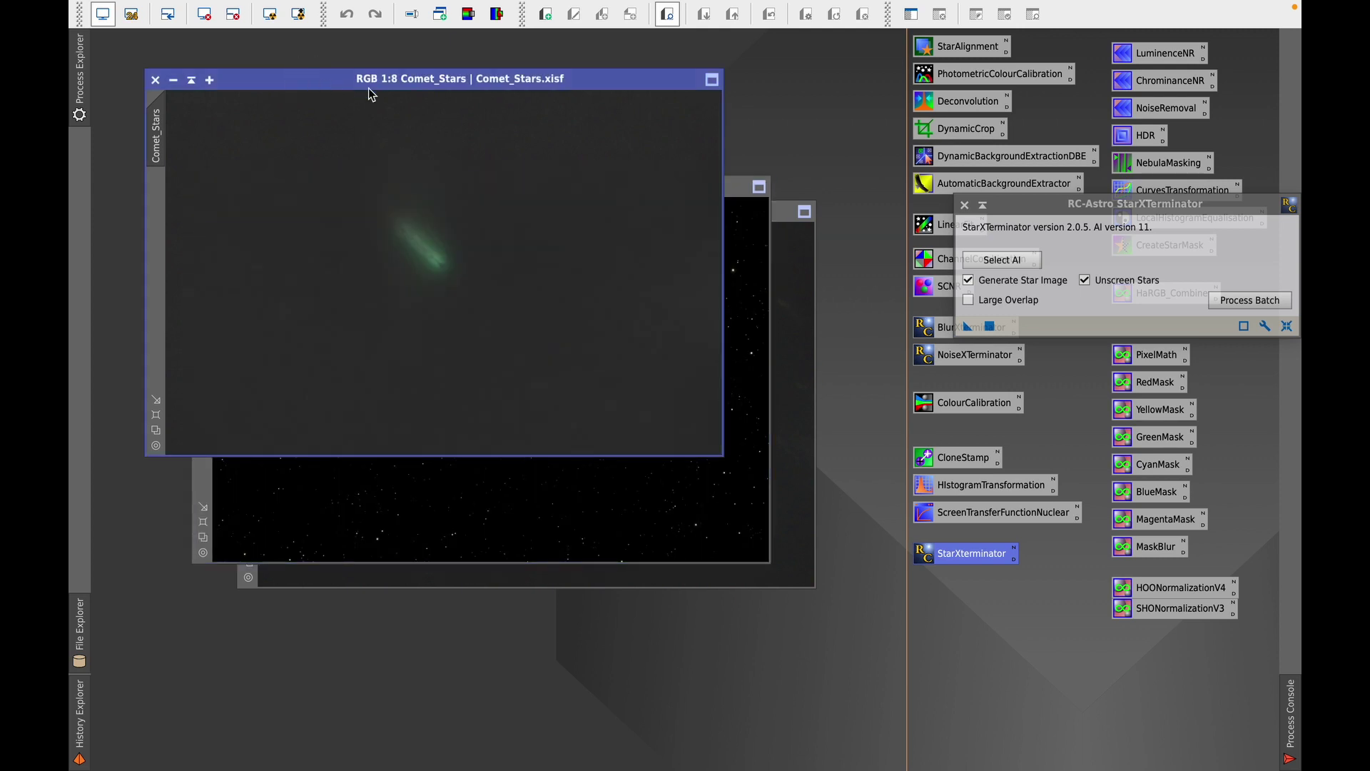
pyautogui.click(191, 80)
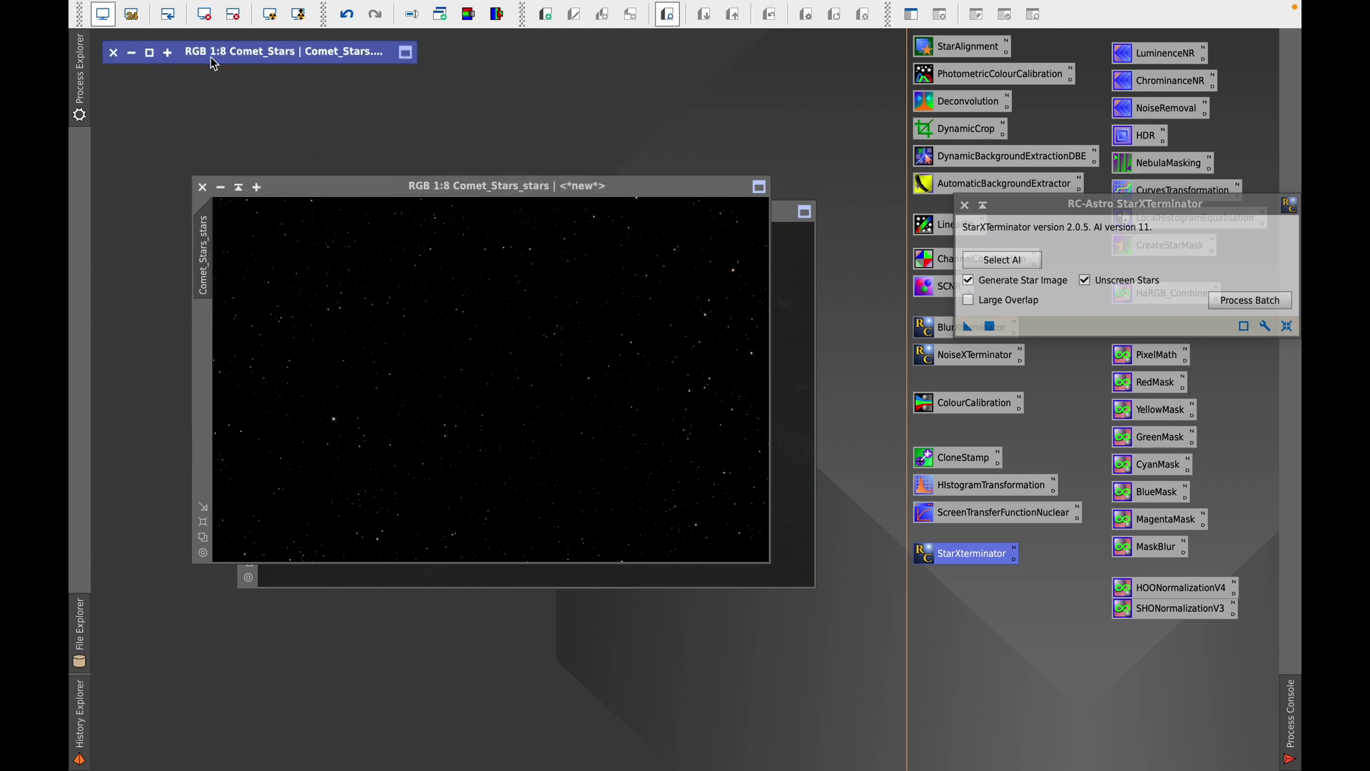
pyautogui.click(145, 52)
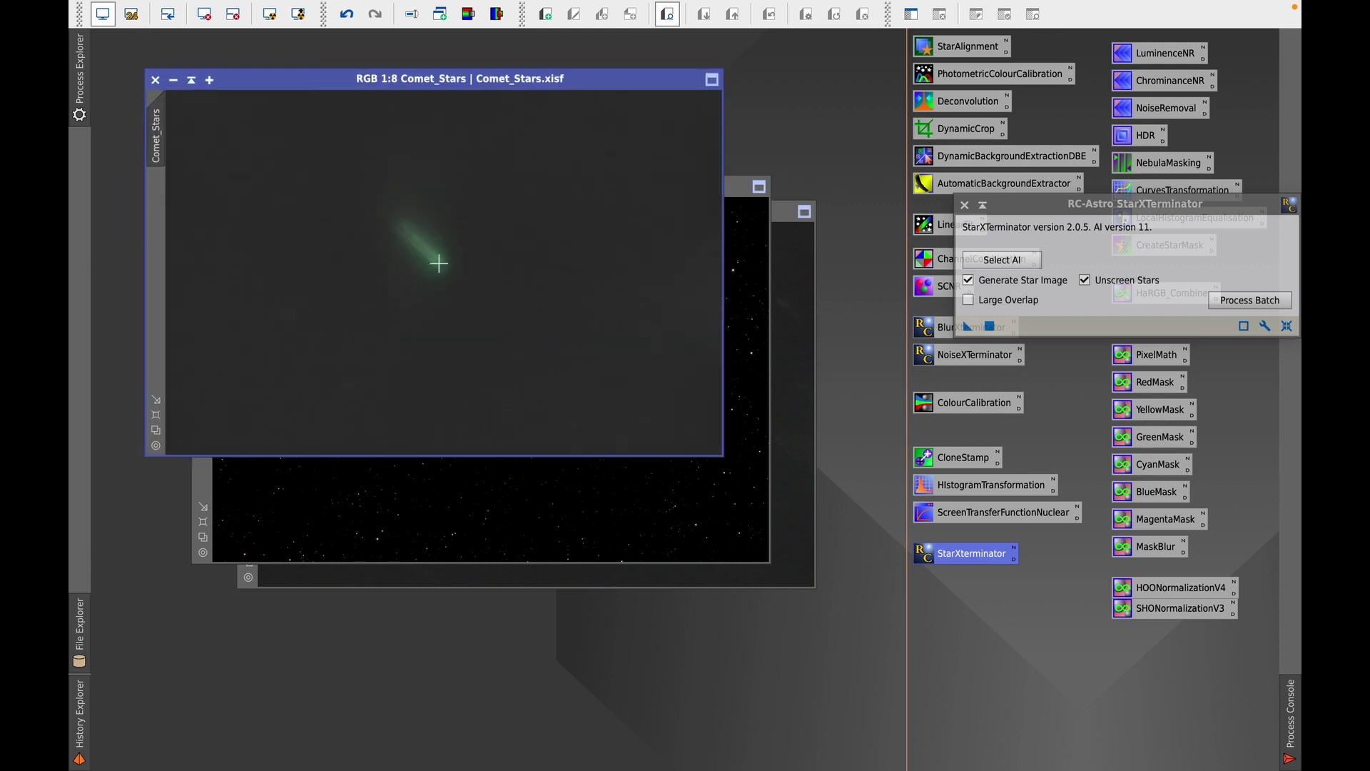
pyautogui.click(192, 81)
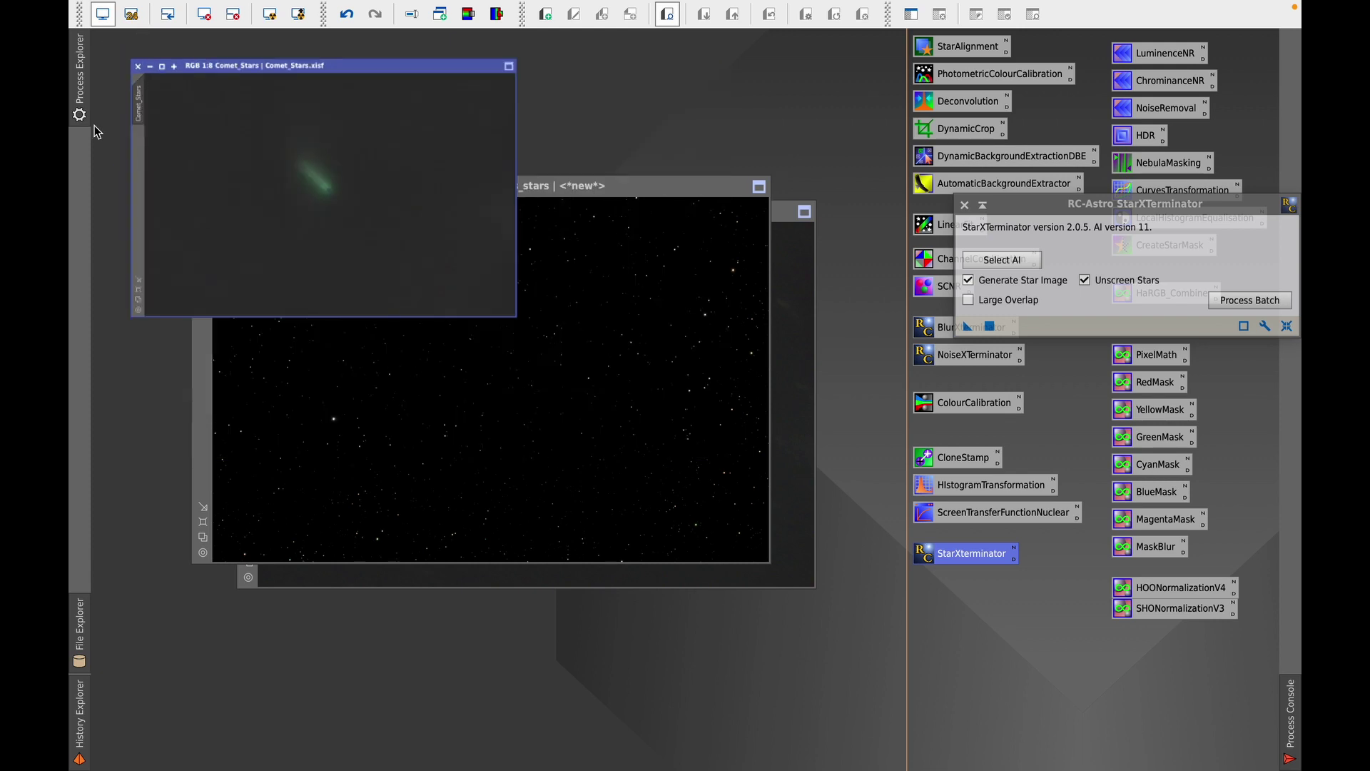
pyautogui.moveTo(336, 187); pyautogui.dragTo(286, 128)
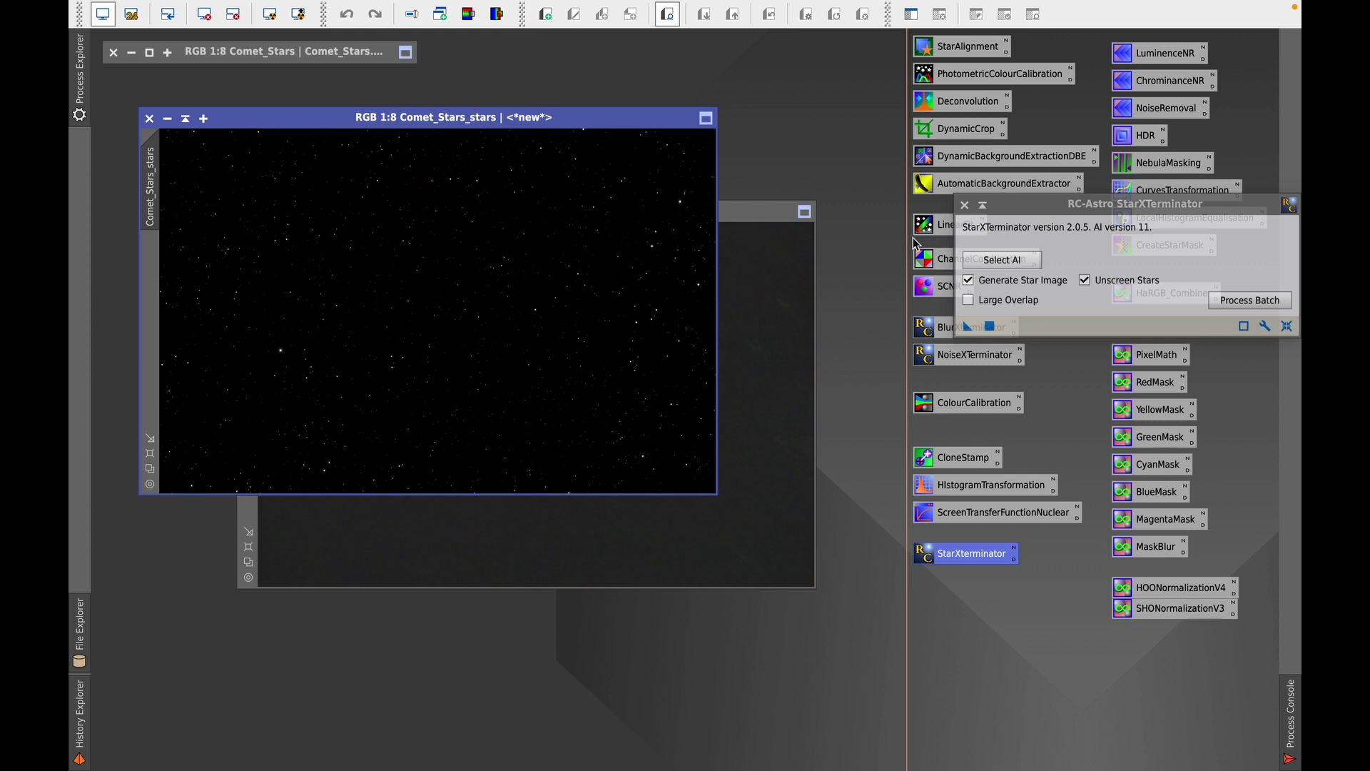
# Step: Close StarXTerminator, reposition the Comet_Stars_stars image and start a CurvesTransformation real-time preview on it
pyautogui.click(965, 206)
pyautogui.click(570, 123)
pyautogui.moveTo(570, 122); pyautogui.dragTo(607, 135)
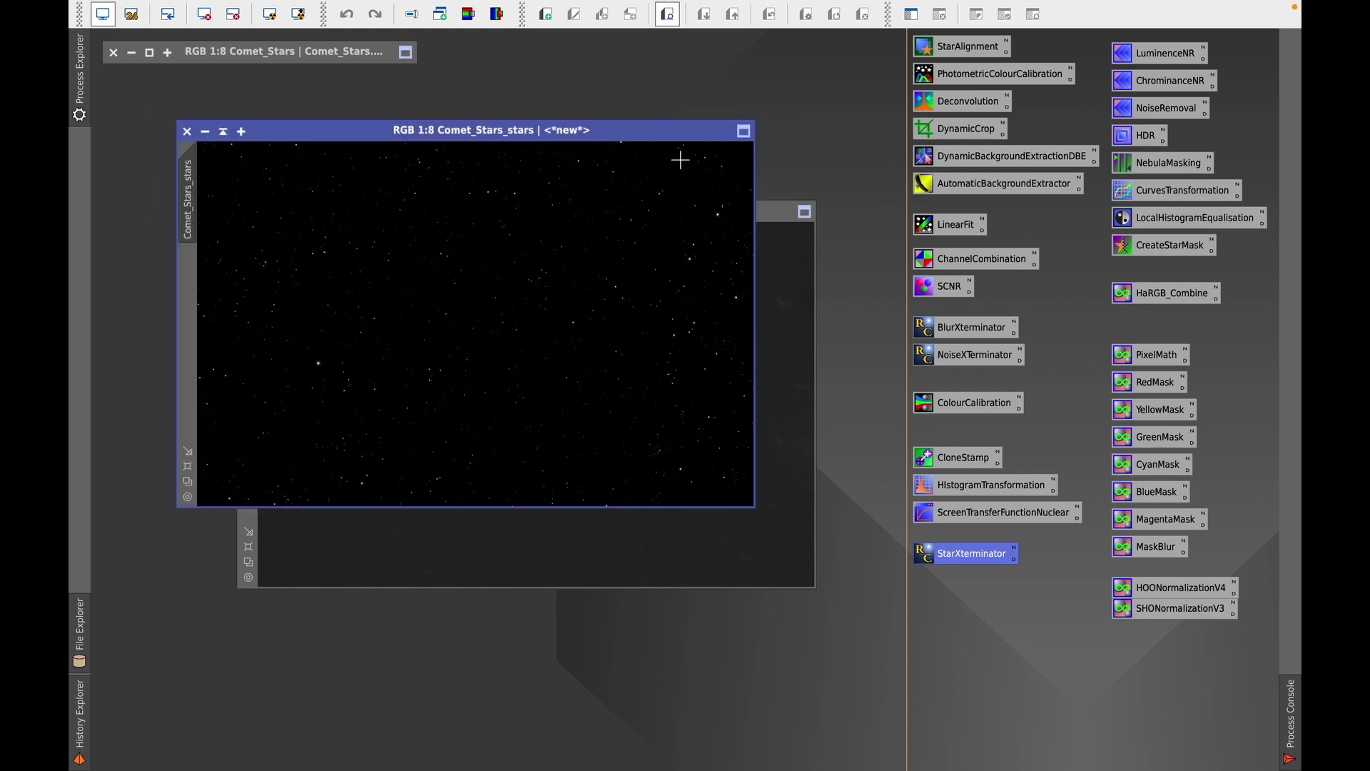
pyautogui.doubleClick(1154, 191)
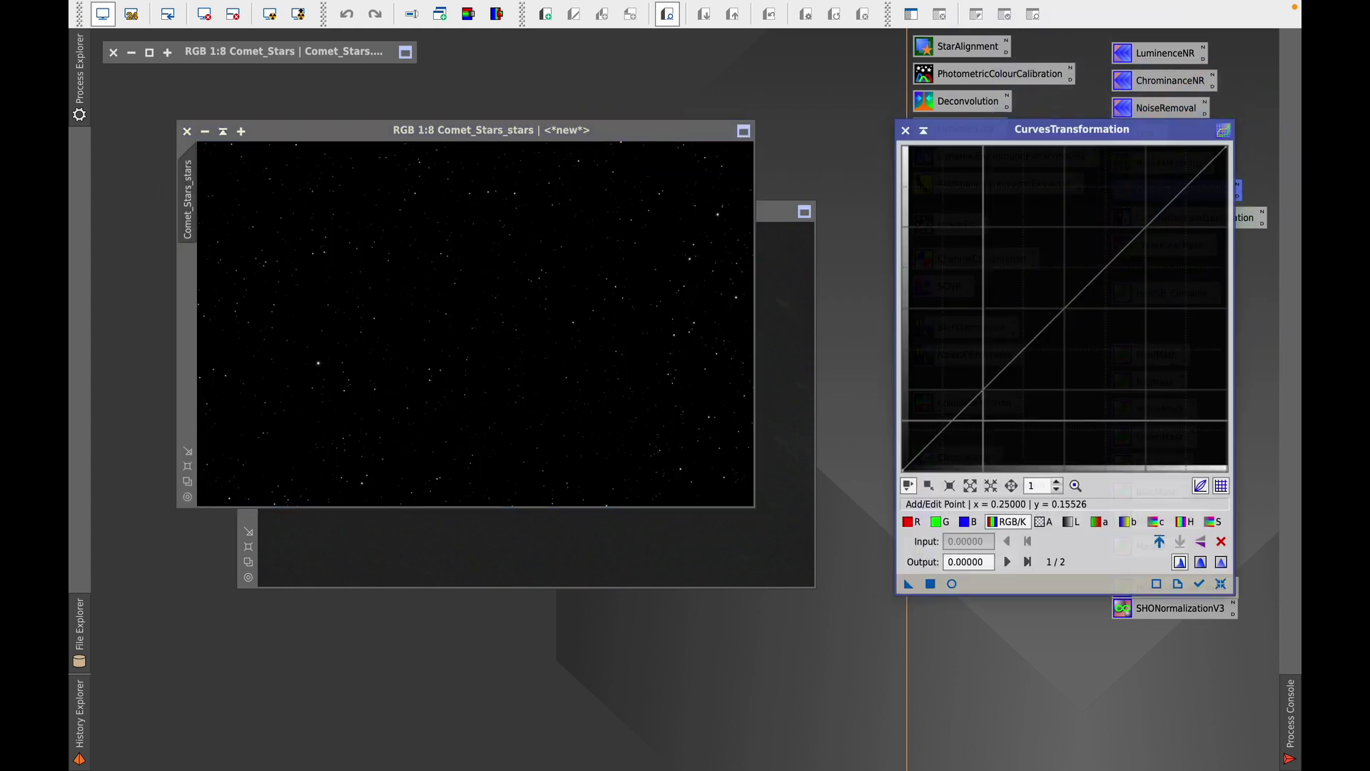
pyautogui.click(951, 583)
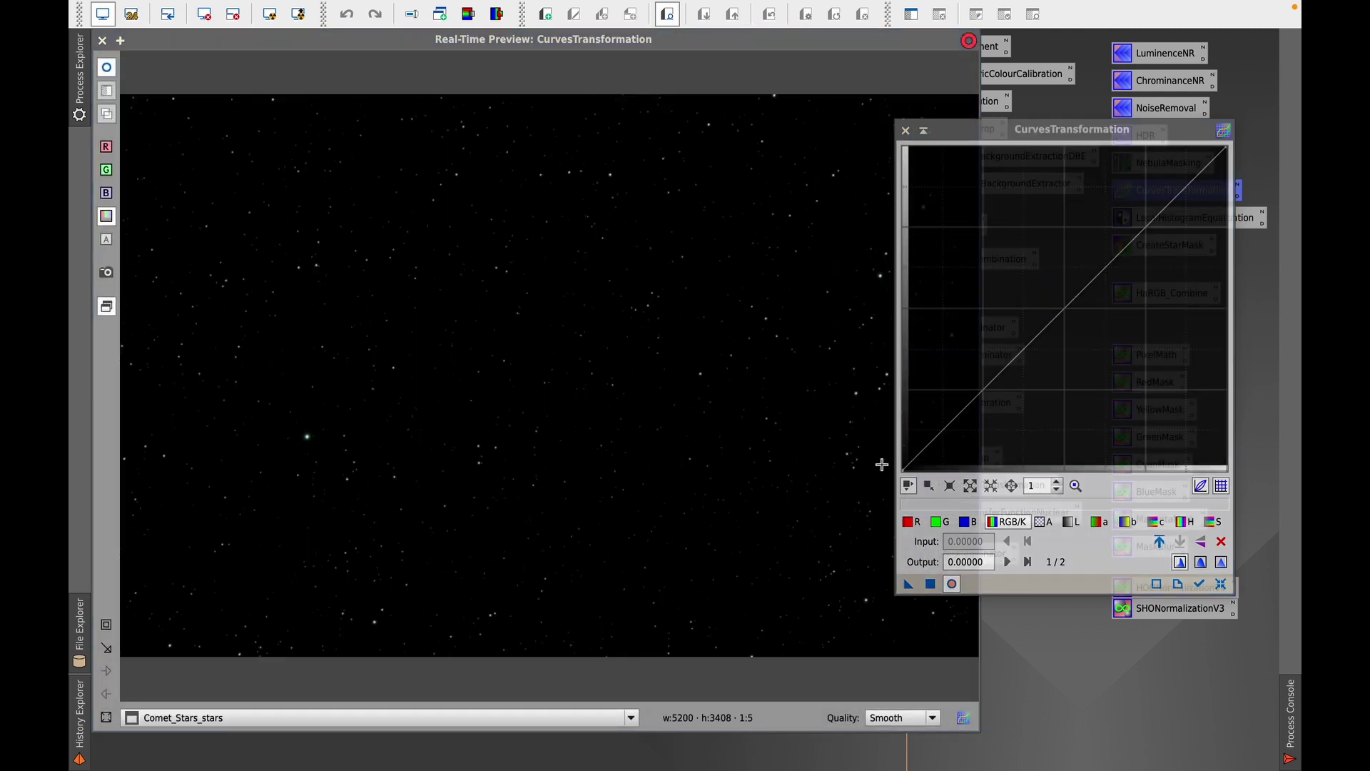
# Step: Raise the saturation curve to output 0.59211 at input 0.39474, apply it to the star image, and close the preview and CurvesTransformation
pyautogui.click(1212, 521)
pyautogui.click(1042, 293)
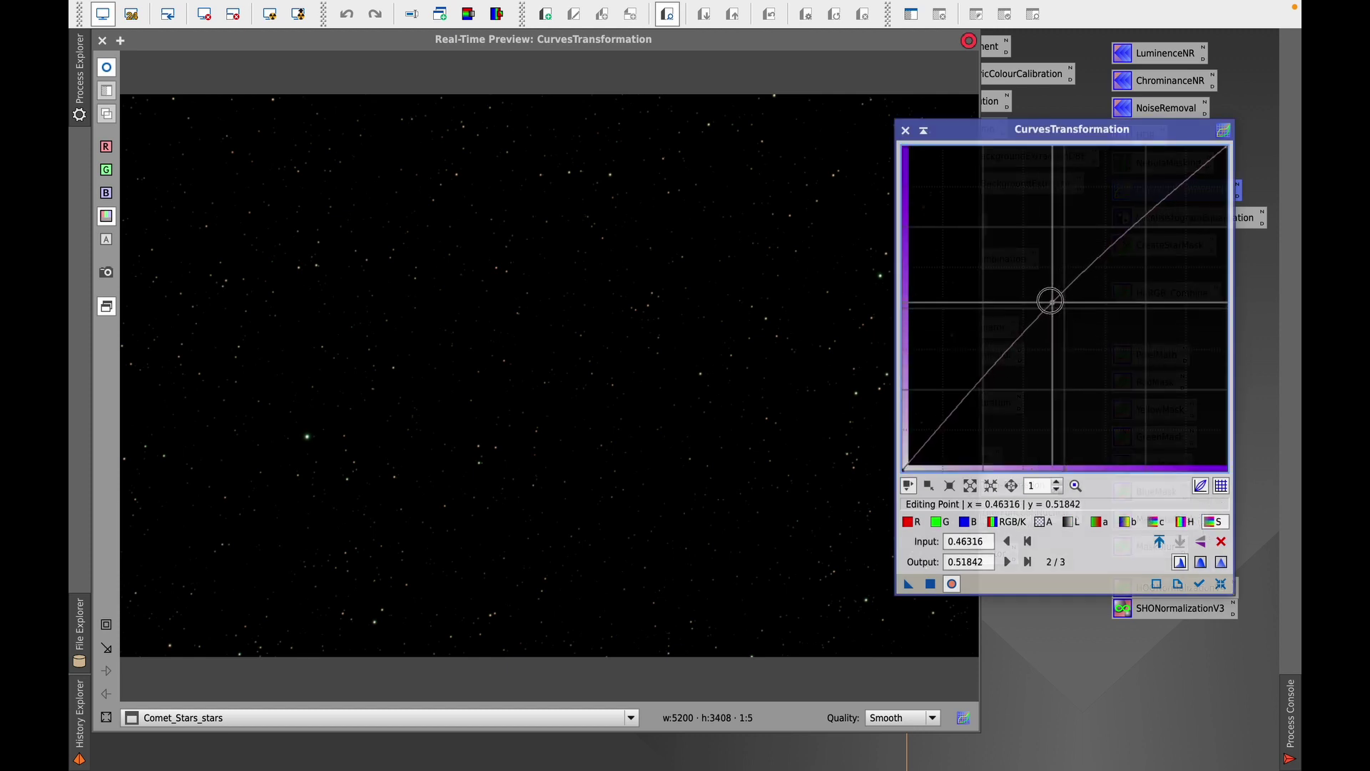
pyautogui.moveTo(1042, 293); pyautogui.dragTo(1030, 279)
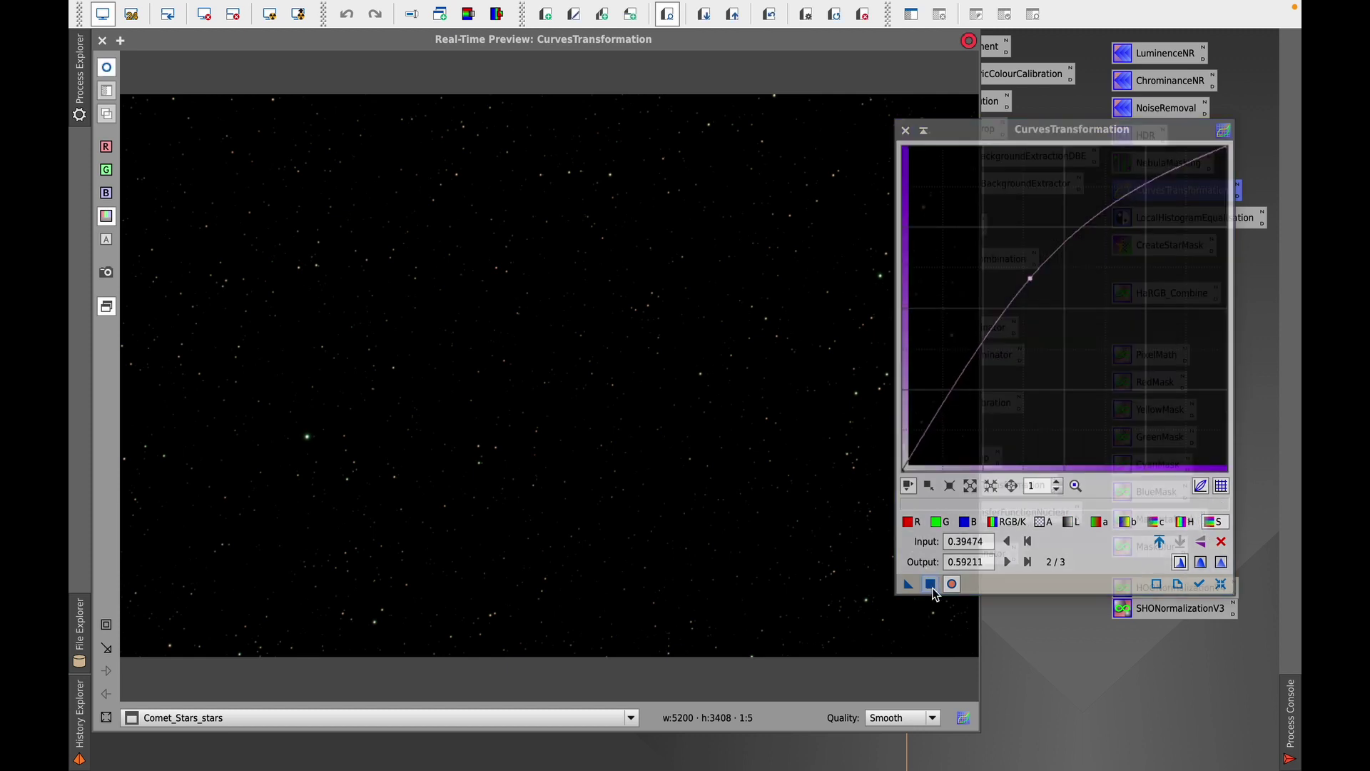
pyautogui.click(930, 583)
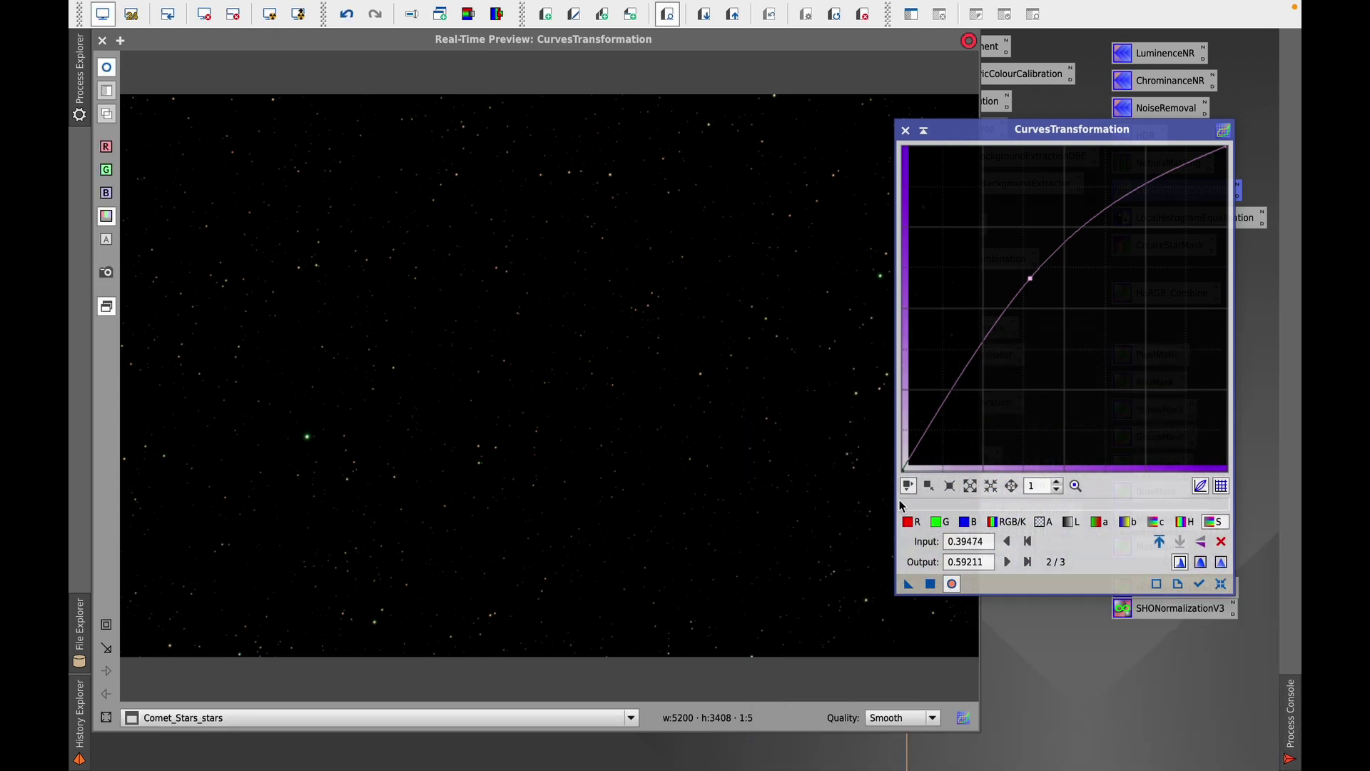
pyautogui.click(930, 583)
pyautogui.click(106, 46)
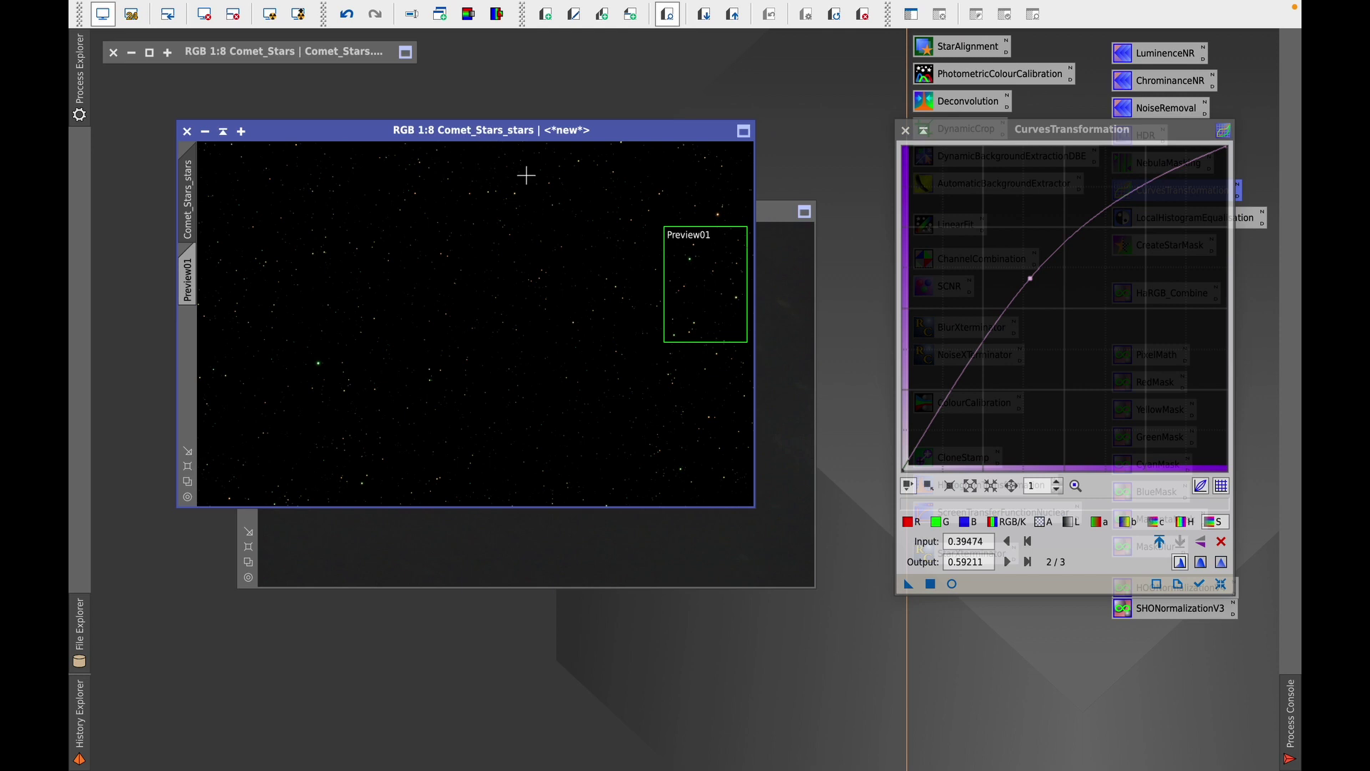
pyautogui.click(906, 130)
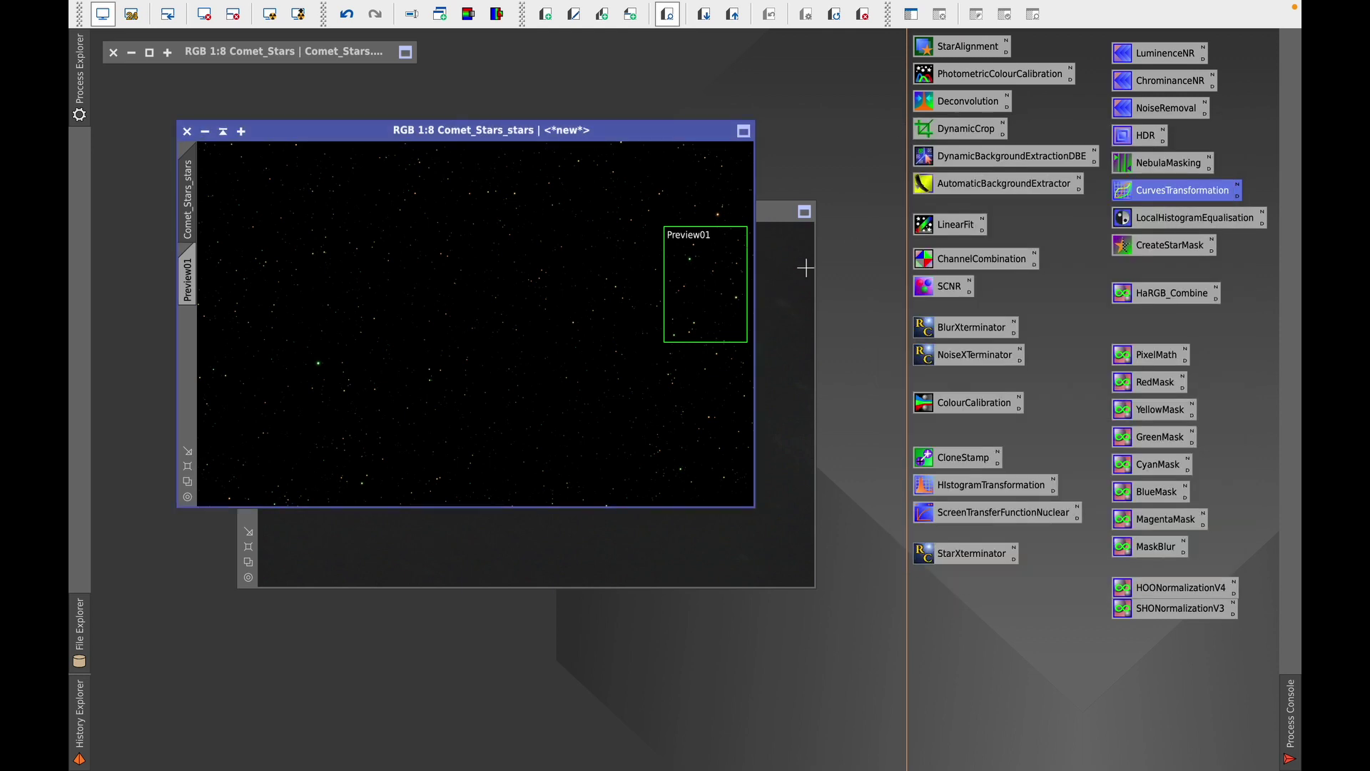
# Step: Build the PixelMath RGB/K expression Comet_Stars_stars+integration in the Expression Editor and accept it
pyautogui.click(768, 217)
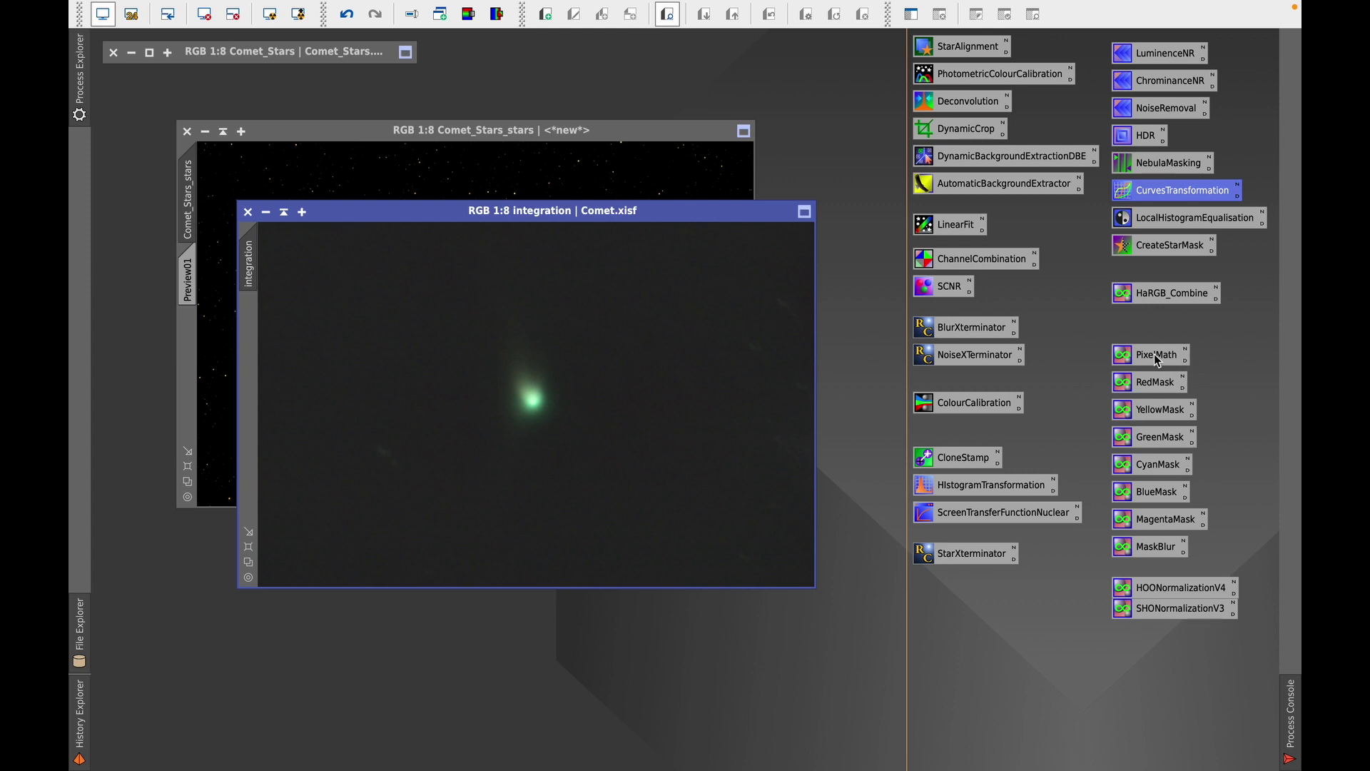
pyautogui.doubleClick(1186, 360)
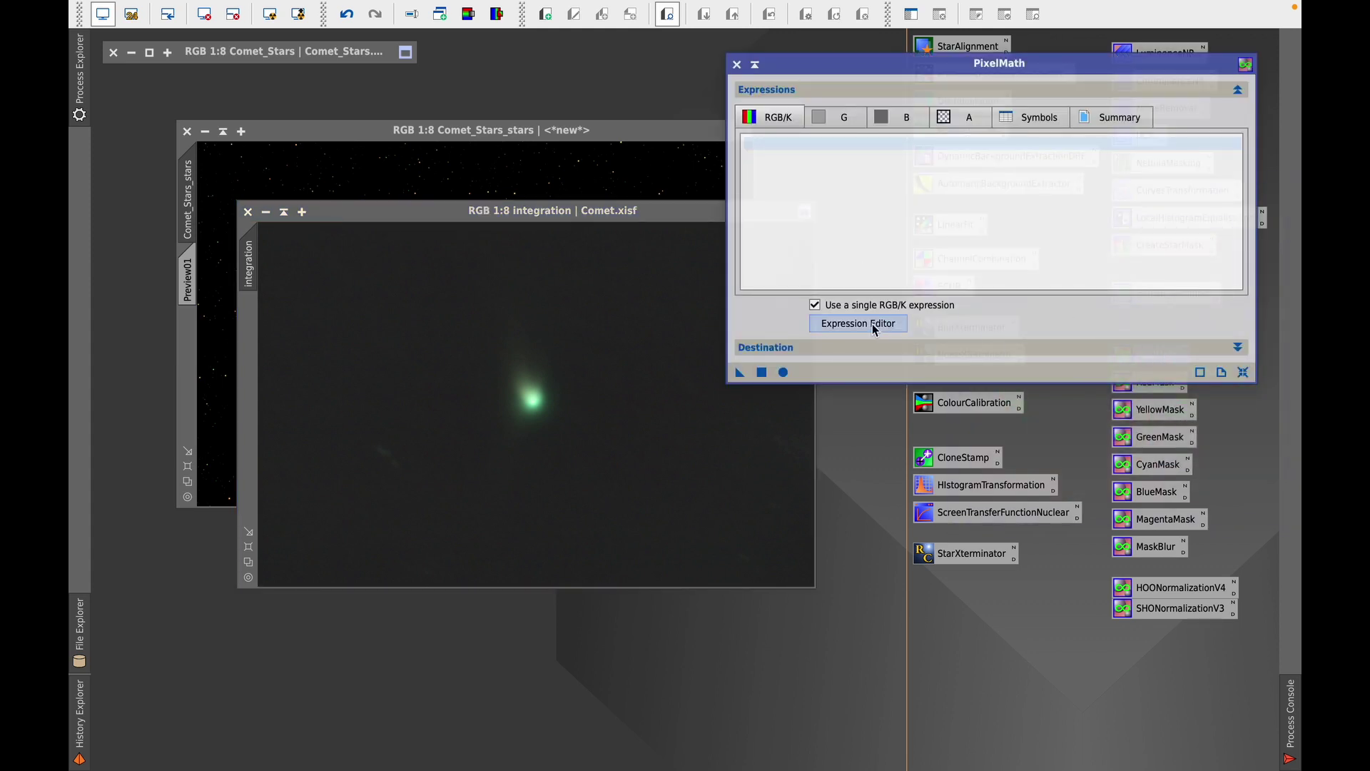
pyautogui.click(862, 323)
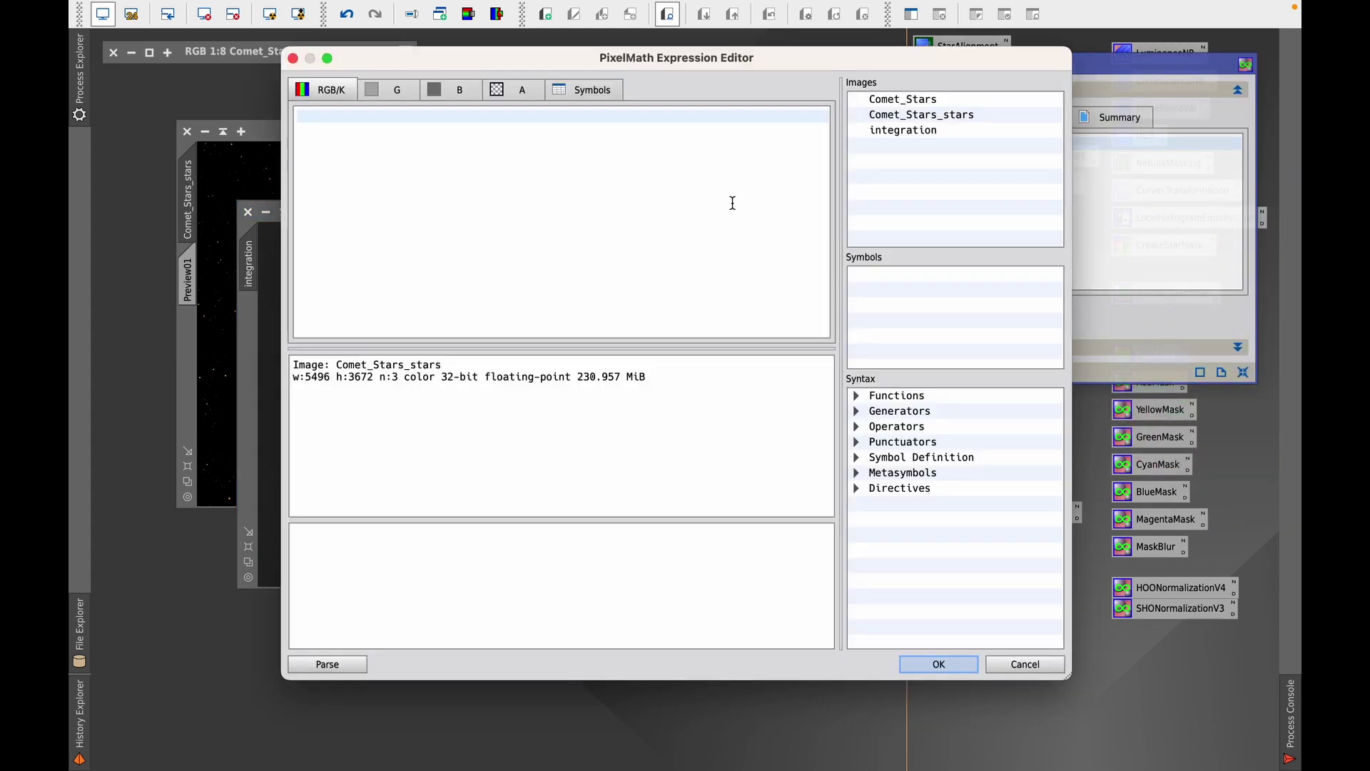
pyautogui.doubleClick(926, 115)
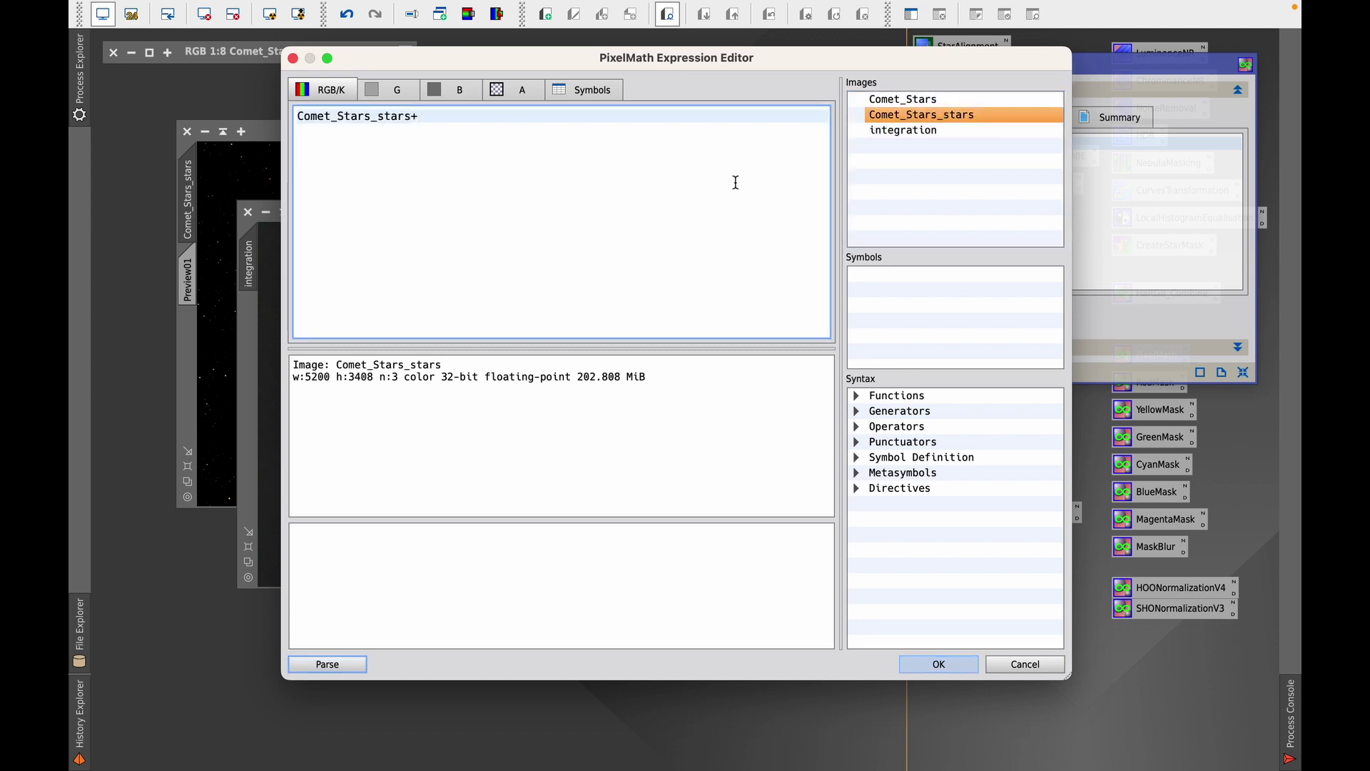
pyautogui.doubleClick(911, 134)
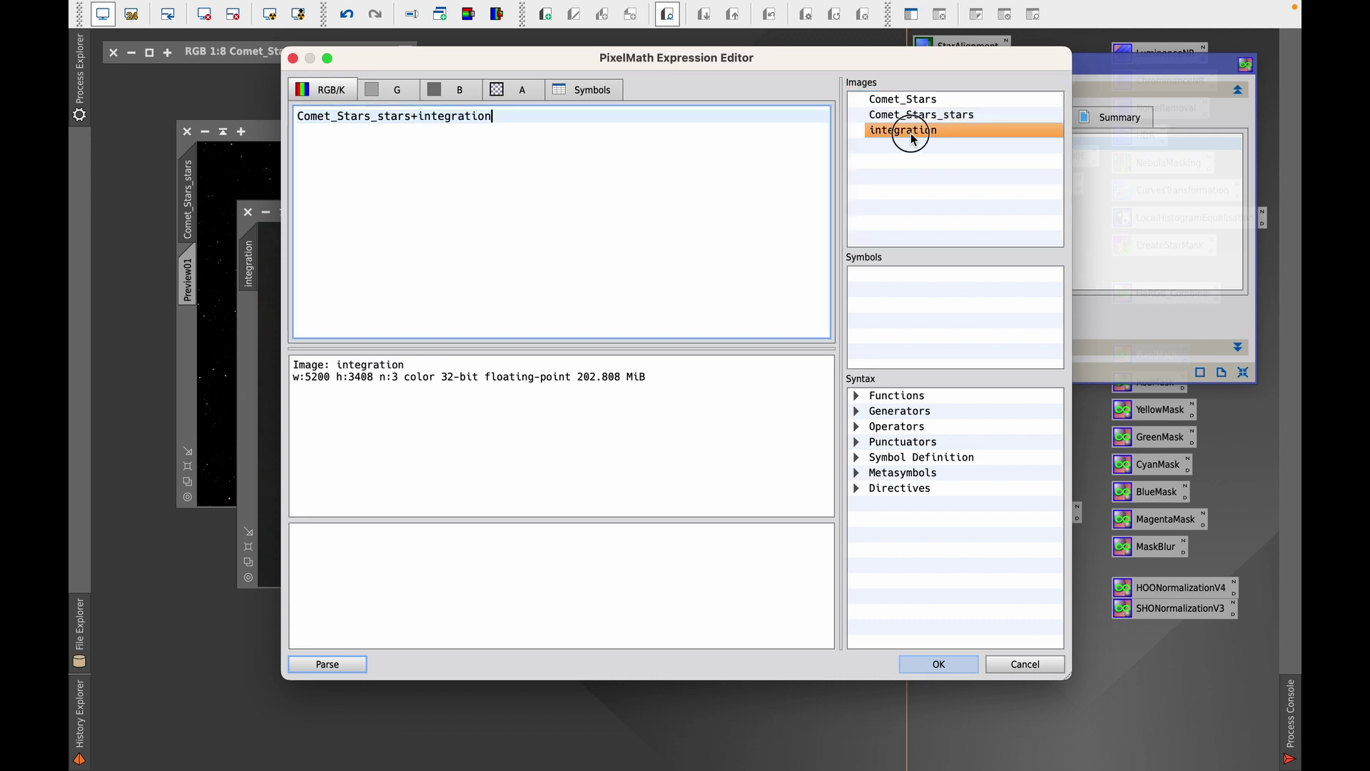
pyautogui.moveTo(628, 57); pyautogui.dragTo(698, 100)
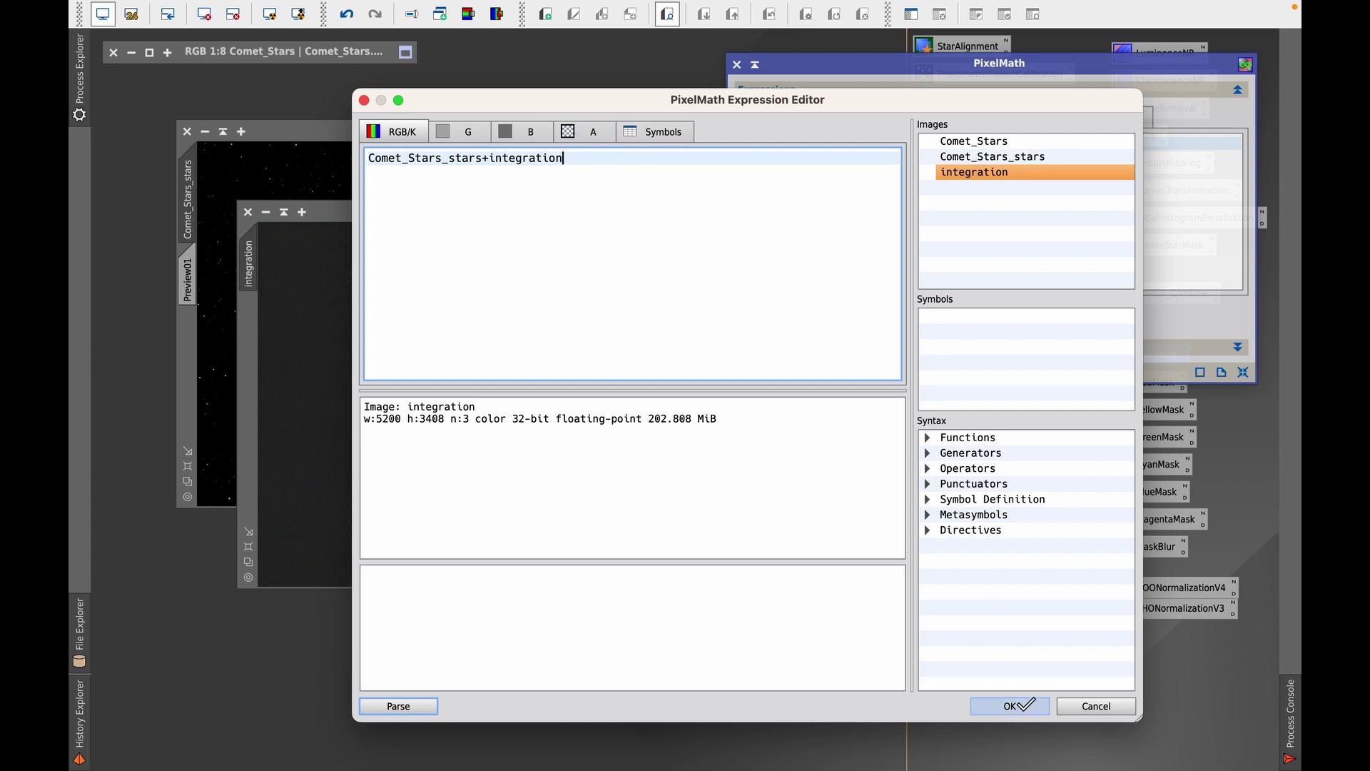
pyautogui.click(1011, 706)
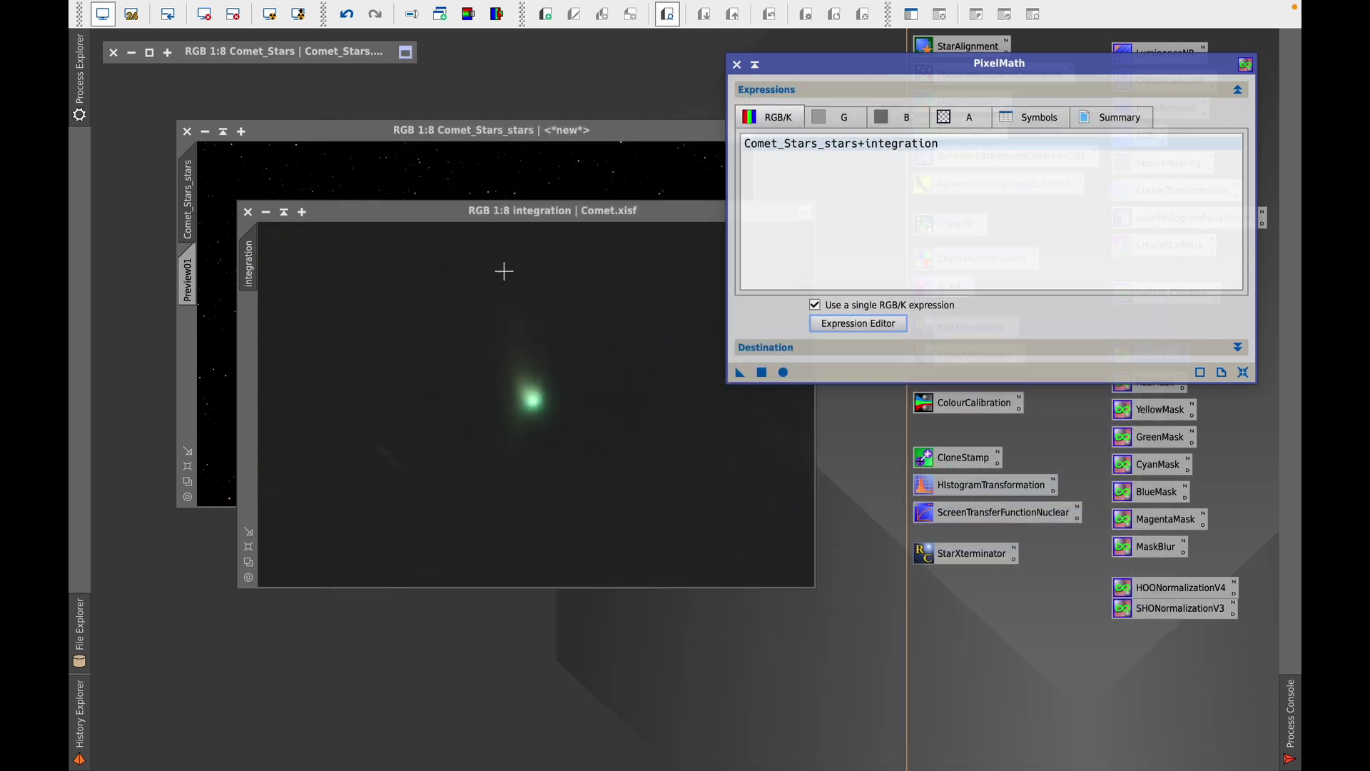
# Step: Apply the PixelMath expression to the comet integration image to add the stars, and reposition its window
pyautogui.doubleClick(247, 265)
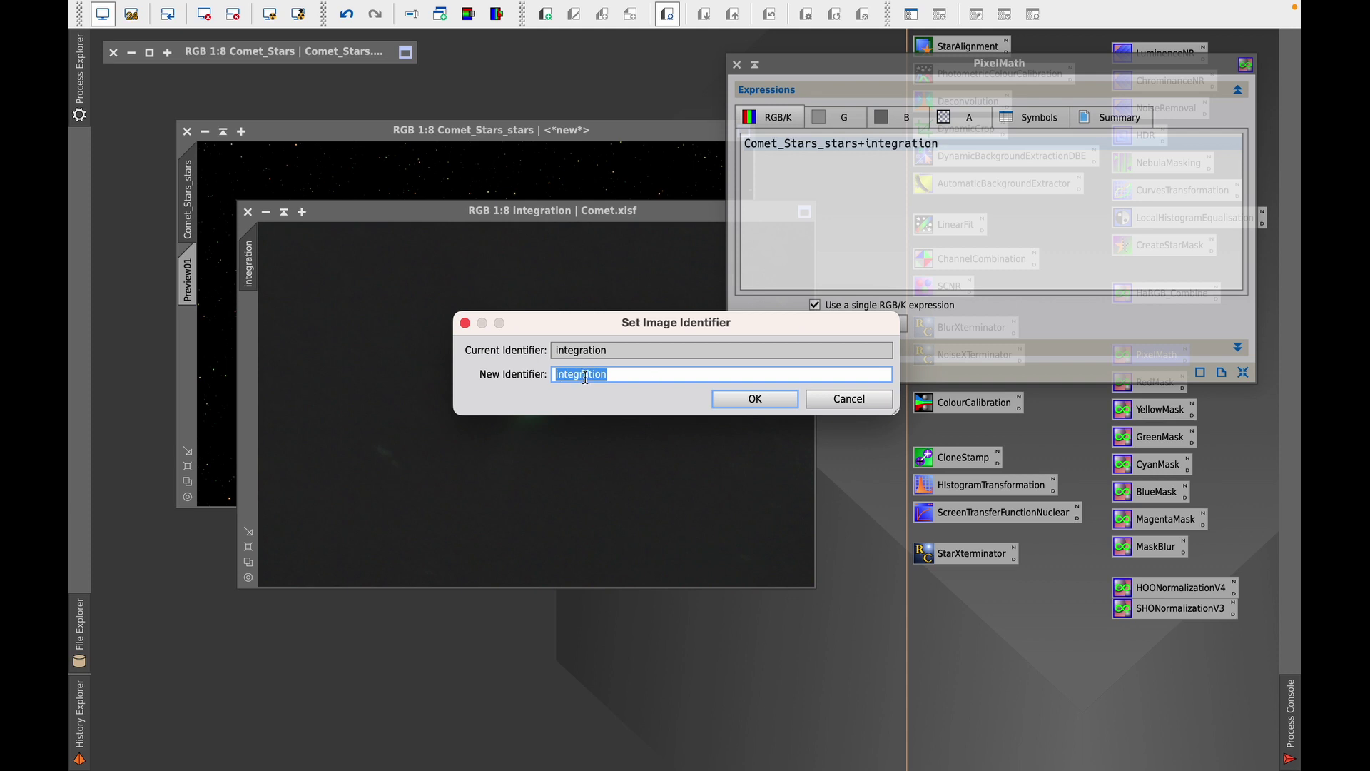
pyautogui.click(856, 399)
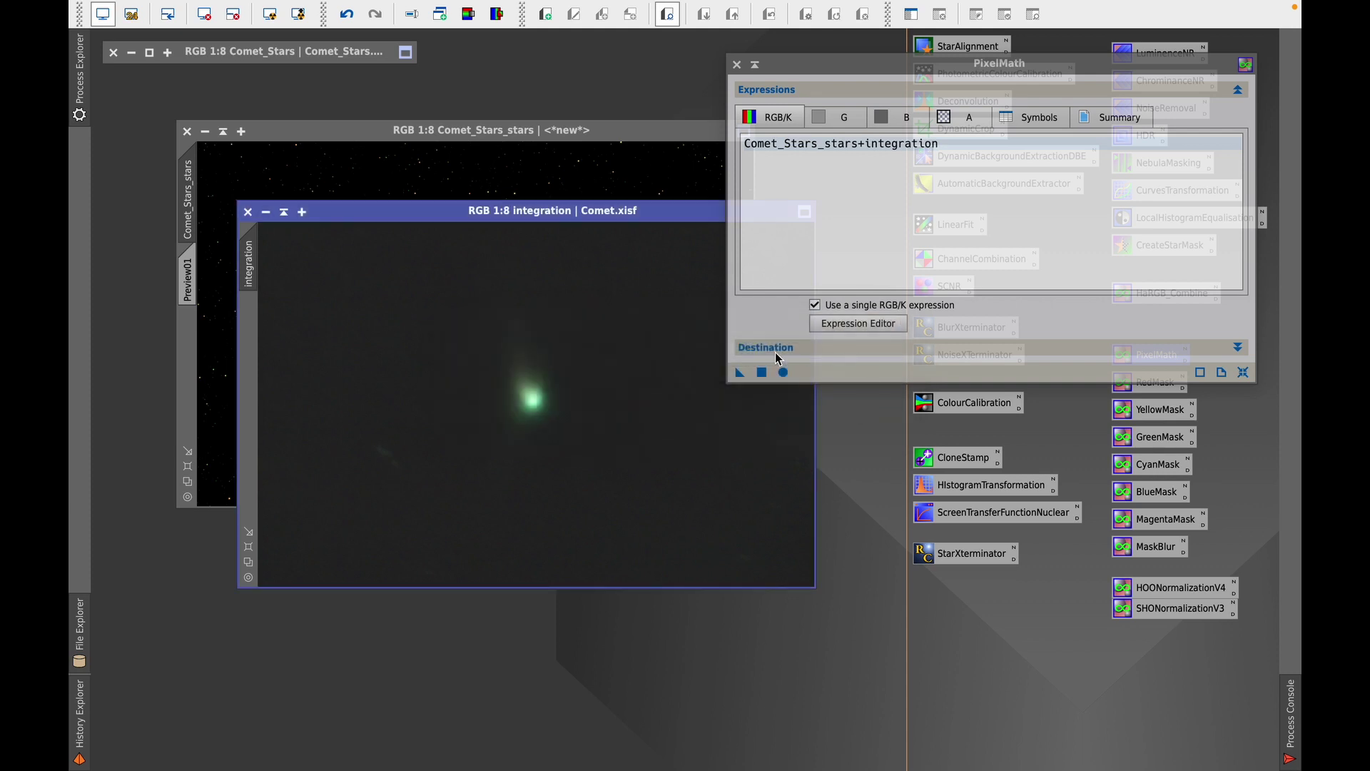
pyautogui.moveTo(739, 372); pyautogui.dragTo(484, 306)
pyautogui.moveTo(593, 222); pyautogui.dragTo(558, 260)
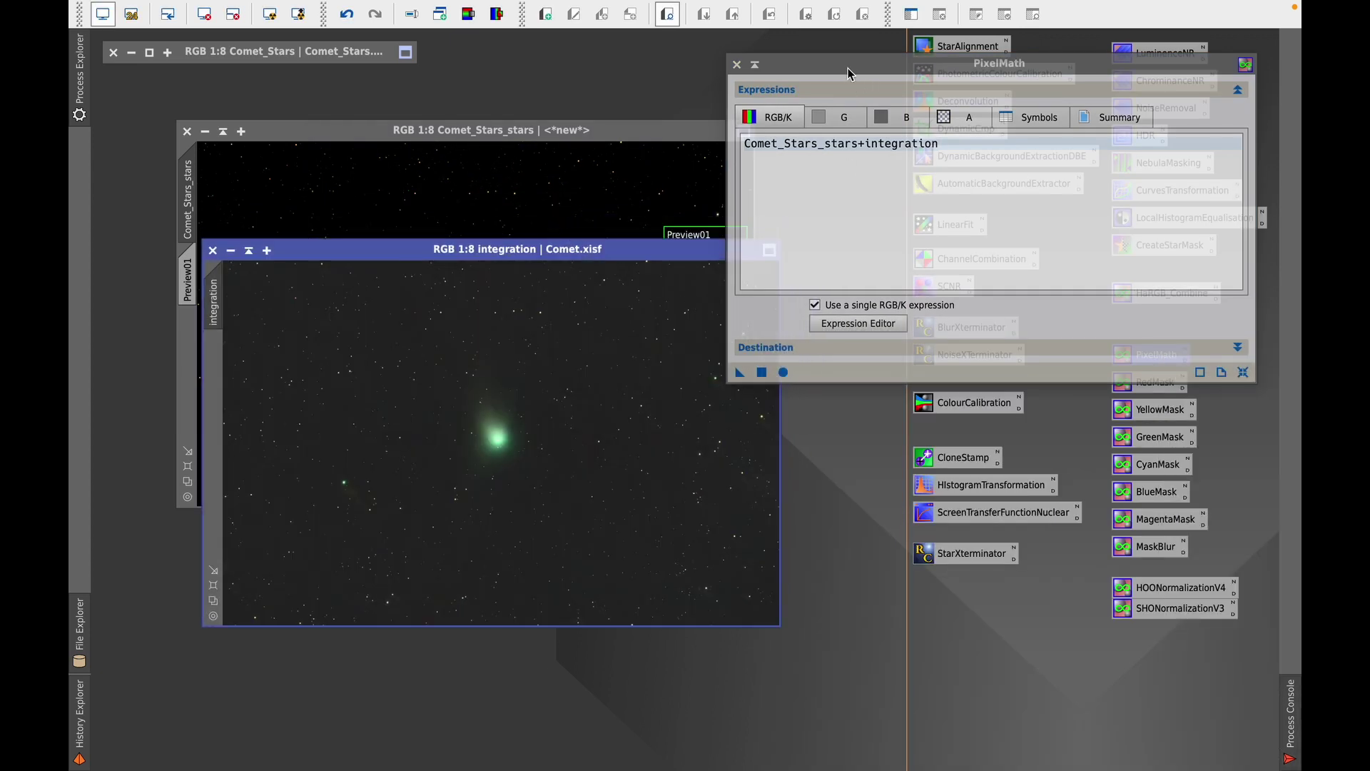
# Step: Close PixelMath, enlarge the combined comet and stars image to 1:6 and reposition it for inspection
pyautogui.moveTo(848, 69); pyautogui.dragTo(867, 60)
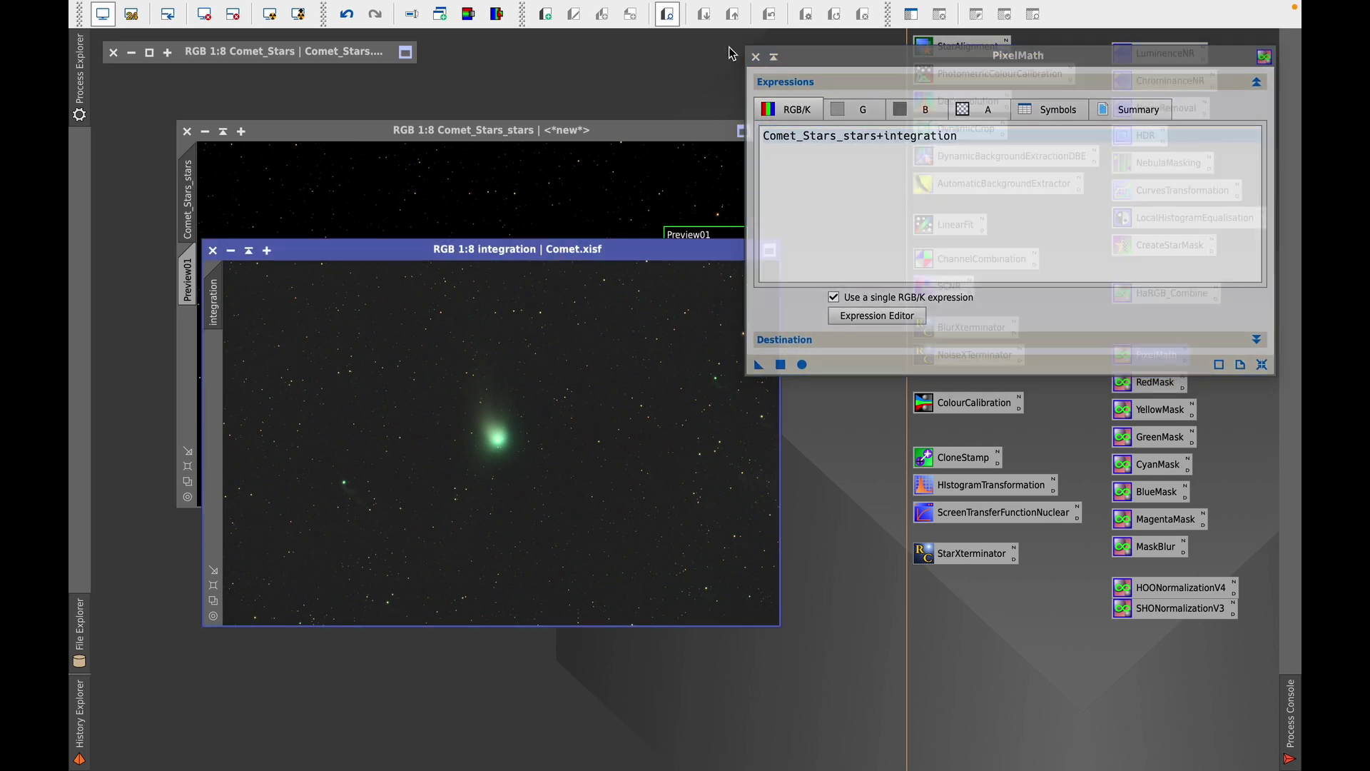
pyautogui.click(755, 56)
pyautogui.hotkey('ctrl', '+')
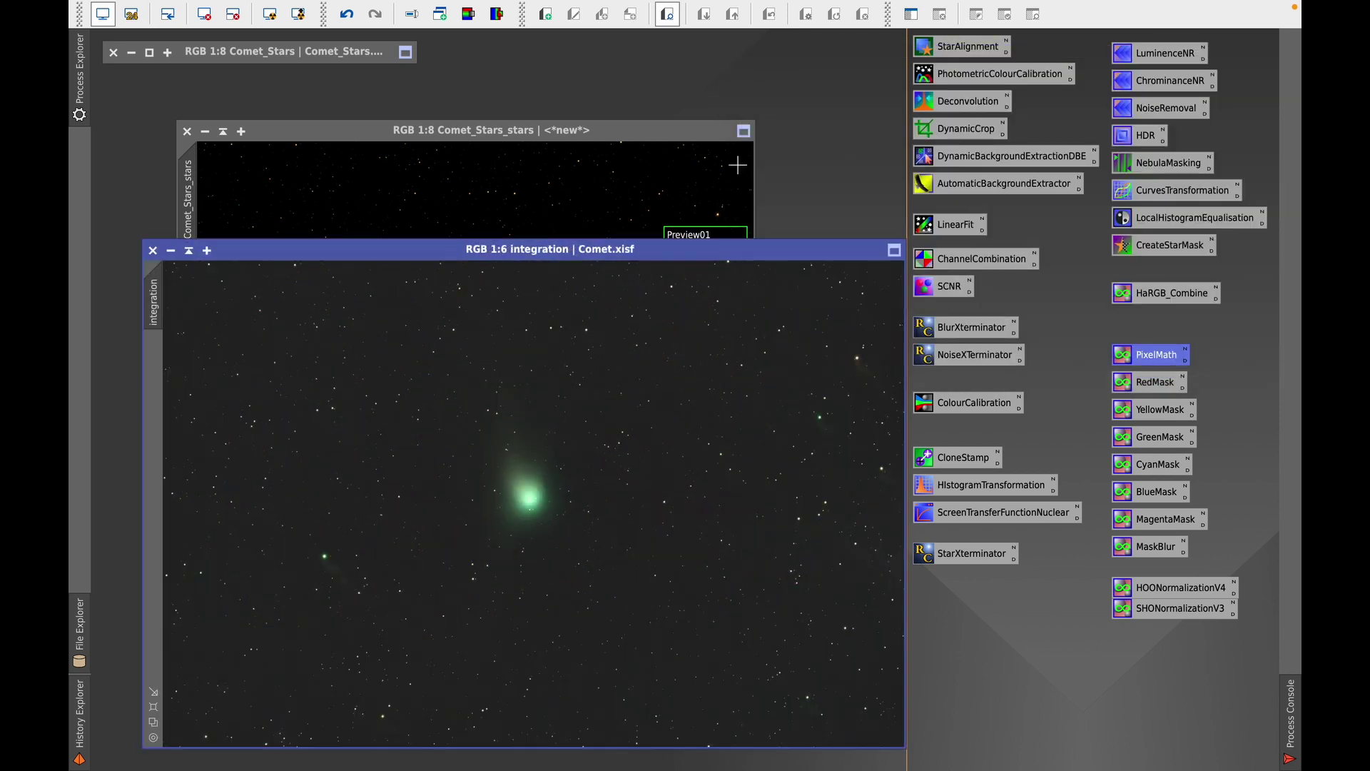
pyautogui.moveTo(705, 262); pyautogui.dragTo(757, 130)
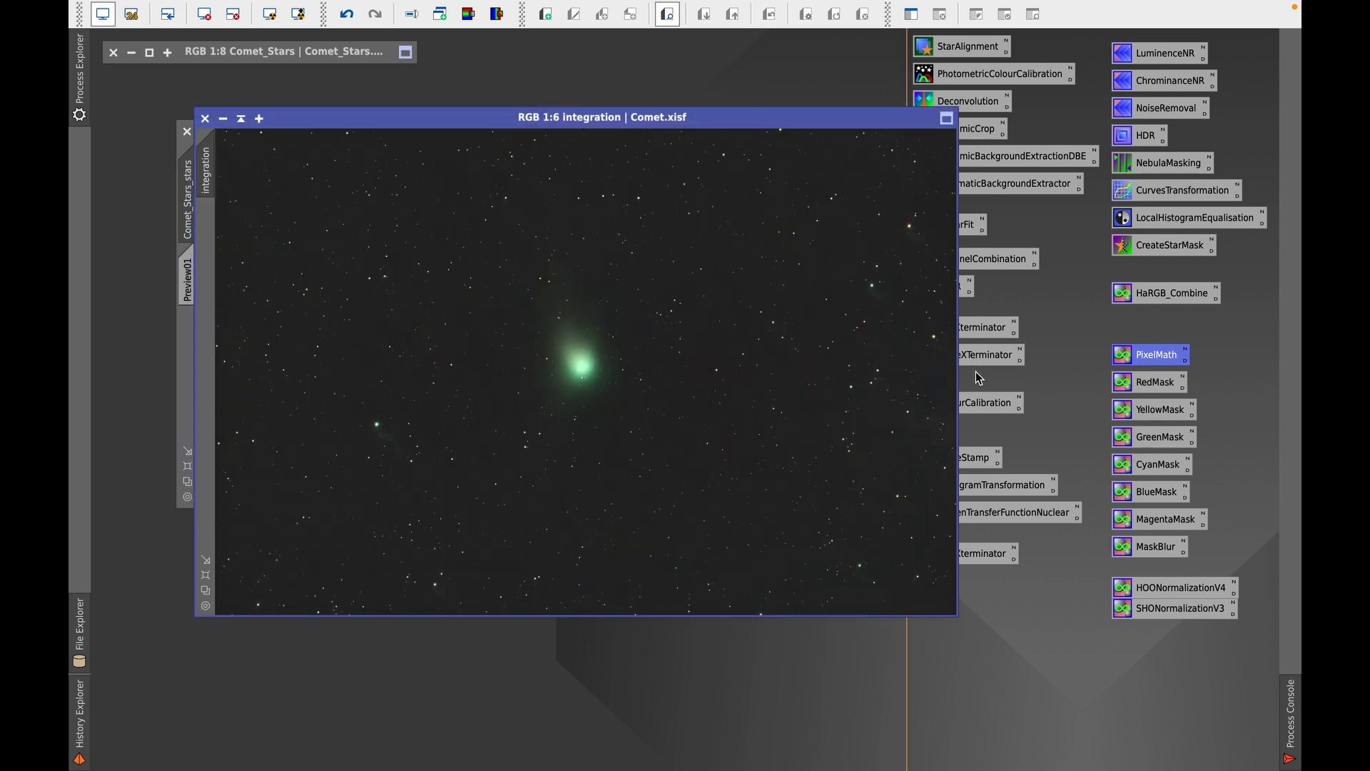